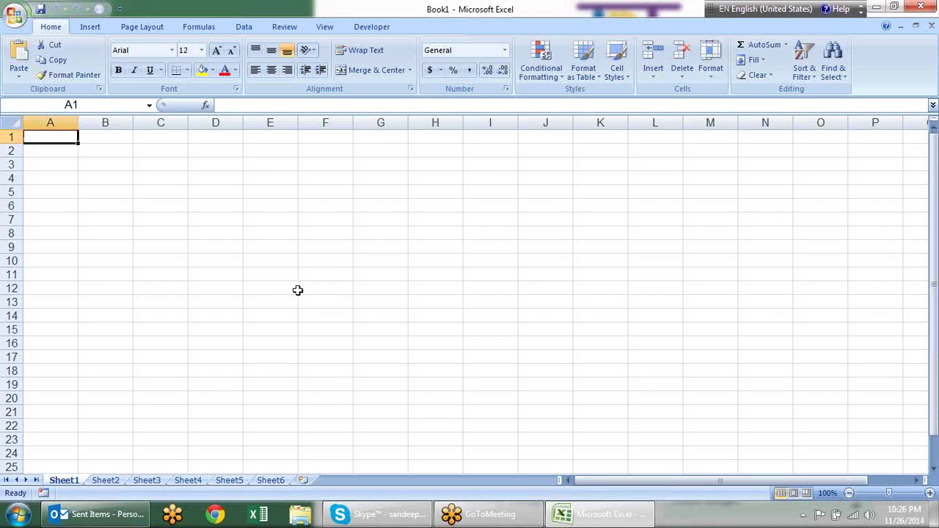
# Browse the Column, Bar, Line, Pie, Area and Other Charts galleries on the Insert tab
pyautogui.click(81, 191)
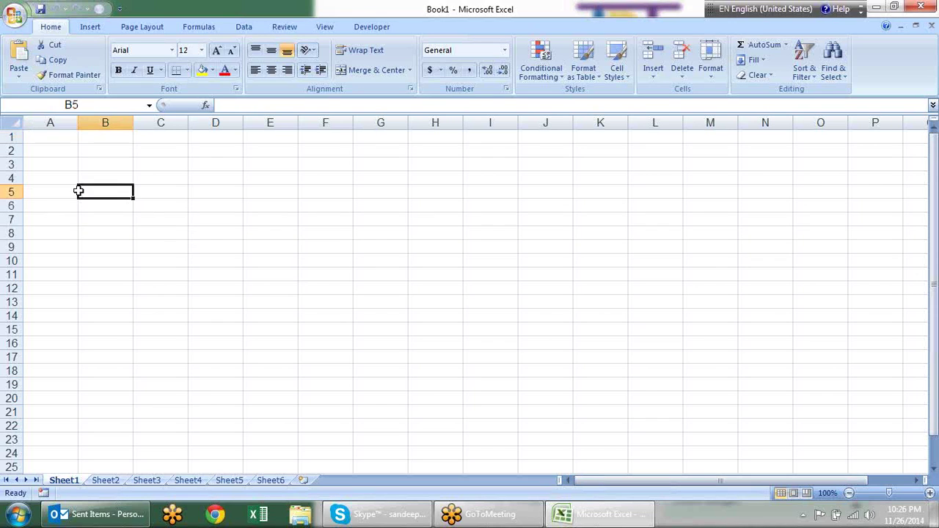
pyautogui.click(100, 27)
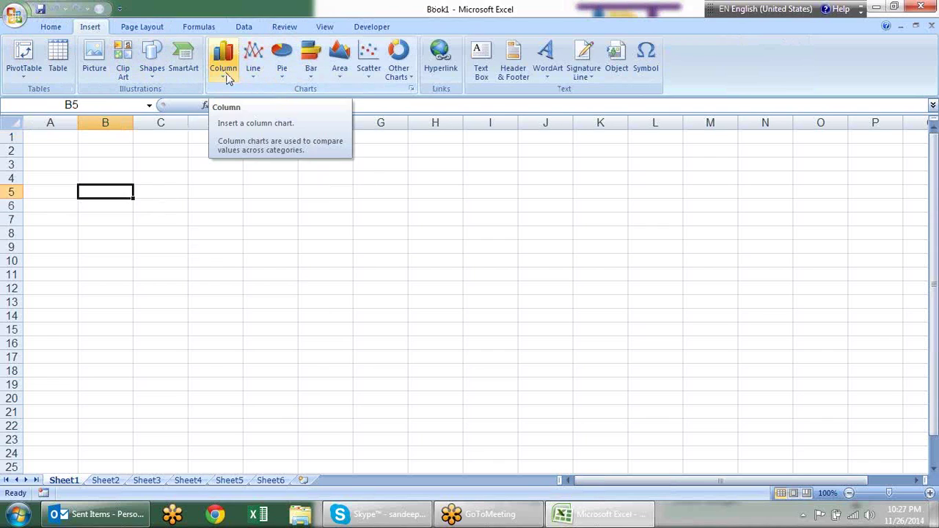
pyautogui.click(228, 77)
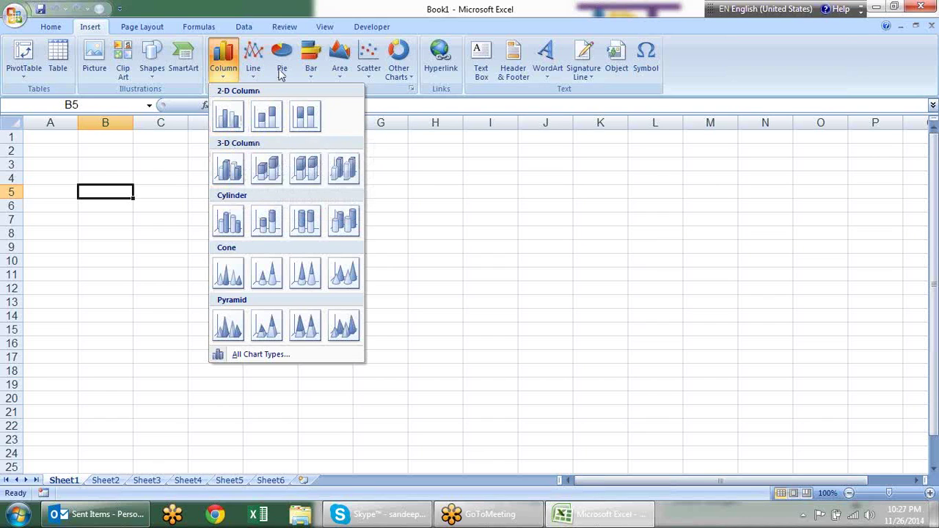
pyautogui.click(309, 73)
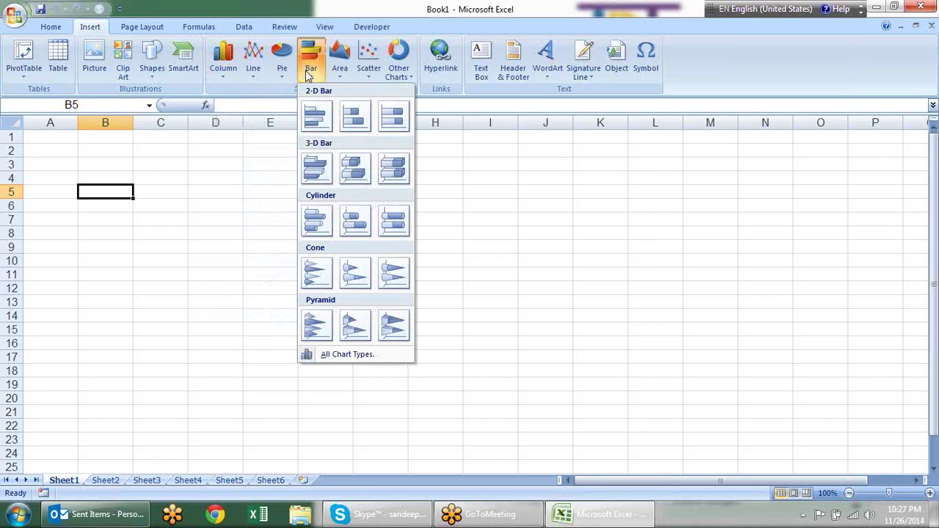
pyautogui.click(253, 72)
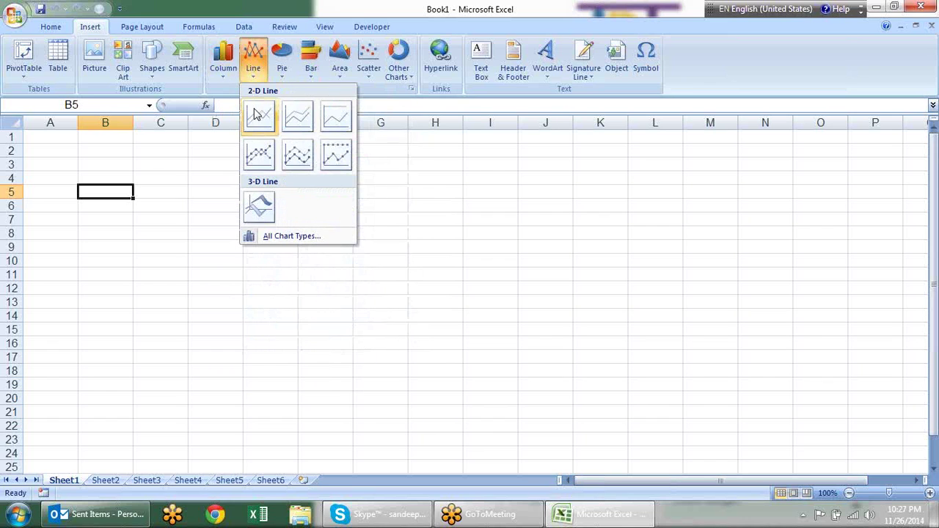
pyautogui.click(283, 79)
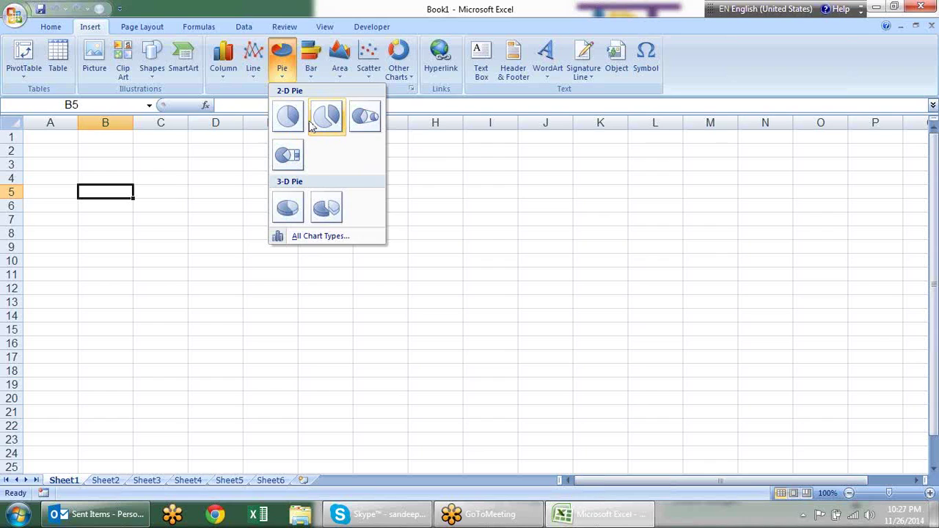
pyautogui.click(340, 73)
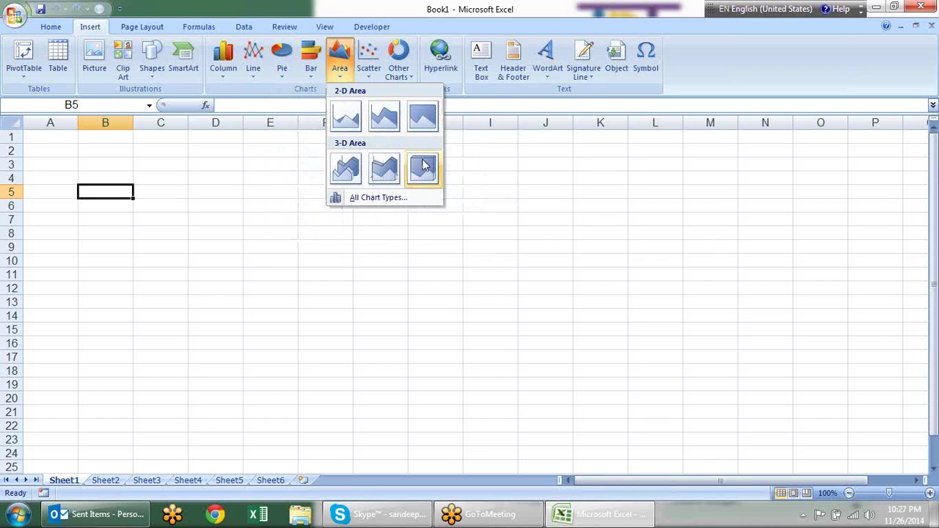
pyautogui.click(409, 69)
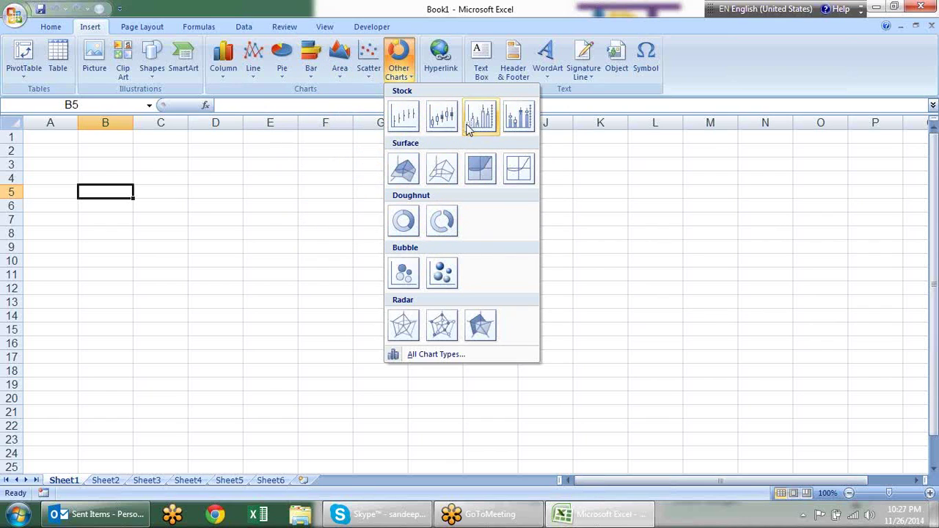
# Dismiss the chart galleries without inserting a chart and select cell C3
pyautogui.click(615, 193)
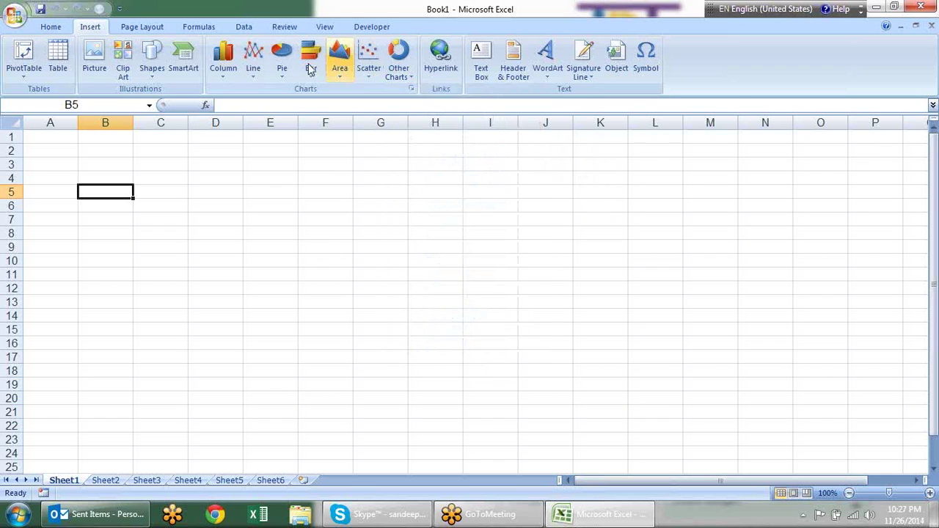
pyautogui.click(222, 59)
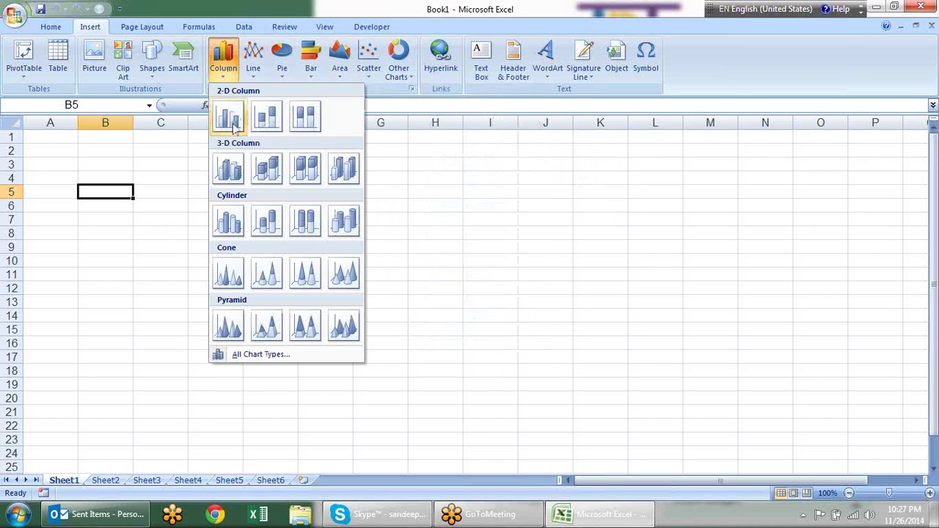
pyautogui.moveTo(280, 59)
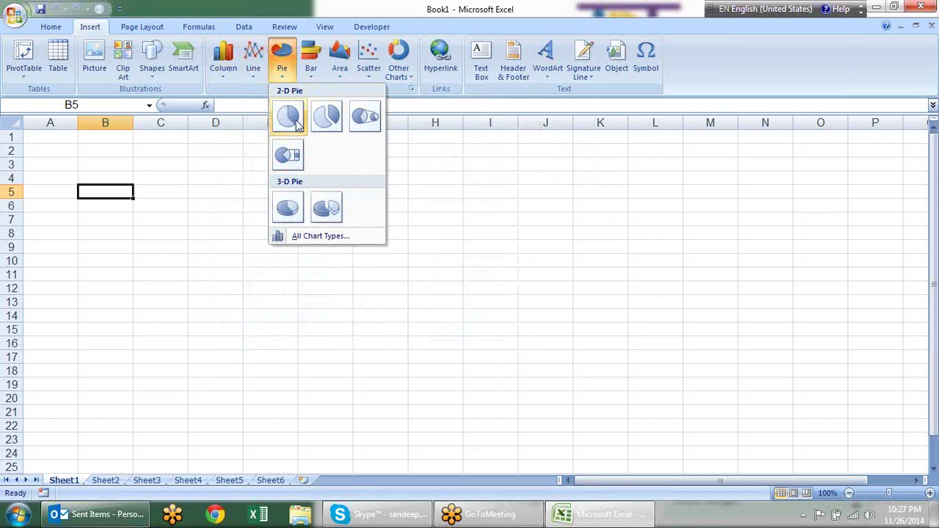
pyautogui.press('Escape')
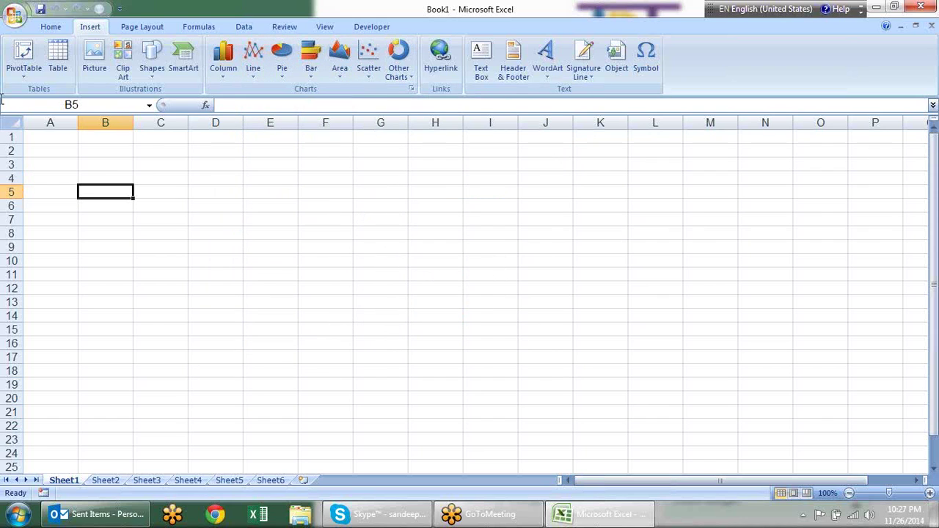
pyautogui.click(168, 165)
# Enter the Name header in A2 and a first name in A3, then AutoFill names to row 8
pyautogui.click(75, 154)
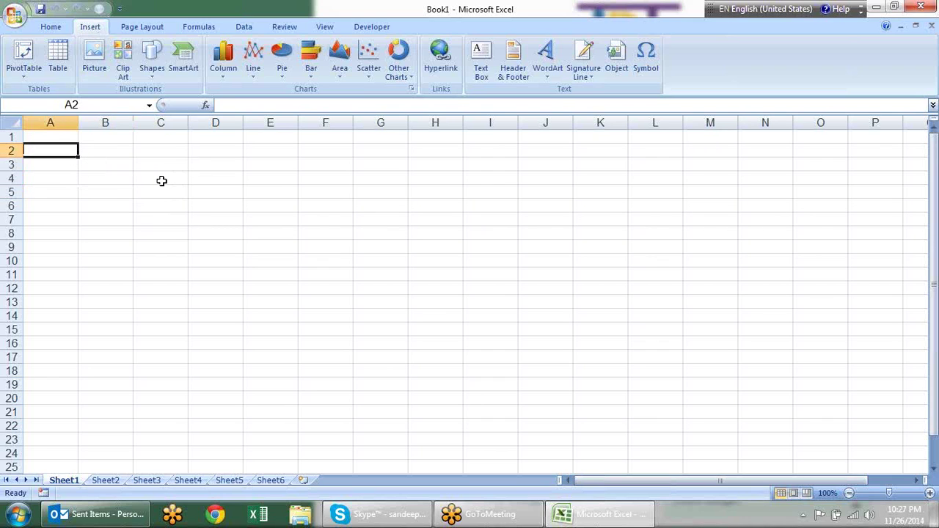
pyautogui.write('Name')
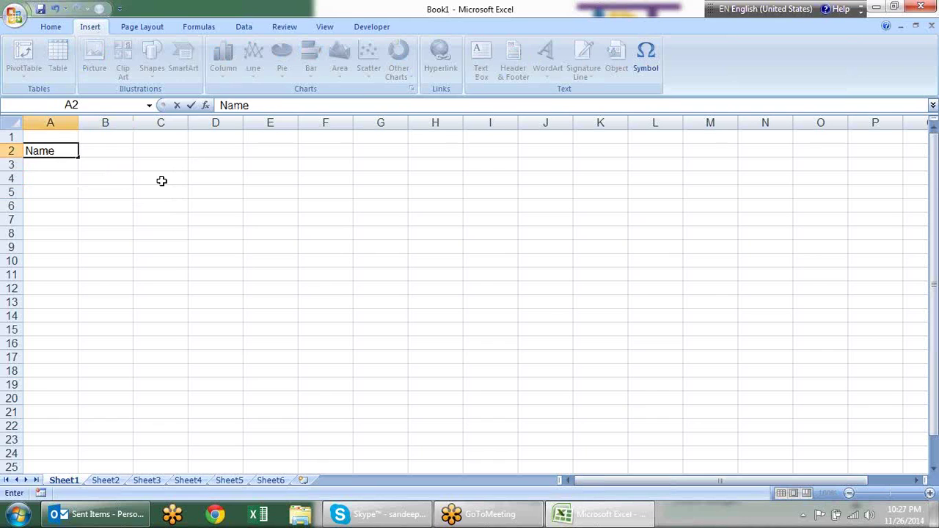
pyautogui.press('Return')
pyautogui.write('sandeep')
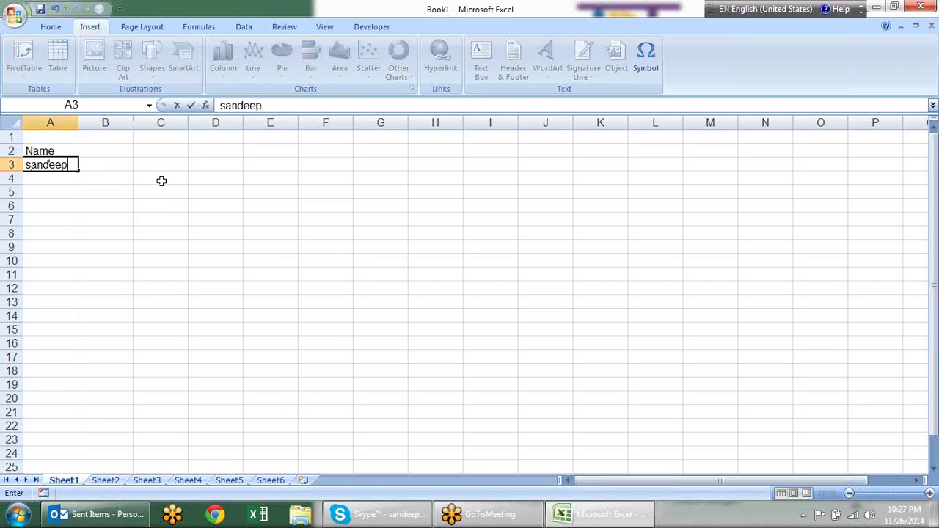
pyautogui.press('Return')
pyautogui.press('Up')
pyautogui.moveTo(79, 170); pyautogui.dragTo(70, 245)
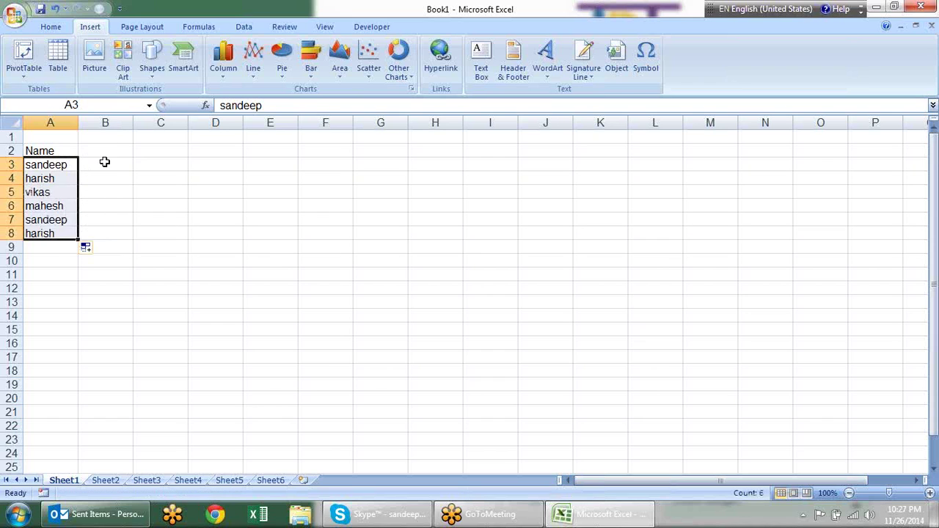
# Put a Sales1 header in B2 and fill-drag it to create Sales2 in C2
pyautogui.click(111, 155)
pyautogui.write('sande')
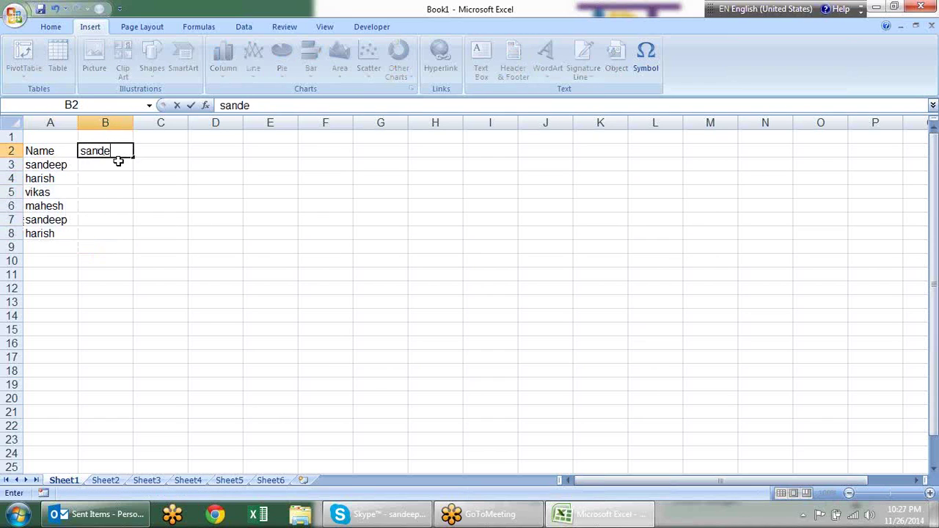
pyautogui.press('BackSpace')
pyautogui.press('BackSpace')
pyautogui.press('BackSpace')
pyautogui.press('BackSpace')
pyautogui.press('BackSpace')
pyautogui.write('Sa')
pyautogui.press('Return')
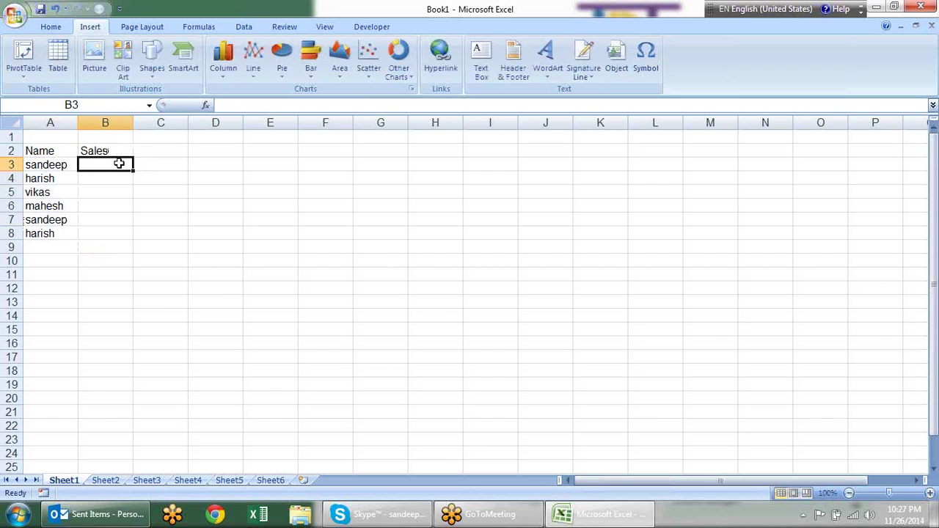
pyautogui.click(147, 151)
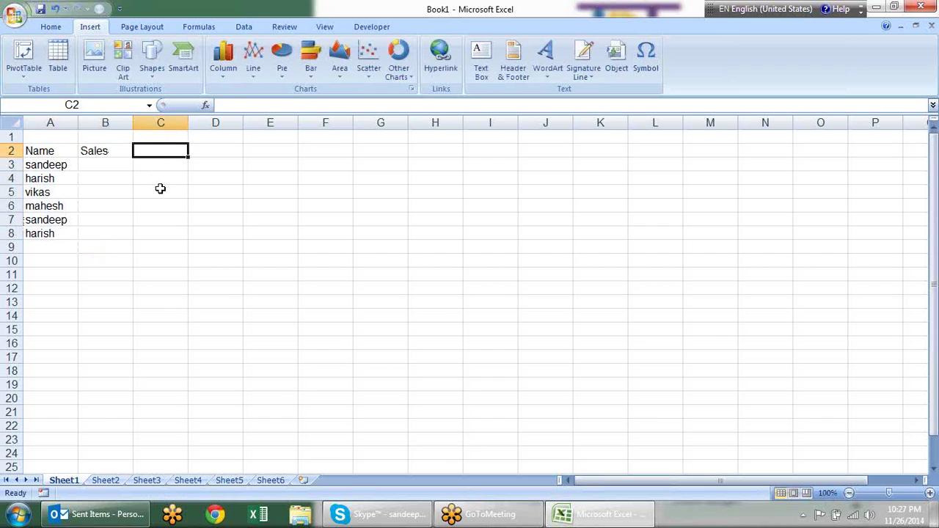
pyautogui.click(120, 147)
pyautogui.doubleClick(118, 148)
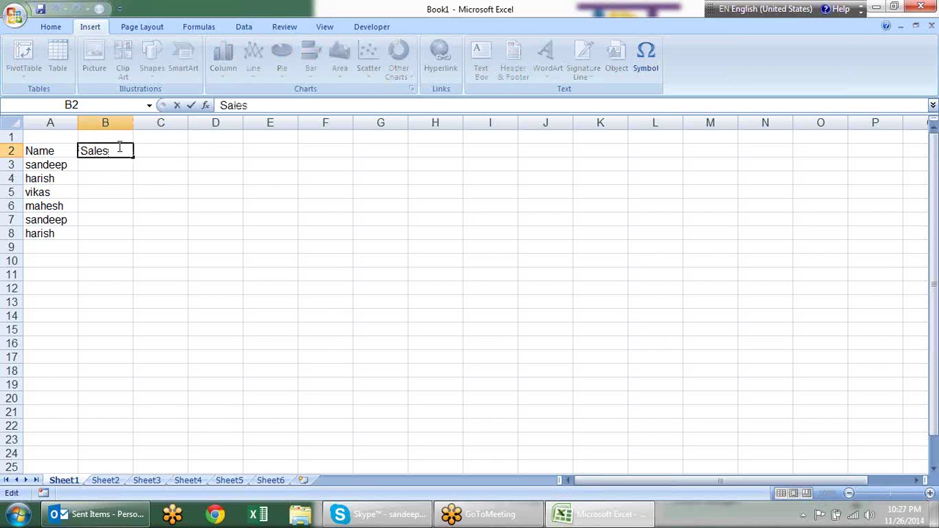
pyautogui.write('1')
pyautogui.press('Tab')
pyautogui.click(123, 148)
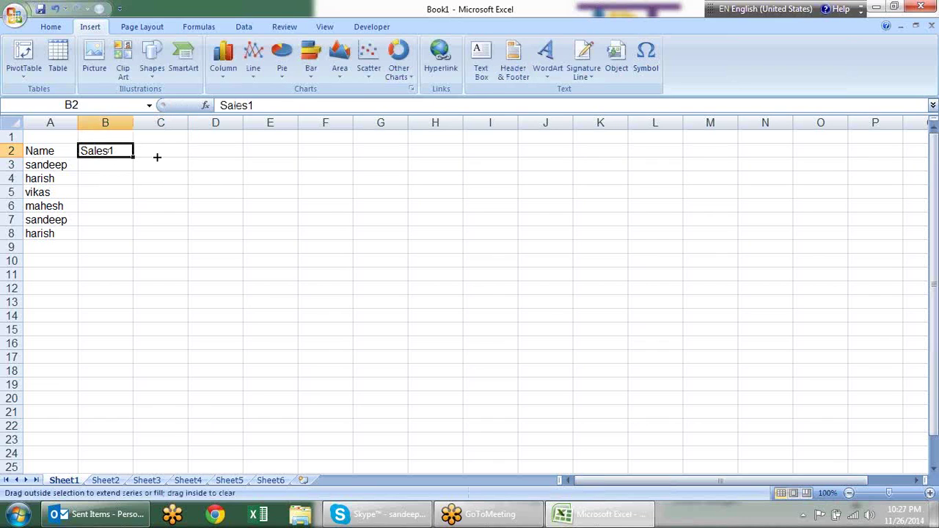
pyautogui.moveTo(157, 157)
pyautogui.mouseDown()
pyautogui.moveTo(168, 153)
pyautogui.moveTo(167, 235)
pyautogui.mouseUp()
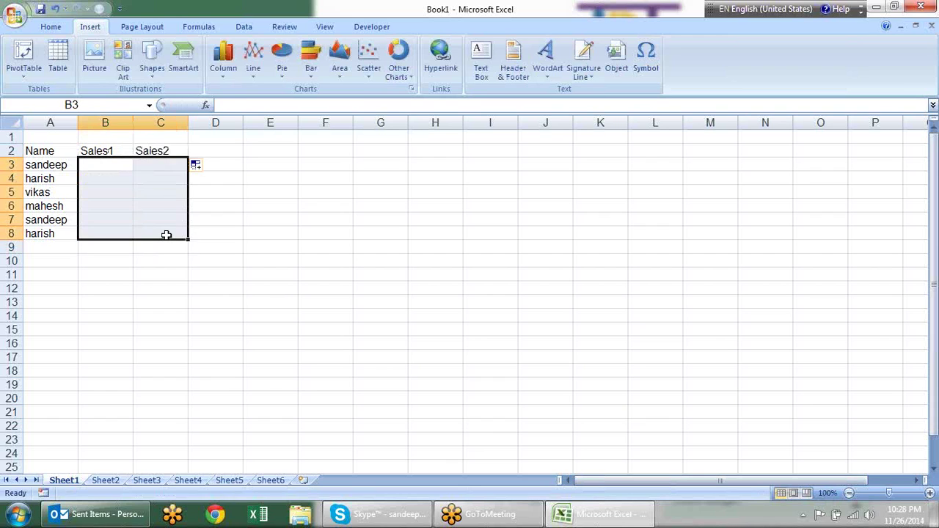
# Fill the sales cells with =RANDBETWEEN(10,90) and paste them back as fixed values
pyautogui.write('=ran')
pyautogui.press('Down')
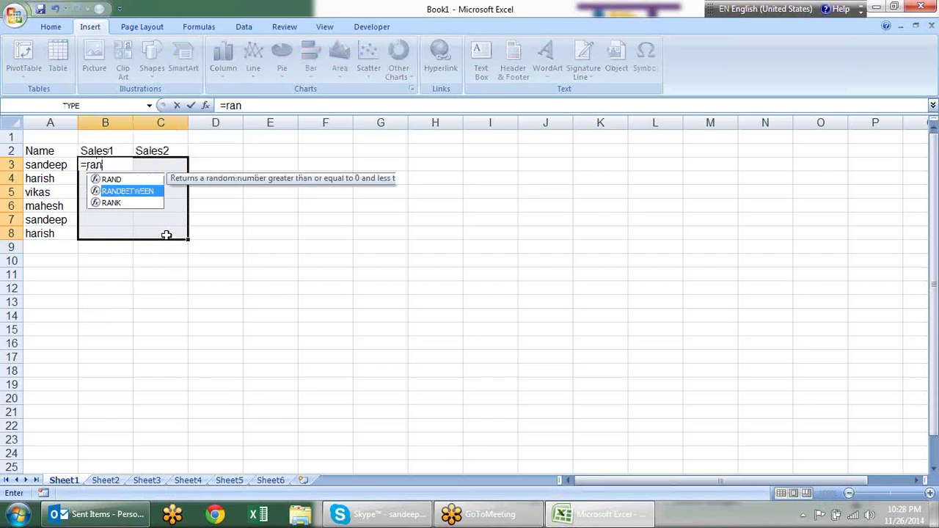
pyautogui.press('Tab')
pyautogui.write('0,90')
pyautogui.hotkey('ctrl', 'Return')
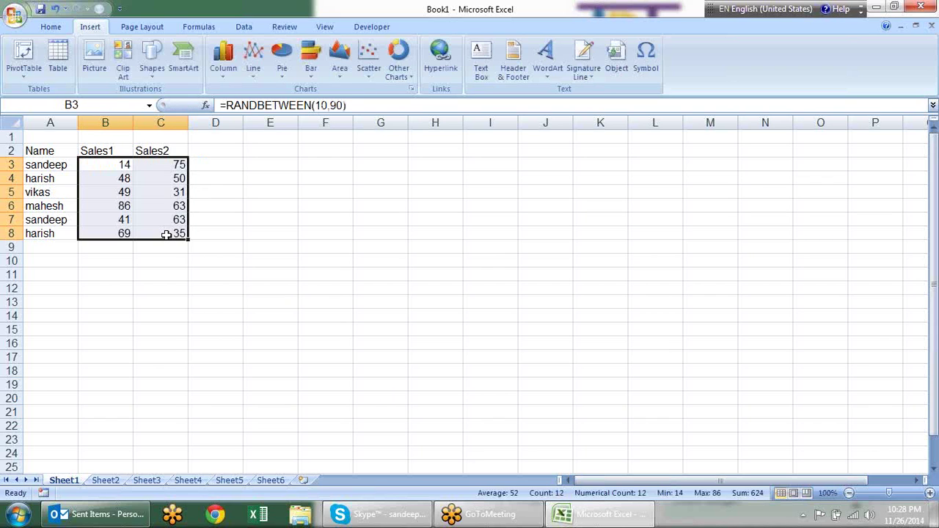
pyautogui.hotkey('ctrl', 'c')
pyautogui.hotkey('alt', 'e')
pyautogui.press('s')
pyautogui.press('v')
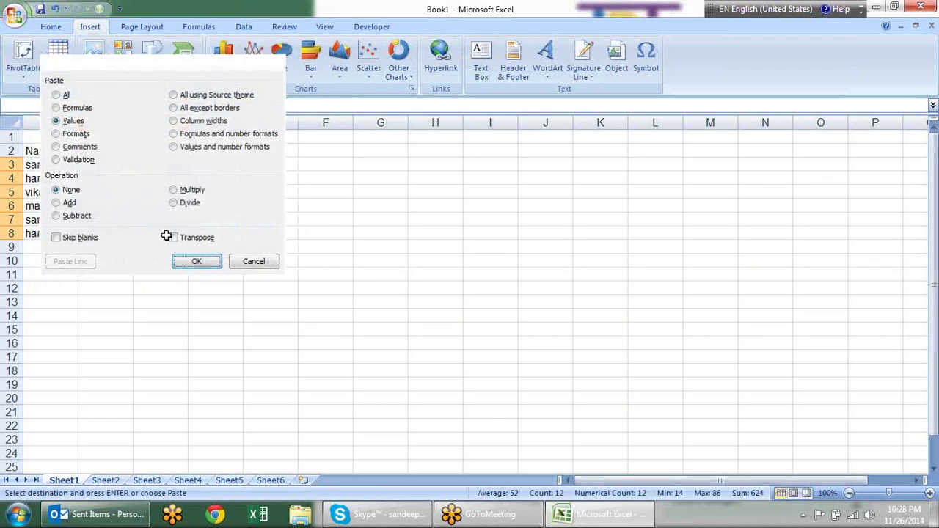
pyautogui.press('Return')
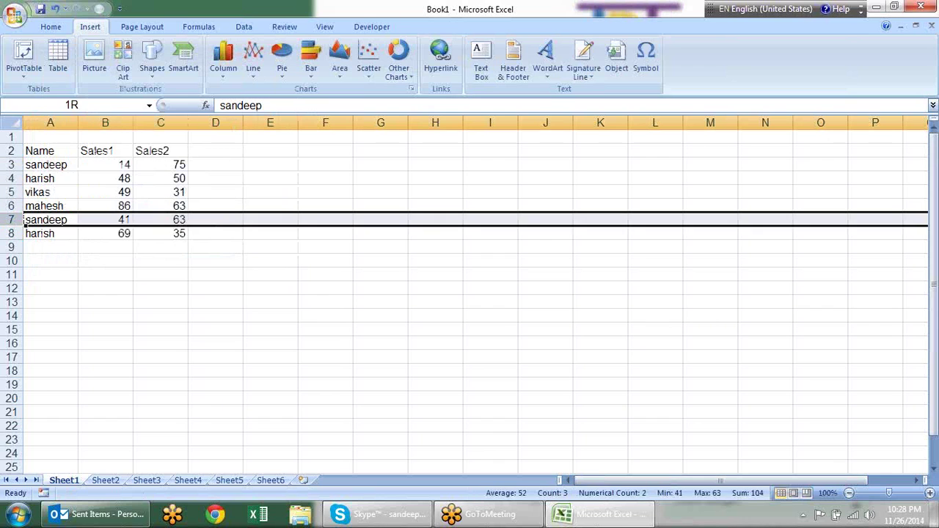
# Clear rows 7 and 8, then select the table A2:C6
pyautogui.moveTo(4, 220); pyautogui.dragTo(11, 234)
pyautogui.hotkey('alt', 'e')
pyautogui.press('a')
pyautogui.press('a')
pyautogui.click(149, 247)
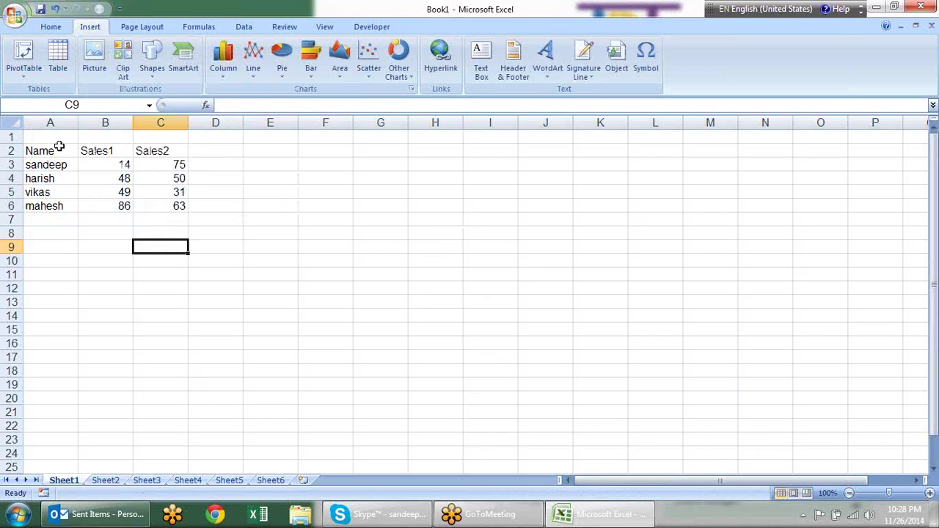
pyautogui.moveTo(58, 149); pyautogui.dragTo(160, 202)
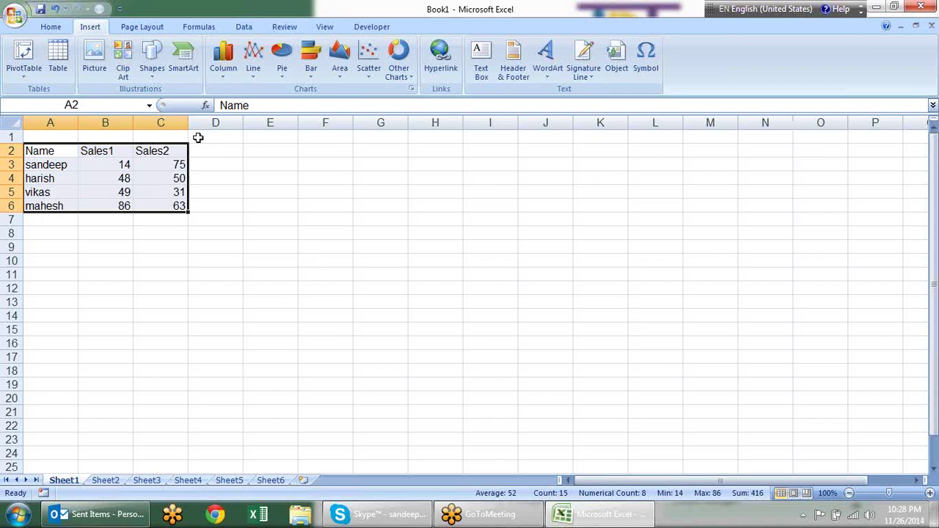
# Insert a 2-D clustered column chart of A2:C6 and drag it beside the table
pyautogui.click(223, 60)
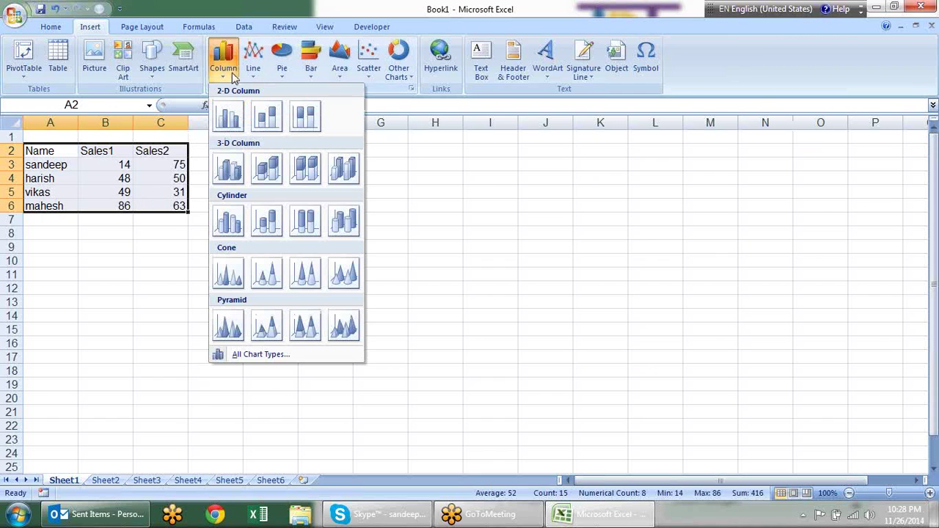
pyautogui.click(240, 125)
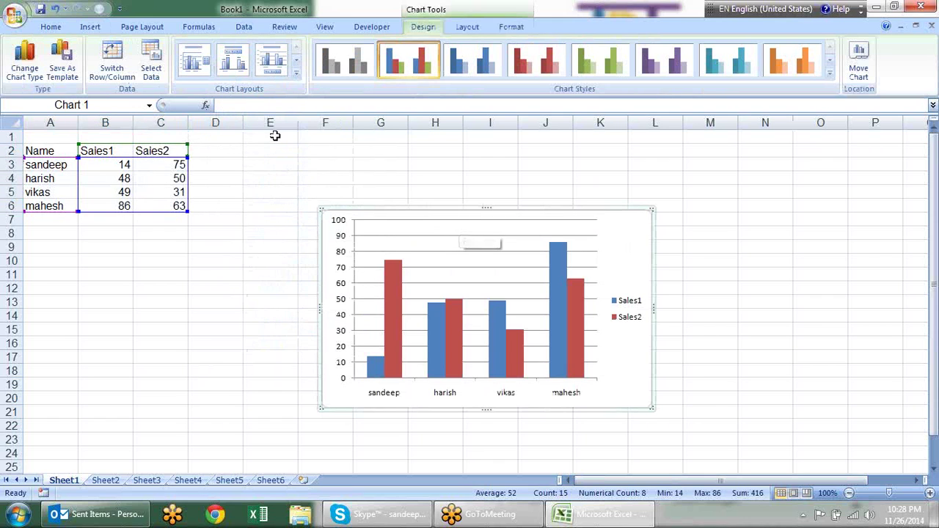
pyautogui.moveTo(615, 214); pyautogui.dragTo(527, 204)
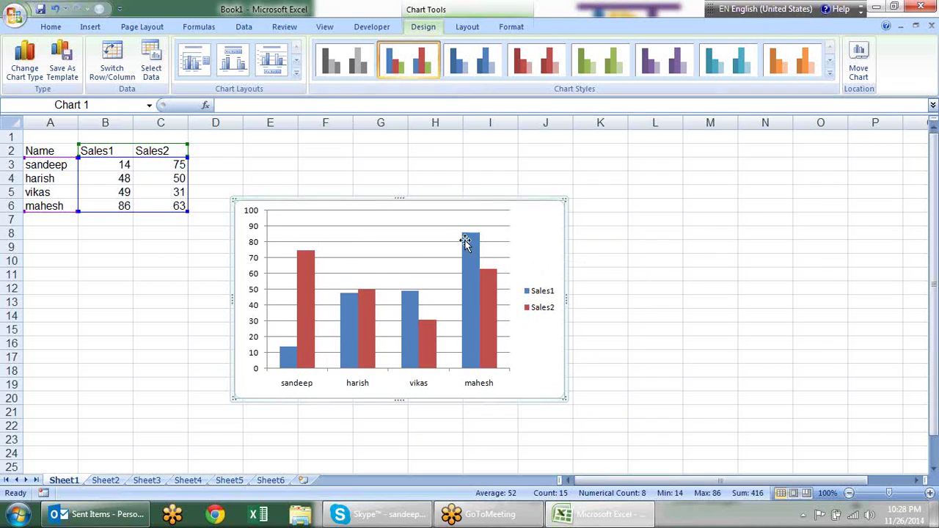
# Apply chart Layout 1 to add a 'Chart Title' heading and move the chart up near the table
pyautogui.click(296, 73)
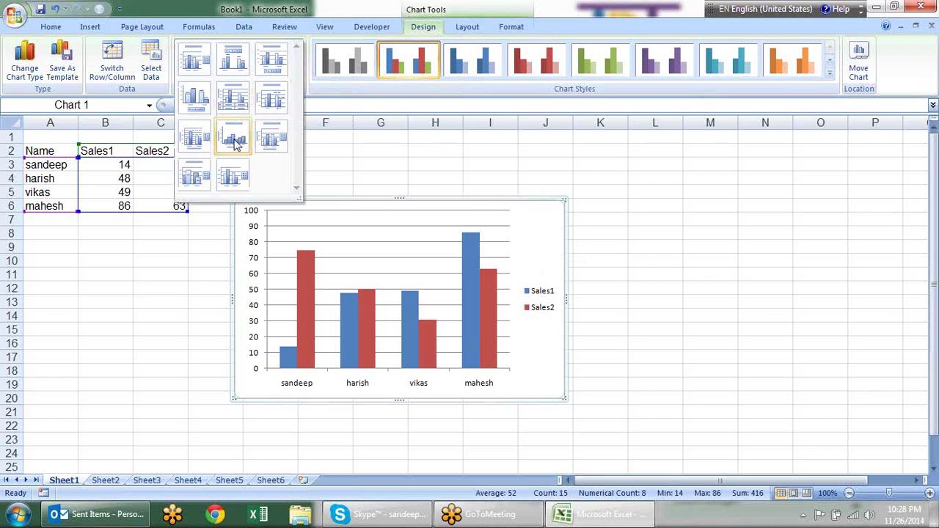
pyautogui.click(207, 58)
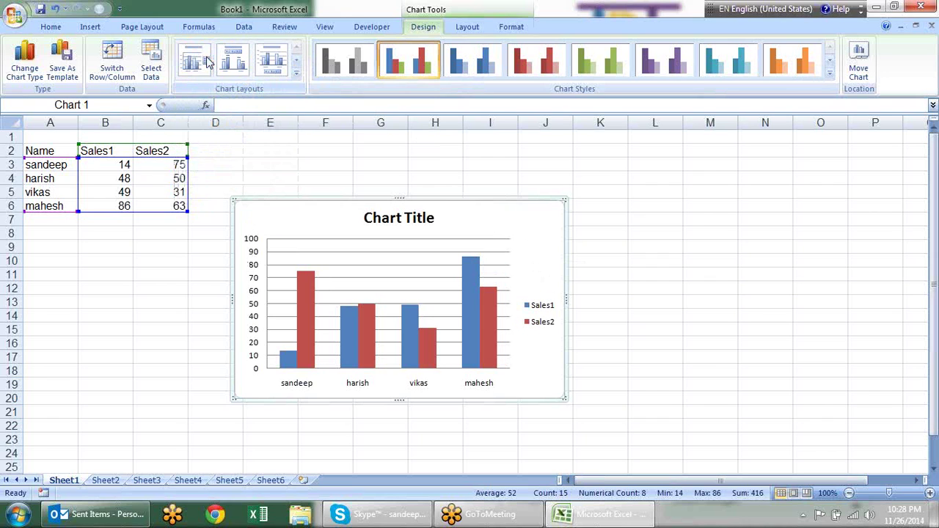
pyautogui.click(374, 222)
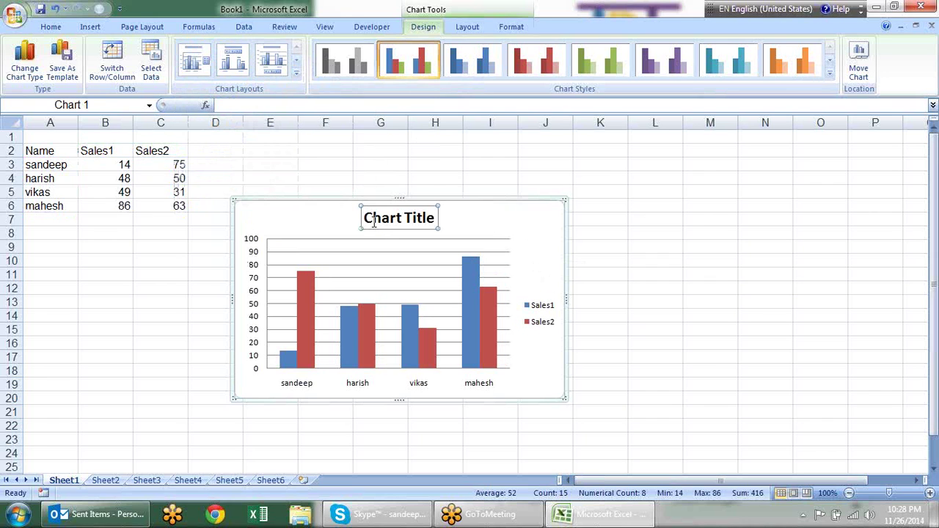
pyautogui.moveTo(569, 236); pyautogui.dragTo(567, 245)
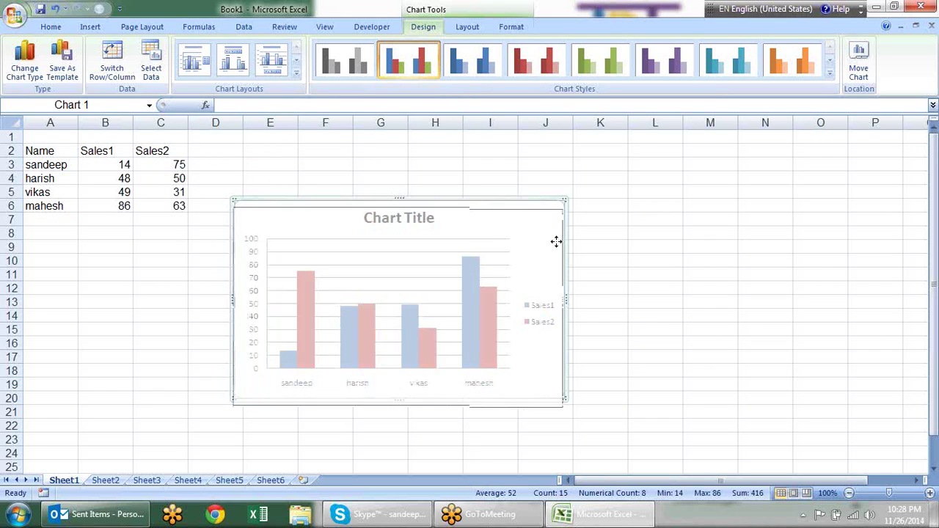
pyautogui.moveTo(532, 208); pyautogui.dragTo(544, 172)
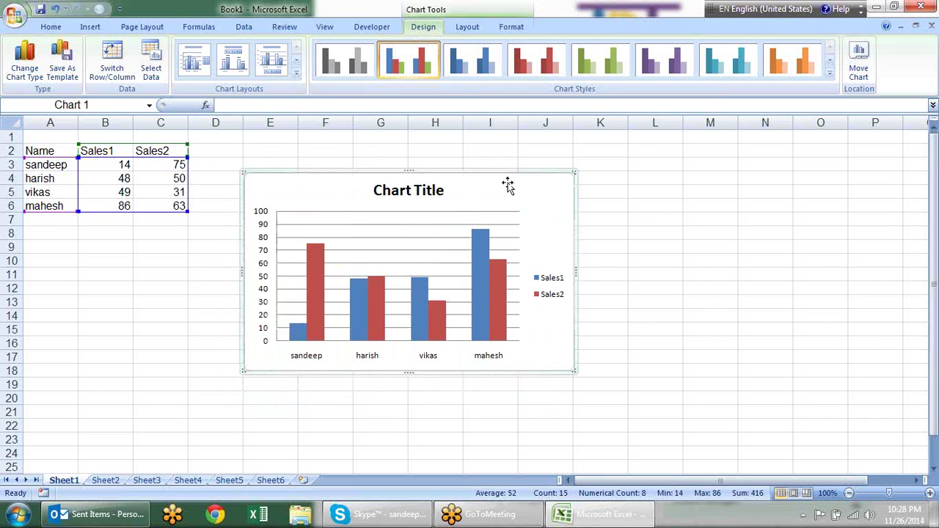
pyautogui.click(439, 193)
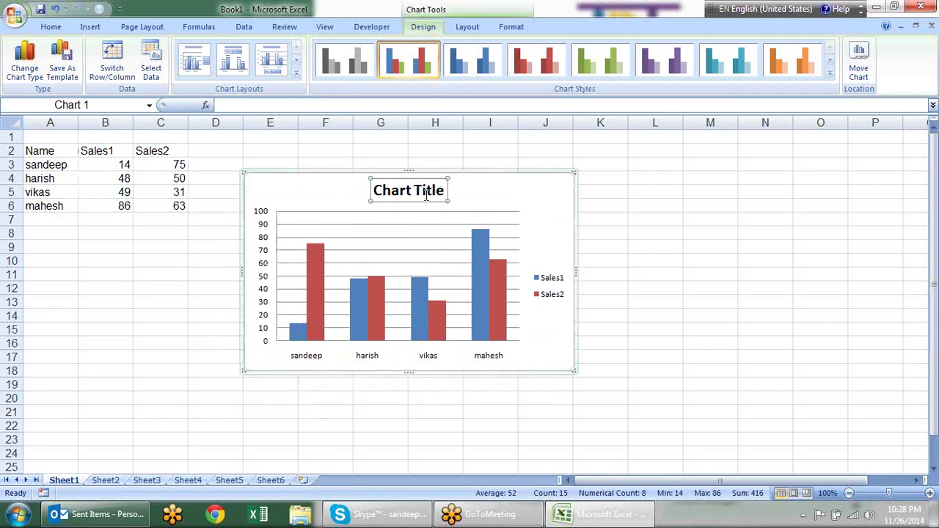
pyautogui.click(476, 192)
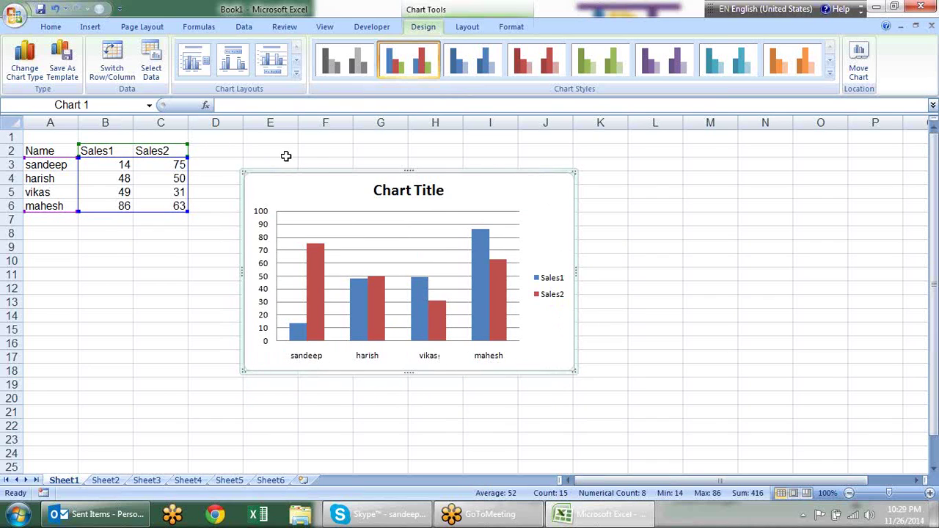
# Select the chart's plot area, Sales1 and Sales2 series, gridlines, legend and both axes in turn
pyautogui.click(520, 219)
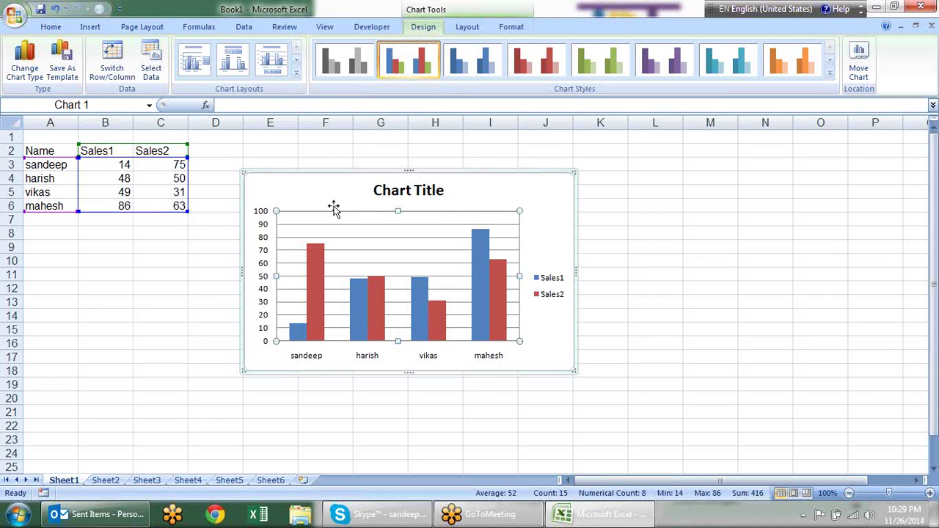
pyautogui.click(314, 309)
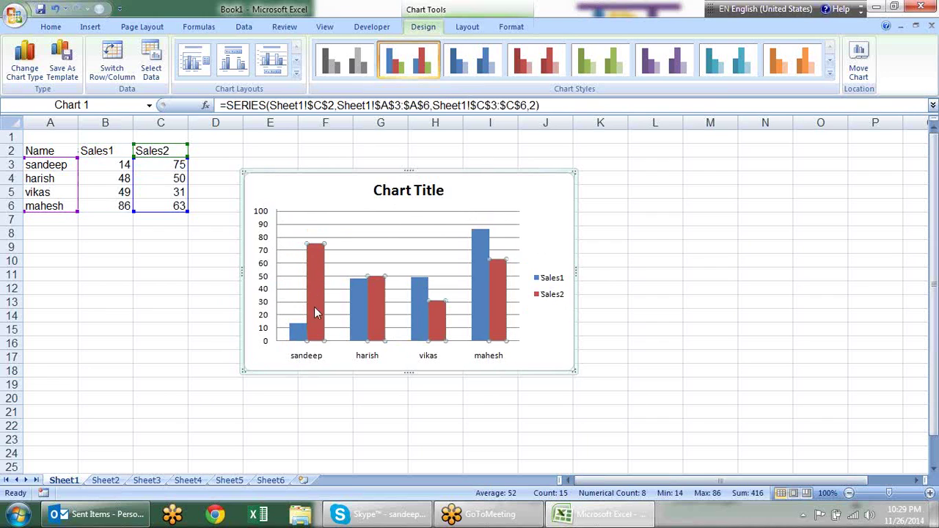
pyautogui.click(296, 332)
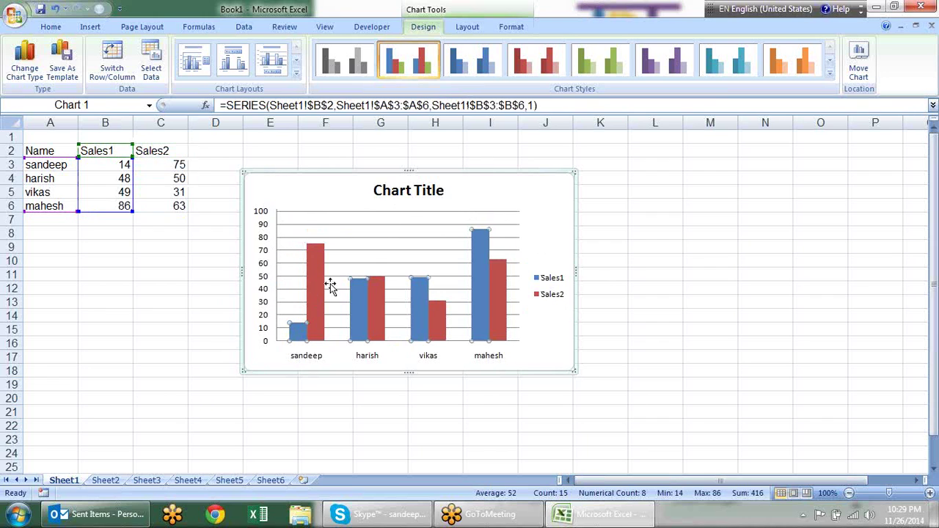
pyautogui.click(380, 297)
pyautogui.click(420, 296)
pyautogui.click(443, 317)
pyautogui.click(475, 271)
pyautogui.click(444, 236)
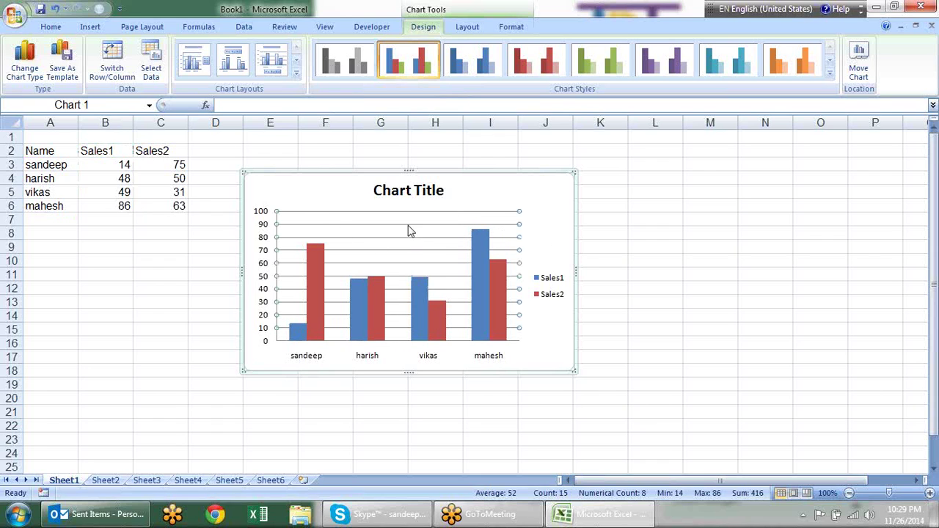
pyautogui.click(549, 293)
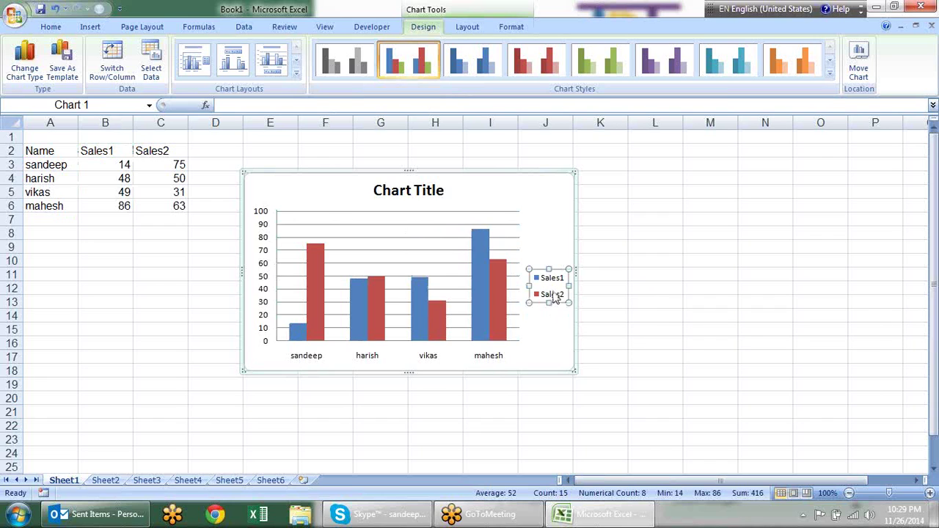
pyautogui.click(491, 360)
pyautogui.click(261, 274)
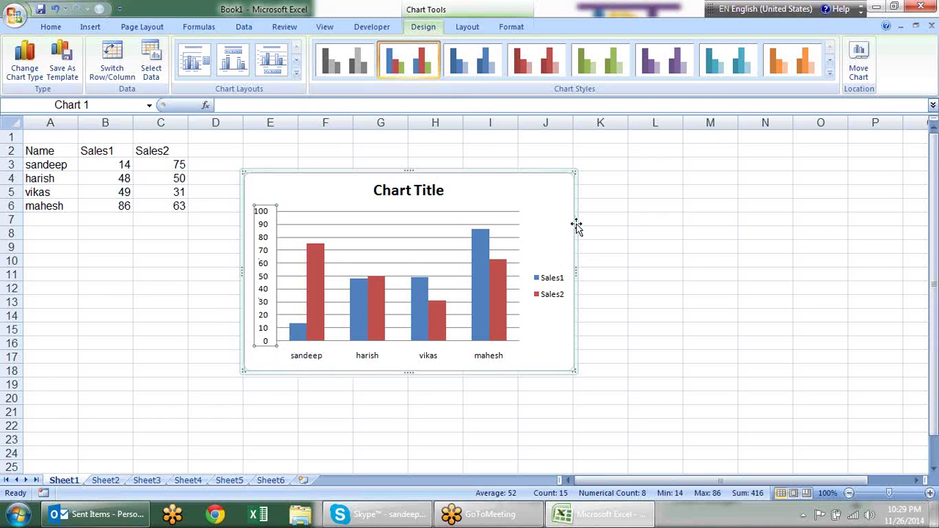
# Select the whole chart area and bring up its right-click menu, cancelling an accidental move
pyautogui.click(520, 199)
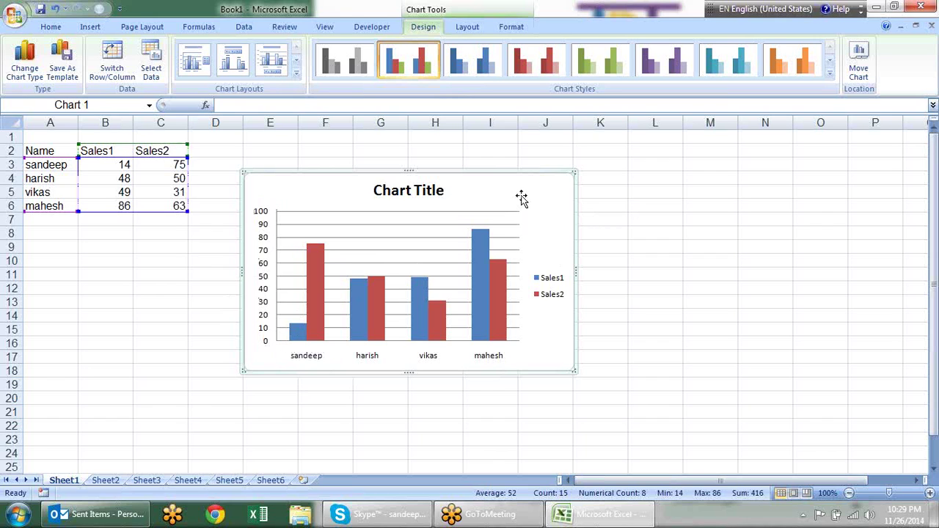
pyautogui.rightClick(540, 191)
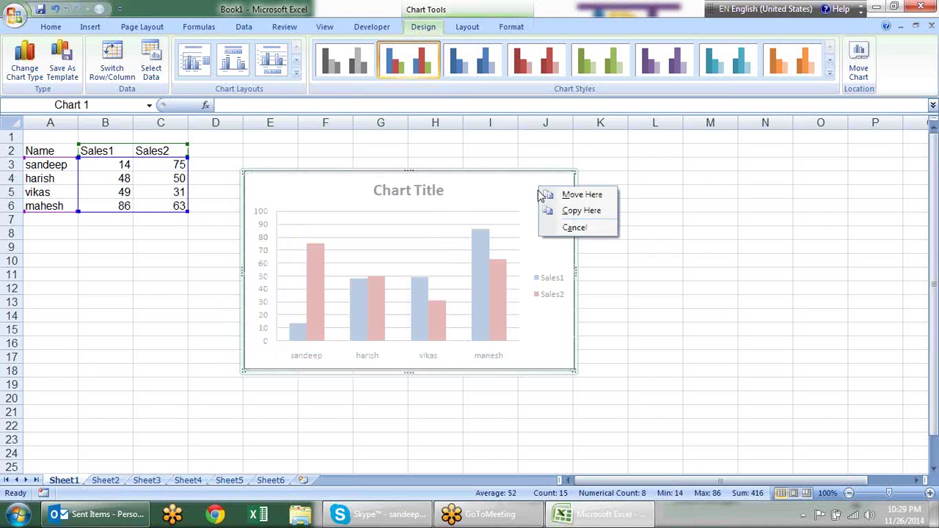
pyautogui.press('Escape')
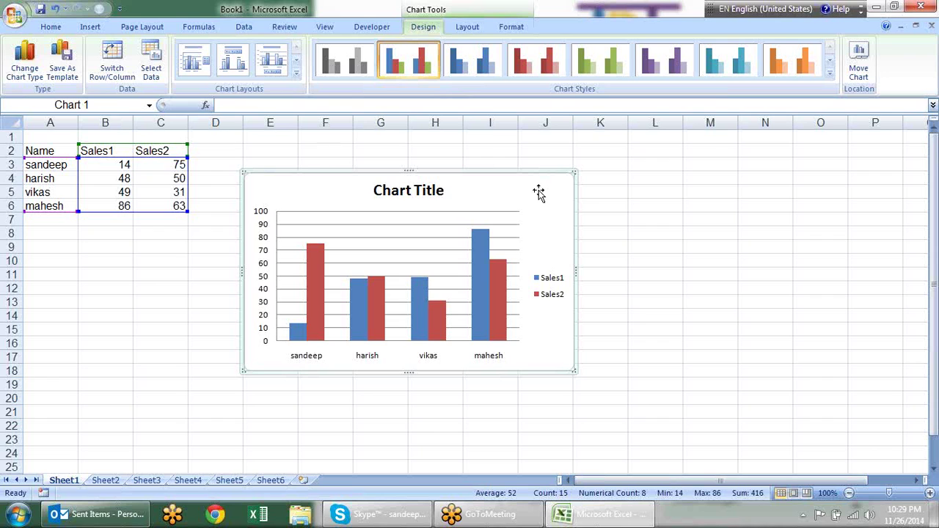
pyautogui.rightClick(538, 191)
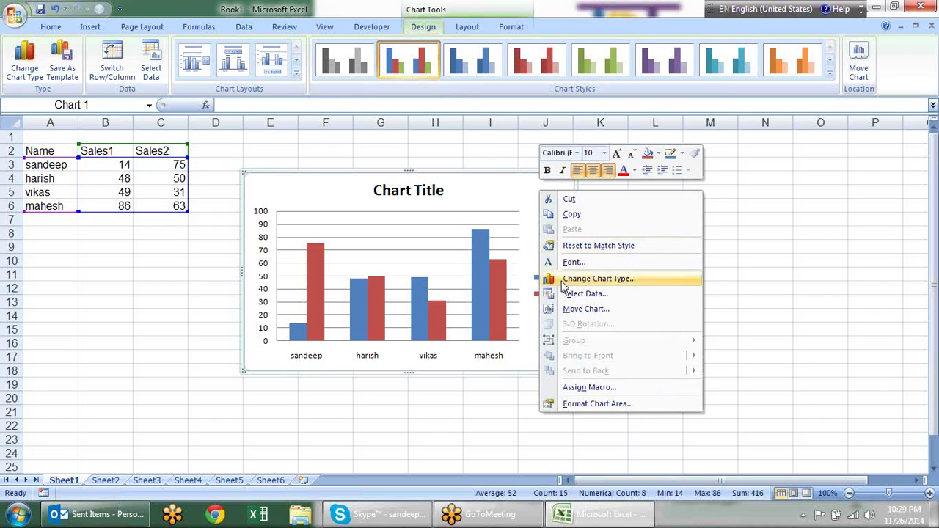
# Open Format Chart Area, preview each chart element's formatting options, and end on the chart area
pyautogui.click(573, 405)
pyautogui.moveTo(459, 68); pyautogui.dragTo(720, 131)
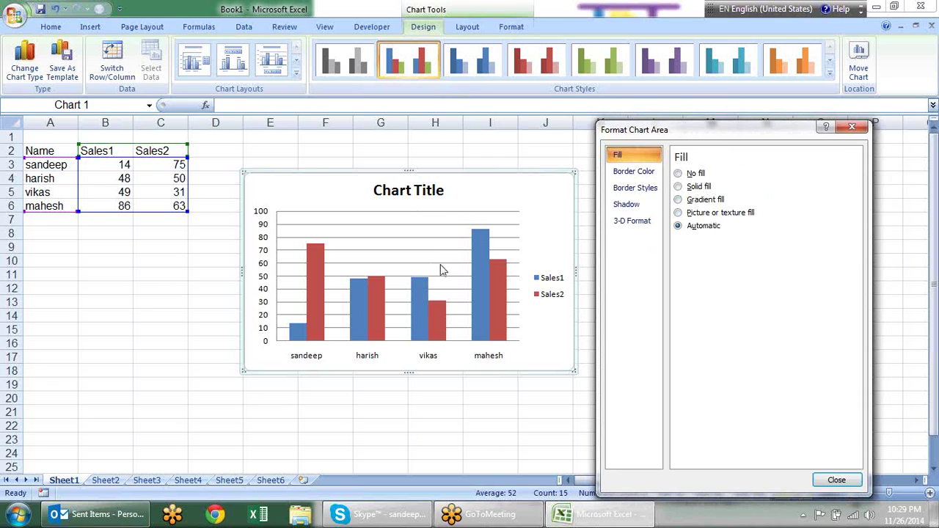
pyautogui.click(484, 258)
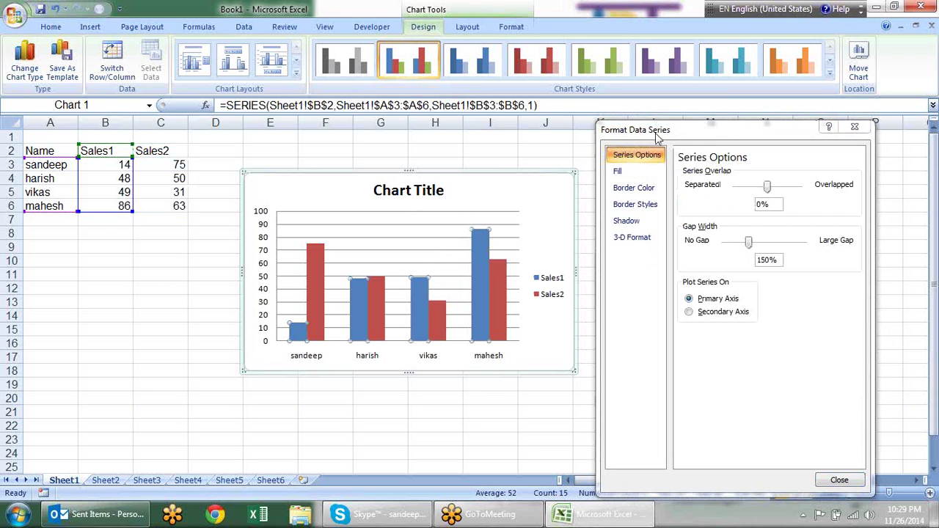
pyautogui.click(450, 226)
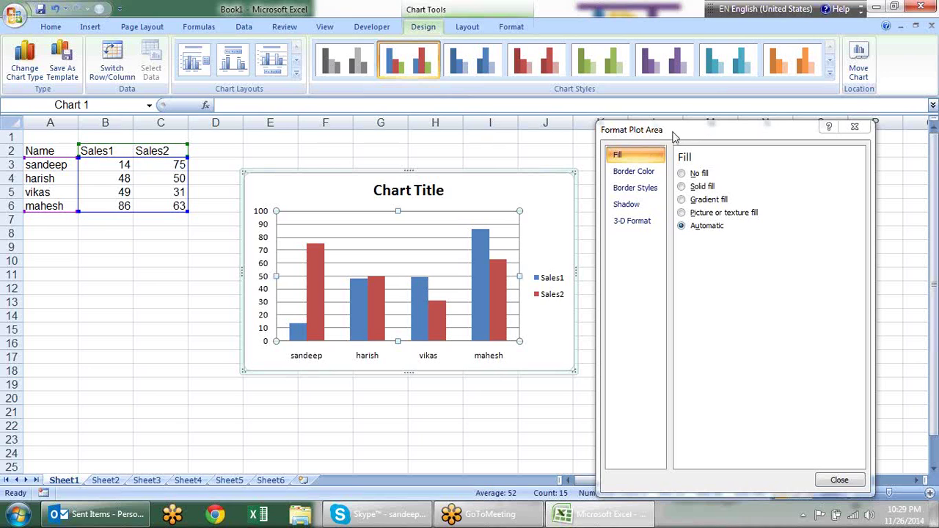
pyautogui.click(553, 282)
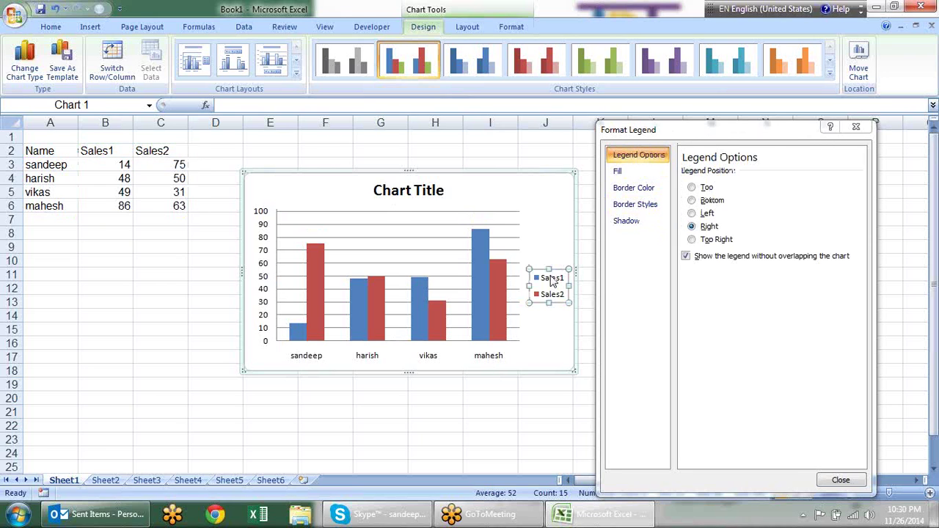
pyautogui.click(485, 358)
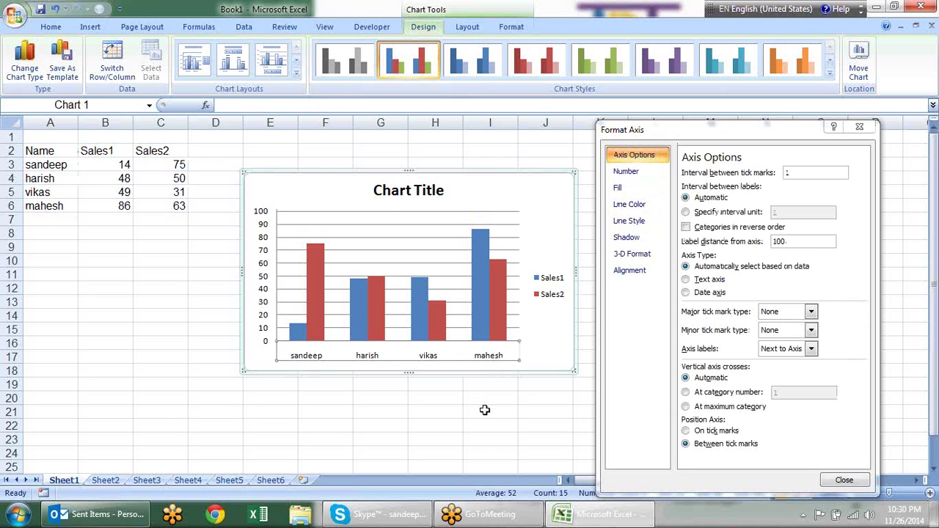
pyautogui.click(268, 262)
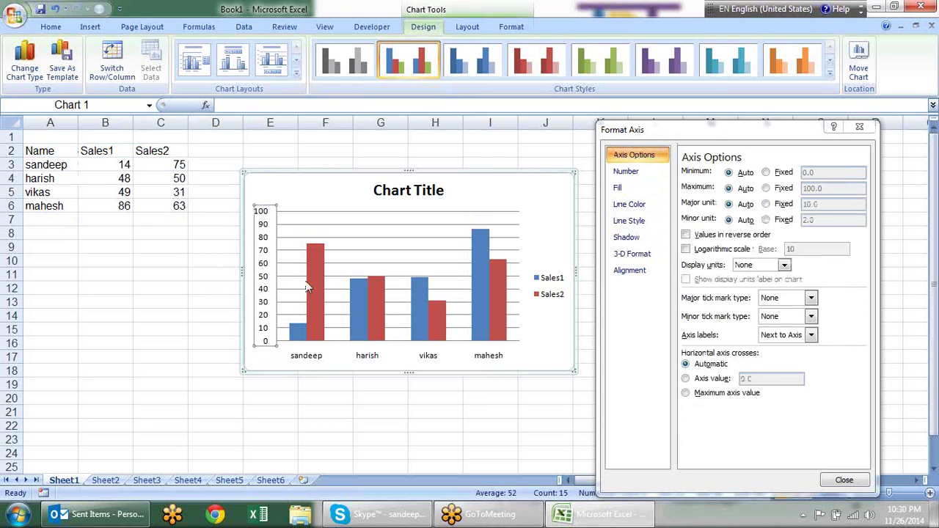
pyautogui.click(478, 263)
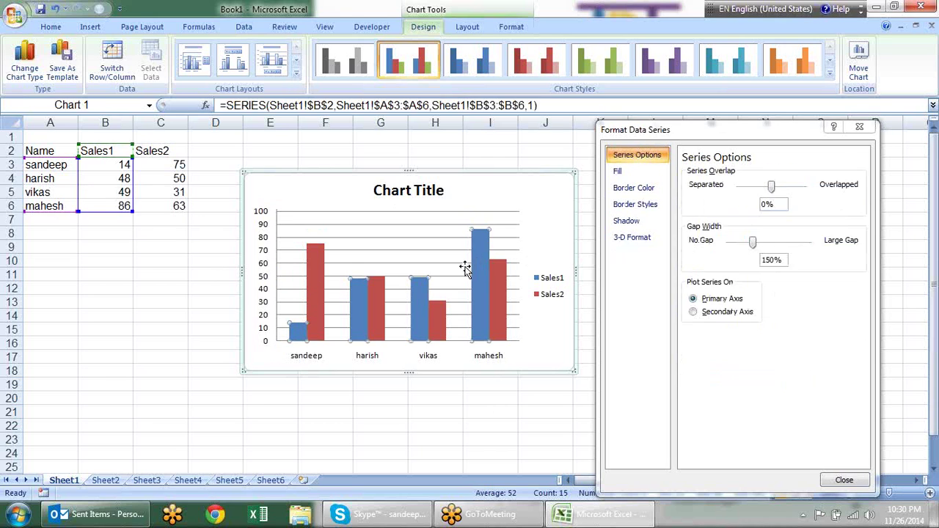
pyautogui.click(376, 300)
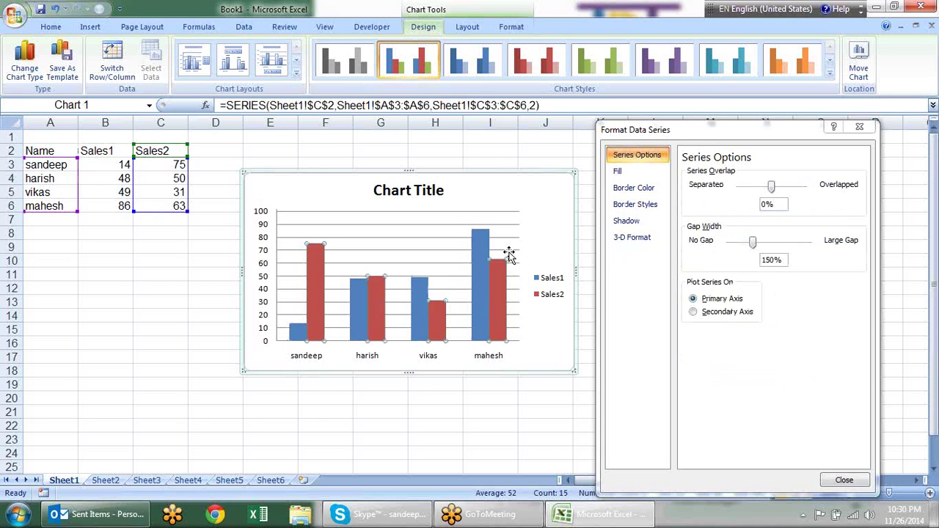
pyautogui.click(543, 203)
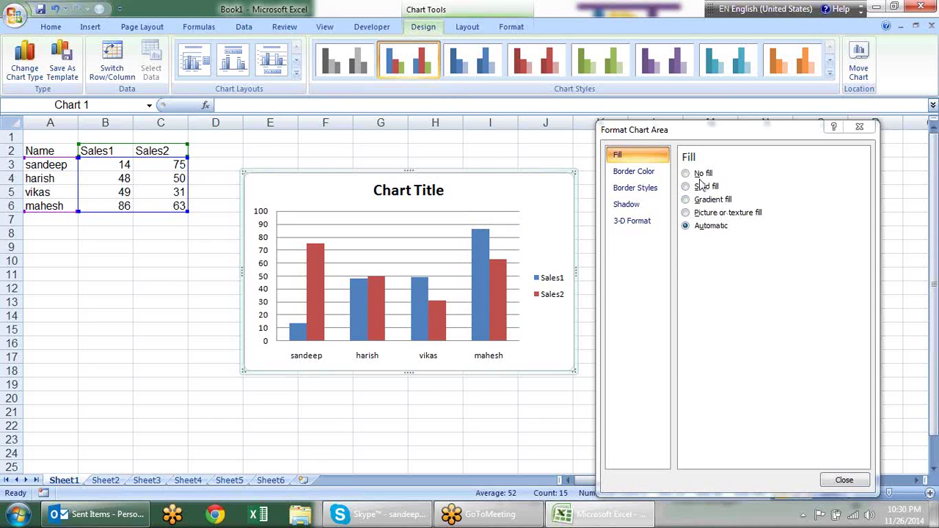
# Set both the chart area and plot area to No fill, and place the chart below the table
pyautogui.click(701, 175)
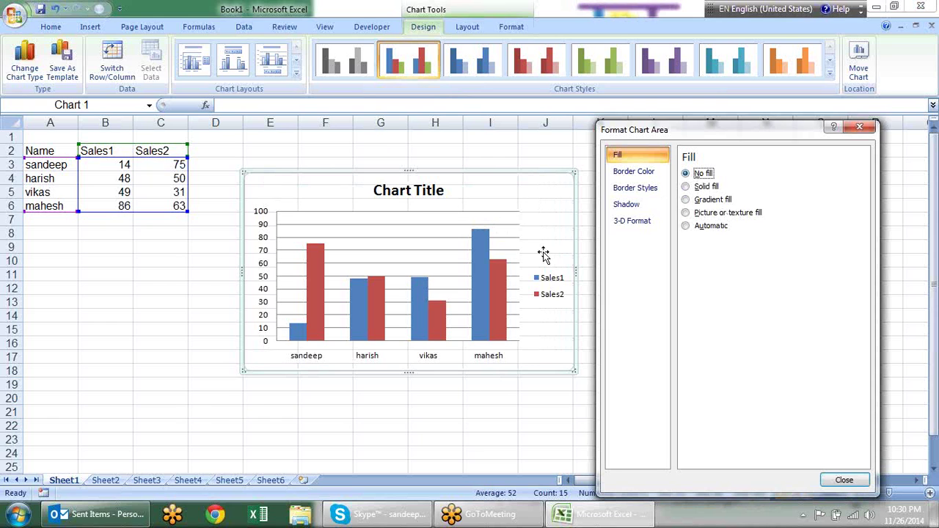
pyautogui.moveTo(523, 173); pyautogui.dragTo(373, 147)
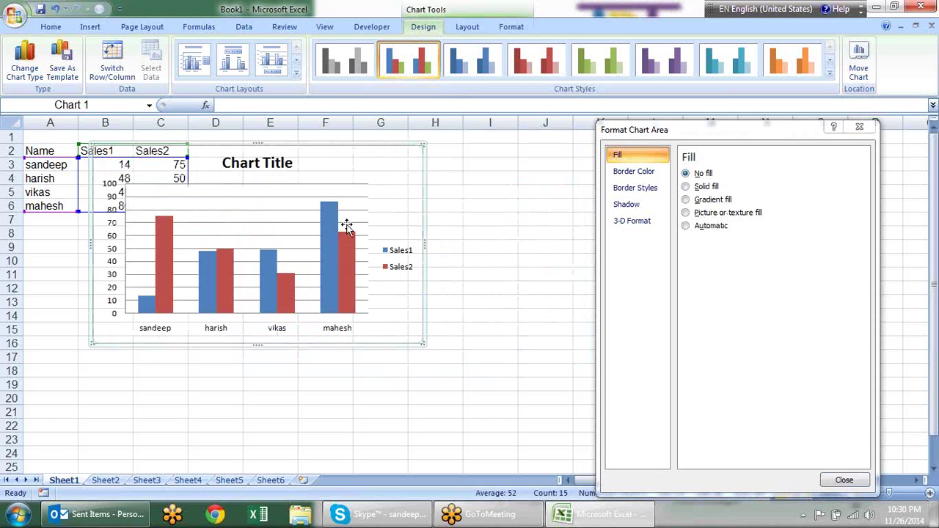
pyautogui.moveTo(349, 144); pyautogui.dragTo(457, 159)
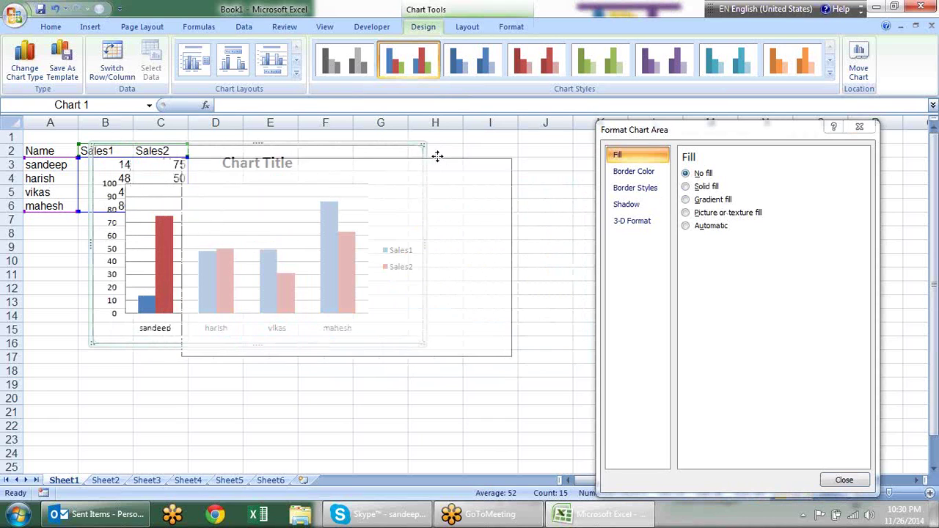
pyautogui.click(442, 204)
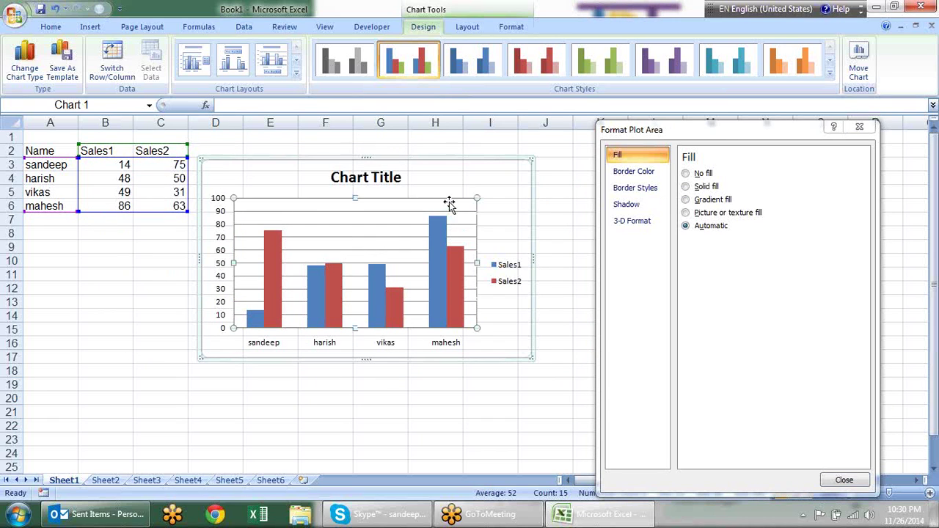
pyautogui.click(704, 175)
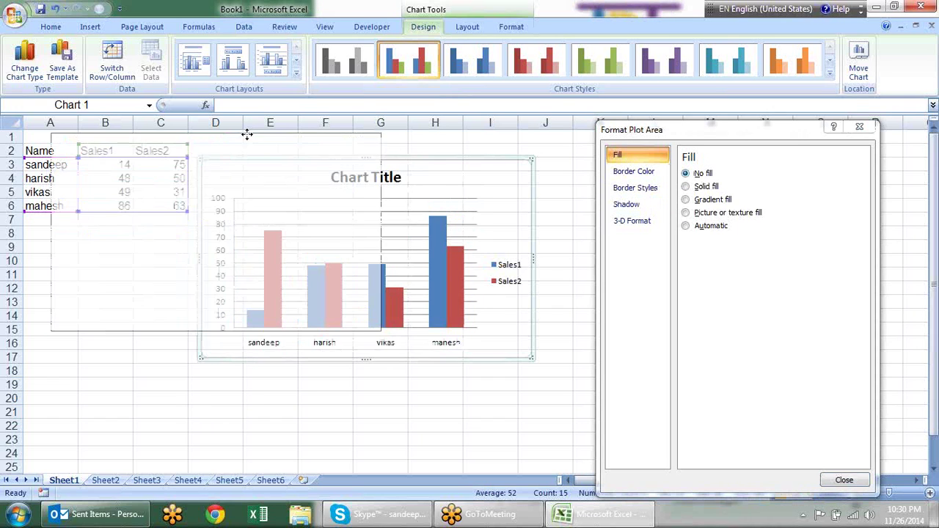
pyautogui.moveTo(398, 161); pyautogui.dragTo(251, 134)
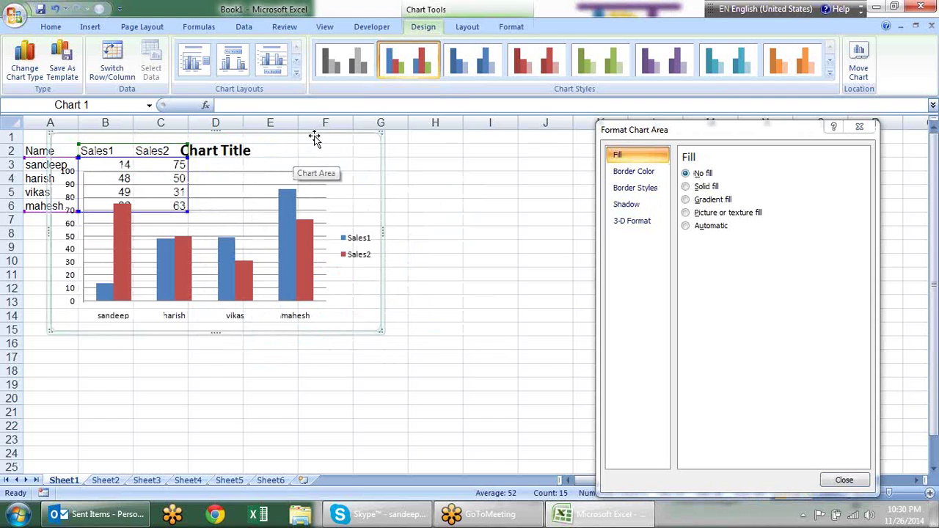
pyautogui.moveTo(314, 138)
pyautogui.mouseDown()
pyautogui.moveTo(418, 194)
pyautogui.moveTo(443, 220)
pyautogui.mouseUp()
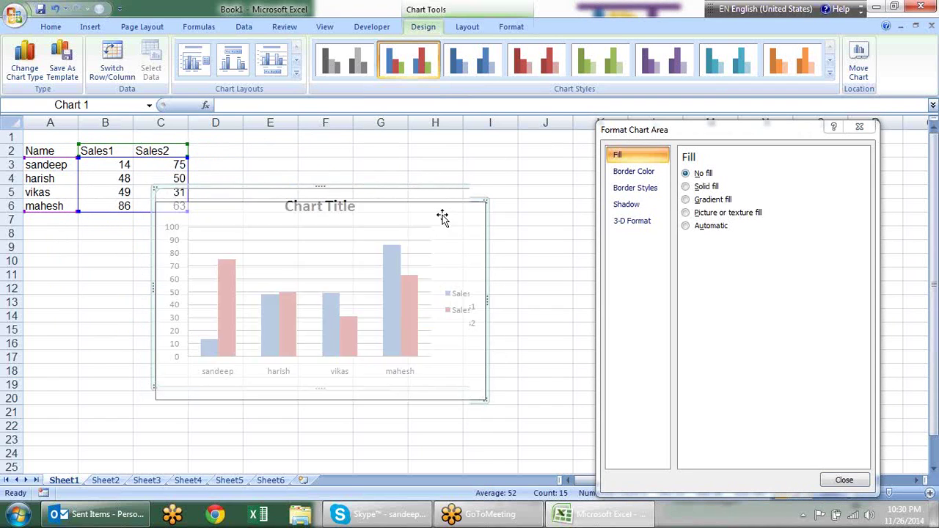
# Give the chart area a solid light lavender fill
pyautogui.click(703, 189)
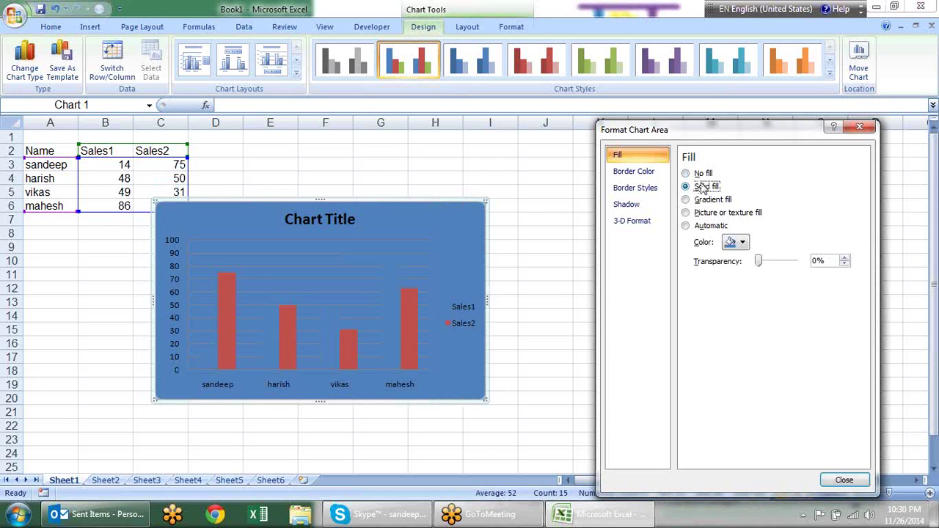
pyautogui.click(738, 243)
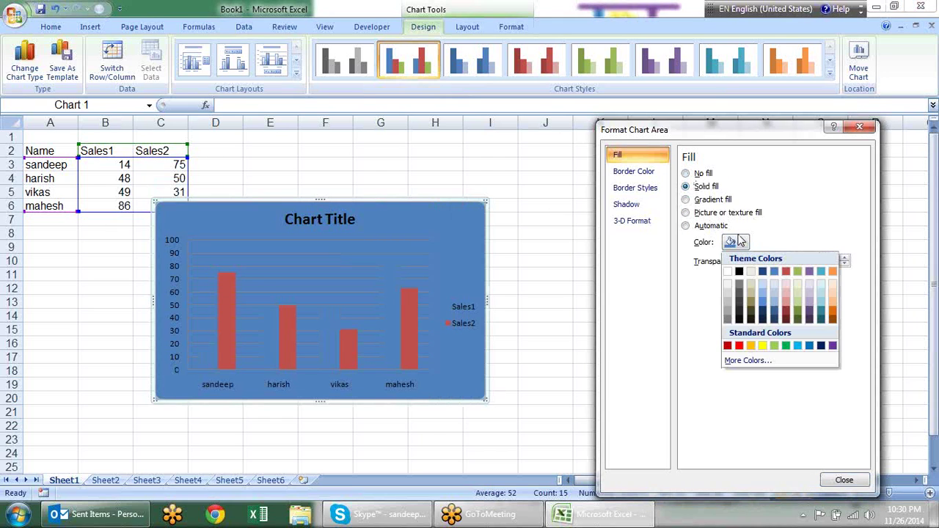
pyautogui.click(810, 291)
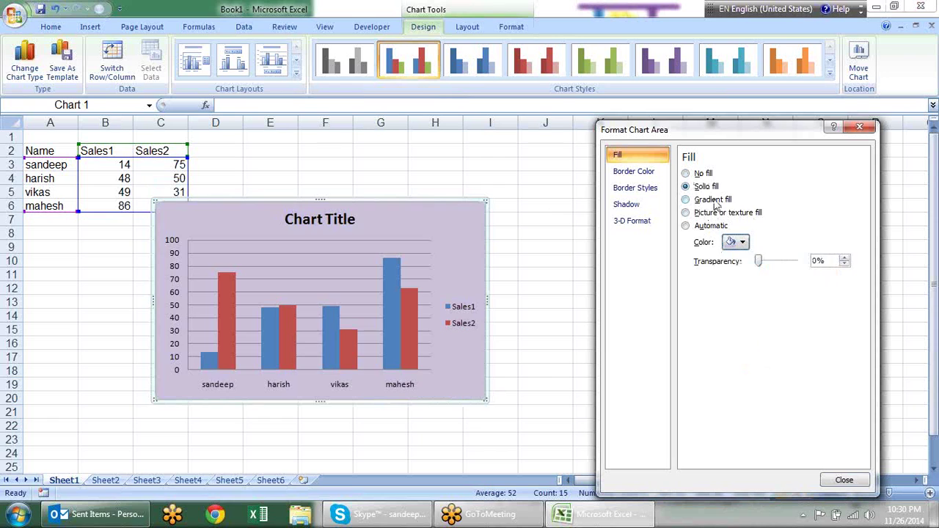
# Switch the chart area to a radial gradient with a stop at 24% and 99% transparency
pyautogui.click(687, 200)
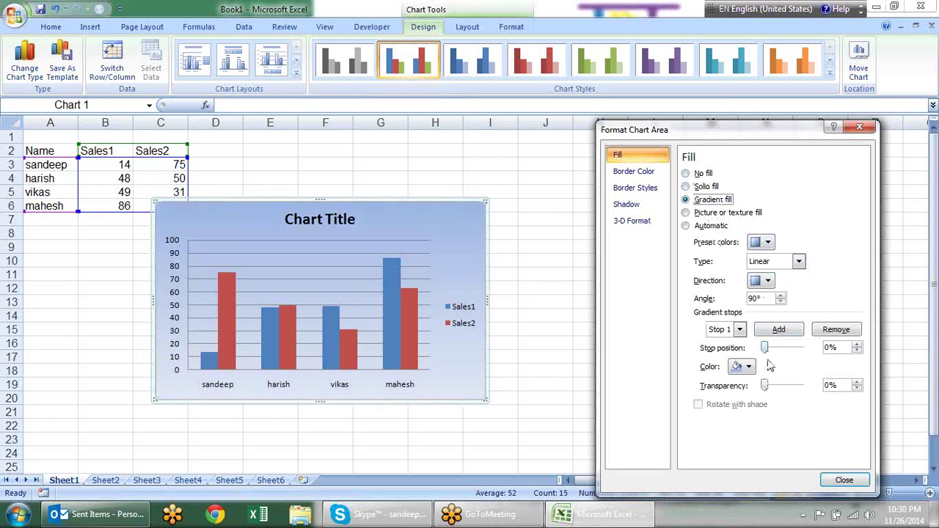
pyautogui.click(800, 262)
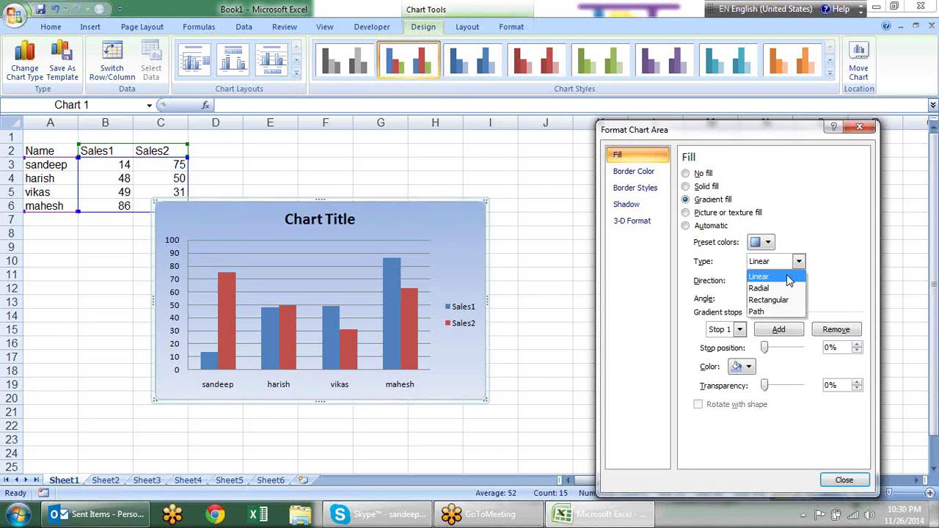
pyautogui.click(785, 286)
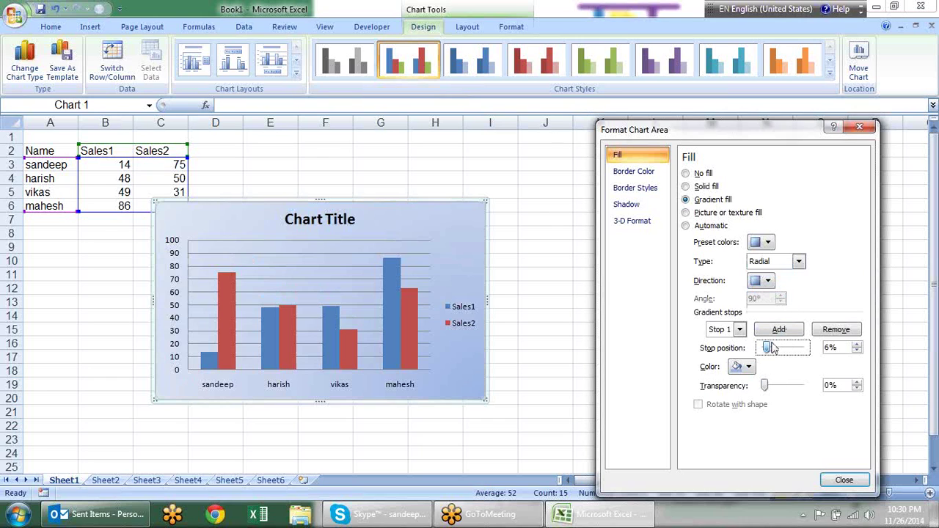
pyautogui.moveTo(765, 348); pyautogui.dragTo(773, 348)
pyautogui.moveTo(766, 387)
pyautogui.mouseDown()
pyautogui.moveTo(815, 408)
pyautogui.moveTo(783, 410)
pyautogui.mouseUp()
# Texture the chart background with crumpled brown paper, then open the Insert Picture browser
pyautogui.click(710, 214)
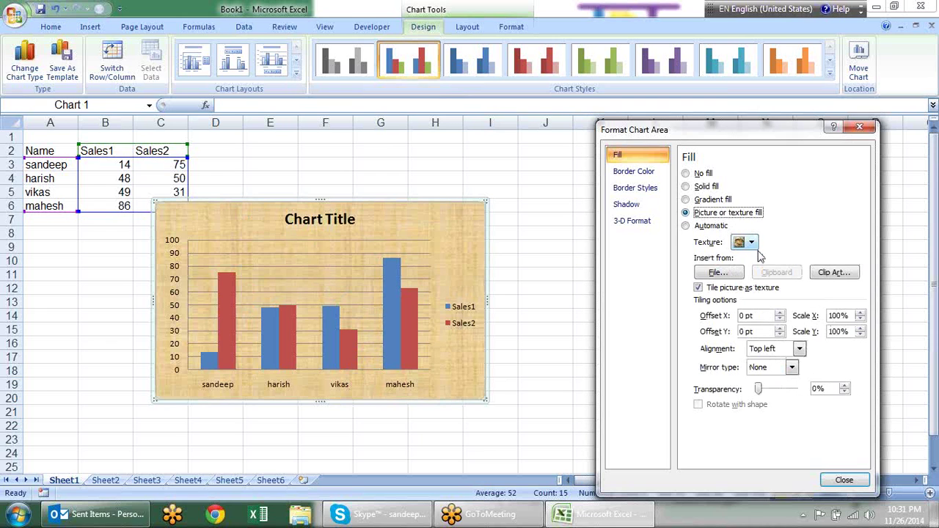
pyautogui.click(751, 243)
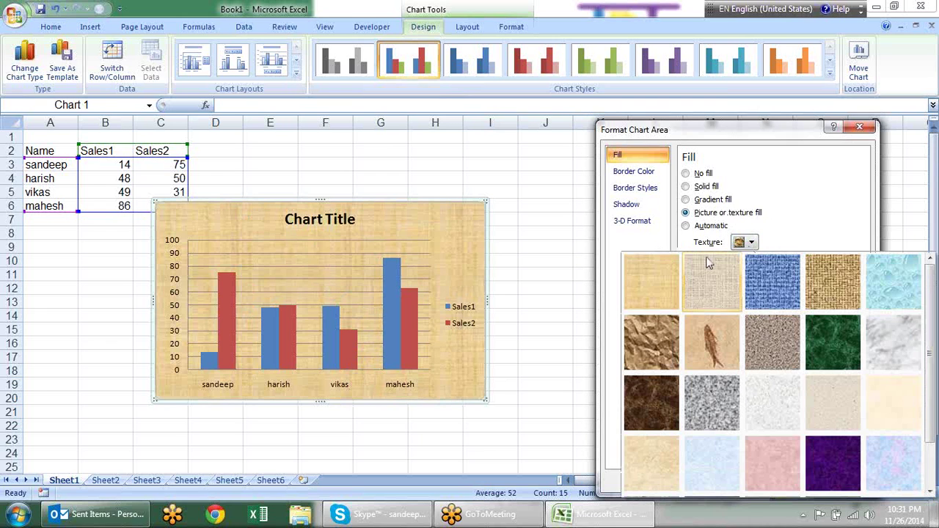
pyautogui.click(732, 323)
pyautogui.click(752, 243)
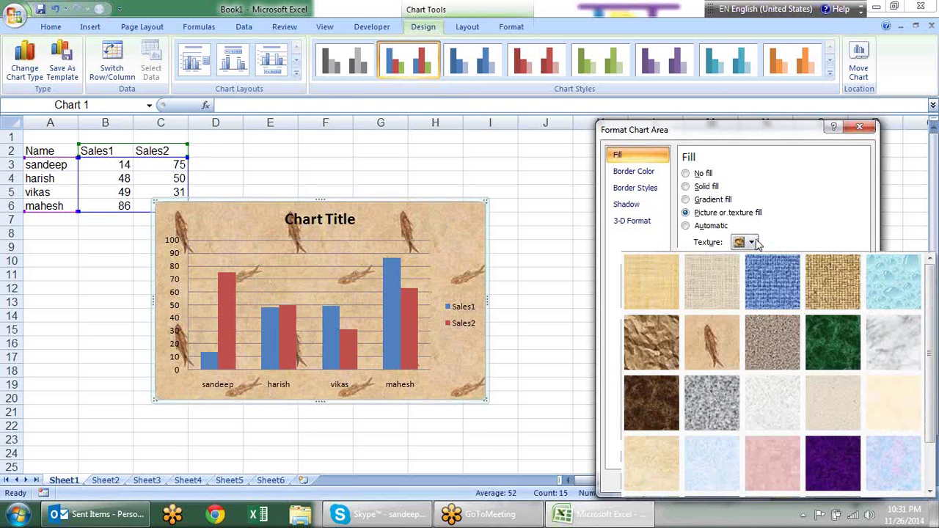
pyautogui.click(775, 352)
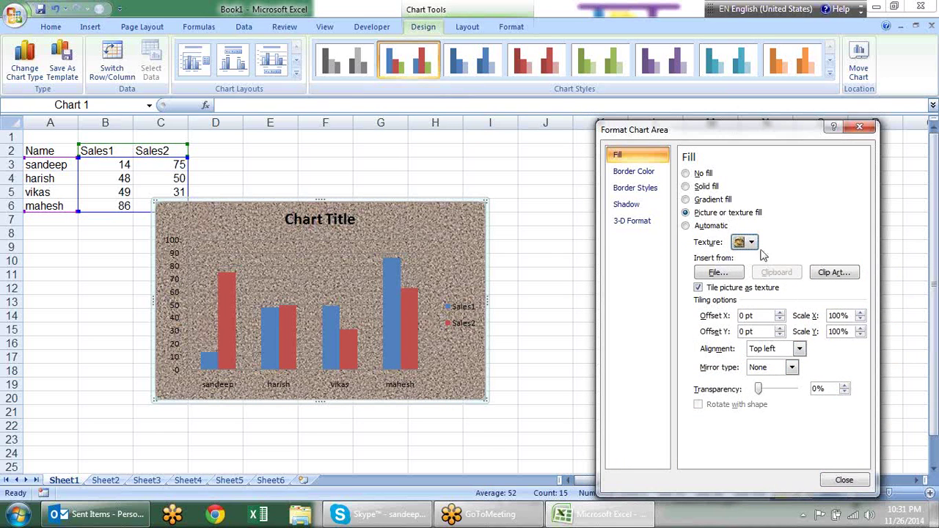
pyautogui.click(751, 243)
pyautogui.click(642, 343)
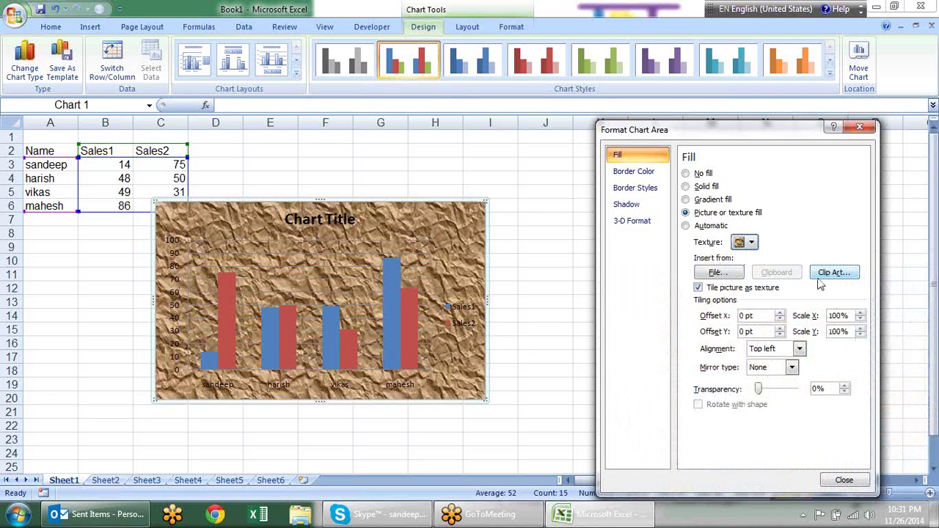
pyautogui.click(719, 275)
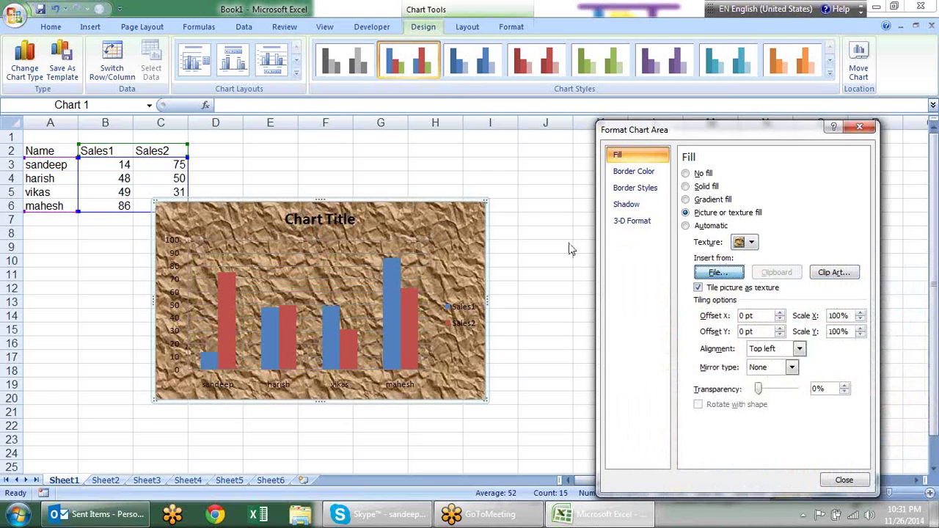
pyautogui.click(718, 272)
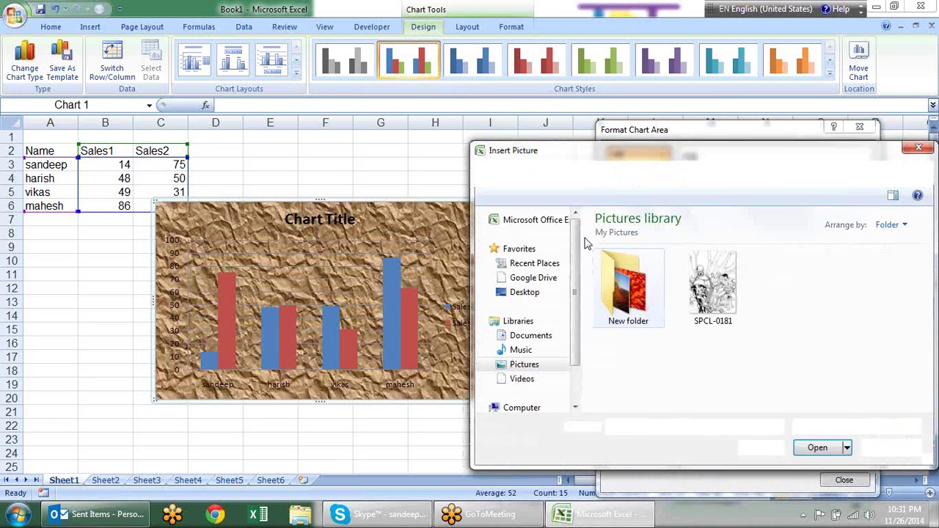
# Fill the chart background with the koala photo from the New folder, declining the Clip Art install
pyautogui.doubleClick(625, 294)
pyautogui.doubleClick(607, 339)
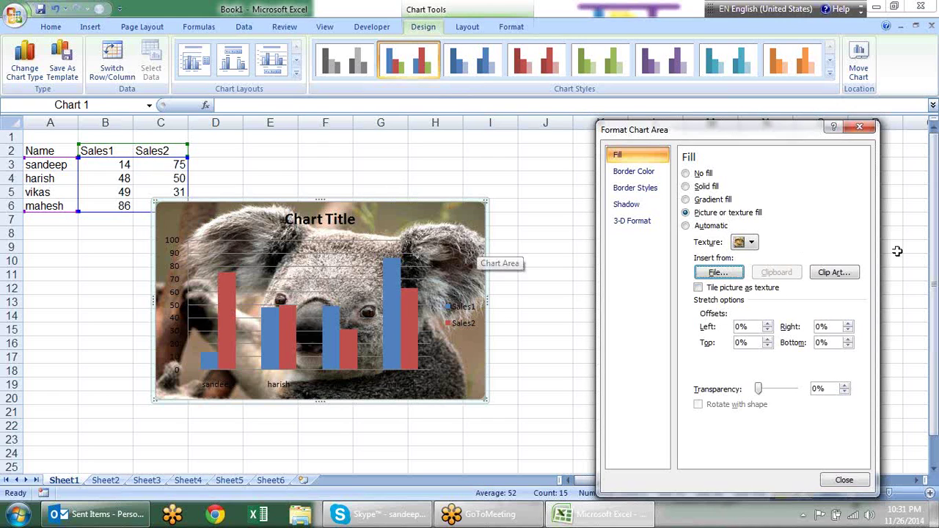
pyautogui.click(846, 274)
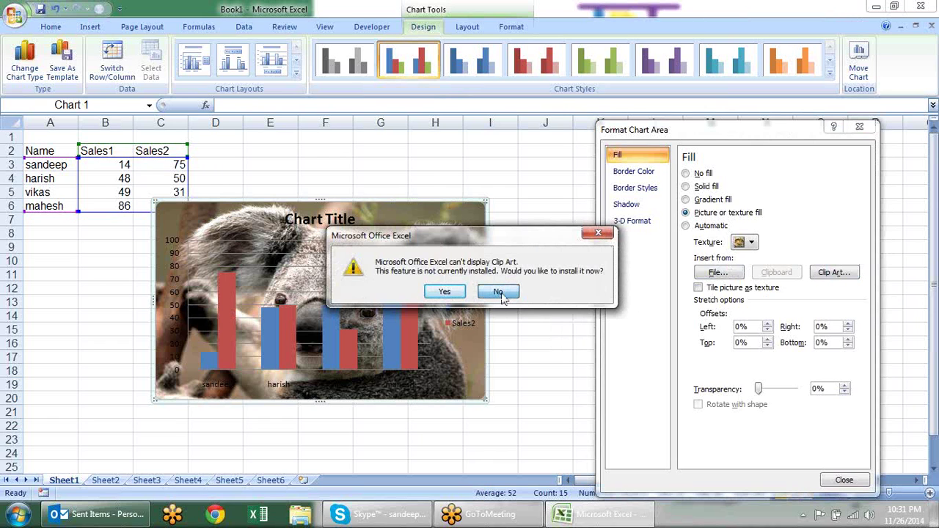
pyautogui.click(502, 293)
pyautogui.click(503, 290)
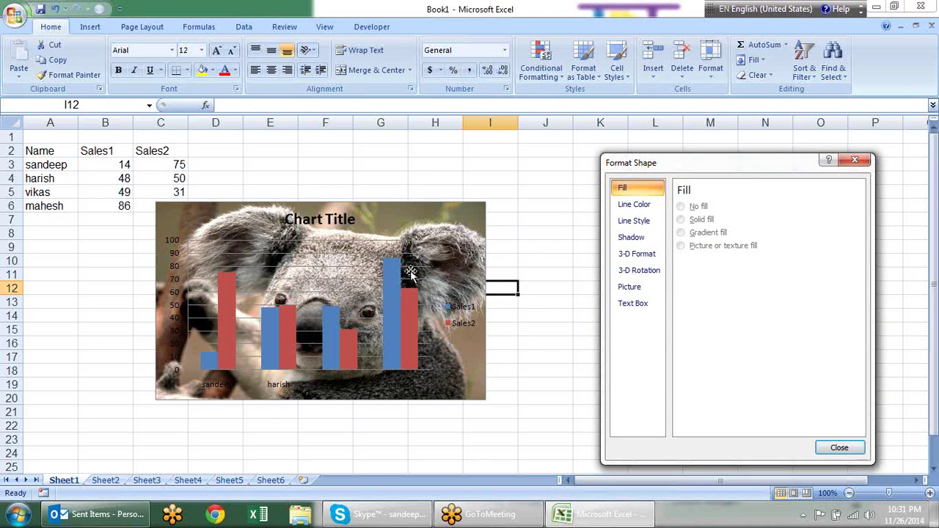
# Insert the tulip picture a_1 (8) onto the sheet
pyautogui.click(439, 218)
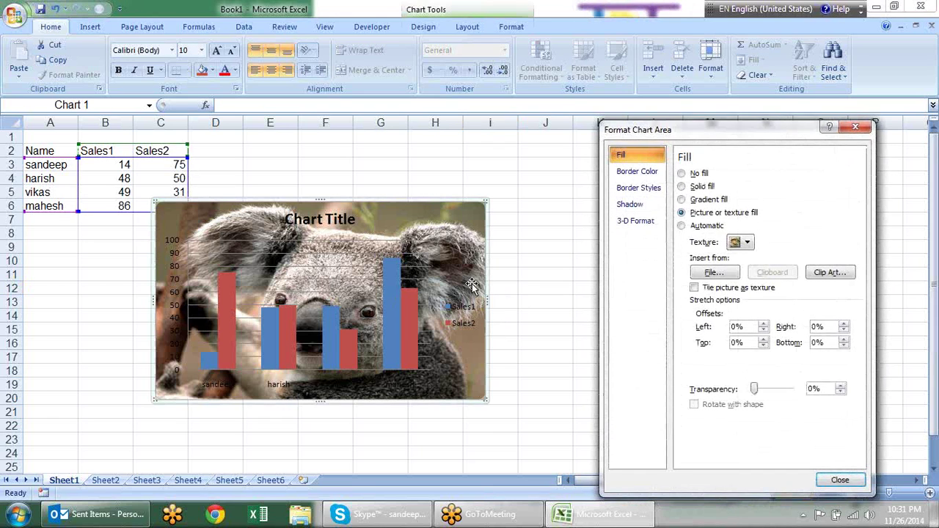
pyautogui.click(524, 289)
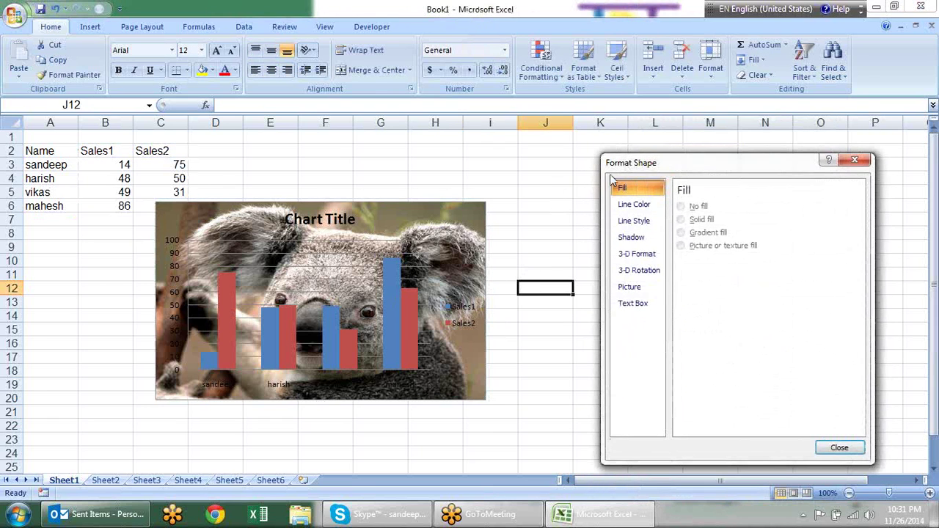
pyautogui.press('Escape')
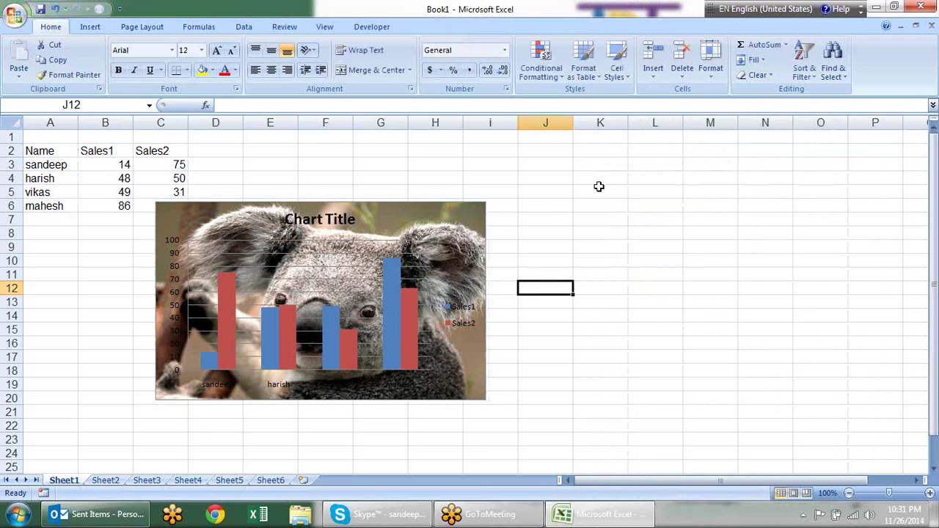
pyautogui.hotkey('alt', 'n')
pyautogui.press('p')
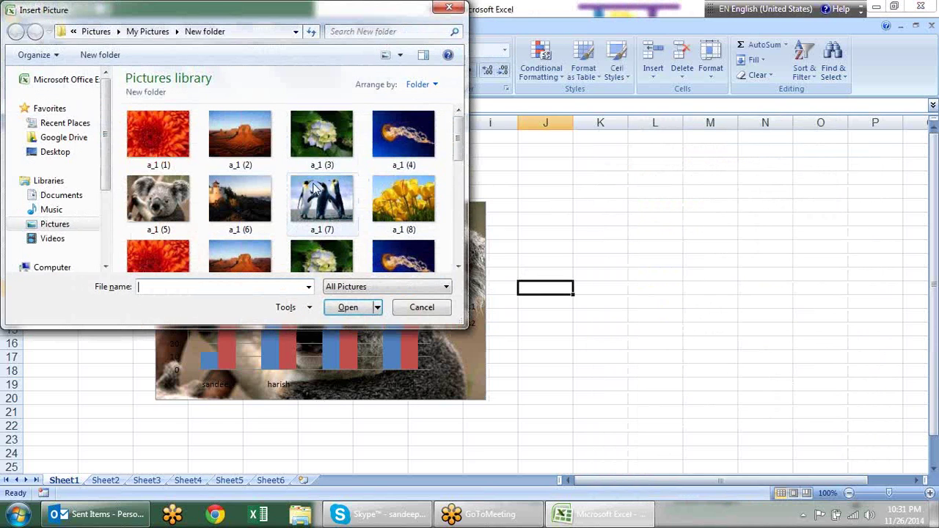
pyautogui.doubleClick(403, 198)
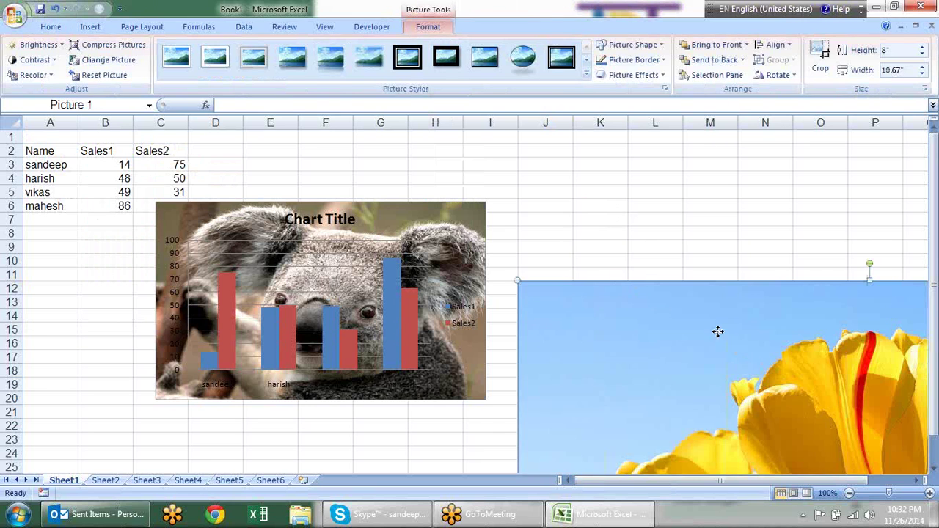
# Shrink the tulip picture and place it in columns L–O beside the chart
pyautogui.moveTo(717, 331); pyautogui.dragTo(548, 241)
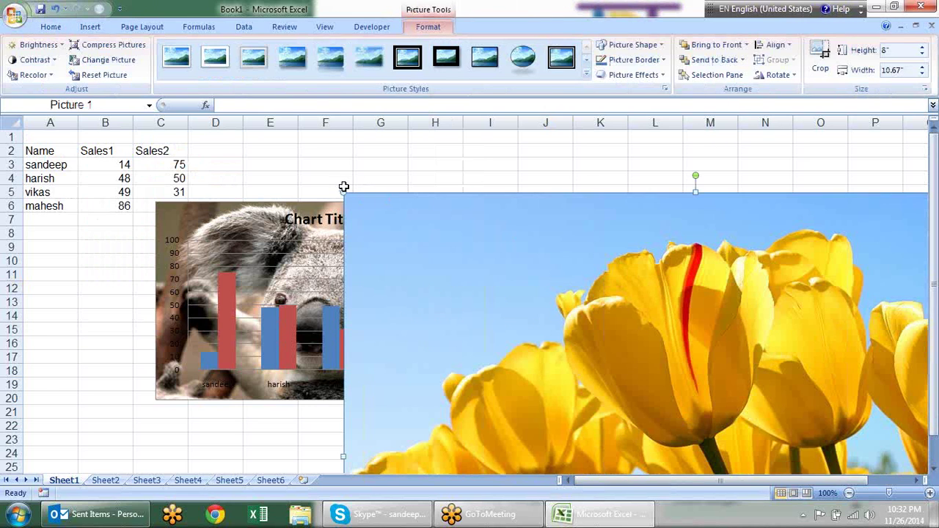
pyautogui.moveTo(343, 191); pyautogui.dragTo(600, 386)
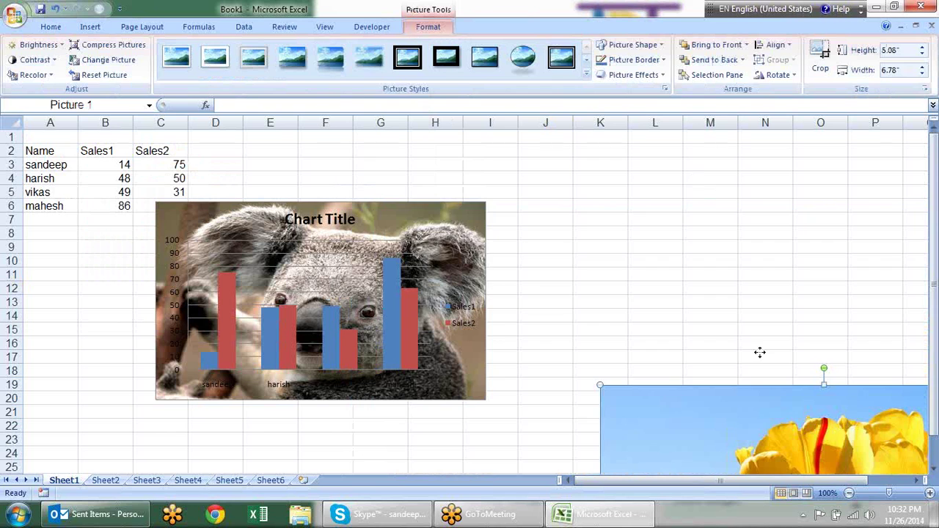
pyautogui.moveTo(784, 413); pyautogui.dragTo(541, 173)
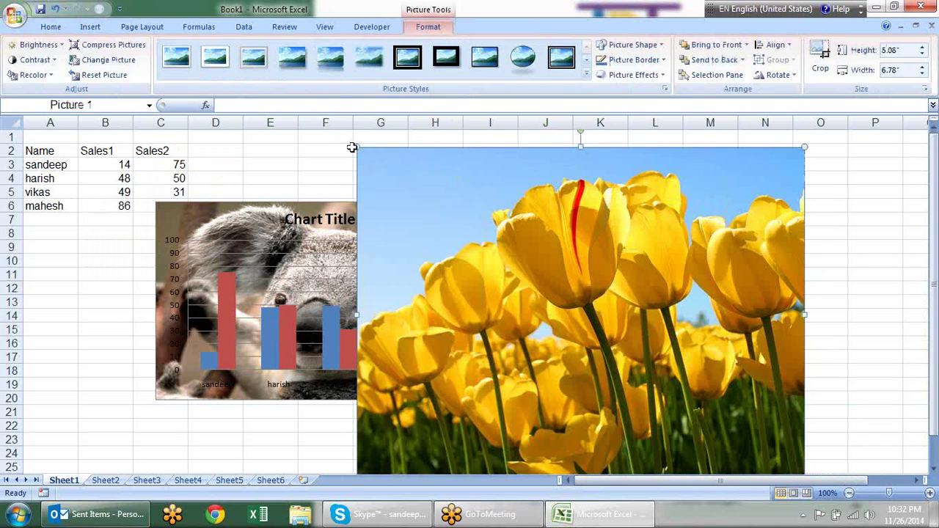
pyautogui.moveTo(356, 146); pyautogui.dragTo(588, 321)
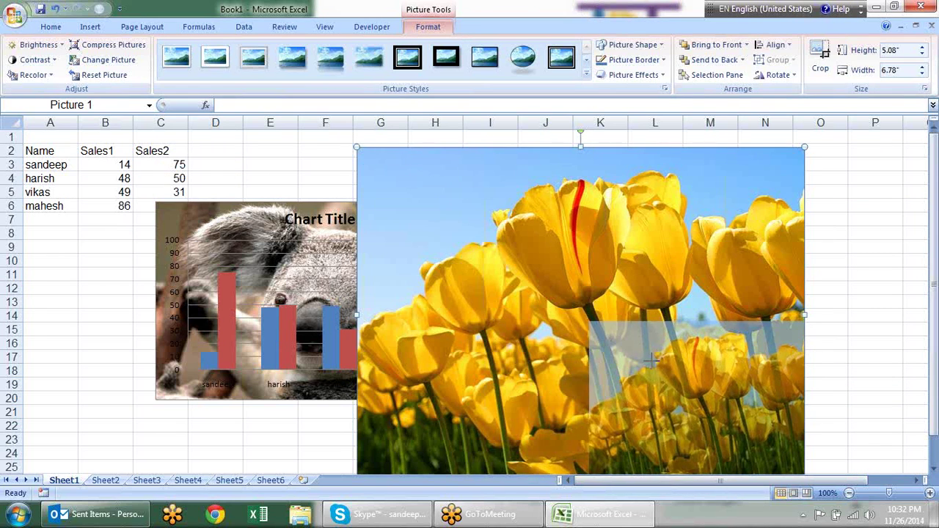
pyautogui.moveTo(652, 358); pyautogui.dragTo(716, 194)
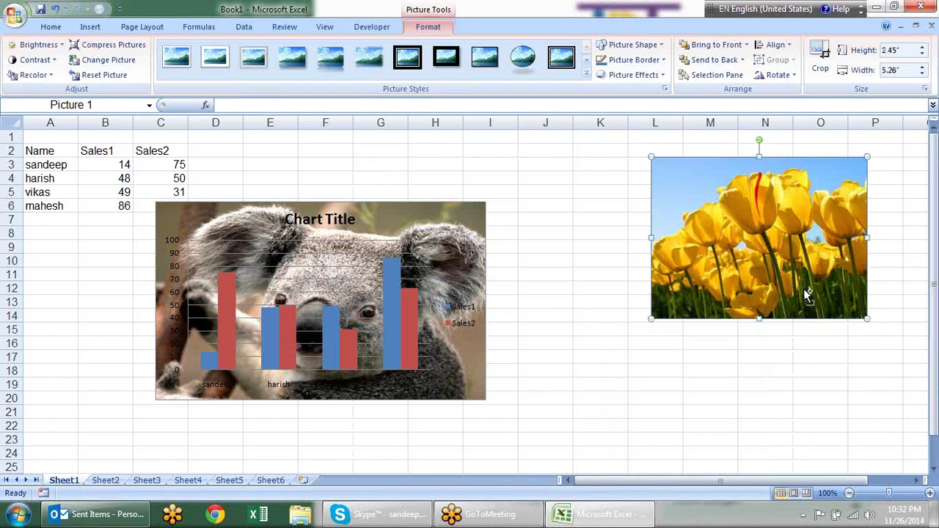
# Try the clipboard tulip picture fill, then reset the chart area fill to Automatic
pyautogui.click(453, 220)
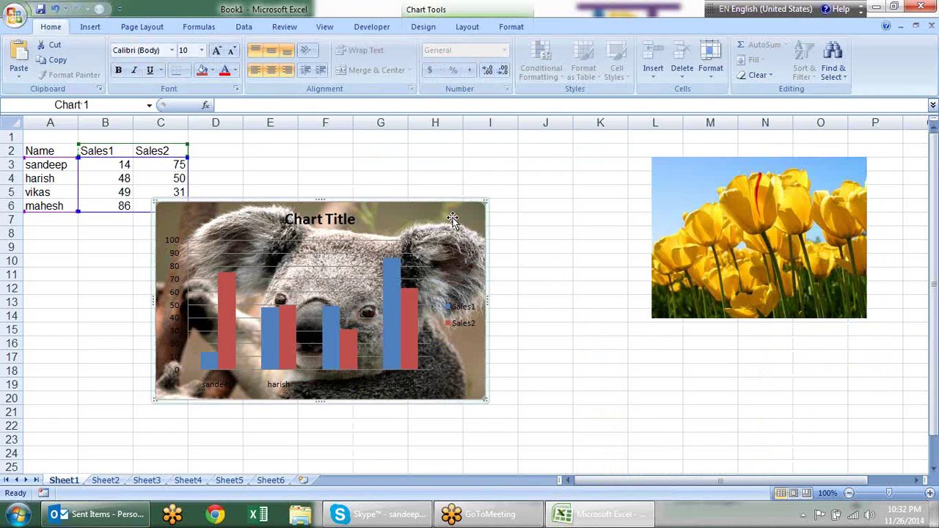
pyautogui.rightClick(453, 218)
pyautogui.click(513, 430)
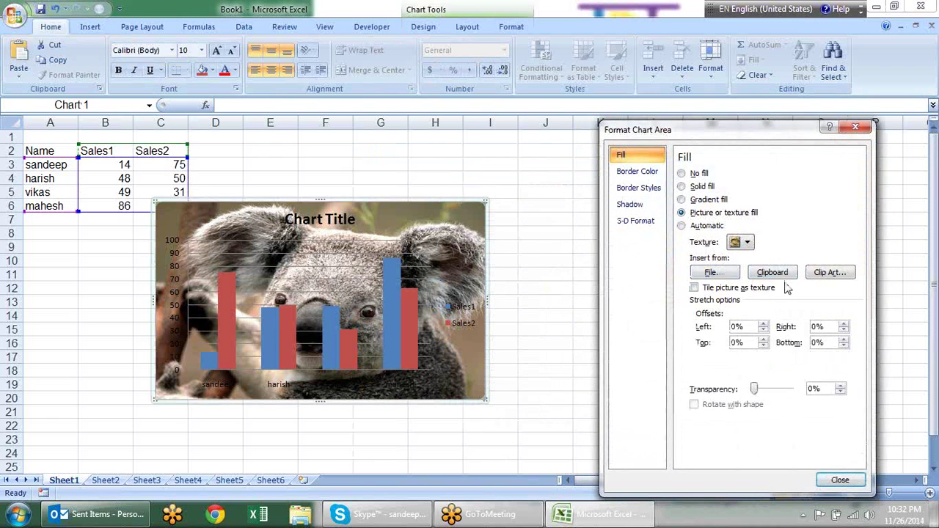
pyautogui.click(782, 275)
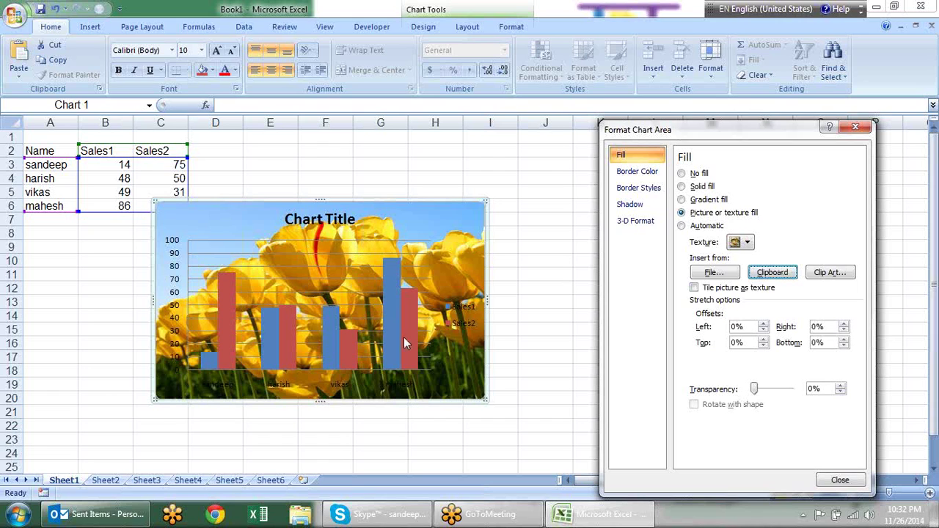
pyautogui.moveTo(417, 351)
pyautogui.click(709, 226)
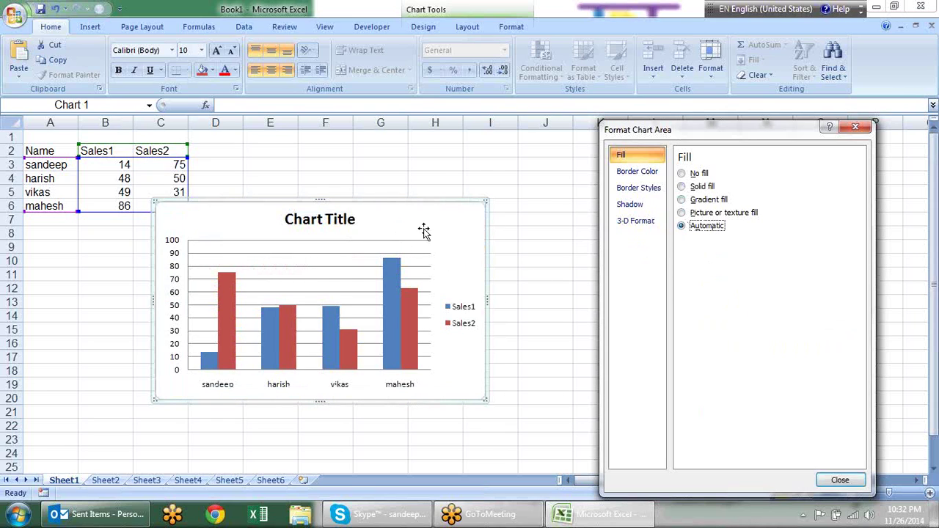
# Fill the chart background with the tulip picture and set the border to No line
pyautogui.click(639, 175)
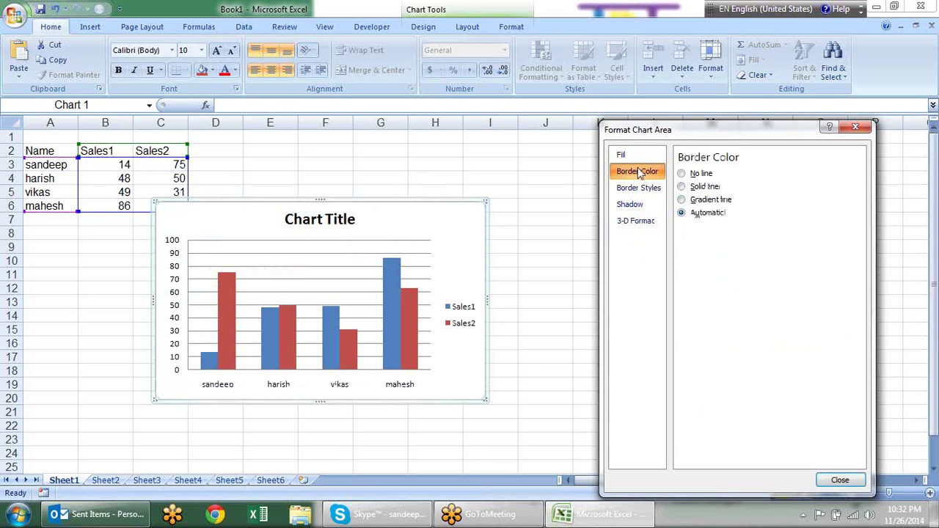
pyautogui.click(426, 160)
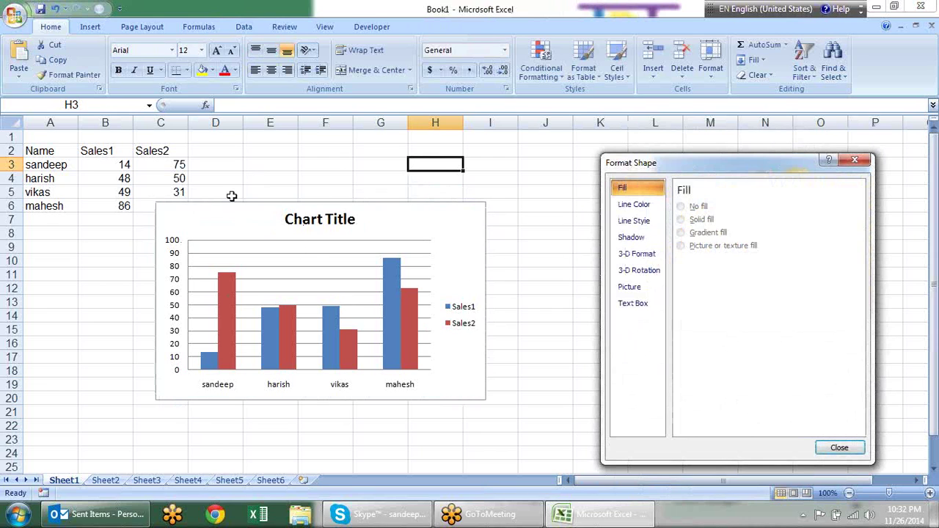
pyautogui.click(393, 219)
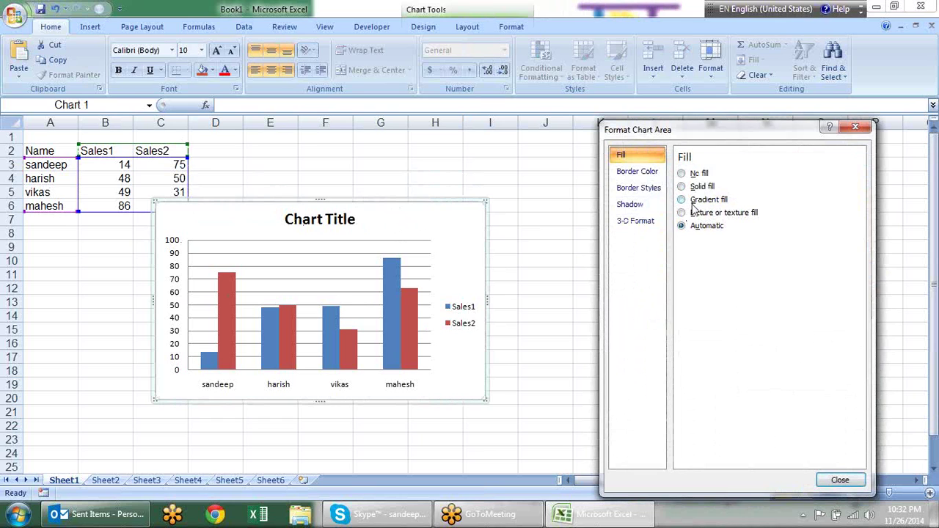
pyautogui.click(692, 213)
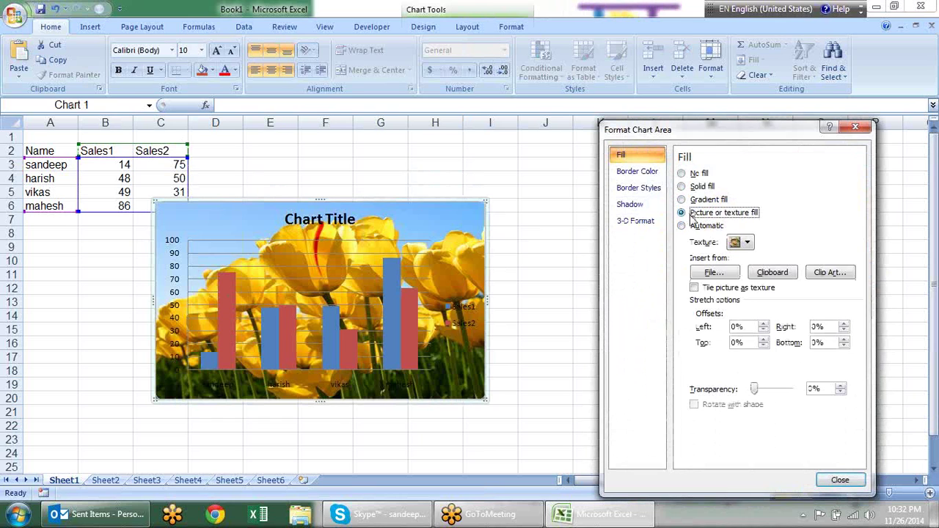
pyautogui.click(636, 171)
pyautogui.click(699, 174)
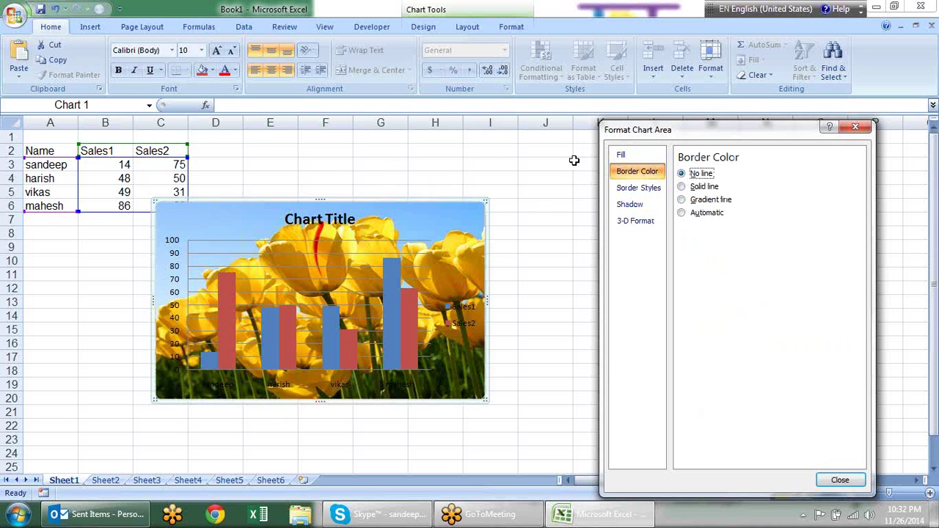
# Try solid, gradient and automatic border lines, settling on No line
pyautogui.click(453, 162)
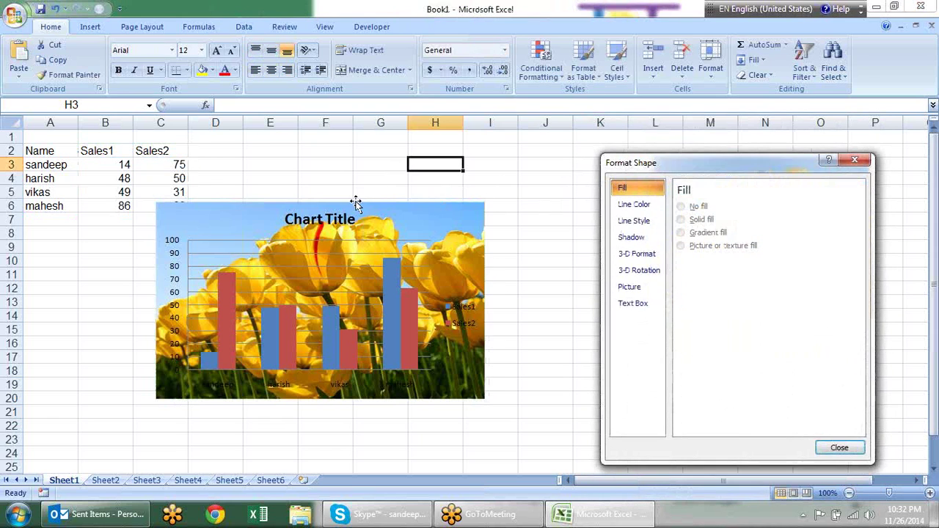
pyautogui.click(411, 209)
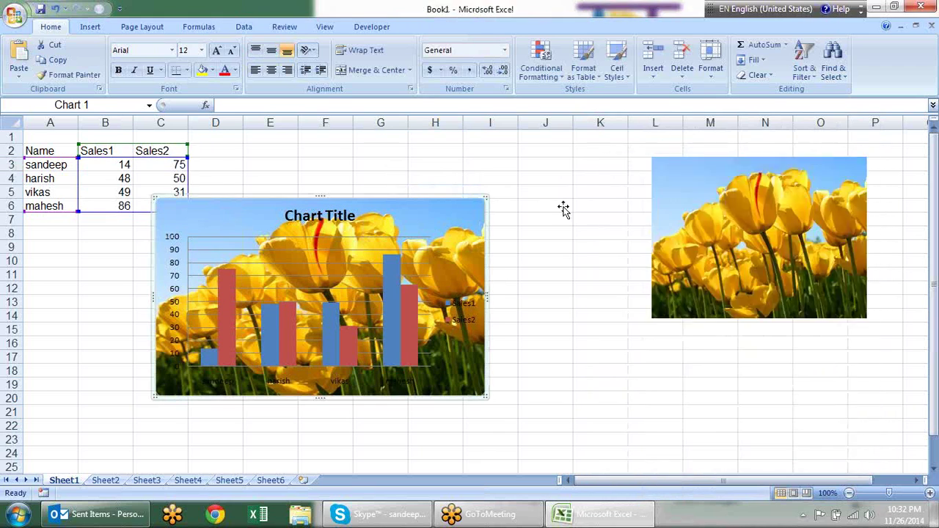
pyautogui.click(637, 171)
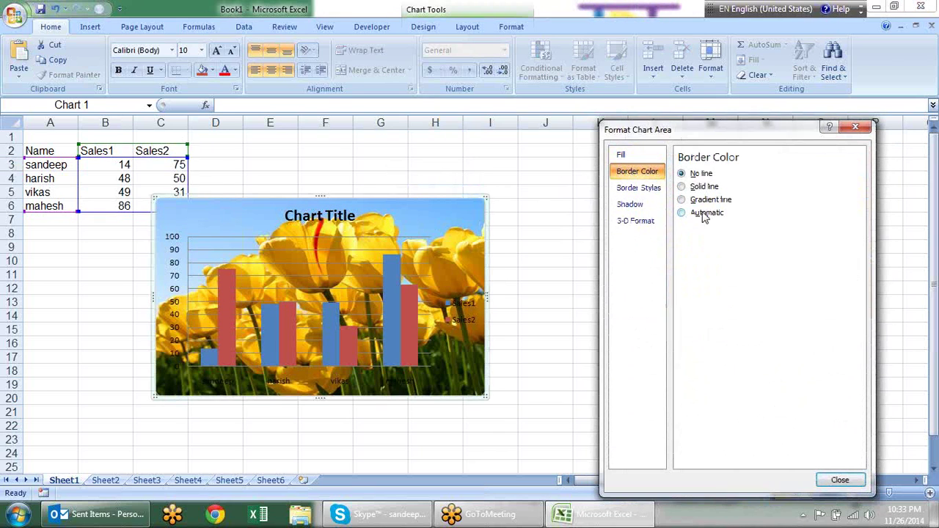
pyautogui.click(703, 187)
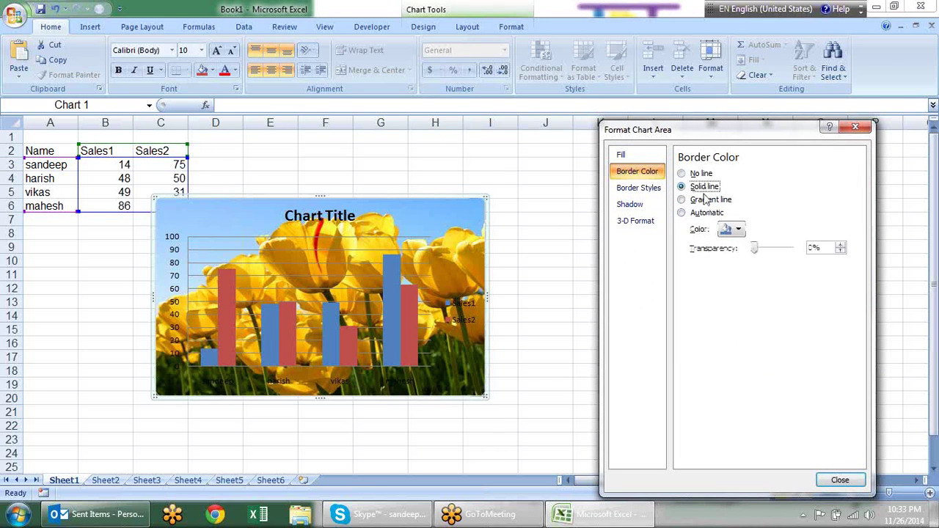
pyautogui.click(733, 230)
pyautogui.click(709, 199)
pyautogui.click(709, 200)
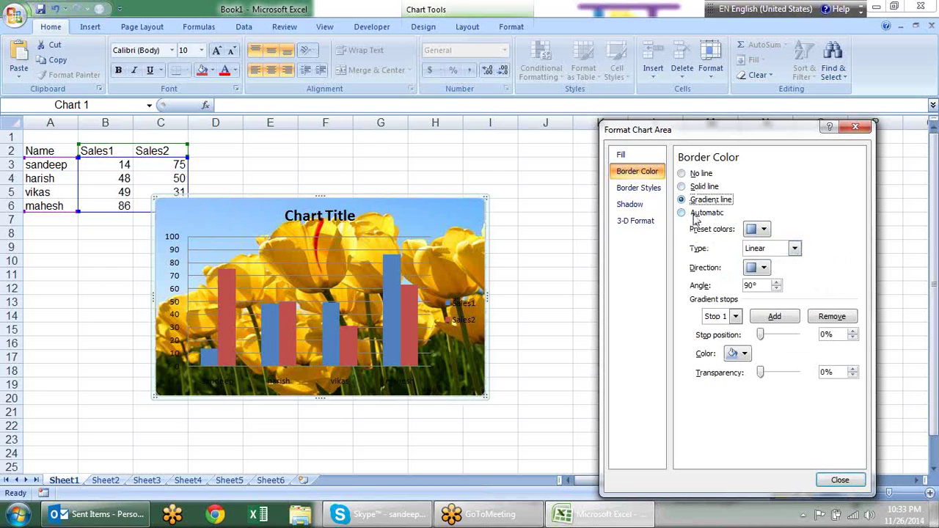
pyautogui.click(697, 215)
pyautogui.click(697, 175)
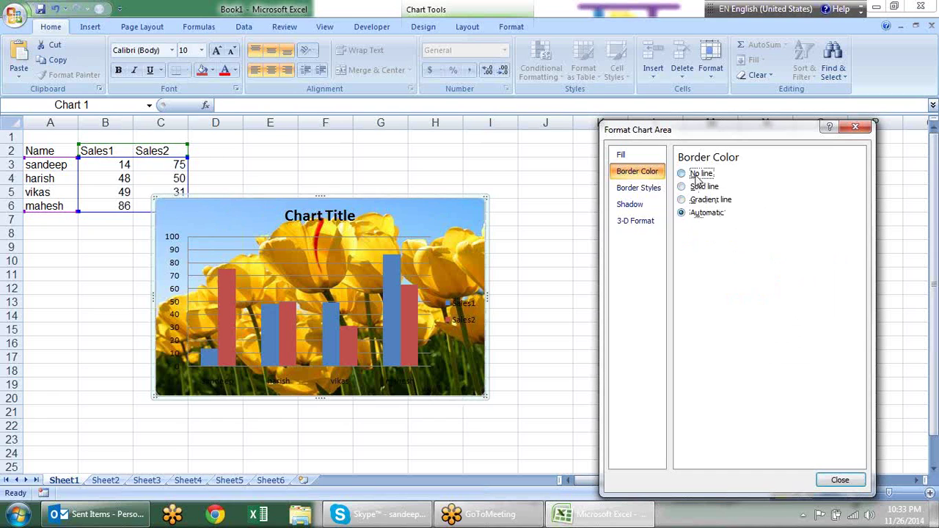
pyautogui.click(656, 187)
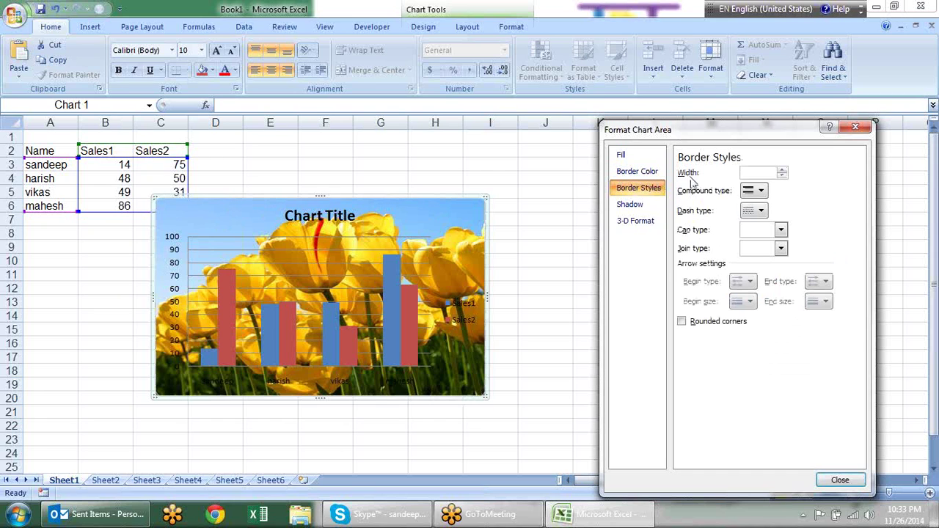
# Set the chart border's cap type to Round and turn on rounded corners
pyautogui.click(781, 231)
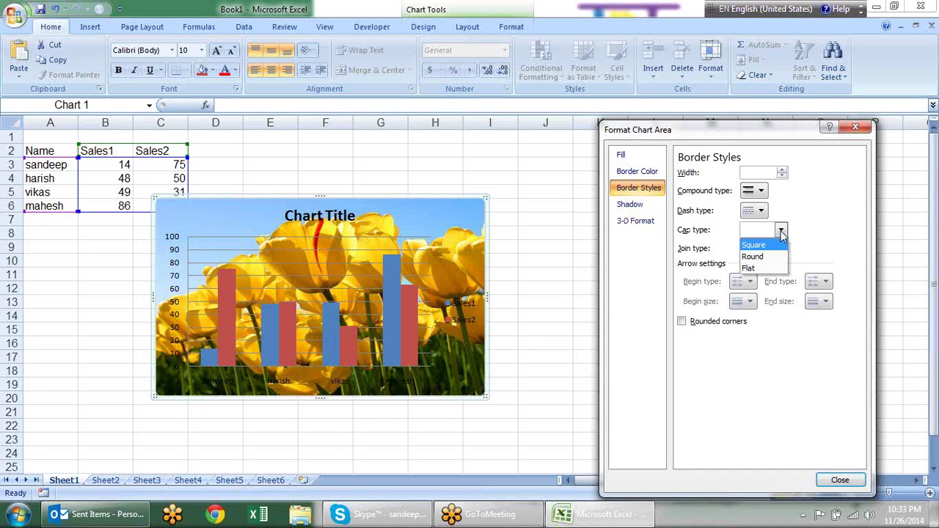
pyautogui.click(771, 257)
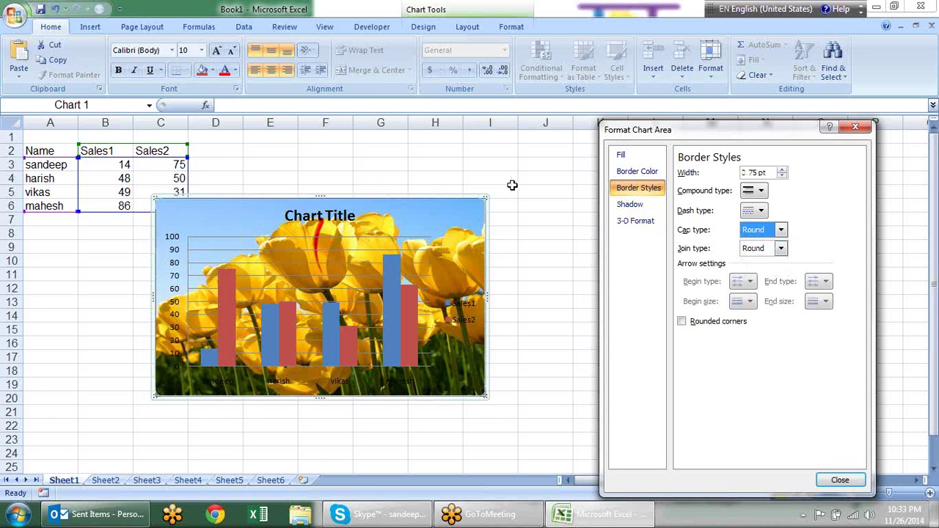
pyautogui.click(508, 164)
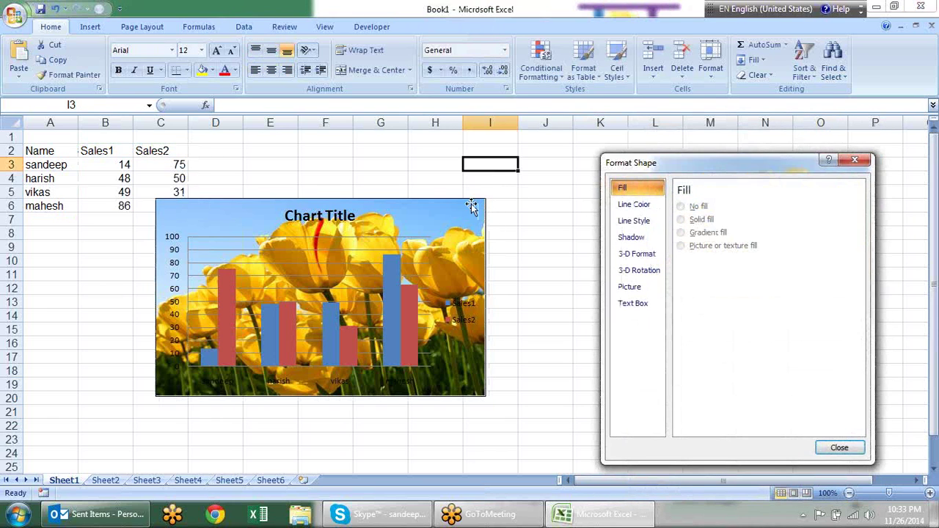
pyautogui.click(474, 204)
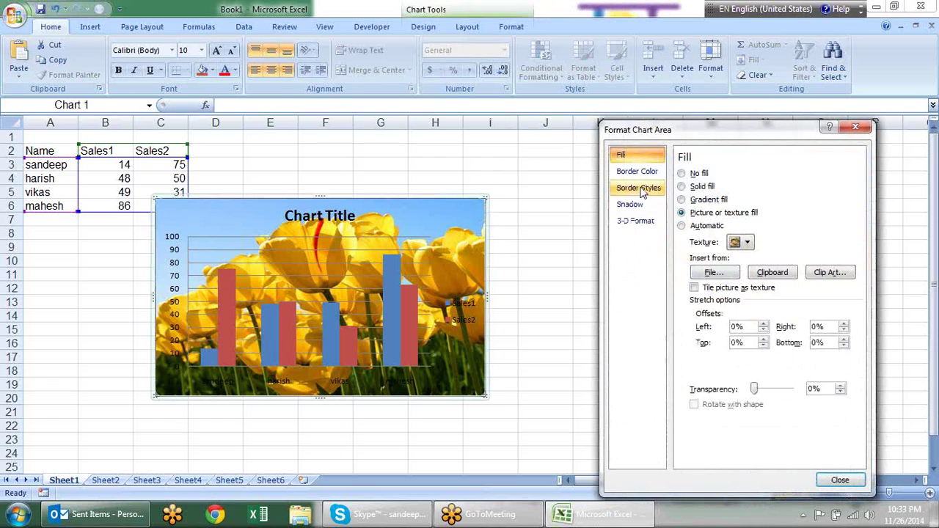
pyautogui.click(639, 188)
pyautogui.click(637, 171)
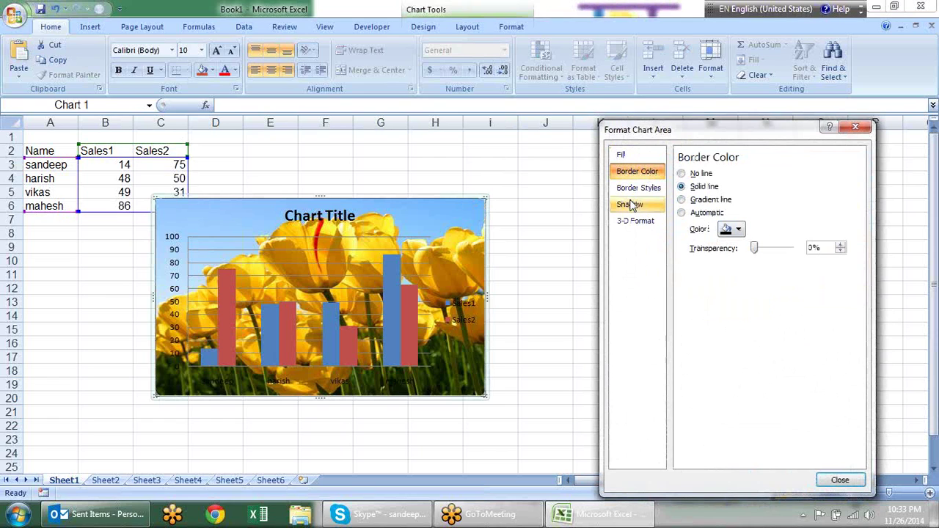
pyautogui.click(637, 188)
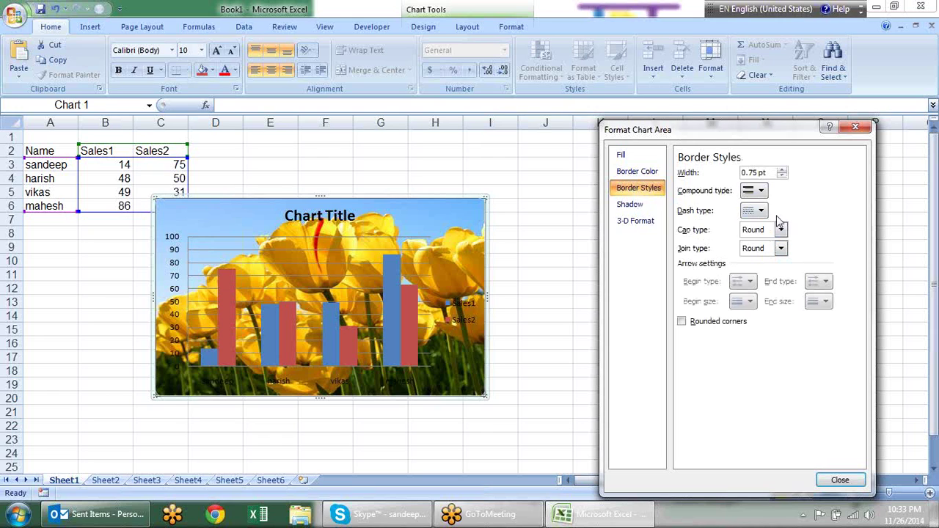
pyautogui.click(762, 192)
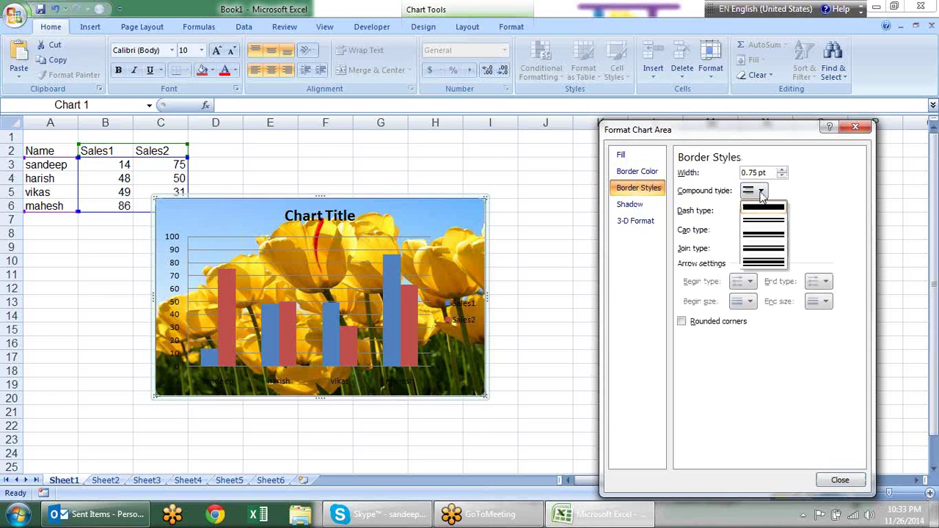
pyautogui.click(769, 235)
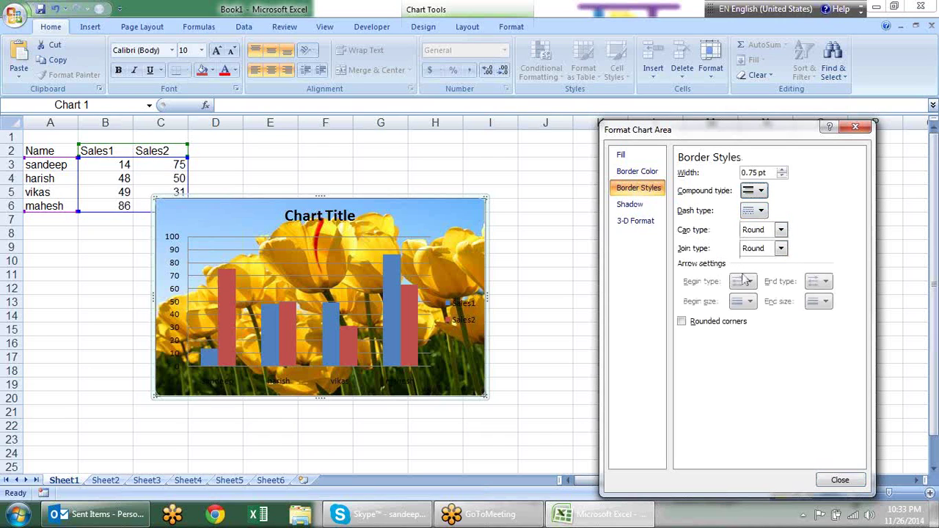
pyautogui.click(733, 323)
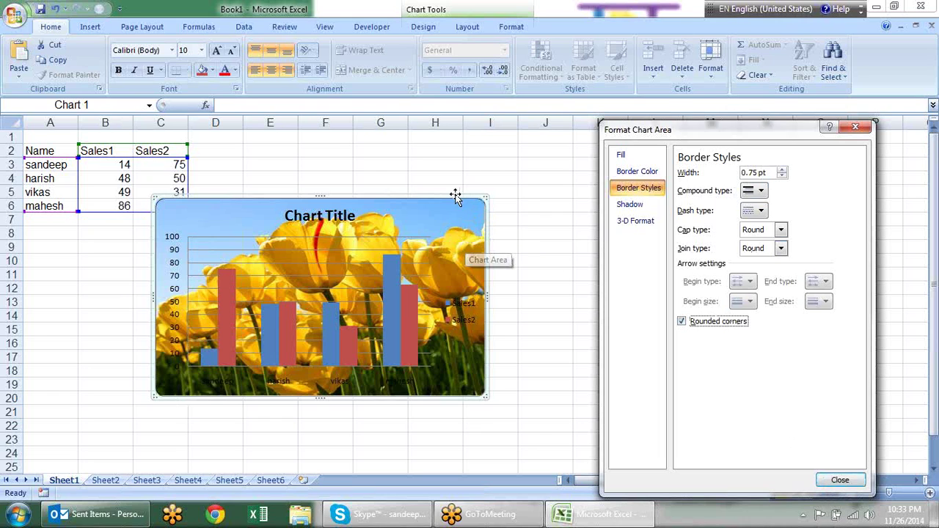
# Change the chart border width from 0.75 pt to 2 pt
pyautogui.click(772, 173)
pyautogui.write('2')
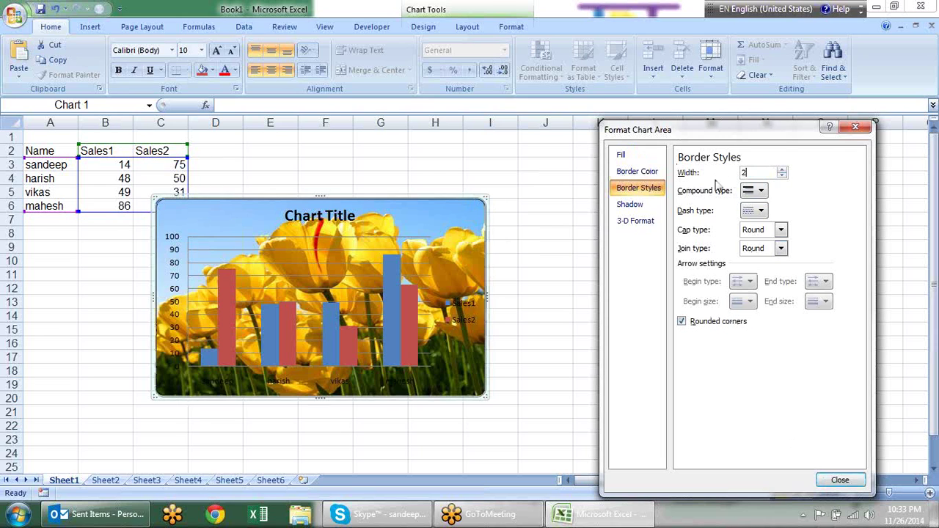
pyautogui.click(545, 209)
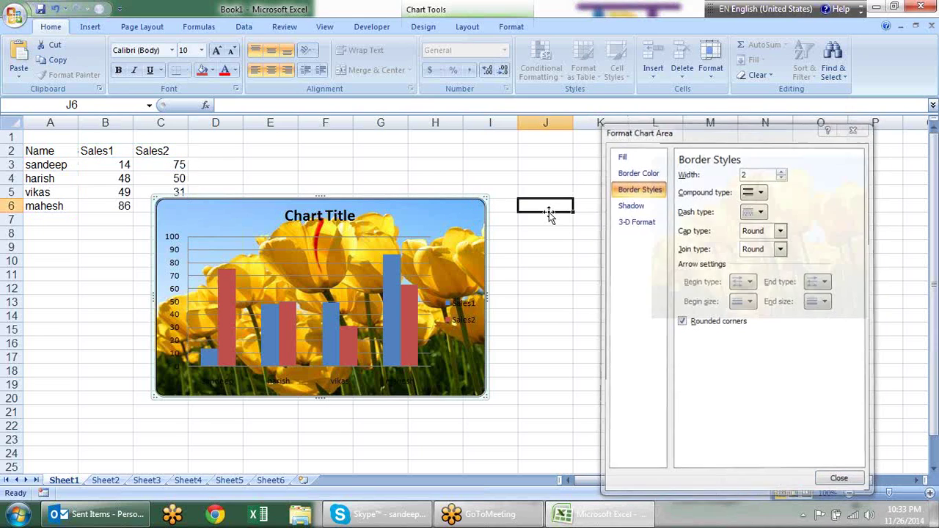
pyautogui.click(452, 209)
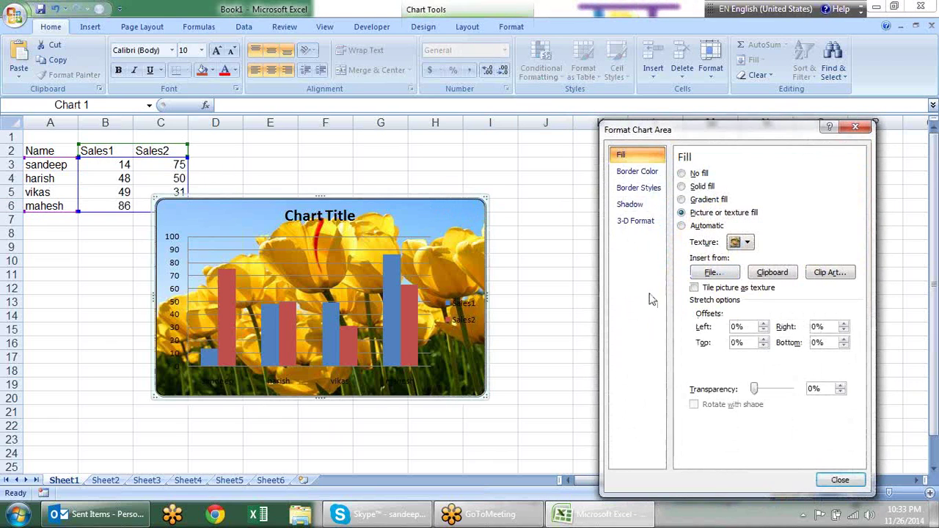
# Apply an Outer shadow preset to the chart area
pyautogui.click(631, 205)
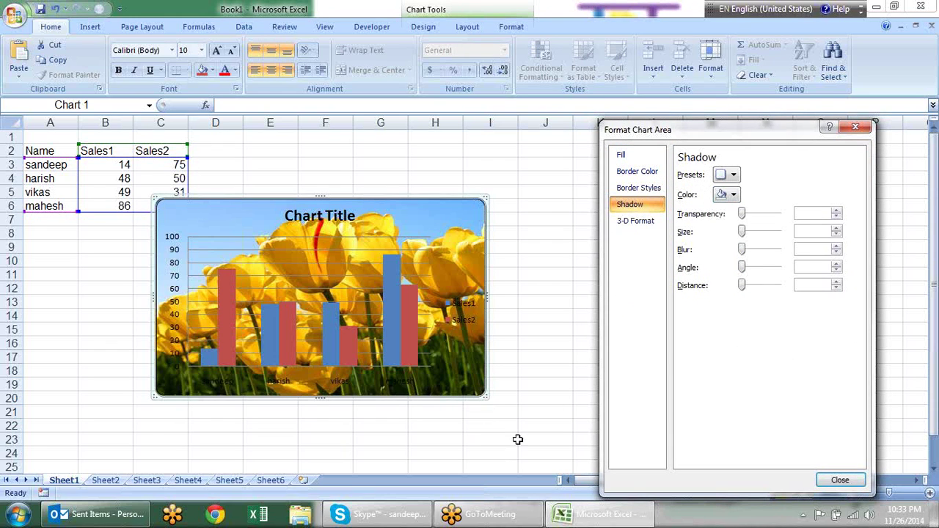
pyautogui.click(734, 176)
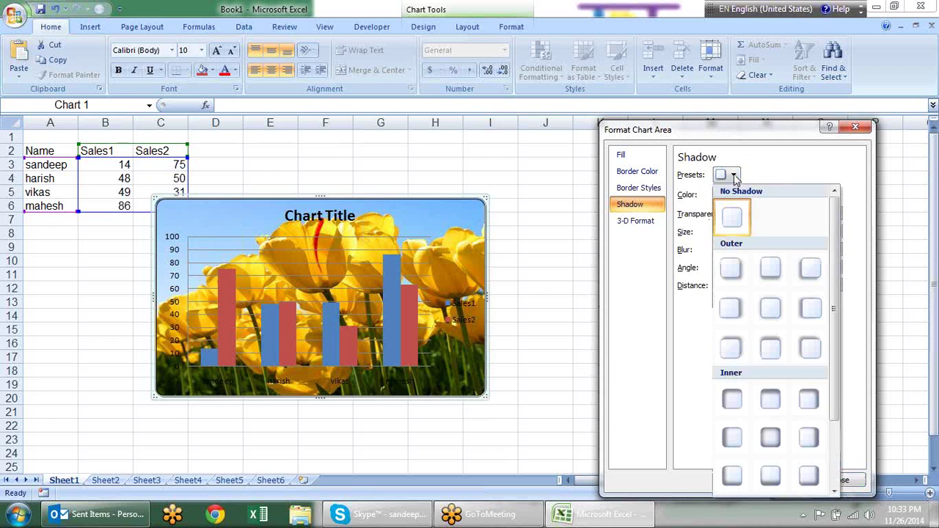
pyautogui.click(732, 307)
pyautogui.click(523, 218)
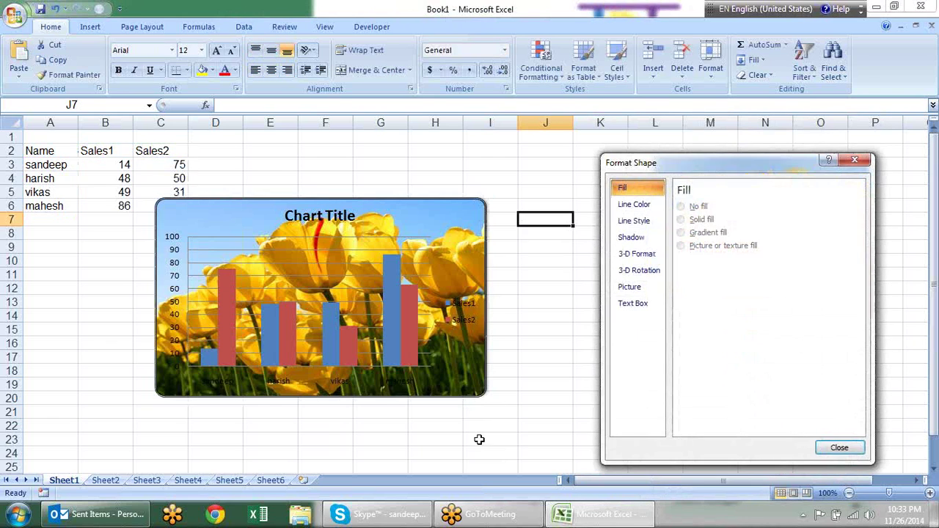
pyautogui.click(453, 209)
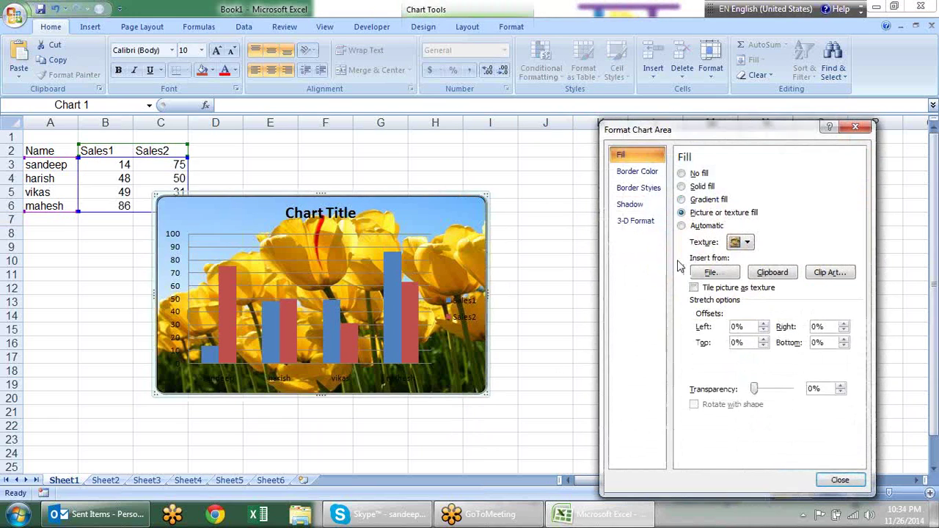
# Replace the tulip background with a solid light lavender fill at 0% transparency
pyautogui.click(681, 173)
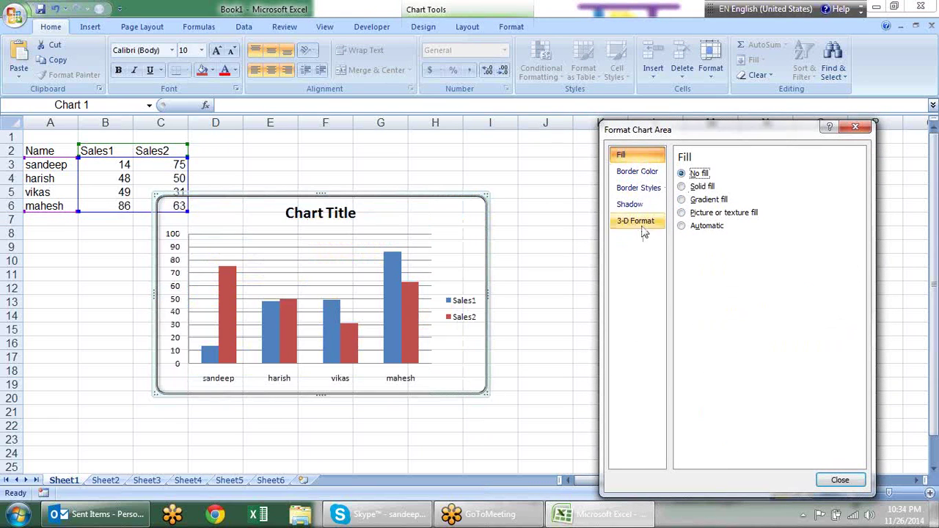
pyautogui.click(697, 187)
pyautogui.click(564, 261)
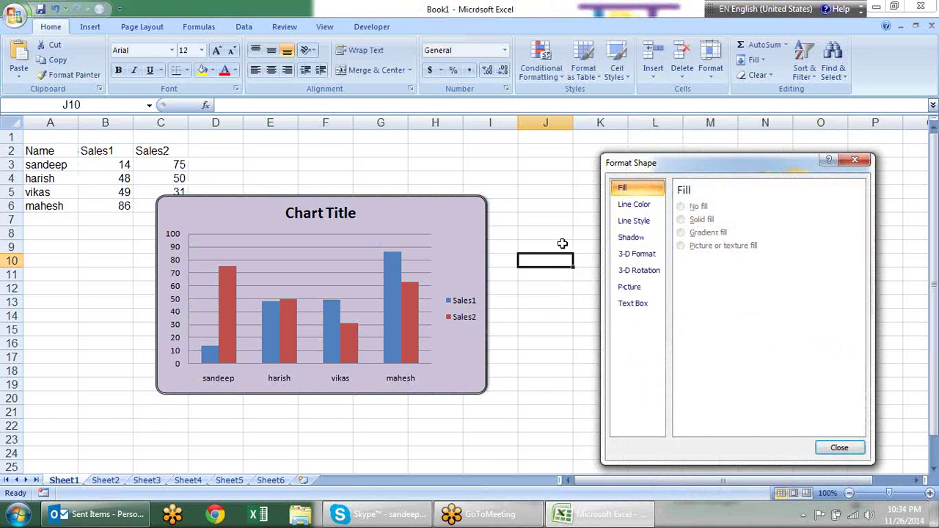
pyautogui.click(461, 217)
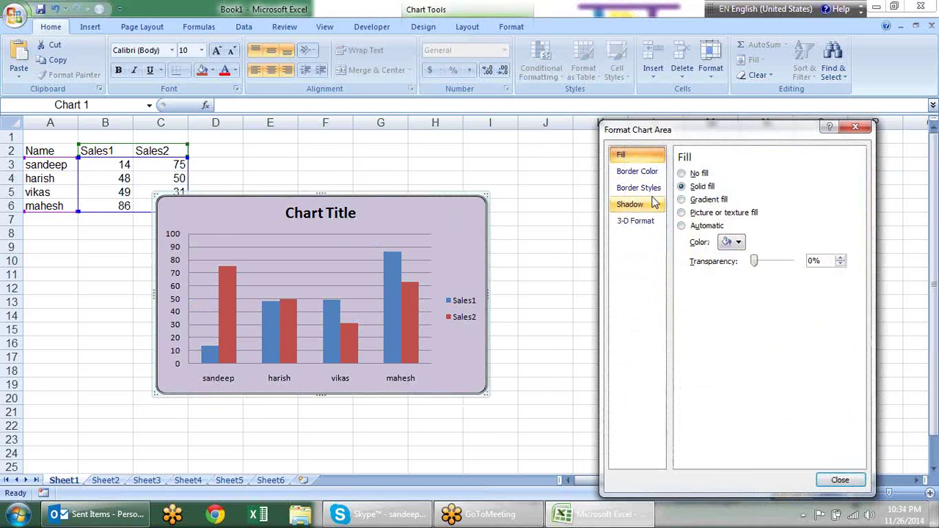
pyautogui.click(650, 204)
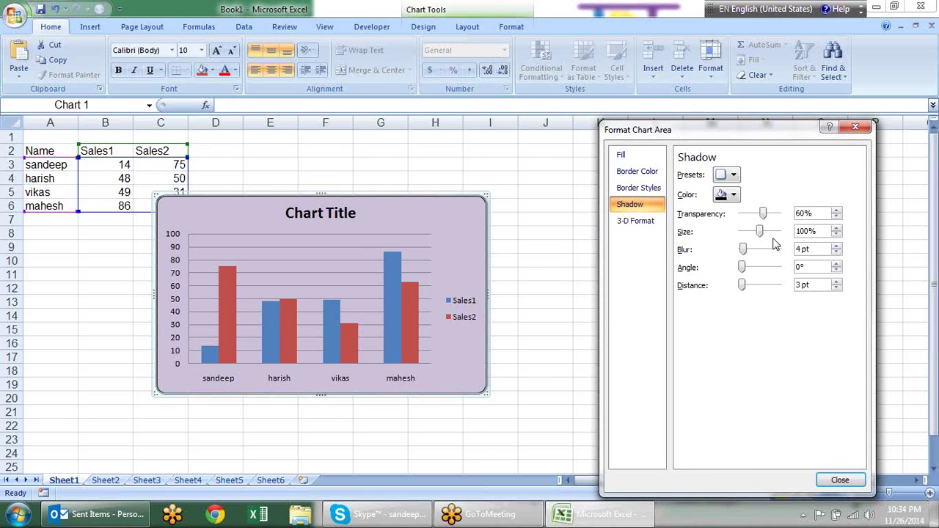
# Enlarge the chart's shadow, set its angle to 156°, and colour it blue
pyautogui.moveTo(760, 232); pyautogui.dragTo(750, 249)
pyautogui.click(743, 269)
pyautogui.moveTo(744, 269)
pyautogui.mouseDown()
pyautogui.moveTo(766, 280)
pyautogui.moveTo(758, 270)
pyautogui.moveTo(752, 285)
pyautogui.moveTo(766, 293)
pyautogui.moveTo(747, 290)
pyautogui.mouseUp()
pyautogui.click(743, 286)
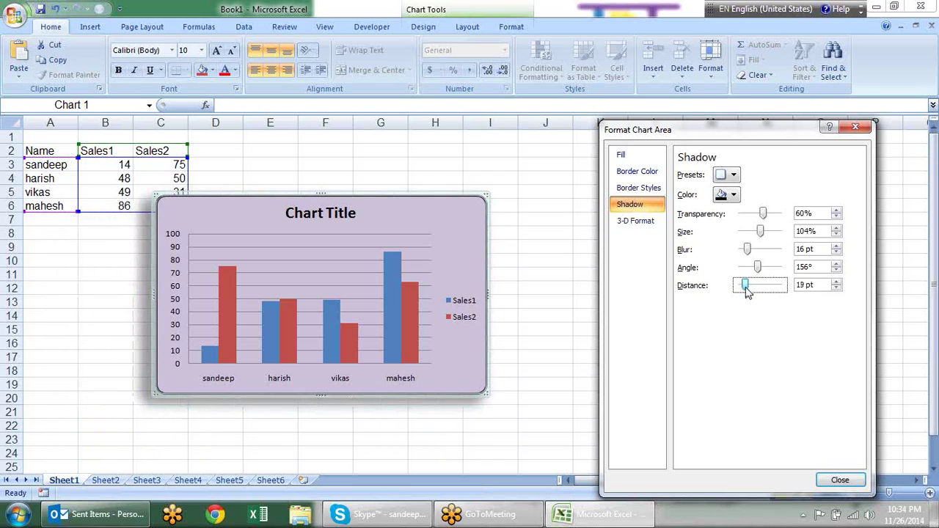
pyautogui.click(733, 196)
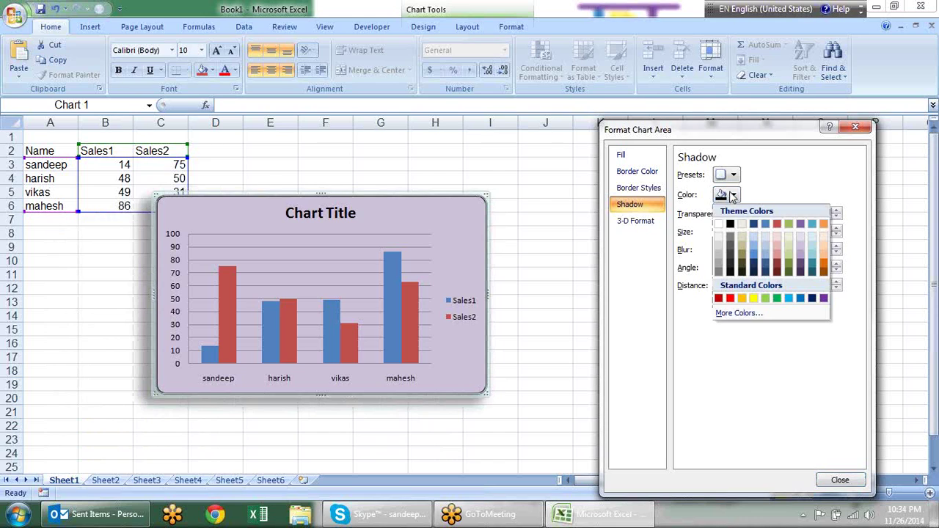
pyautogui.click(766, 266)
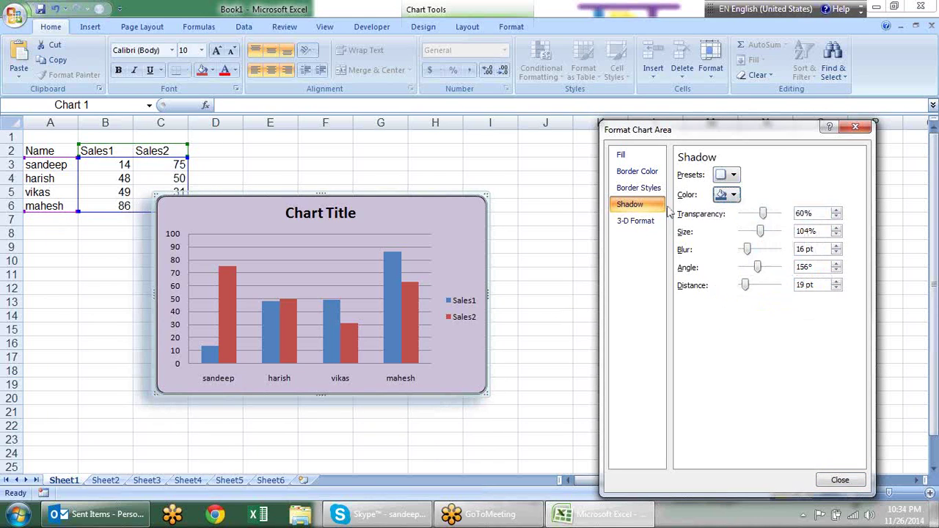
# Apply the Relaxed Inset top bevel to the chart
pyautogui.click(646, 223)
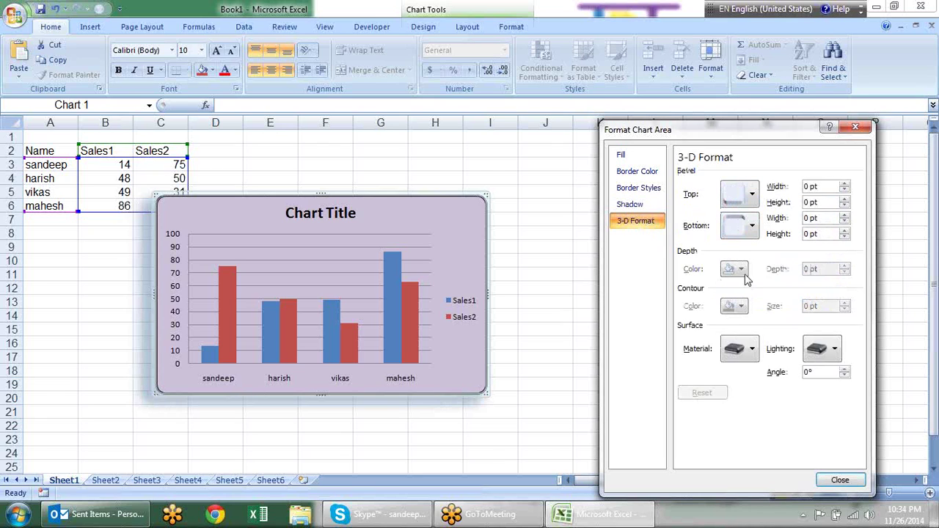
pyautogui.click(752, 195)
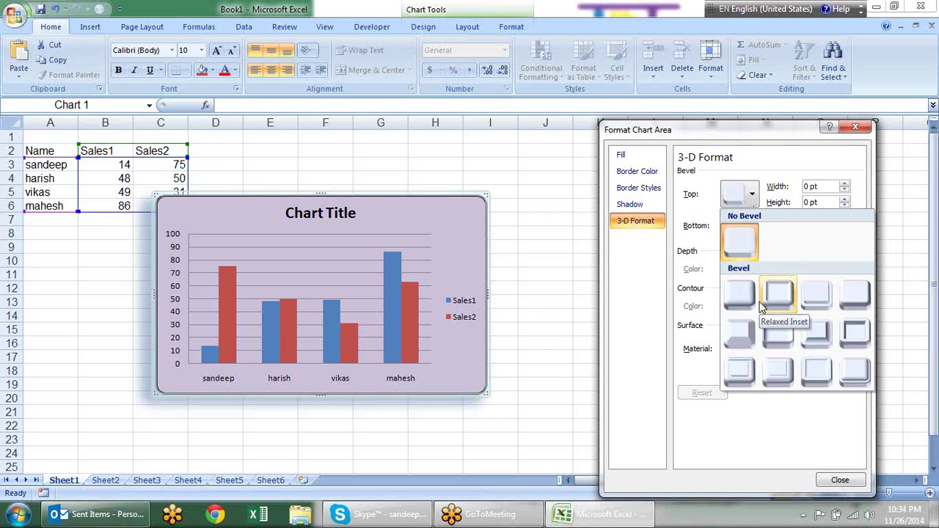
pyautogui.click(778, 295)
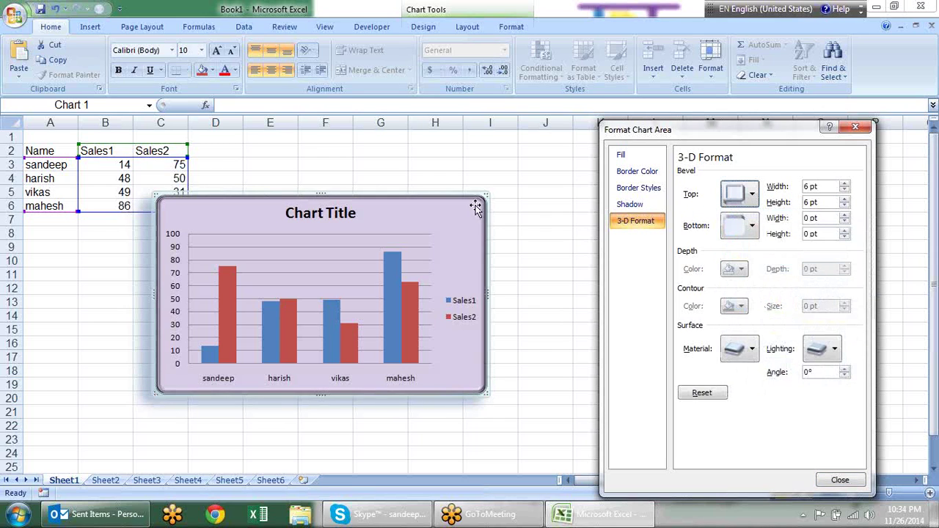
pyautogui.click(545, 219)
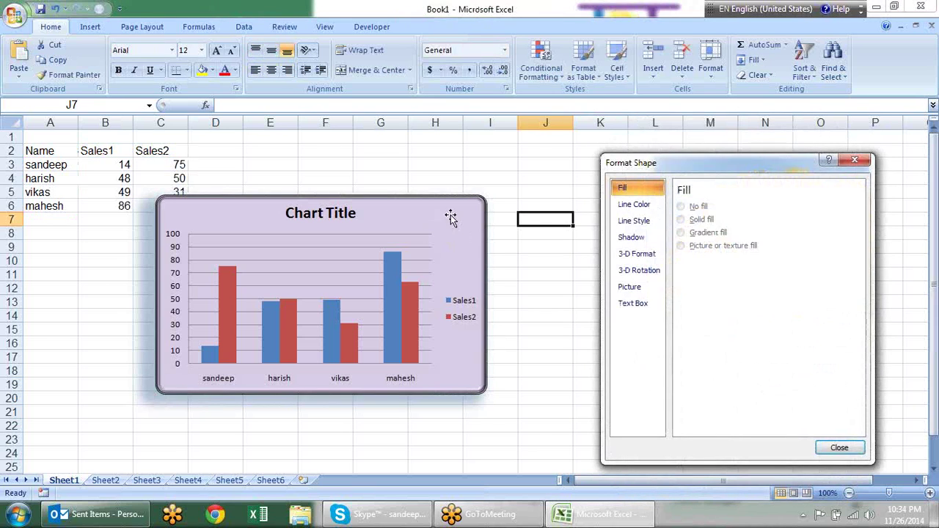
pyautogui.click(432, 220)
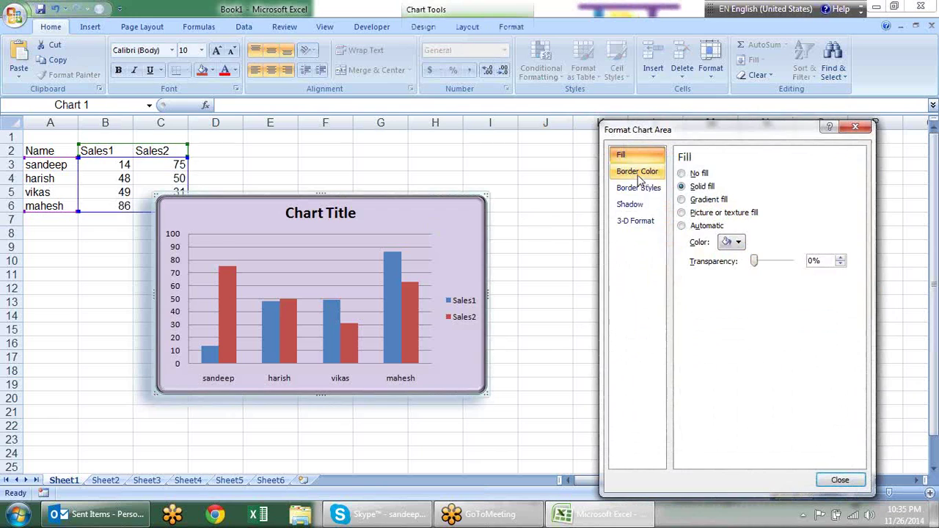
# Set the chart's border colour to No line
pyautogui.click(637, 173)
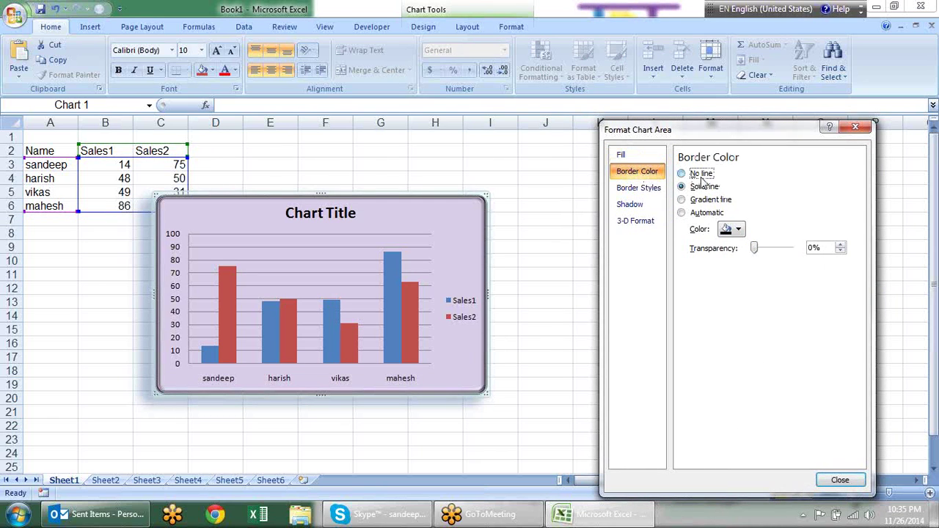
pyautogui.click(701, 176)
pyautogui.click(546, 245)
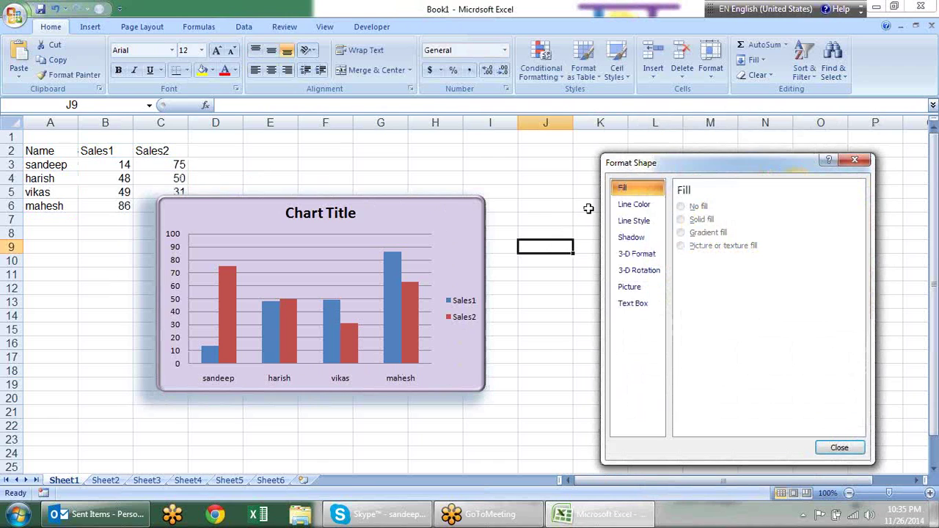
pyautogui.click(459, 219)
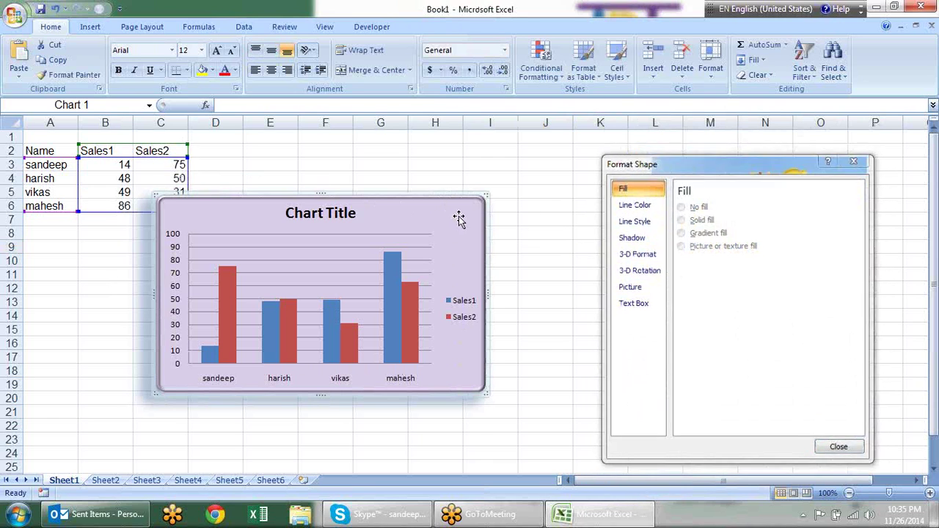
# Change the chart's surface material to translucent Wireframe
pyautogui.click(644, 223)
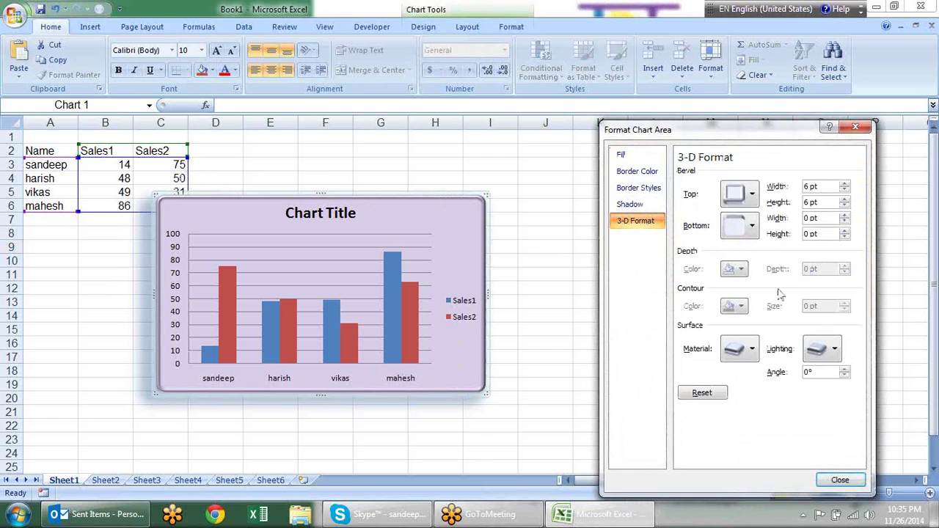
pyautogui.click(737, 352)
pyautogui.click(740, 262)
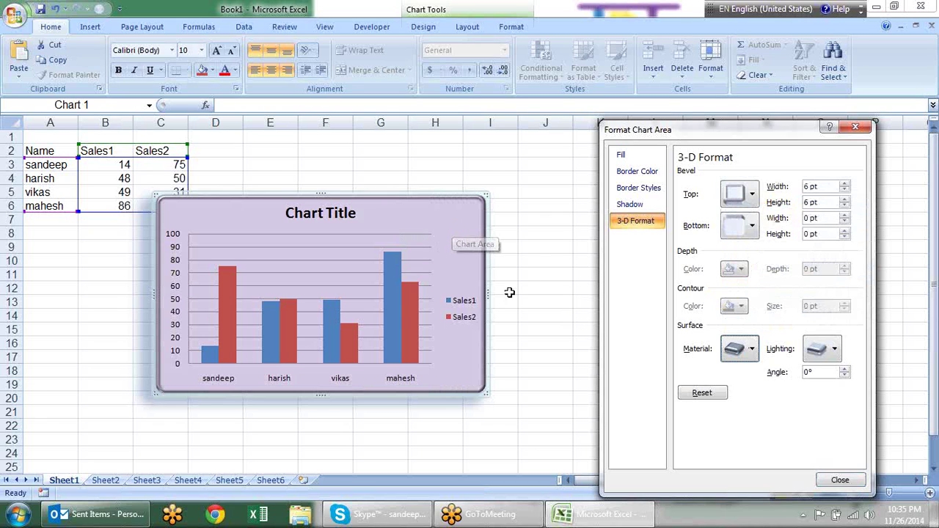
pyautogui.click(752, 350)
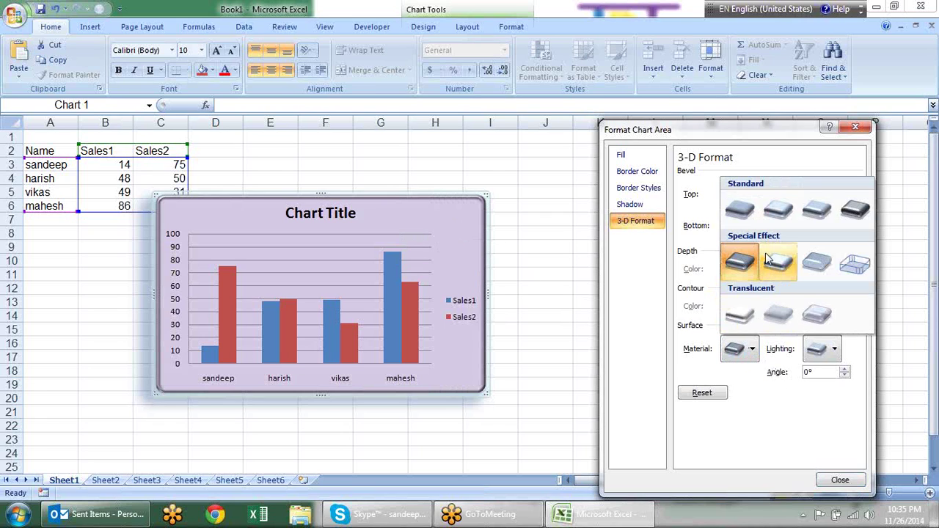
pyautogui.click(855, 268)
pyautogui.click(509, 251)
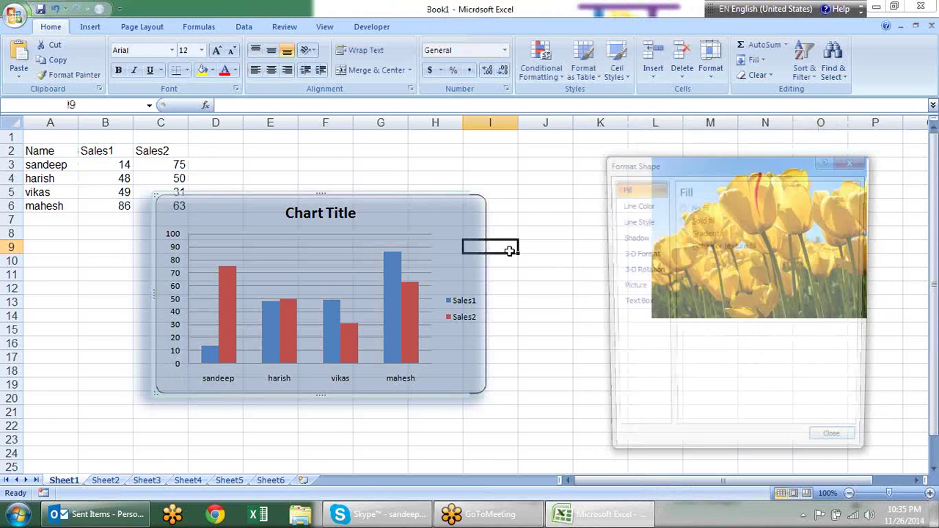
# Select the major gridlines, review their line style and colour, and close without changes
pyautogui.click(466, 229)
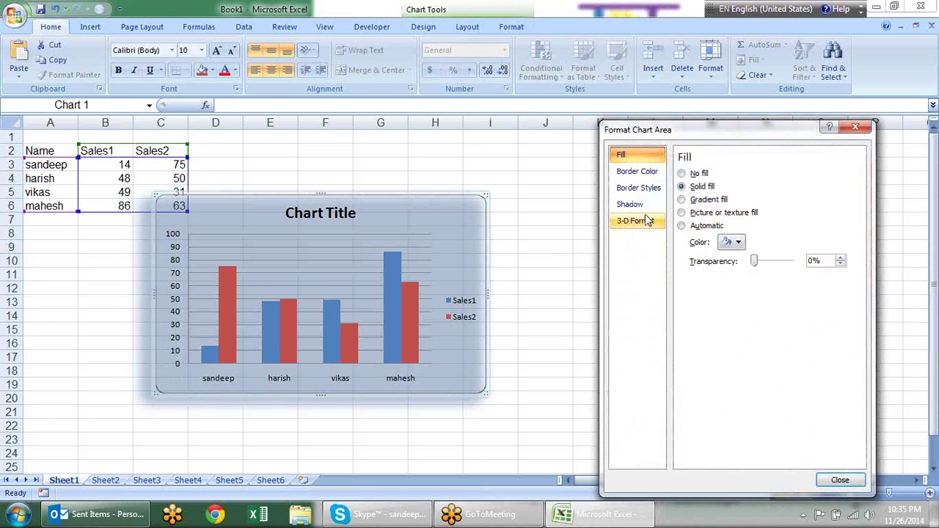
pyautogui.click(416, 236)
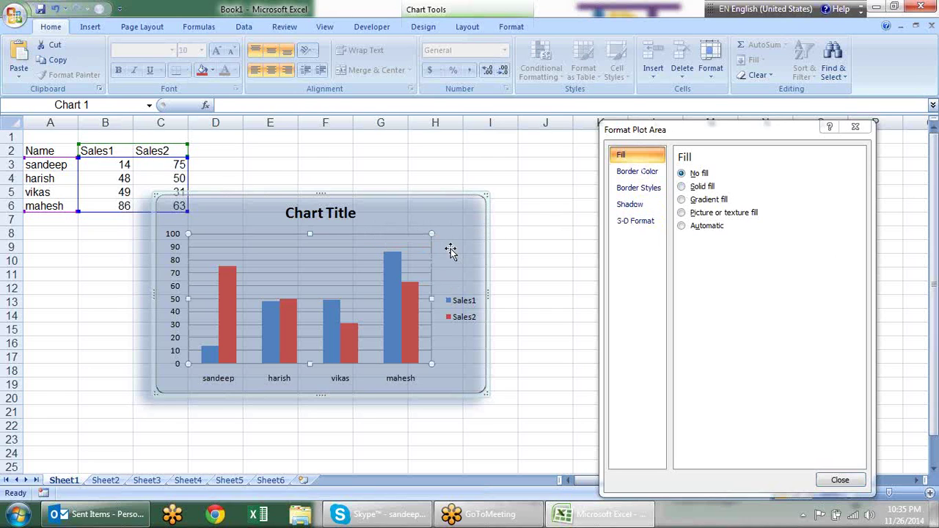
pyautogui.click(375, 242)
pyautogui.click(370, 249)
pyautogui.click(370, 246)
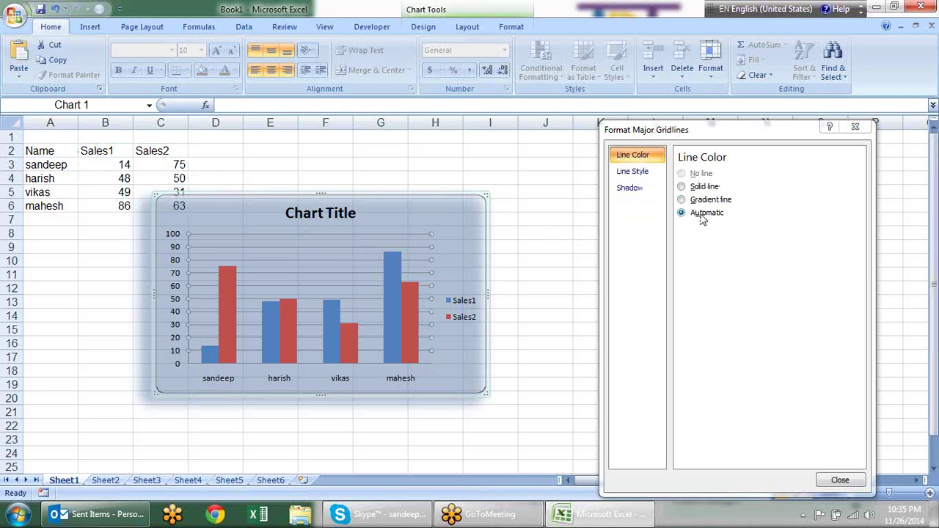
pyautogui.click(632, 171)
pyautogui.click(644, 160)
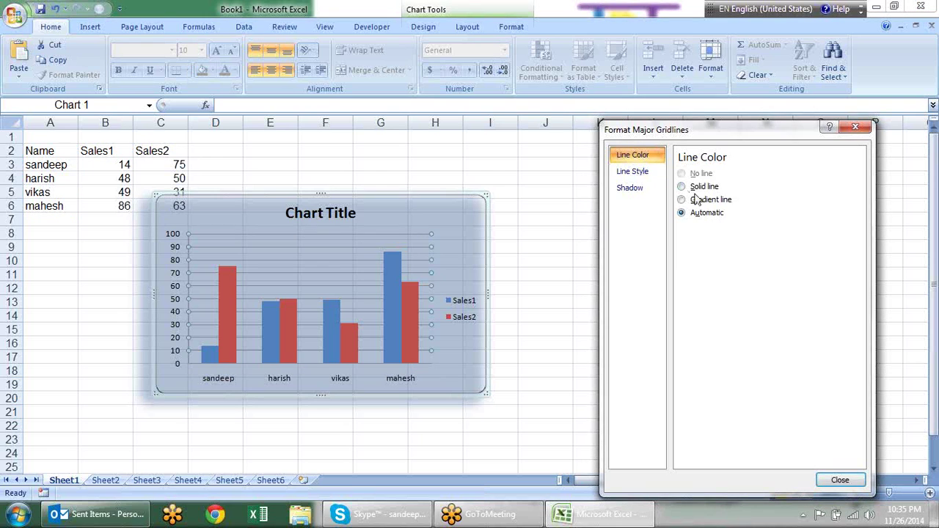
pyautogui.click(840, 482)
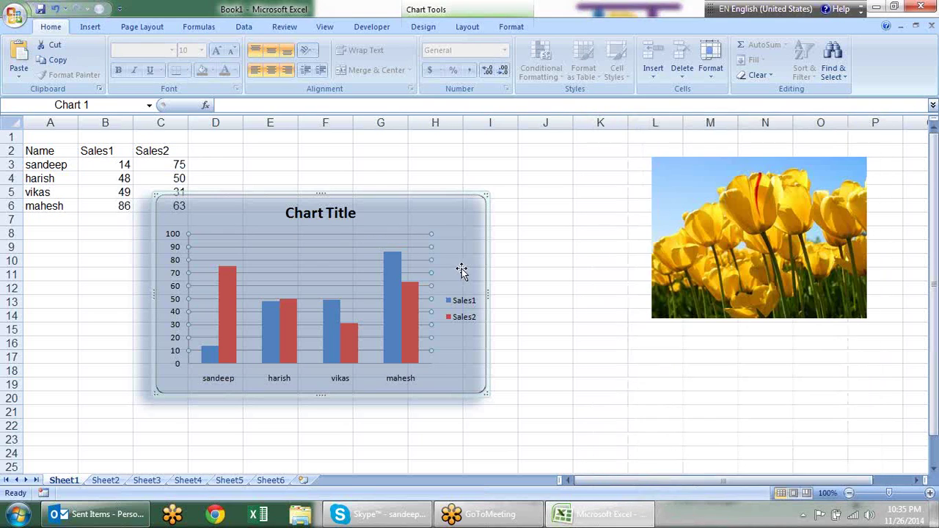
# Delete the chart's major gridlines
pyautogui.moveTo(400, 266)
pyautogui.press('Delete')
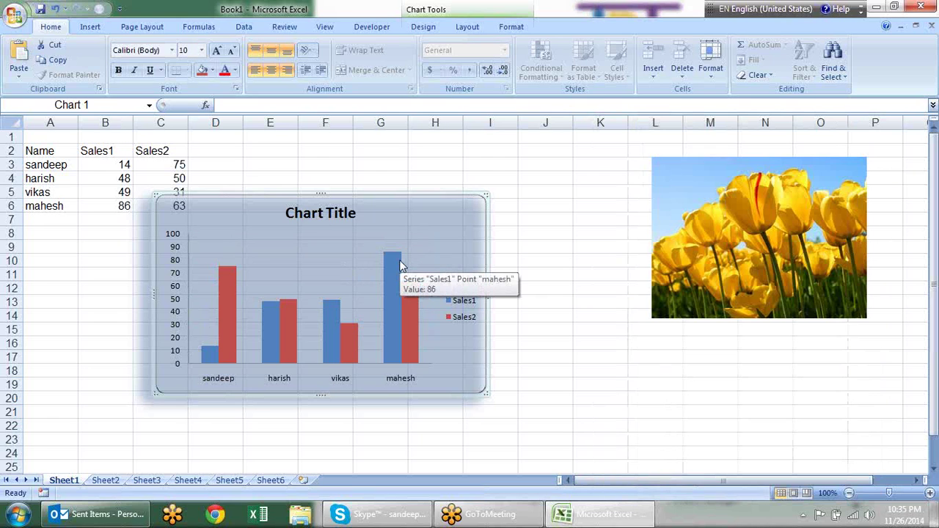
pyautogui.click(605, 235)
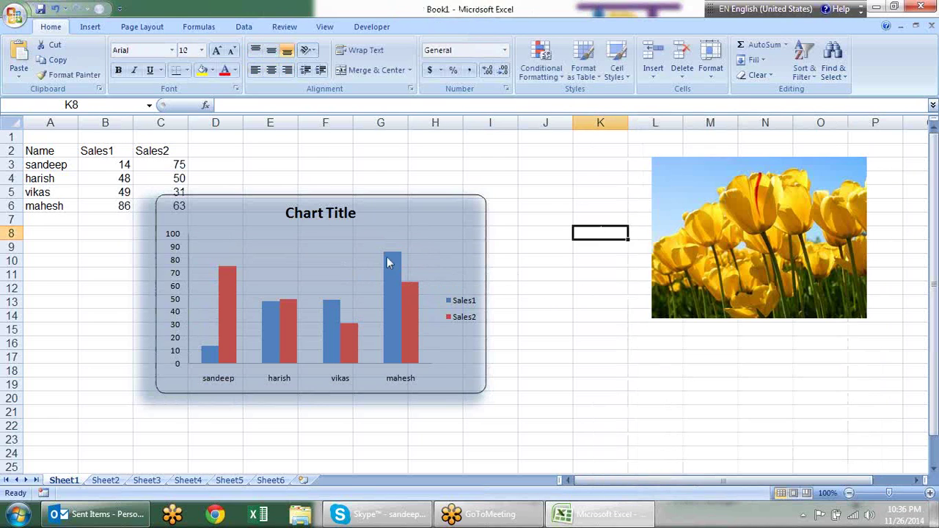
# Resize the plot area from its top and right edges, leaving room before the legend
pyautogui.click(357, 249)
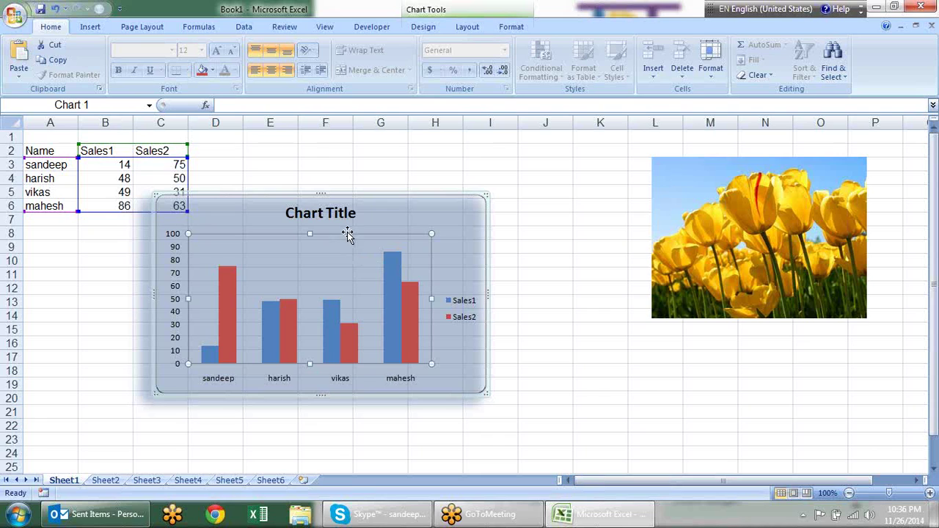
pyautogui.moveTo(310, 234); pyautogui.dragTo(311, 249)
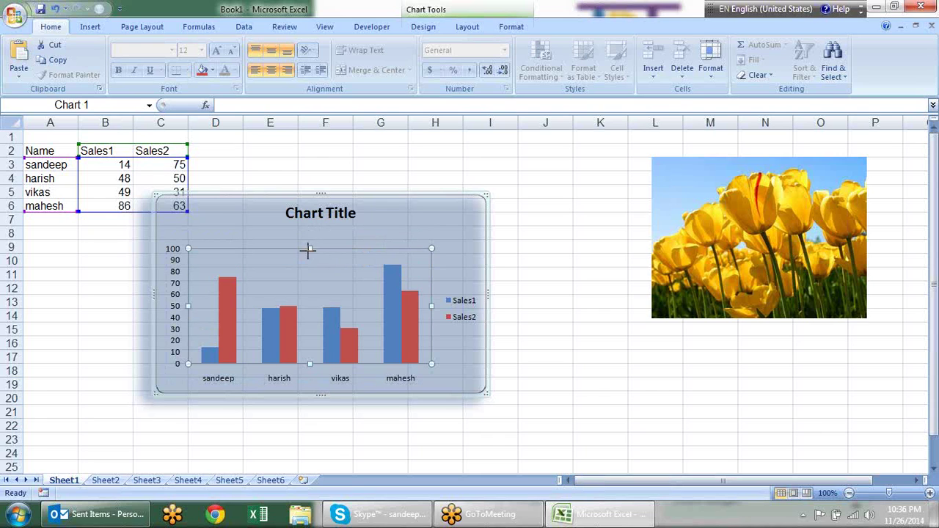
pyautogui.moveTo(310, 232); pyautogui.dragTo(310, 231)
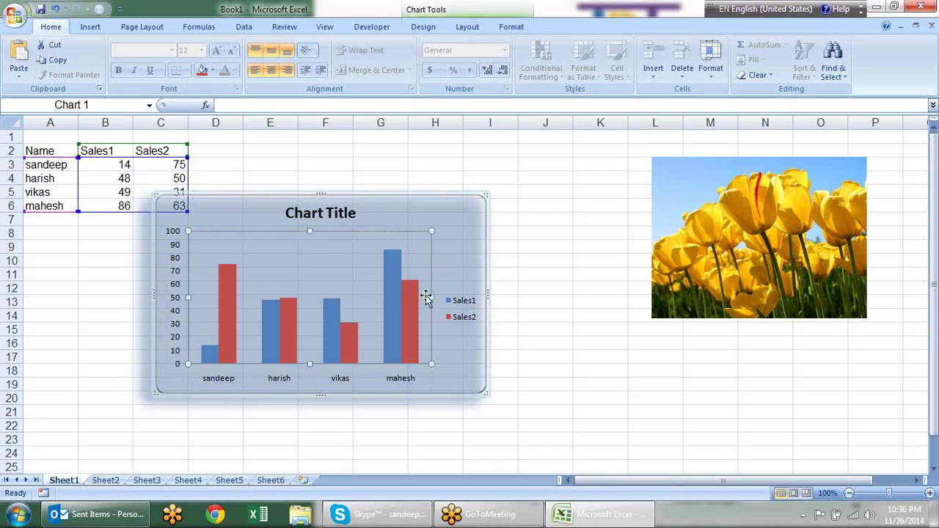
pyautogui.moveTo(431, 298); pyautogui.dragTo(412, 298)
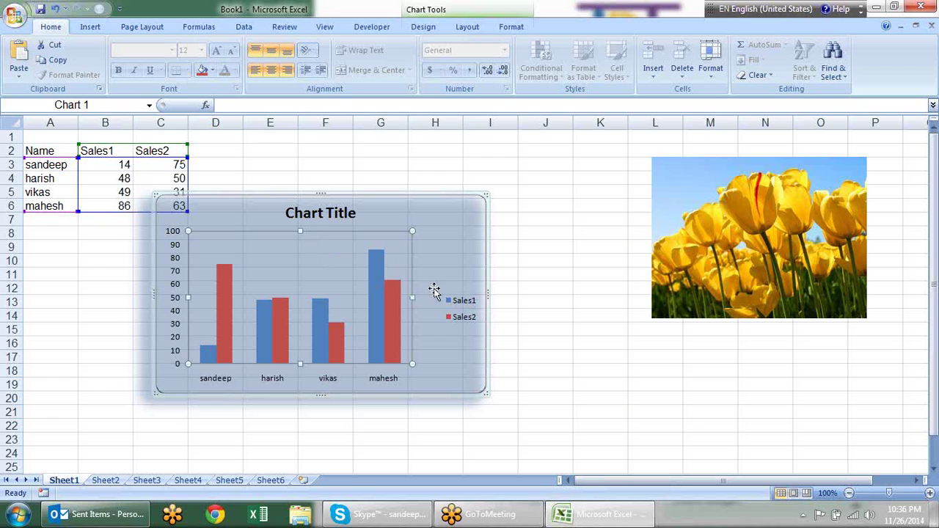
pyautogui.click(471, 304)
# Try the bottom, top and left legend positions, then keep the legend on the right
pyautogui.rightClick(472, 307)
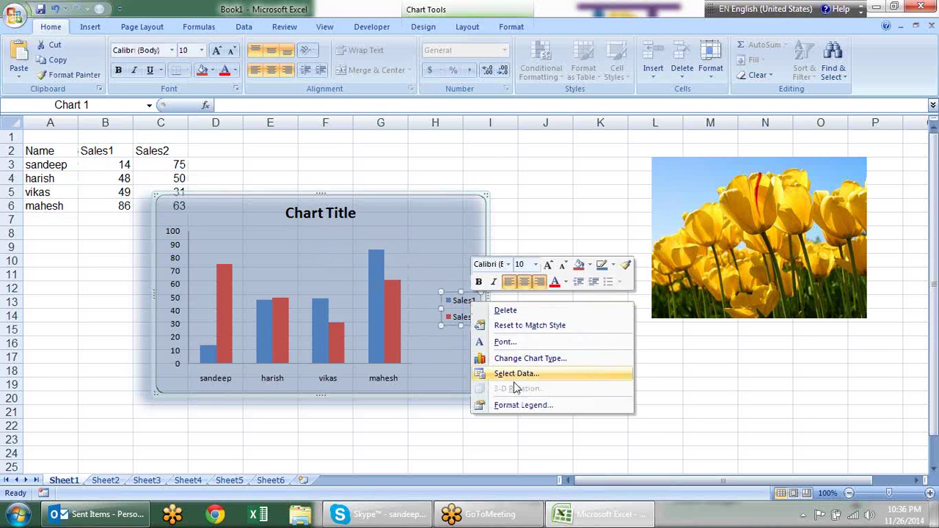
pyautogui.click(527, 408)
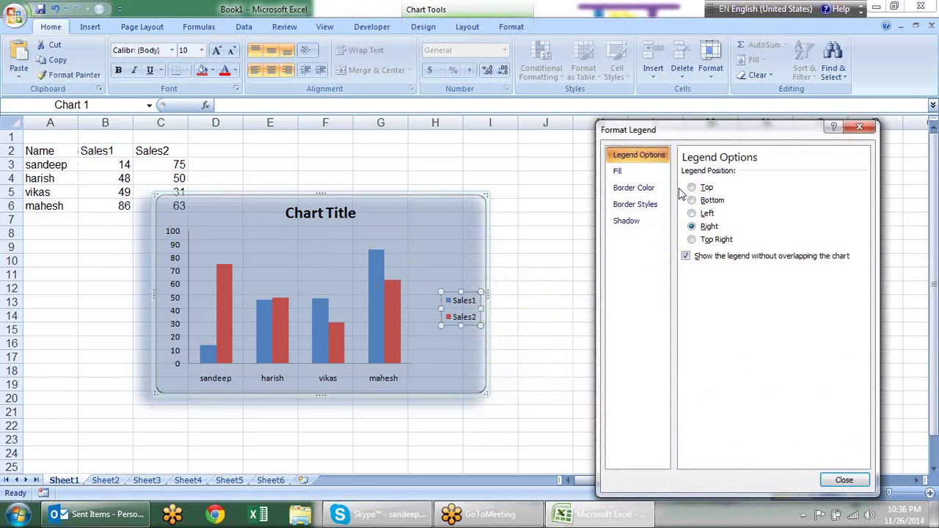
pyautogui.click(708, 201)
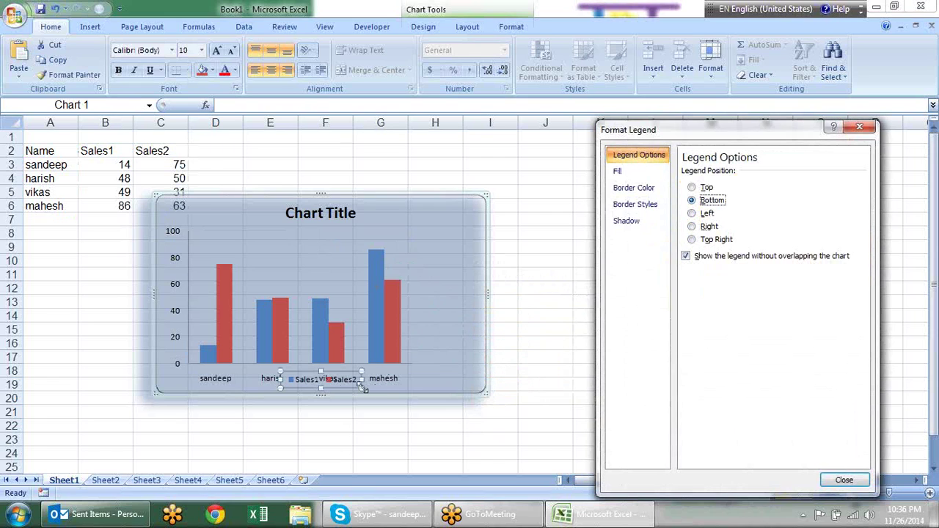
pyautogui.click(707, 188)
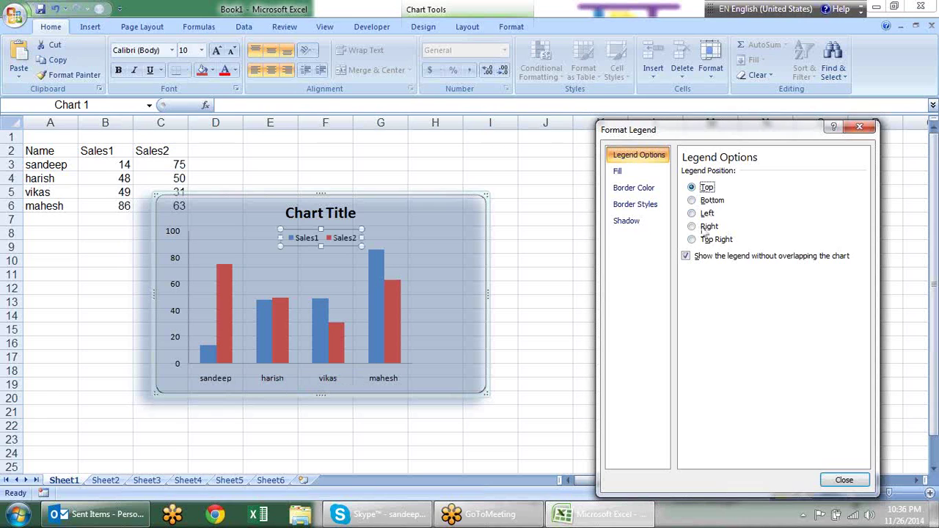
pyautogui.click(709, 204)
pyautogui.click(708, 213)
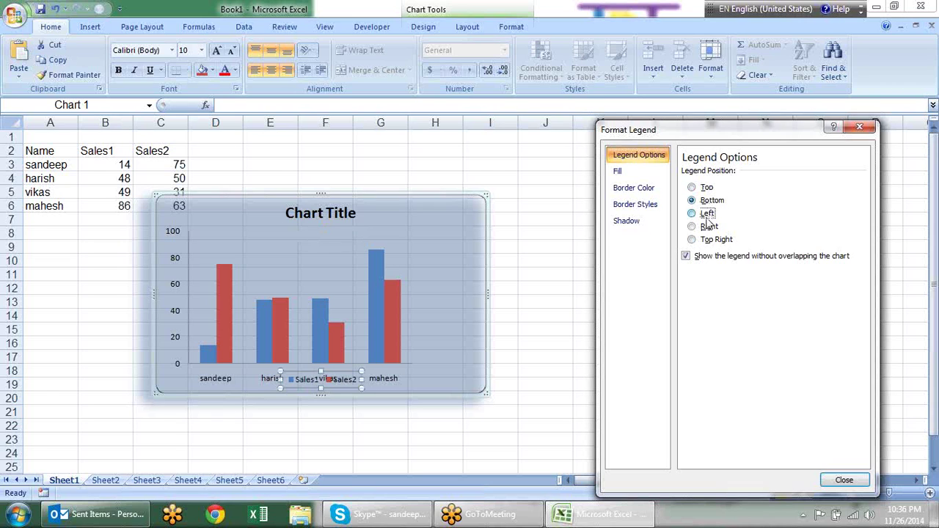
pyautogui.click(709, 227)
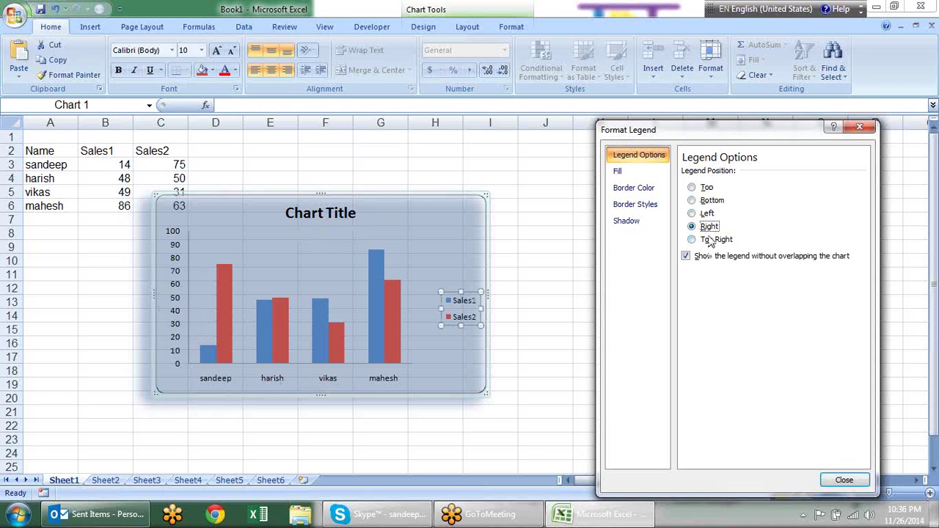
# Give the legend a solid light pink fill, then select the horizontal axis
pyautogui.click(643, 175)
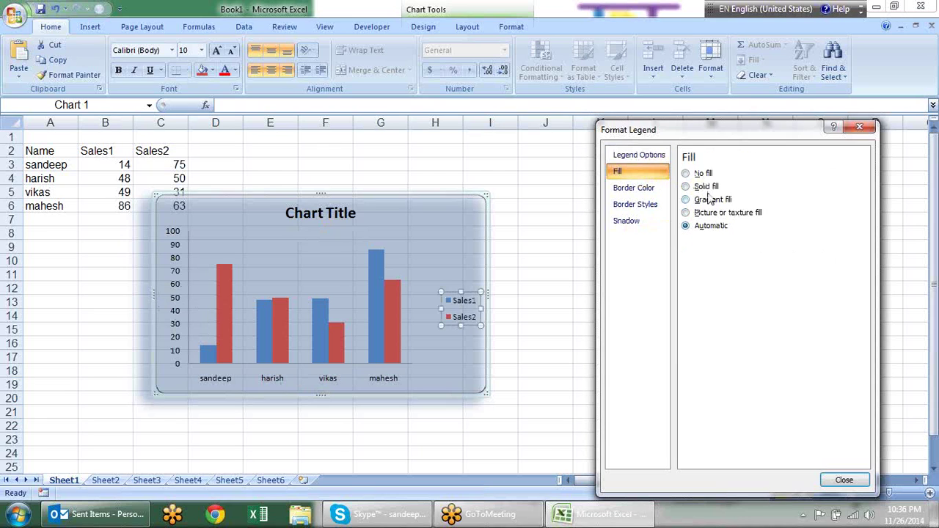
pyautogui.click(705, 188)
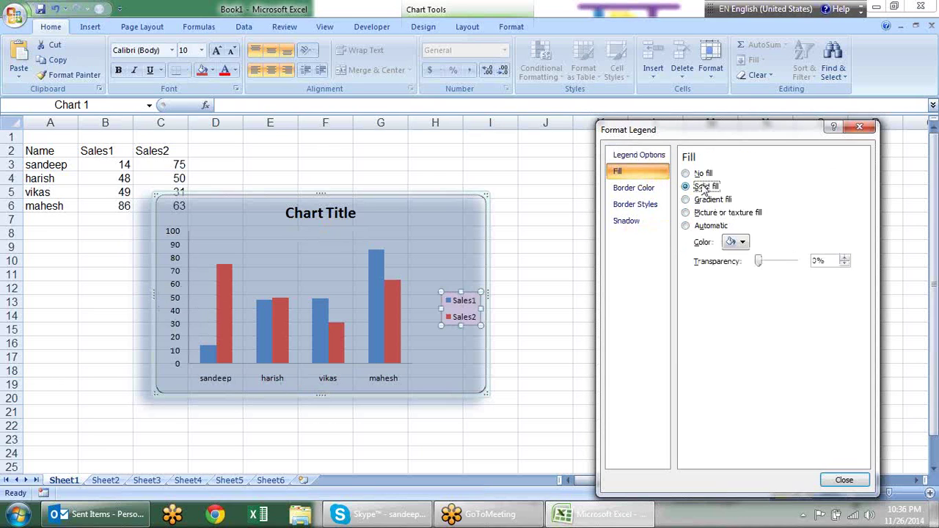
pyautogui.click(642, 188)
pyautogui.click(656, 209)
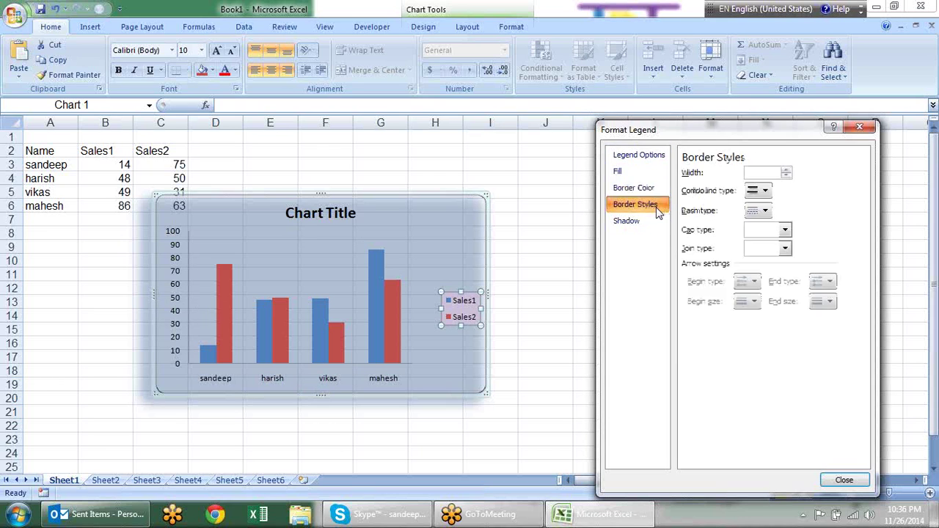
pyautogui.click(653, 223)
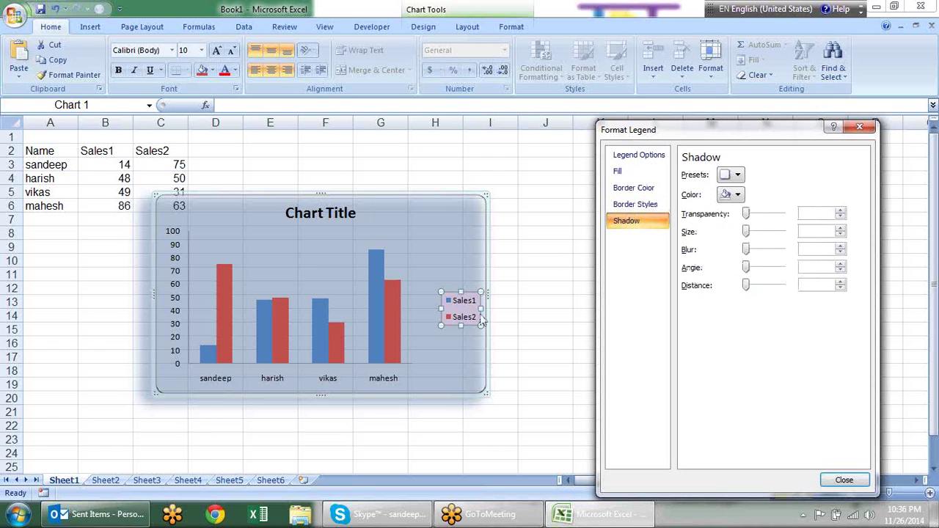
pyautogui.click(384, 380)
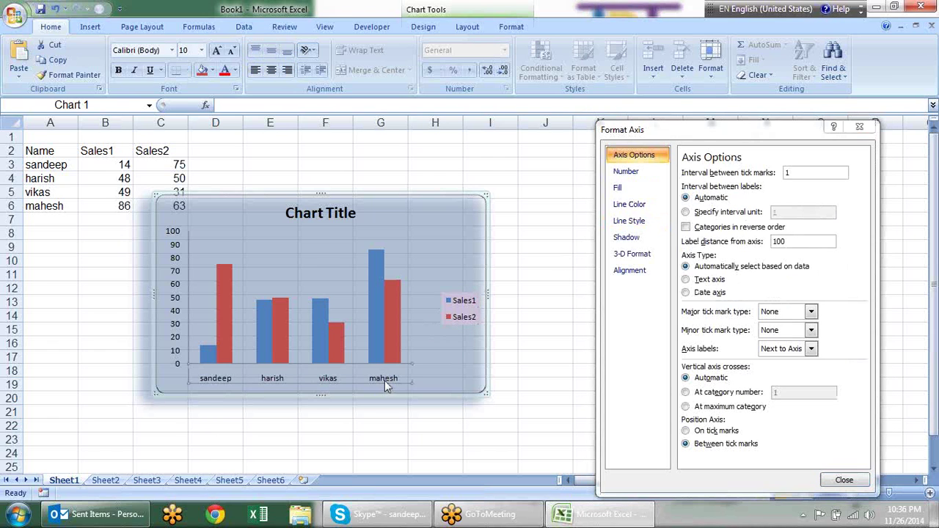
# Format the vertical axis numbers as $ Currency with 2 decimals, running $0.00 to $100.00
pyautogui.click(655, 182)
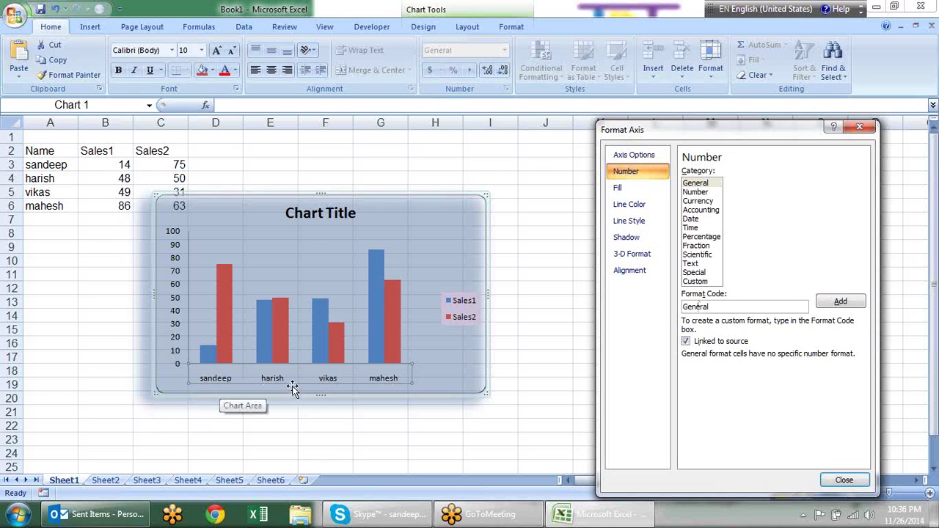
pyautogui.click(178, 258)
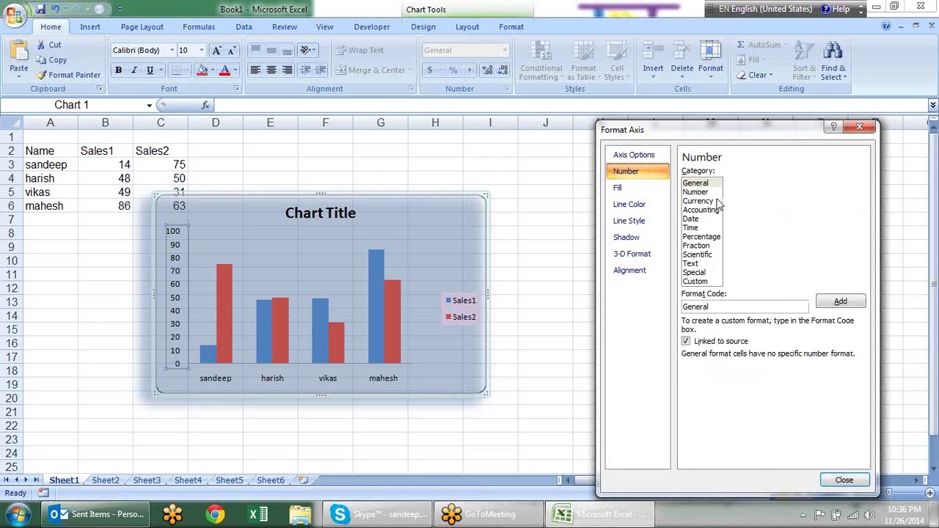
pyautogui.click(716, 201)
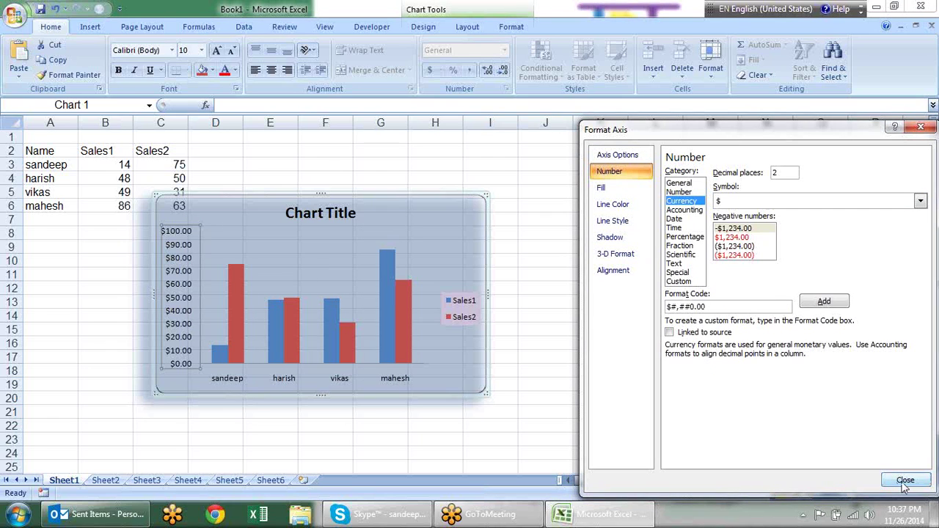
# Try Inside, Outside and Cross major tick marks on the value axis
pyautogui.click(619, 158)
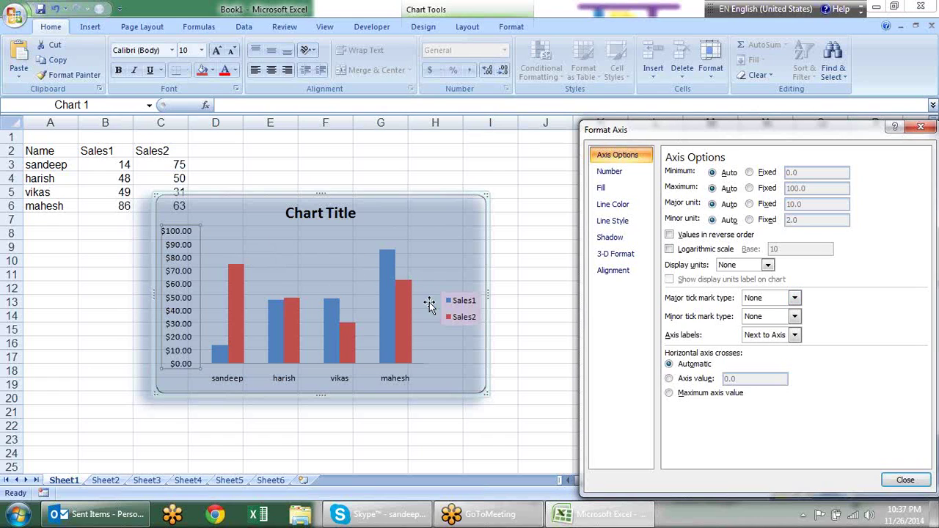
pyautogui.click(796, 300)
pyautogui.click(778, 324)
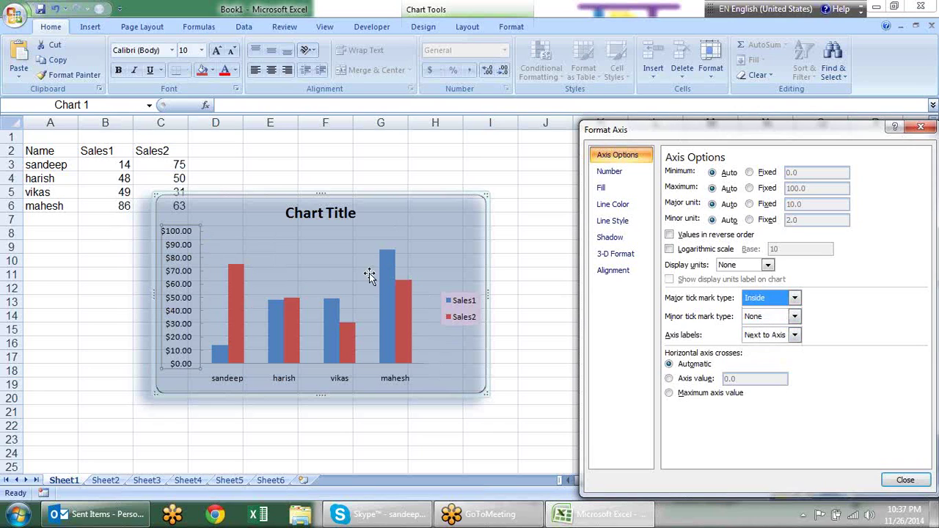
pyautogui.click(795, 298)
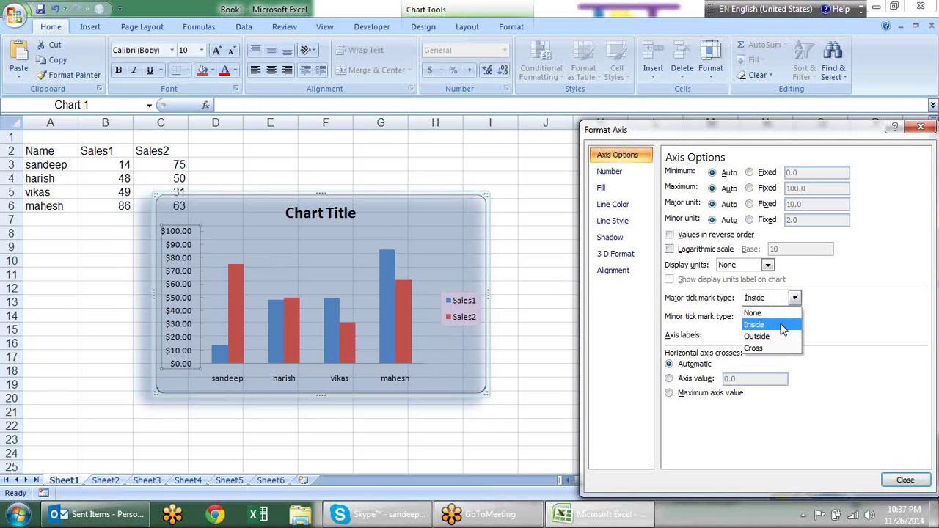
pyautogui.click(778, 332)
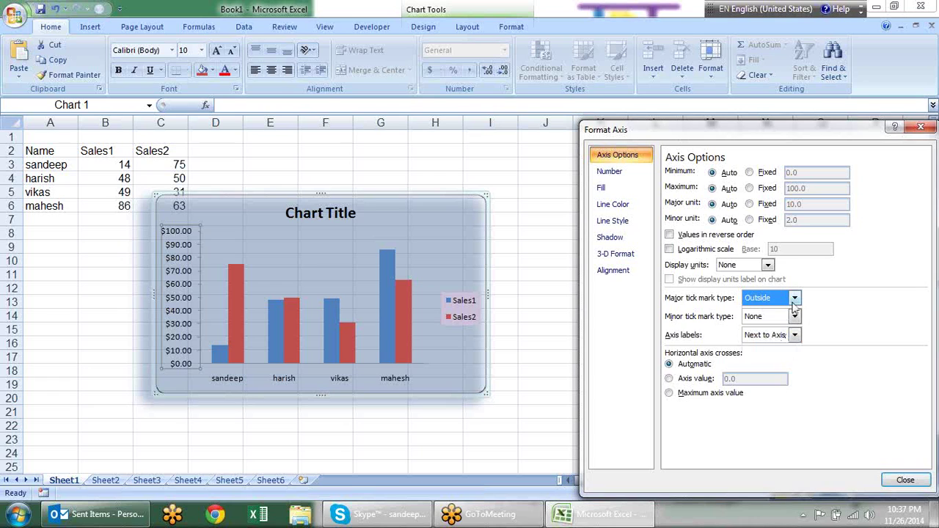
pyautogui.click(796, 301)
pyautogui.click(782, 349)
# Set the horizontal axis major tick marks to Cross
pyautogui.click(315, 367)
pyautogui.click(317, 367)
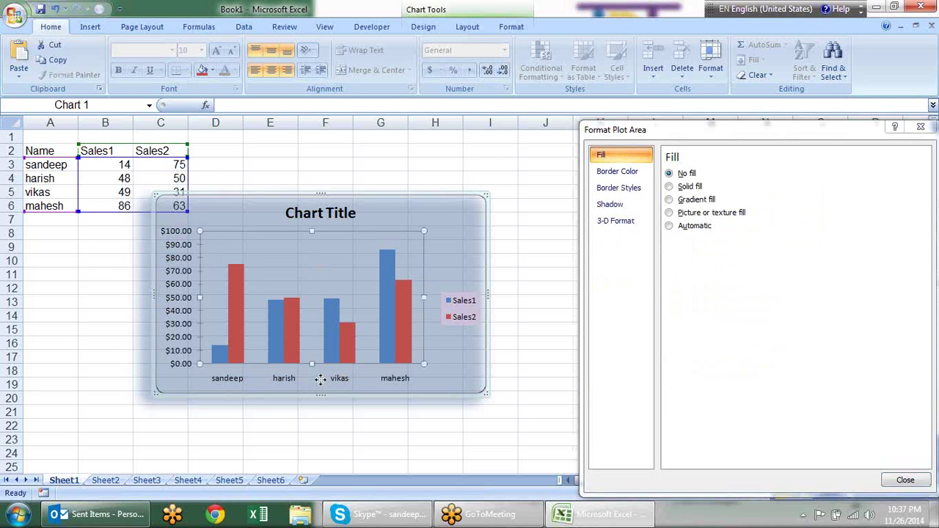
pyautogui.click(320, 371)
pyautogui.click(339, 379)
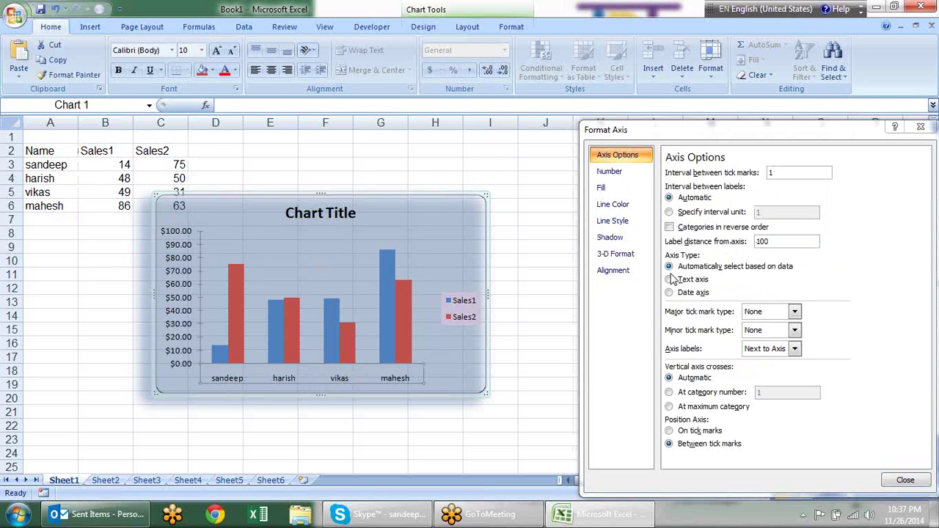
pyautogui.click(794, 312)
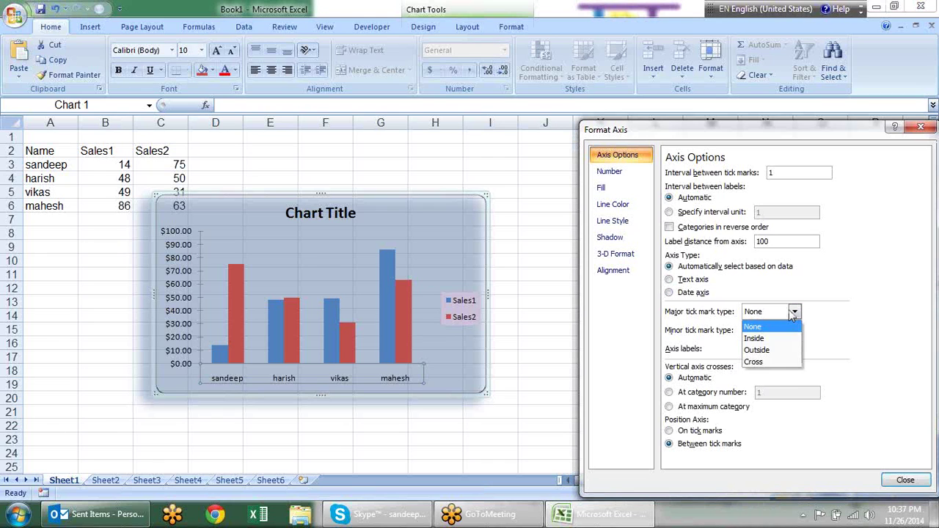
pyautogui.click(779, 355)
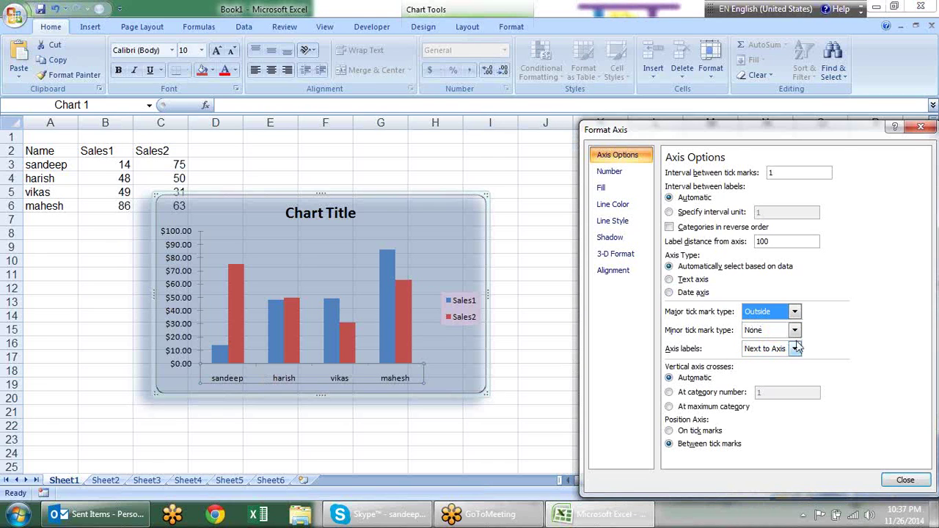
pyautogui.click(794, 312)
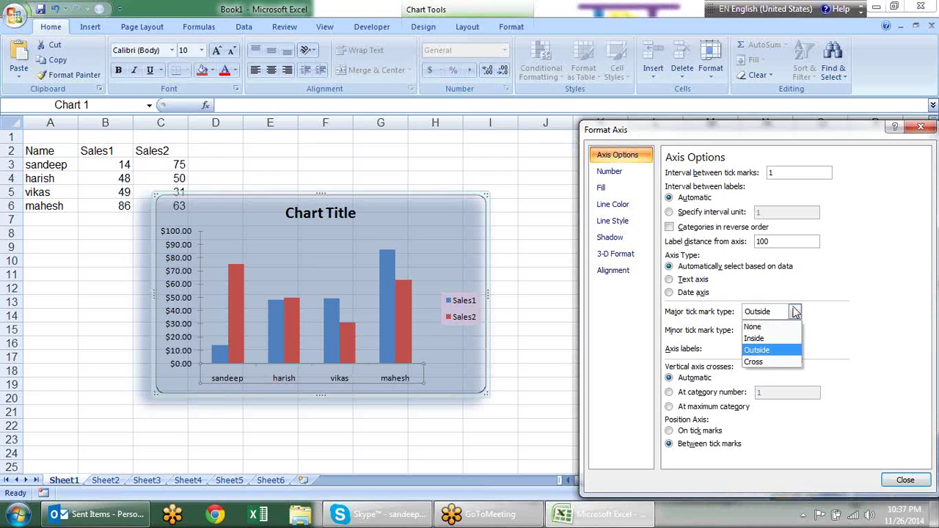
pyautogui.click(775, 362)
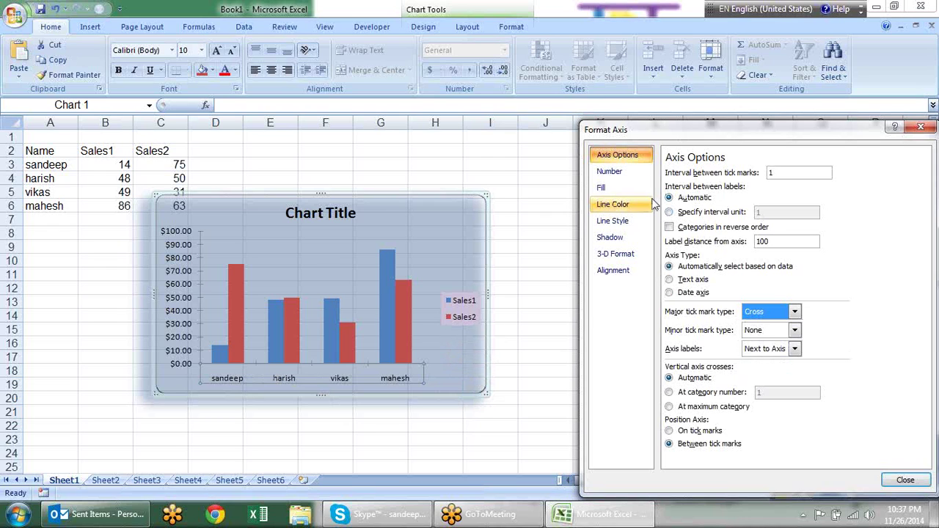
# Review the horizontal axis Number, Fill, Line, Shadow, 3-D and Alignment settings
pyautogui.click(627, 173)
pyautogui.click(626, 188)
pyautogui.click(626, 204)
pyautogui.click(624, 220)
pyautogui.click(622, 238)
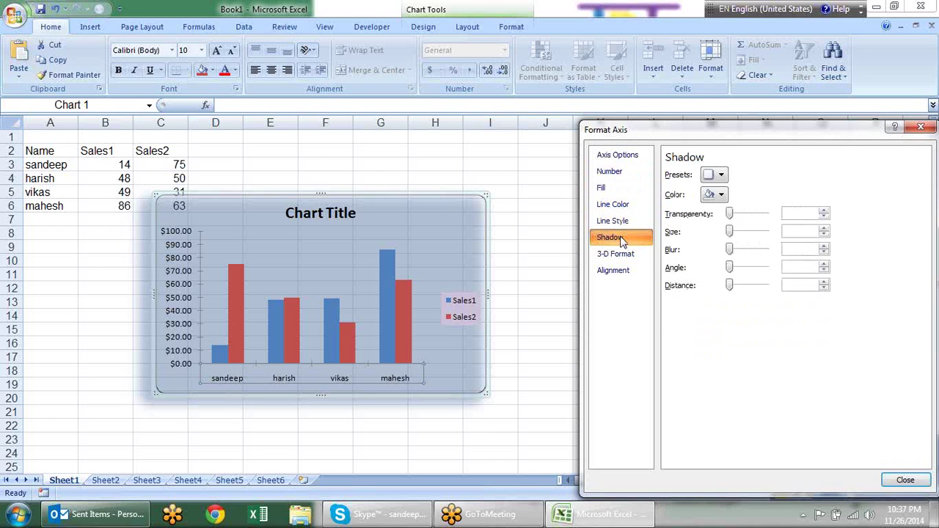
pyautogui.click(623, 254)
pyautogui.click(623, 271)
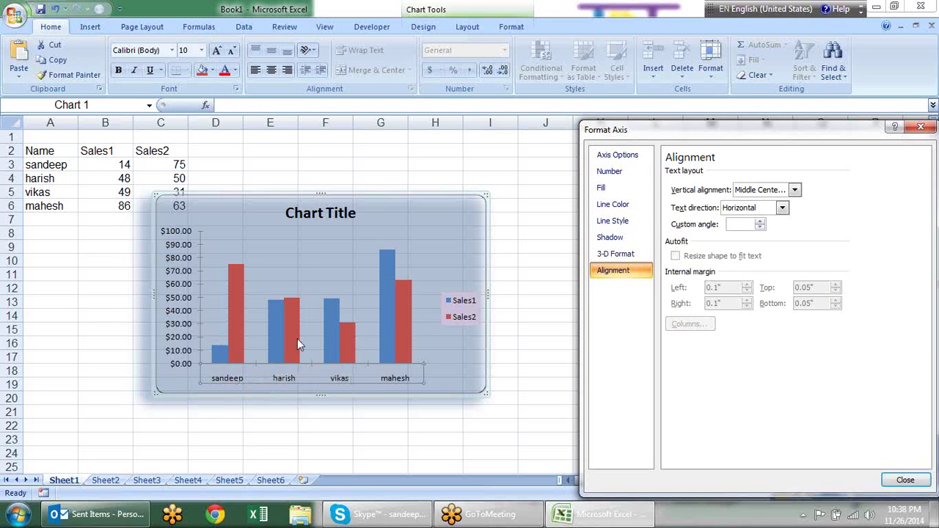
# Narrow the chart until the name labels tilt, then widen it so they lie flat
pyautogui.moveTo(488, 294); pyautogui.dragTo(409, 302)
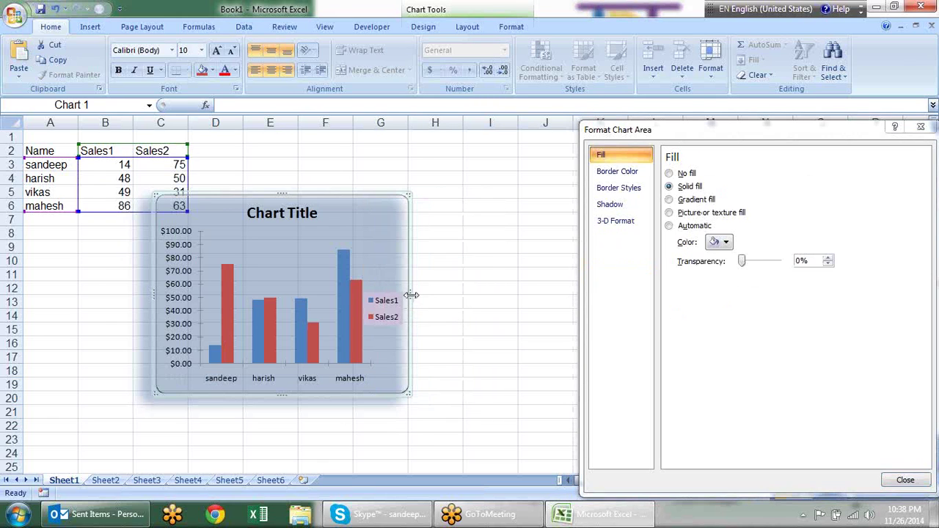
pyautogui.moveTo(411, 295); pyautogui.dragTo(365, 297)
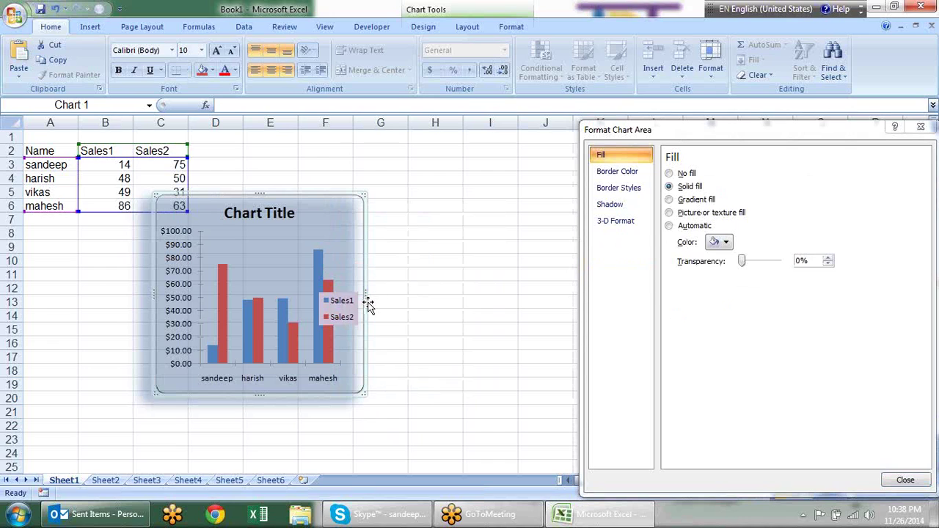
pyautogui.moveTo(365, 297); pyautogui.dragTo(308, 294)
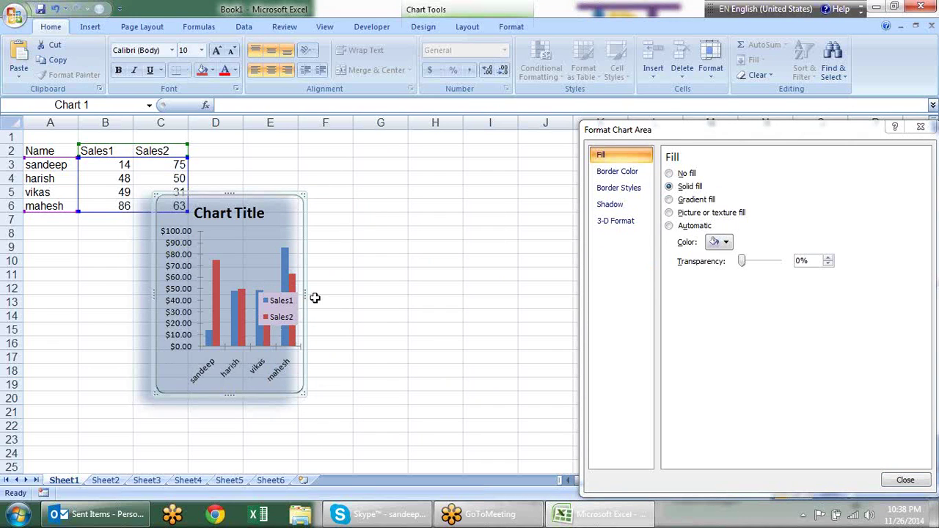
pyautogui.moveTo(305, 295); pyautogui.dragTo(513, 294)
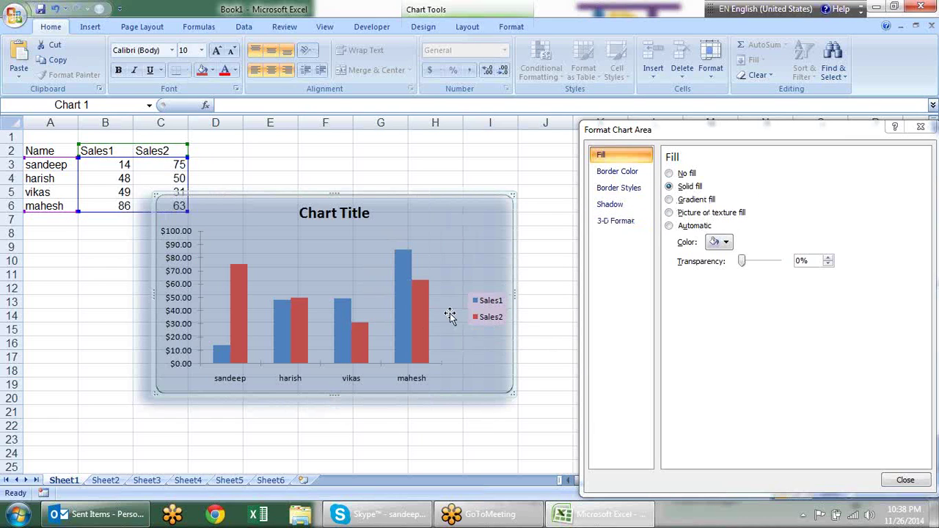
# Give the horizontal axis labels Top vertical alignment, 270° rotated text and Center horizontal alignment
pyautogui.click(402, 380)
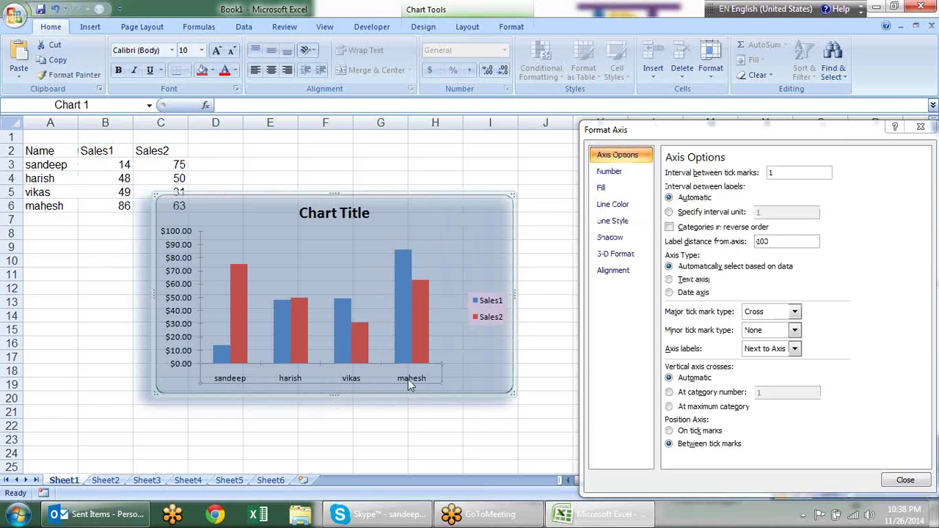
pyautogui.click(619, 270)
pyautogui.click(794, 190)
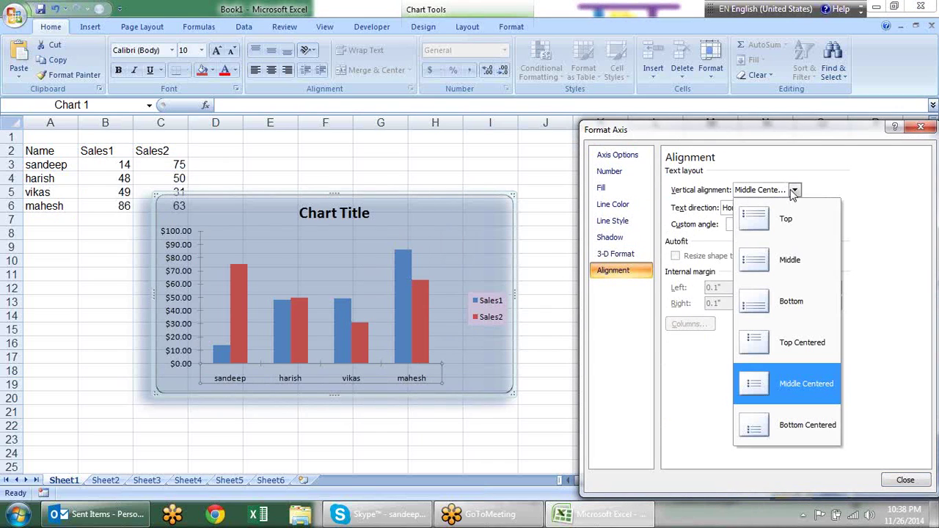
pyautogui.click(789, 219)
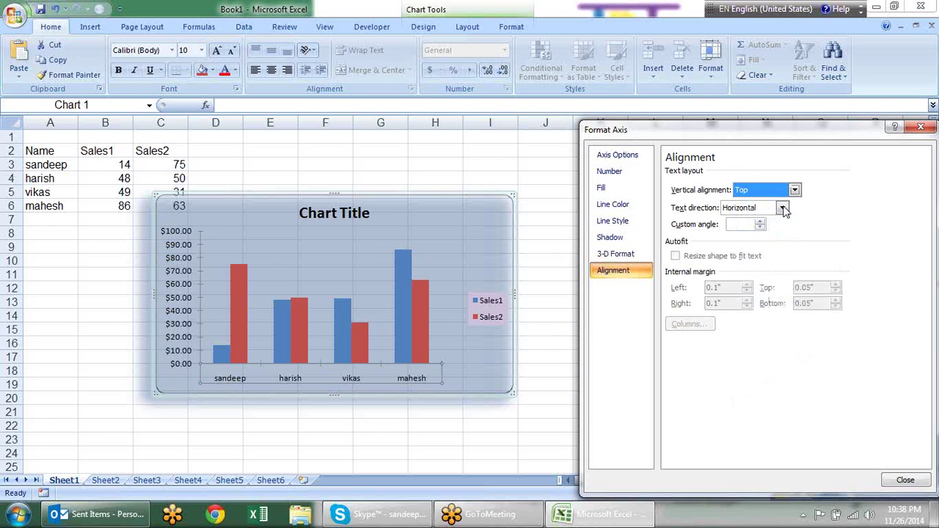
pyautogui.click(783, 208)
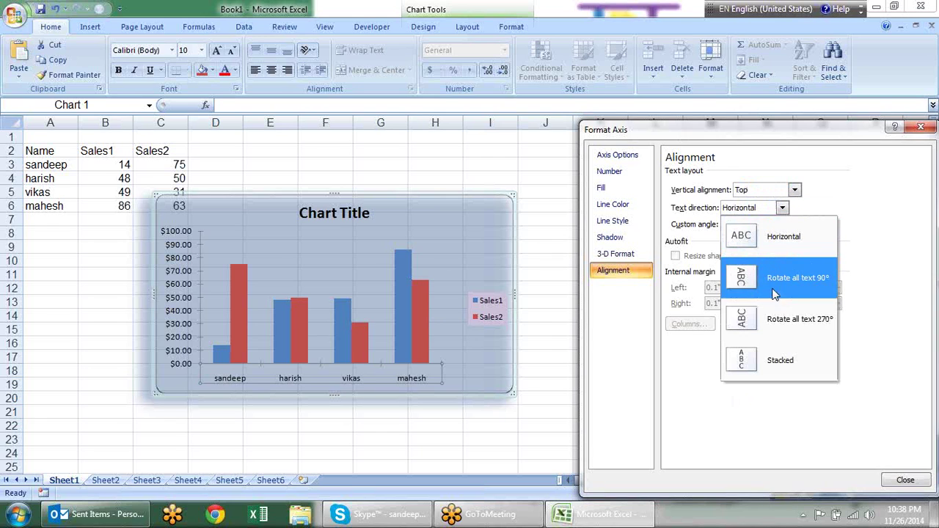
pyautogui.click(769, 318)
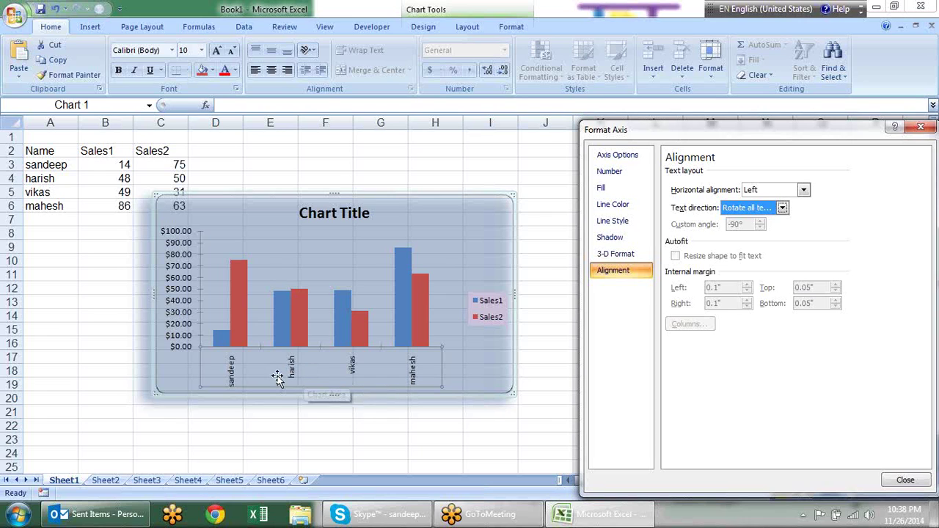
pyautogui.click(804, 191)
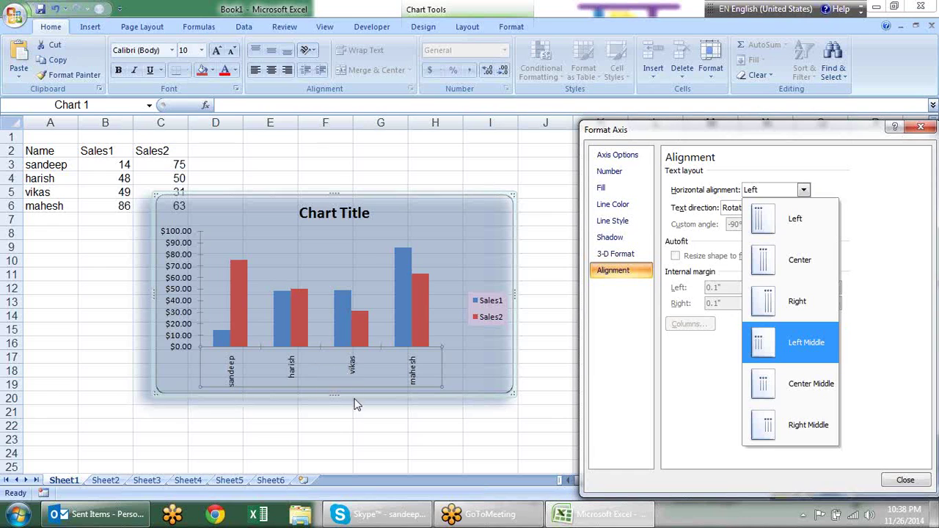
pyautogui.click(826, 260)
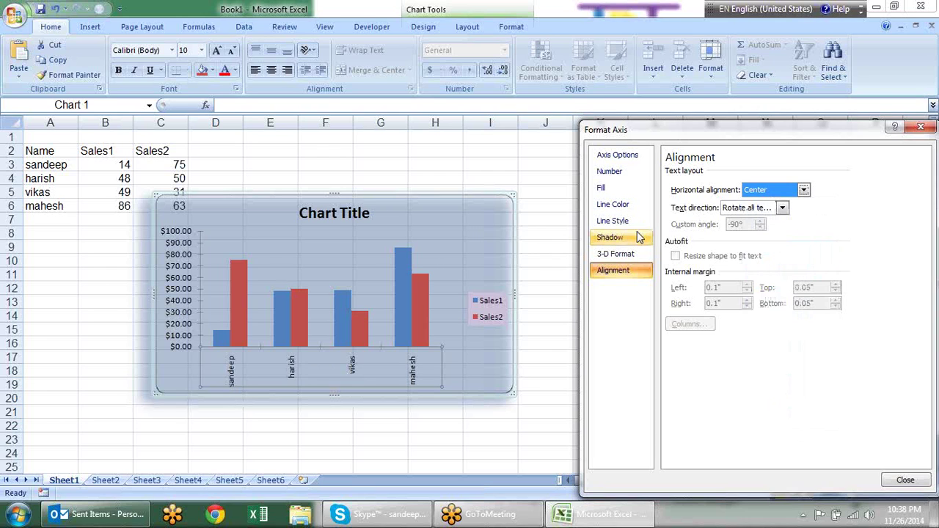
pyautogui.click(460, 270)
# Move the formatting window off the chart and select the Sales1 columns
pyautogui.click(738, 139)
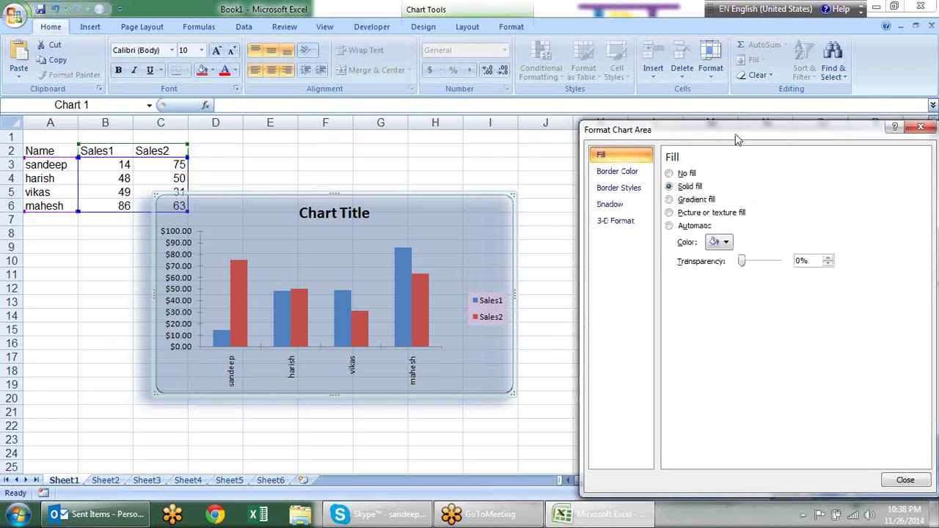
pyautogui.moveTo(738, 139); pyautogui.dragTo(660, 124)
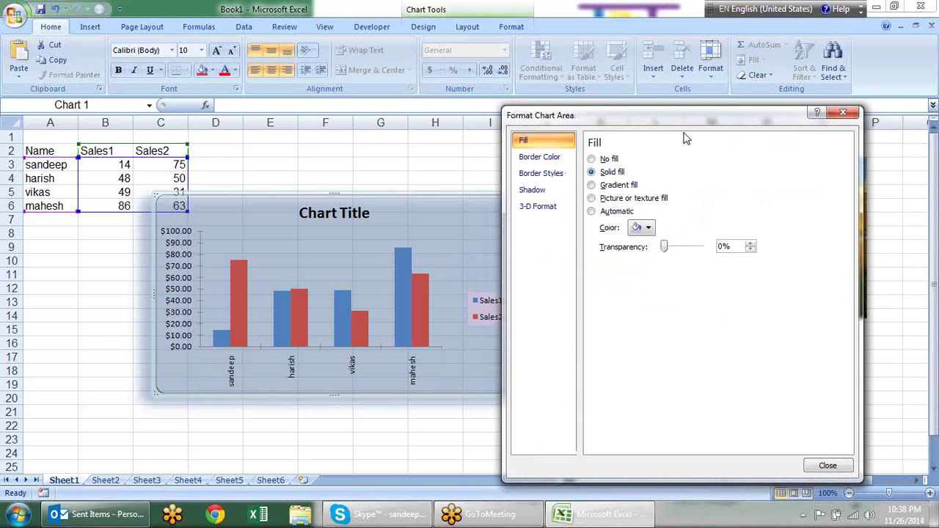
pyautogui.click(417, 301)
pyautogui.click(222, 338)
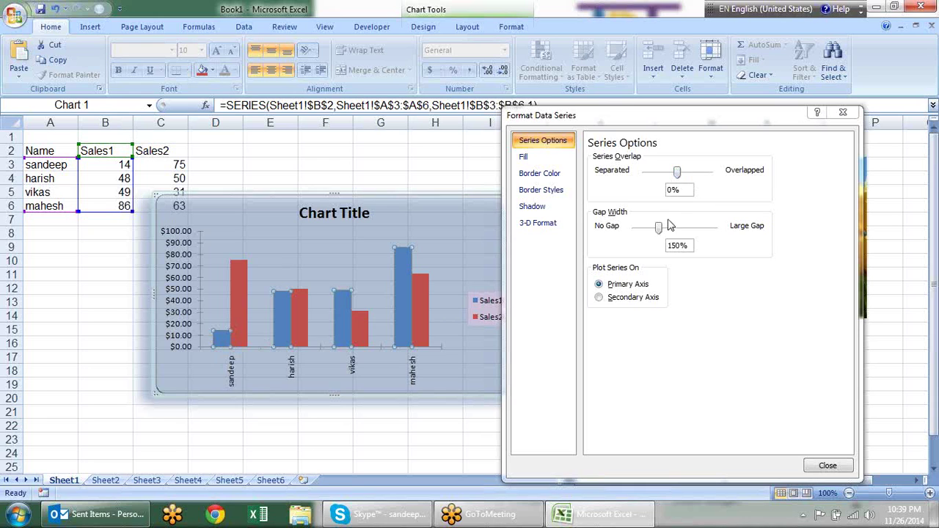
# Set the Sales1 series Gap Width to 96% and Series Overlap to about -6%
pyautogui.moveTo(660, 229); pyautogui.dragTo(640, 231)
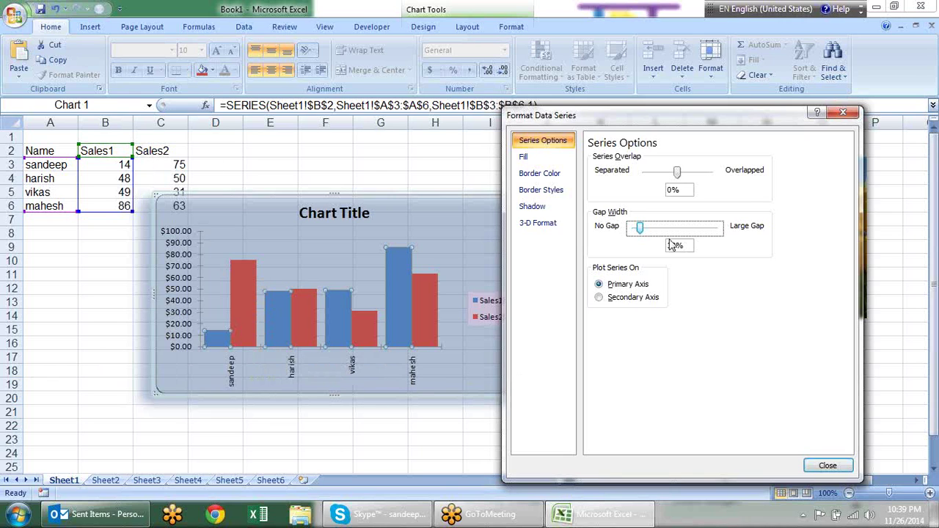
pyautogui.moveTo(640, 228); pyautogui.dragTo(652, 237)
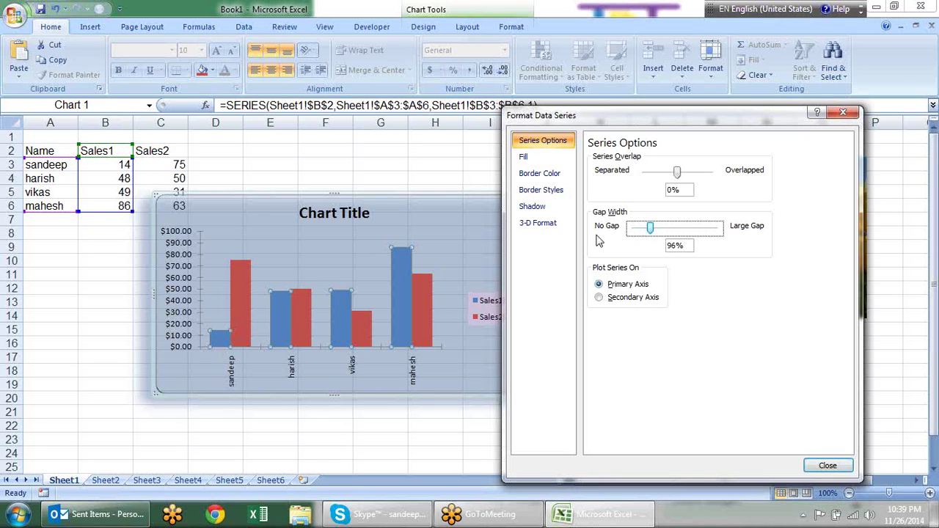
pyautogui.moveTo(680, 174)
pyautogui.mouseDown()
pyautogui.moveTo(687, 181)
pyautogui.moveTo(666, 186)
pyautogui.mouseUp()
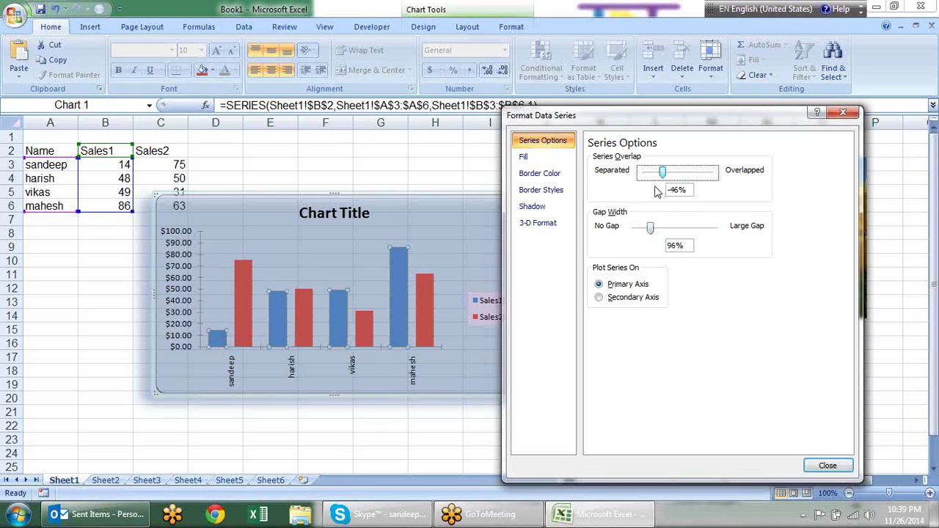
pyautogui.moveTo(663, 185)
pyautogui.mouseDown()
pyautogui.moveTo(652, 178)
pyautogui.moveTo(706, 176)
pyautogui.mouseUp()
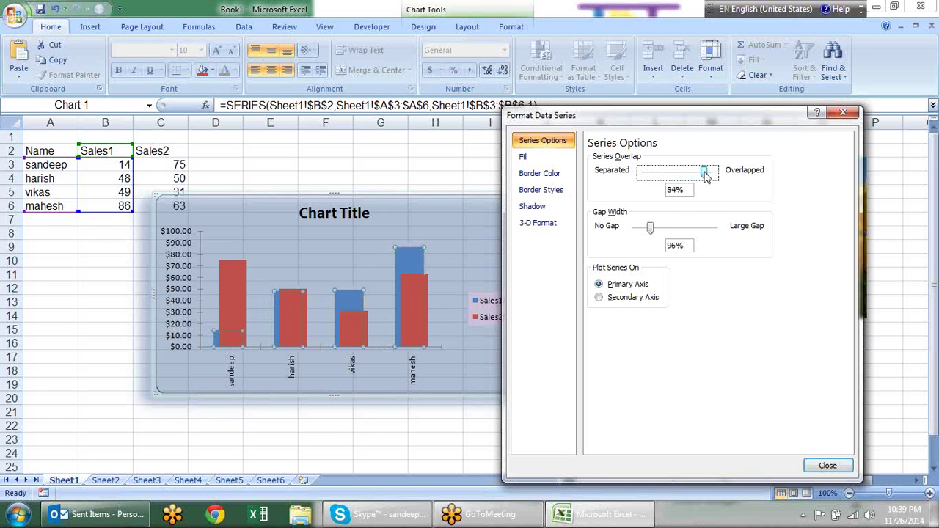
pyautogui.moveTo(706, 176); pyautogui.dragTo(713, 177)
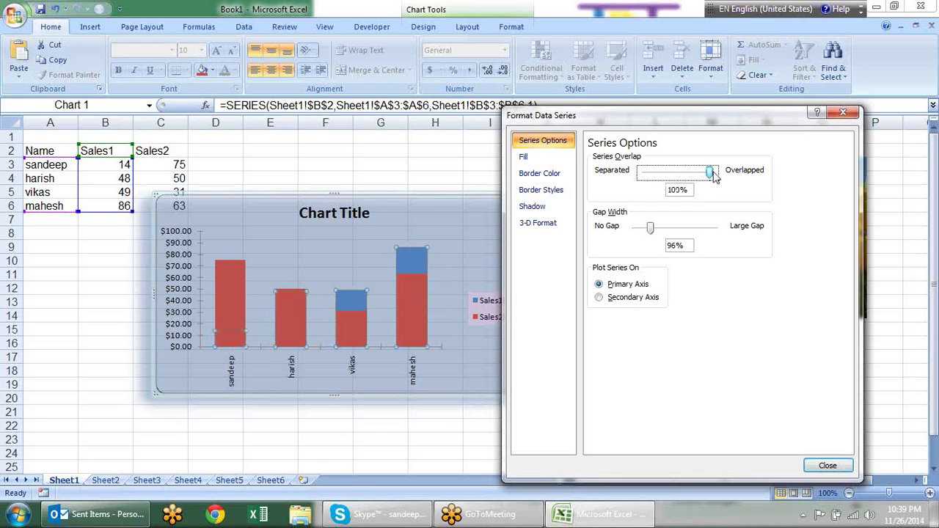
pyautogui.click(676, 177)
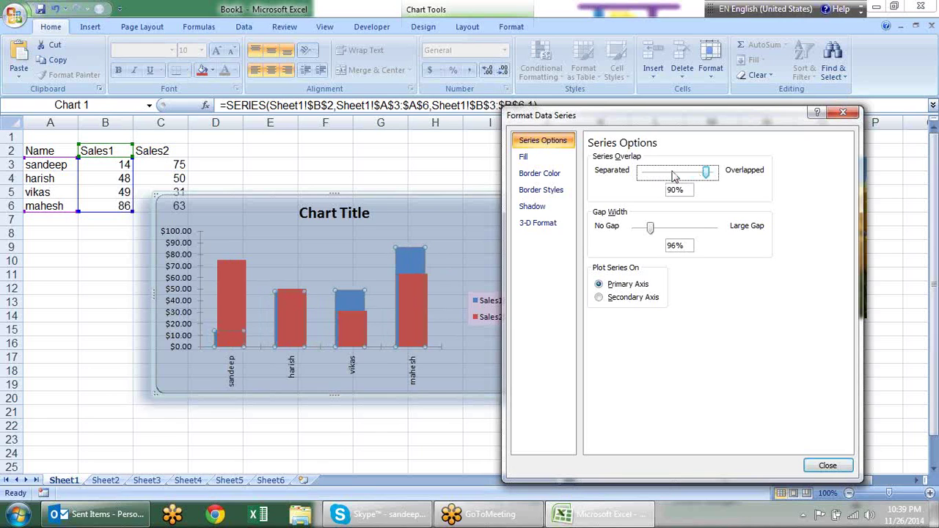
pyautogui.moveTo(706, 173); pyautogui.dragTo(675, 176)
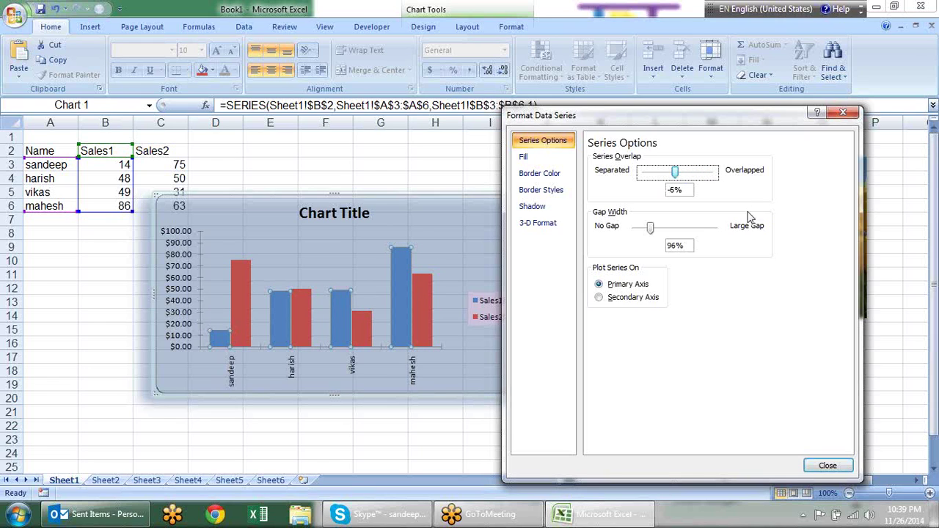
# Fill the Sales1 series with a solid teal theme colour through Format Data Series
pyautogui.click(824, 462)
pyautogui.click(596, 385)
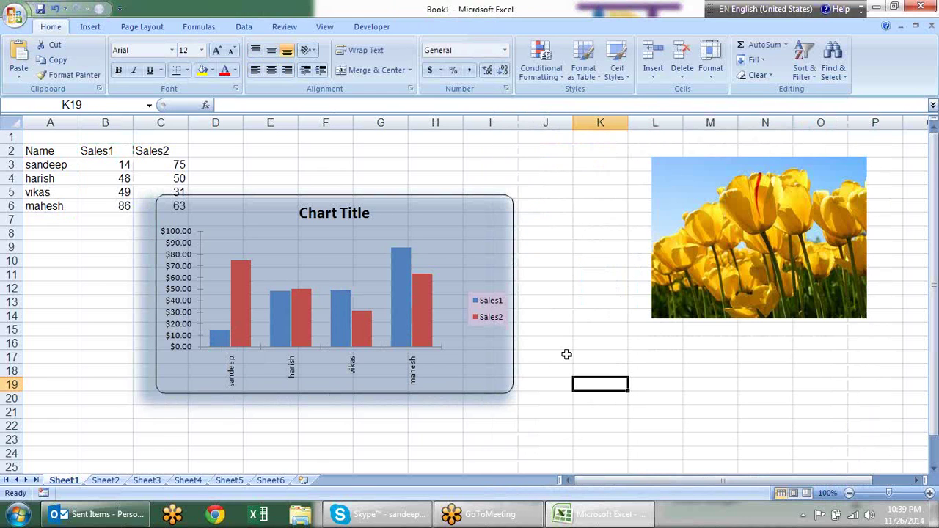
pyautogui.click(231, 342)
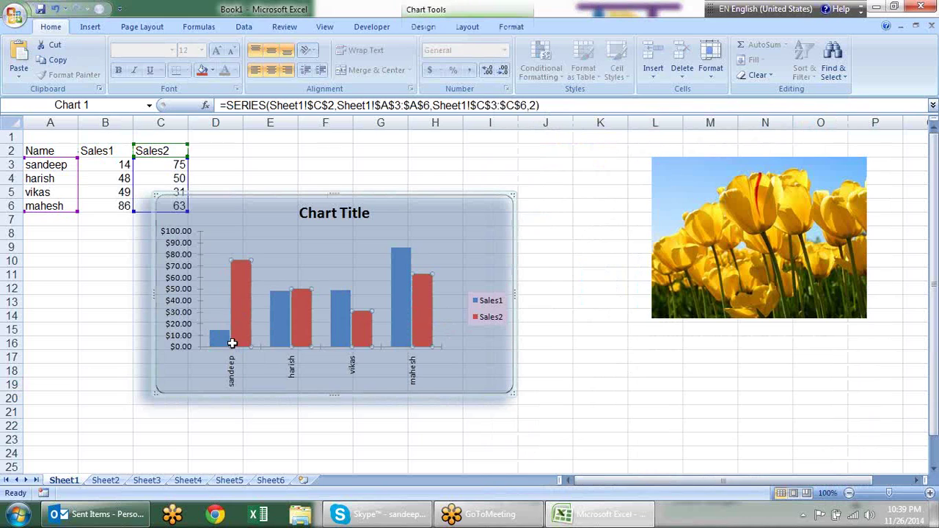
pyautogui.click(221, 338)
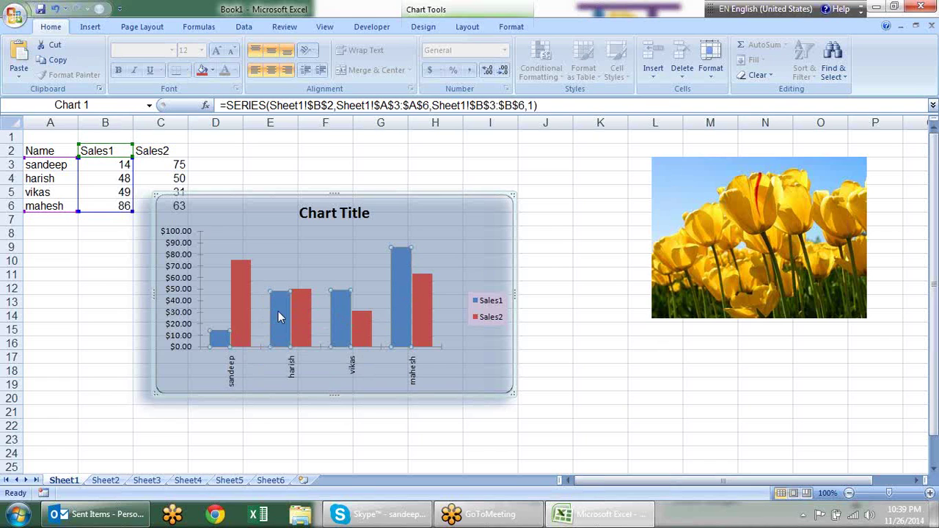
pyautogui.rightClick(409, 277)
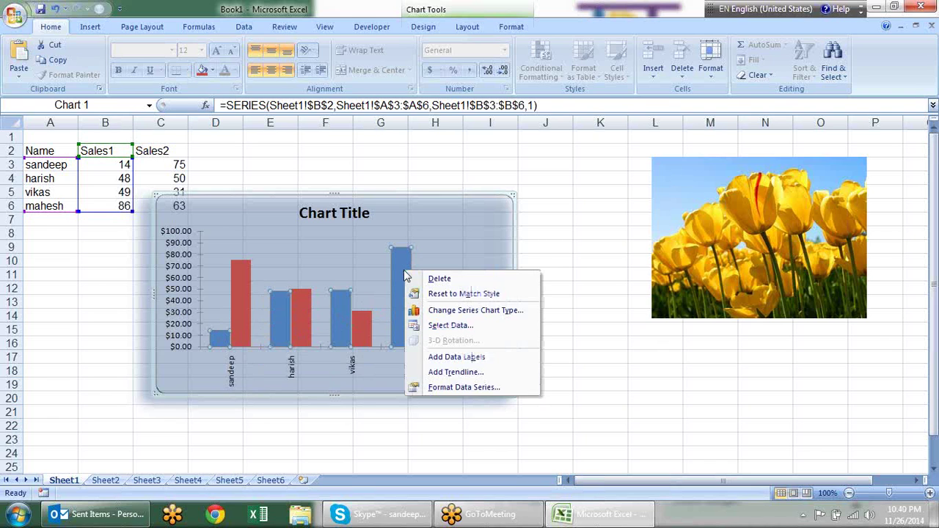
pyautogui.click(440, 387)
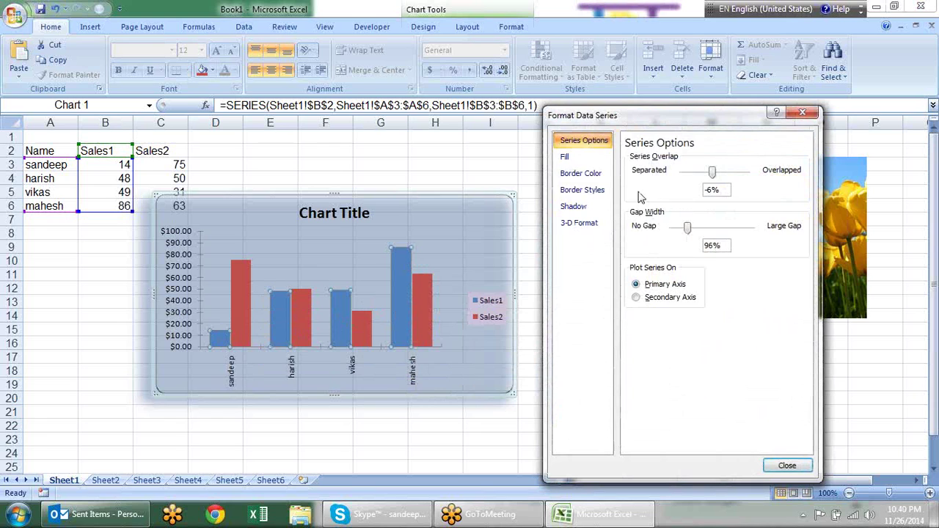
pyautogui.click(565, 157)
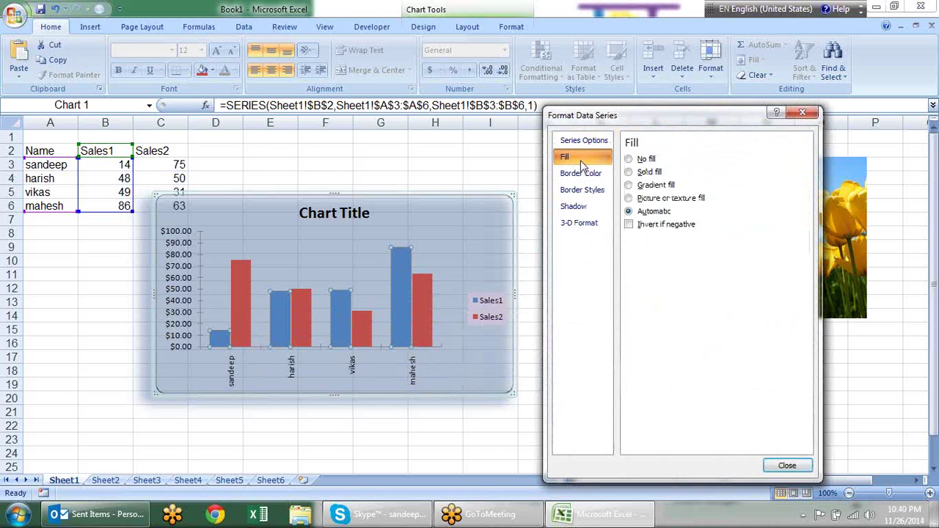
pyautogui.click(653, 173)
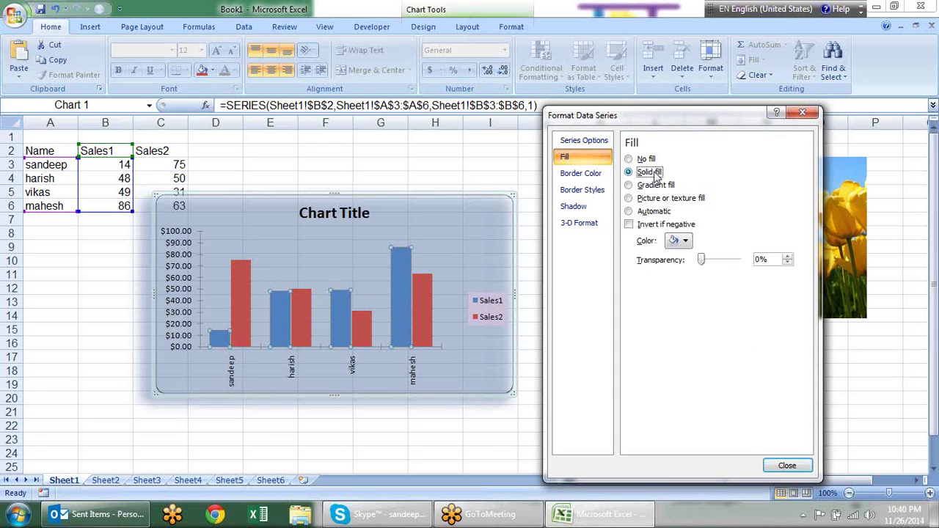
pyautogui.click(680, 241)
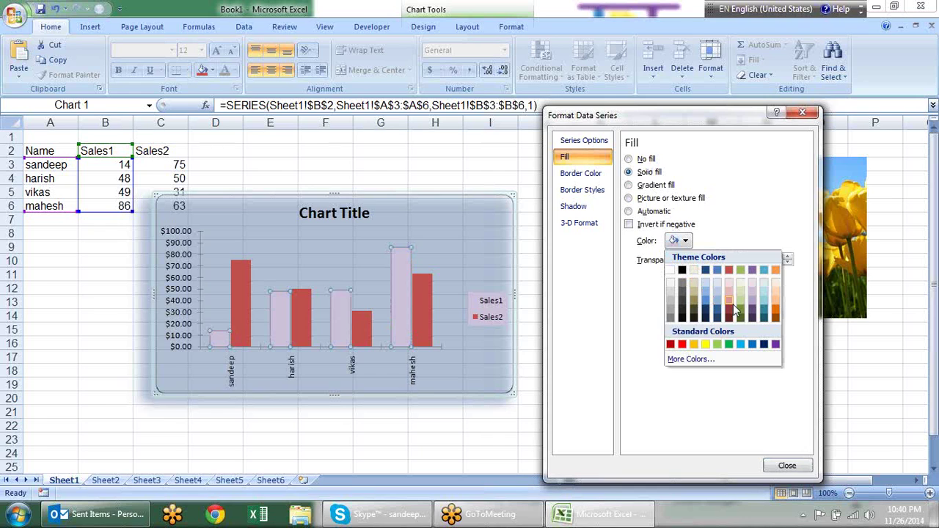
pyautogui.click(764, 311)
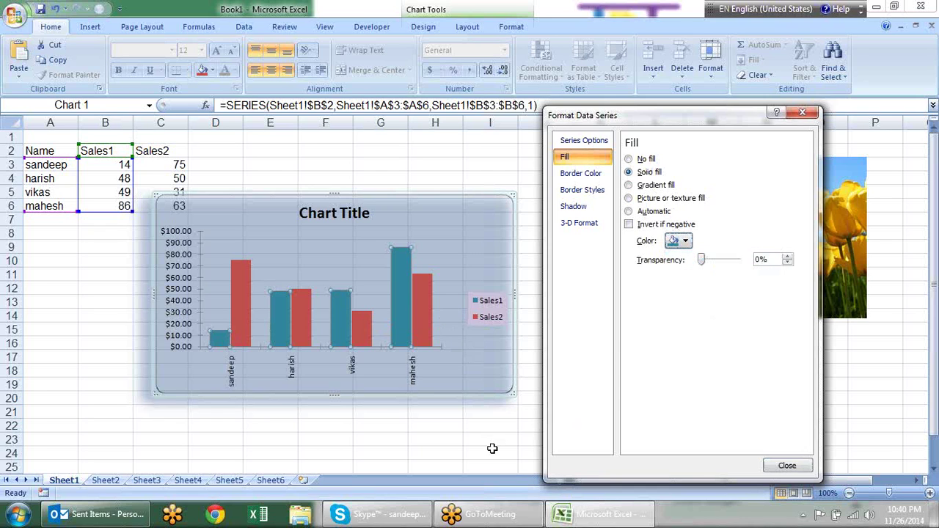
# Select only the tallest Sales1 bar (86) and fill it standard red
pyautogui.click(223, 342)
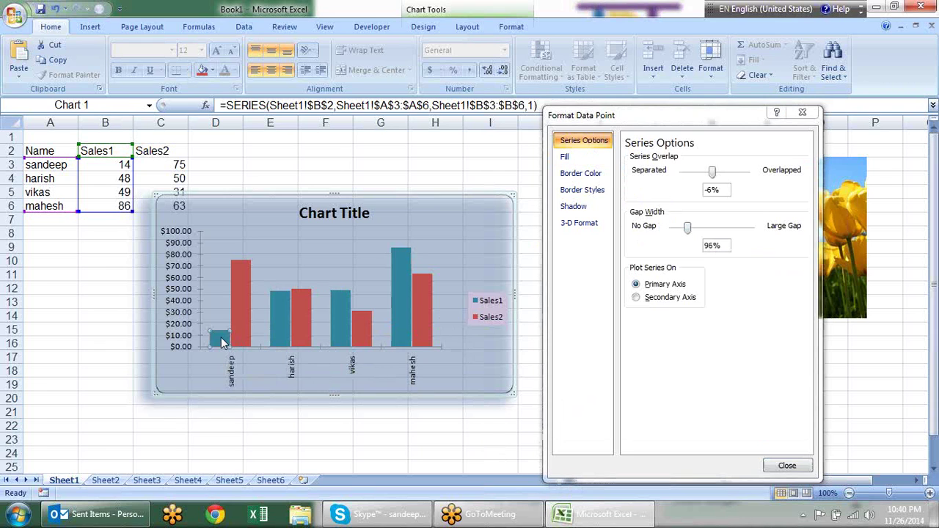
pyautogui.click(285, 292)
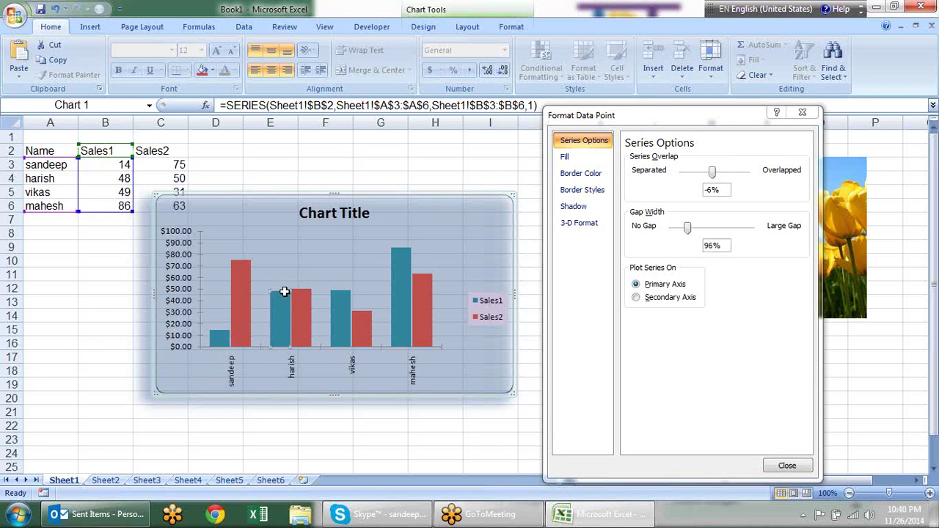
pyautogui.click(407, 281)
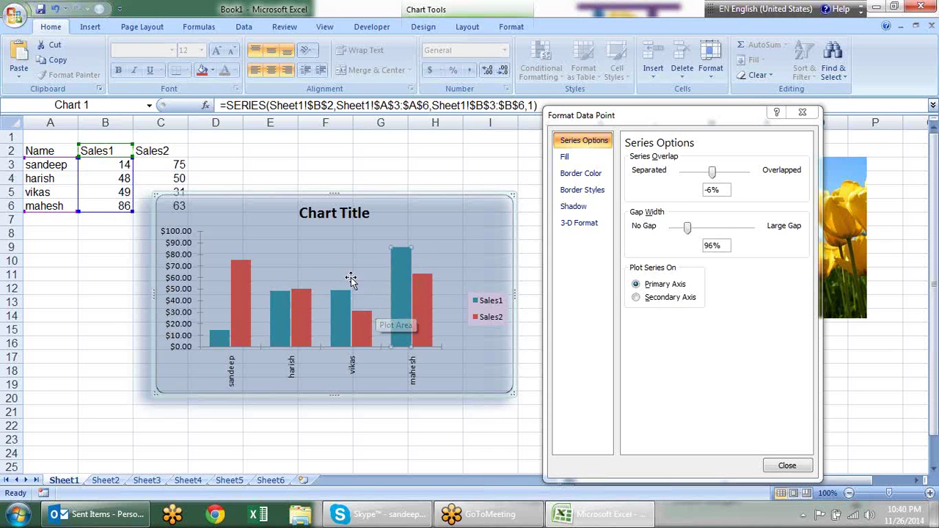
pyautogui.moveTo(400, 273)
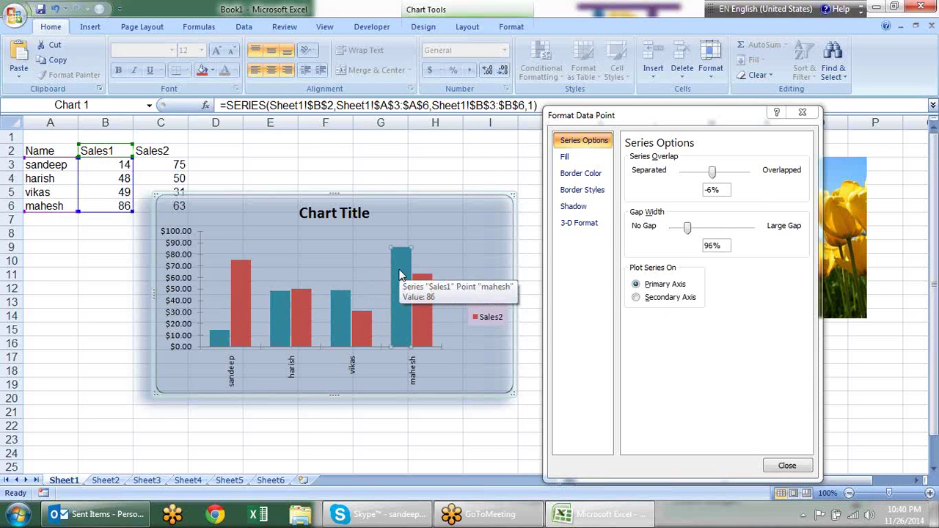
pyautogui.click(568, 157)
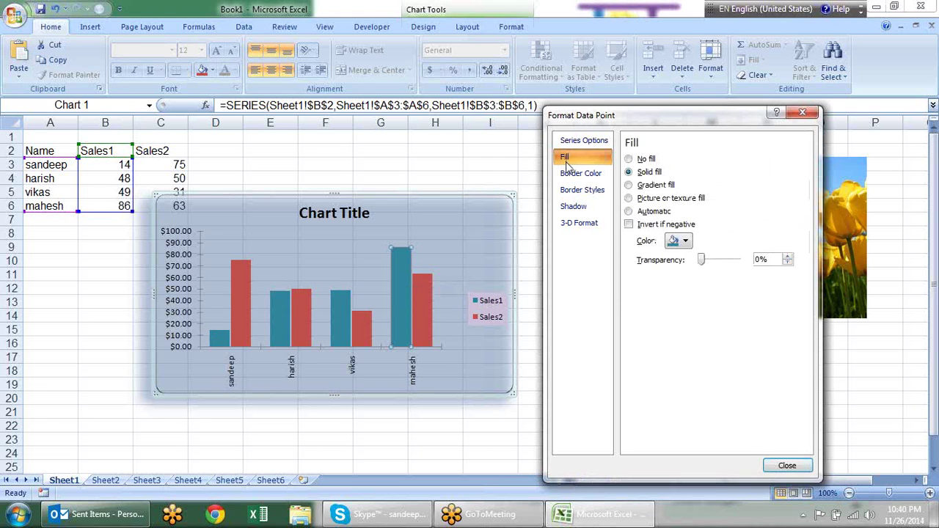
pyautogui.click(687, 244)
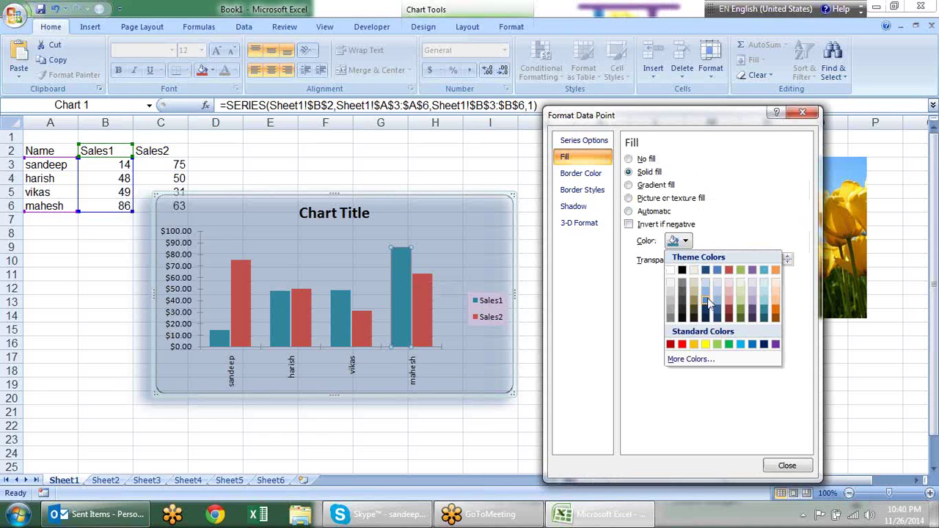
pyautogui.click(682, 345)
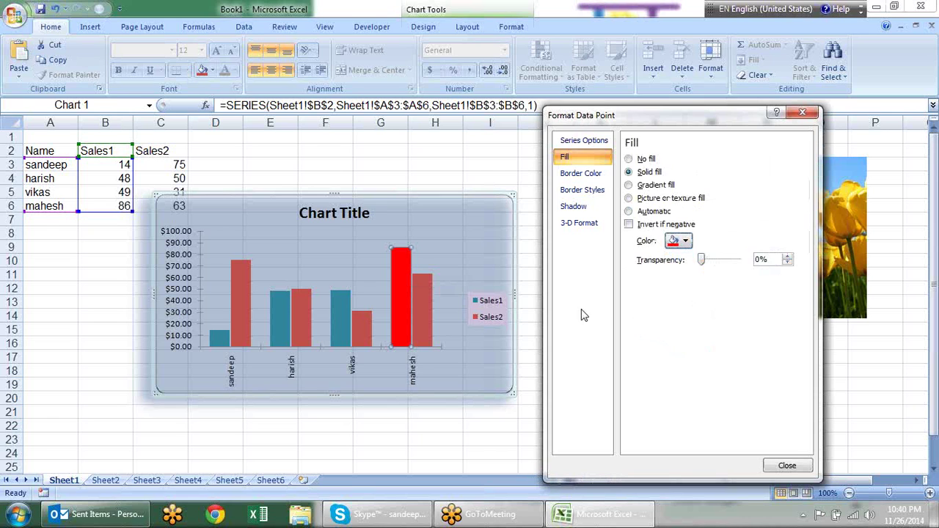
# Close the data point formatting window and select cell B1
pyautogui.click(803, 112)
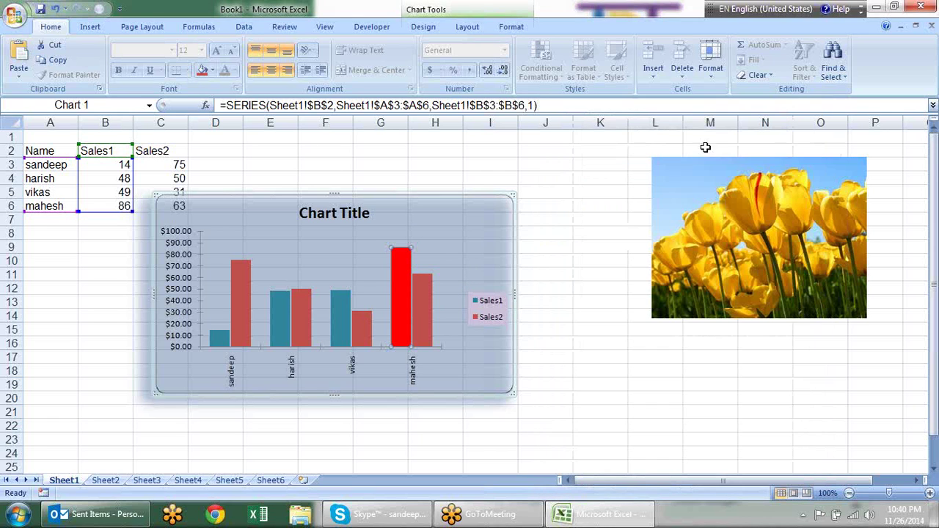
pyautogui.click(577, 229)
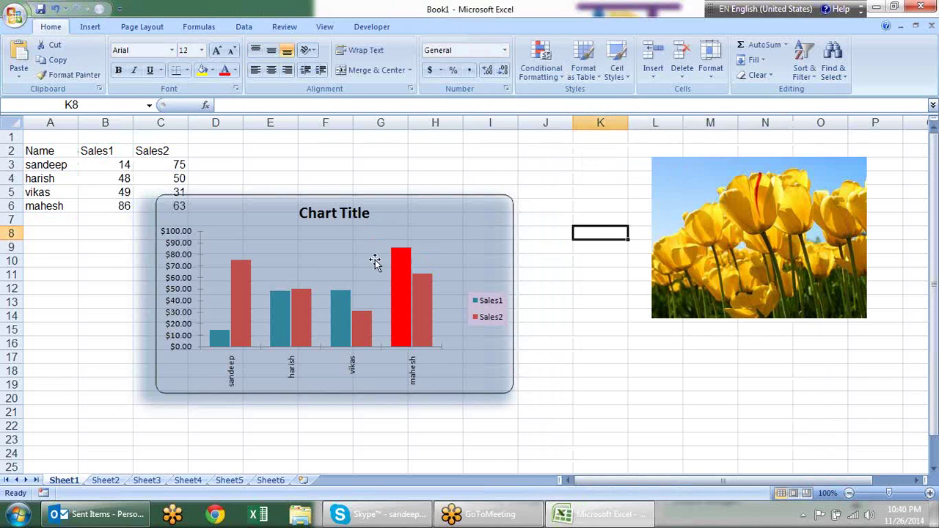
pyautogui.click(352, 217)
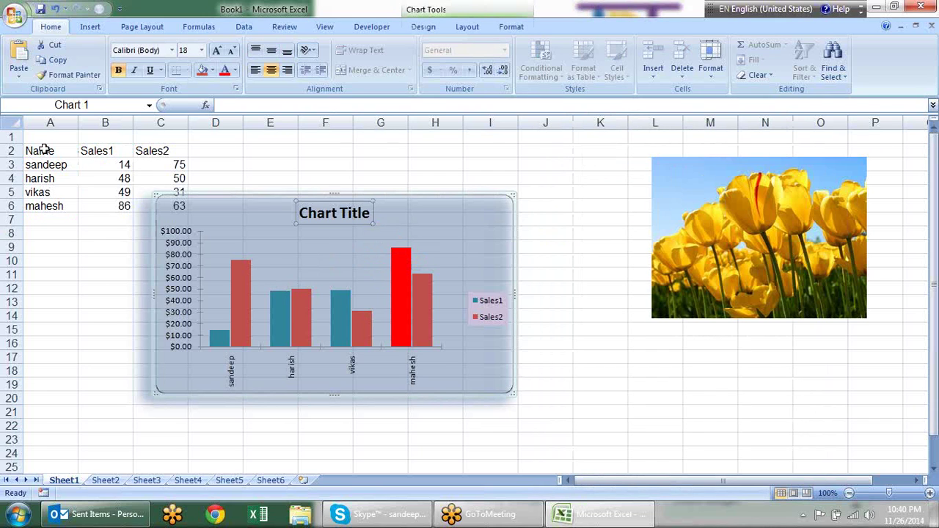
pyautogui.click(106, 138)
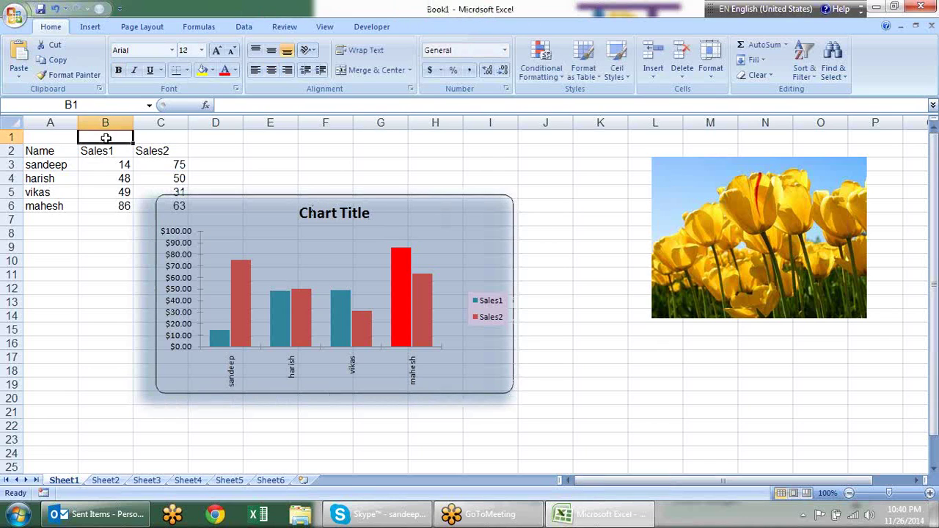
# Enter 'Employee Sales' in cell B1 and make it bold
pyautogui.write('Emplo')
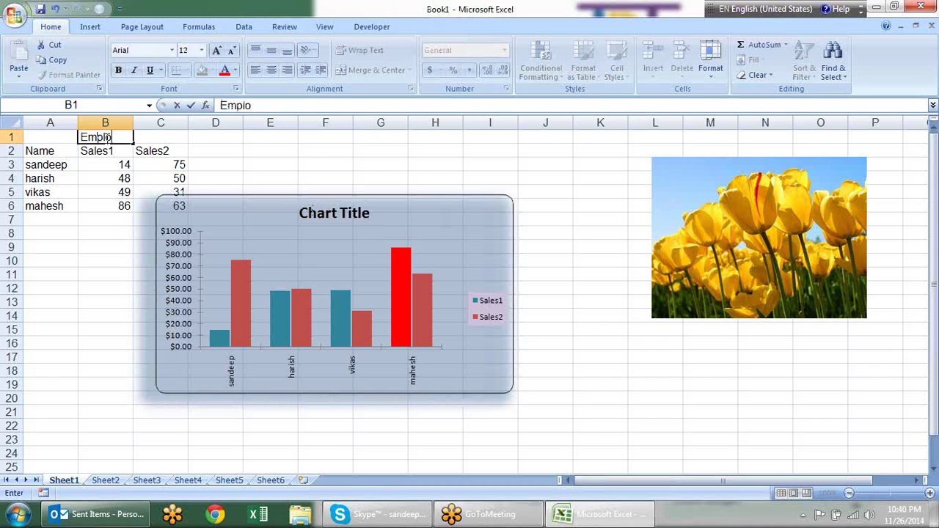
pyautogui.write('yee Sales')
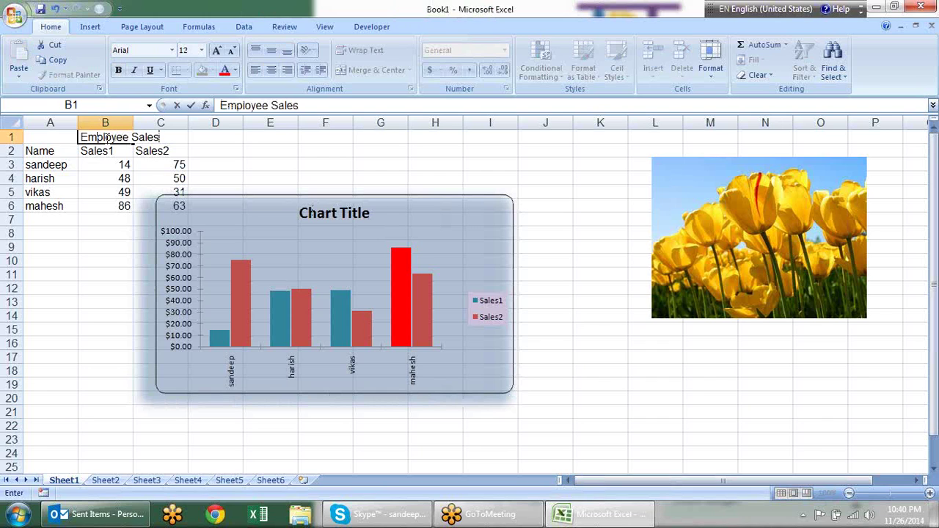
pyautogui.press('Return')
pyautogui.click(105, 138)
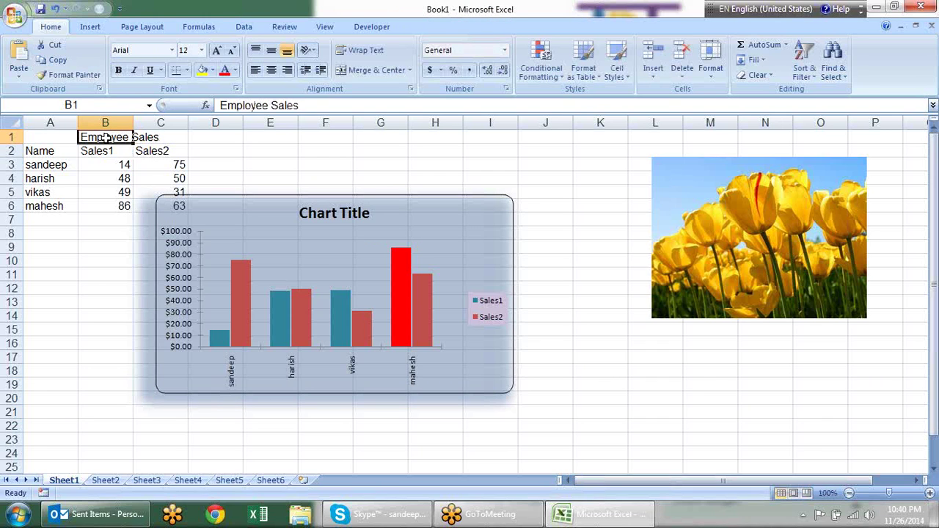
pyautogui.hotkey('ctrl', 'b')
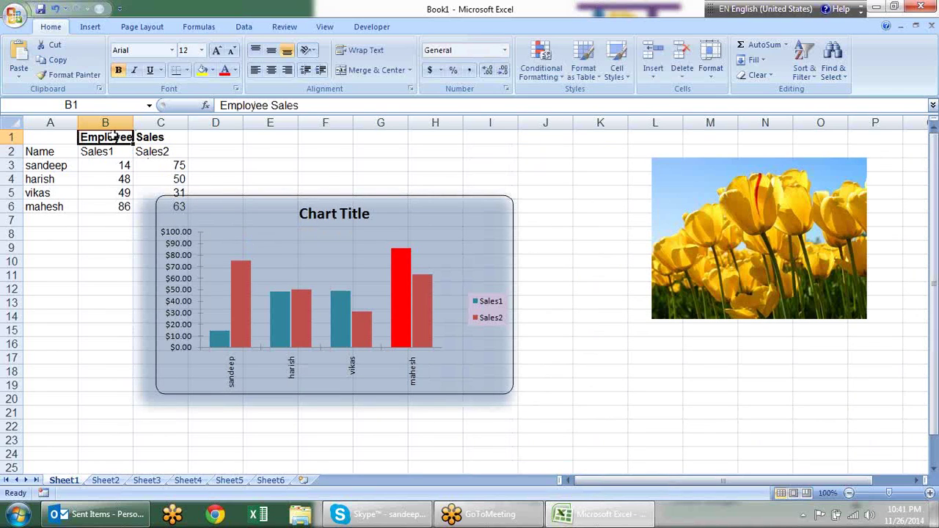
pyautogui.click(334, 211)
# Link the chart title to cell B1 with a formula so it reads 'Employee Sales'
pyautogui.click(342, 218)
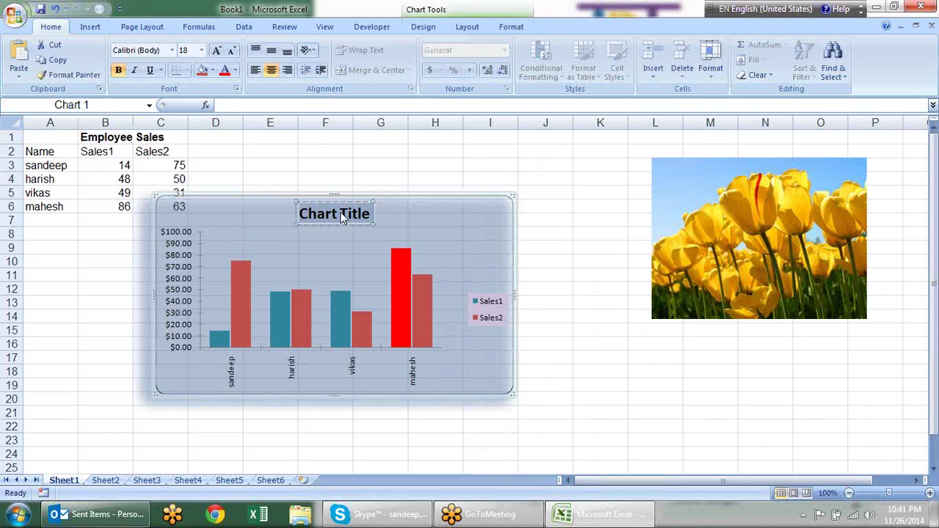
pyautogui.click(325, 214)
pyautogui.click(333, 202)
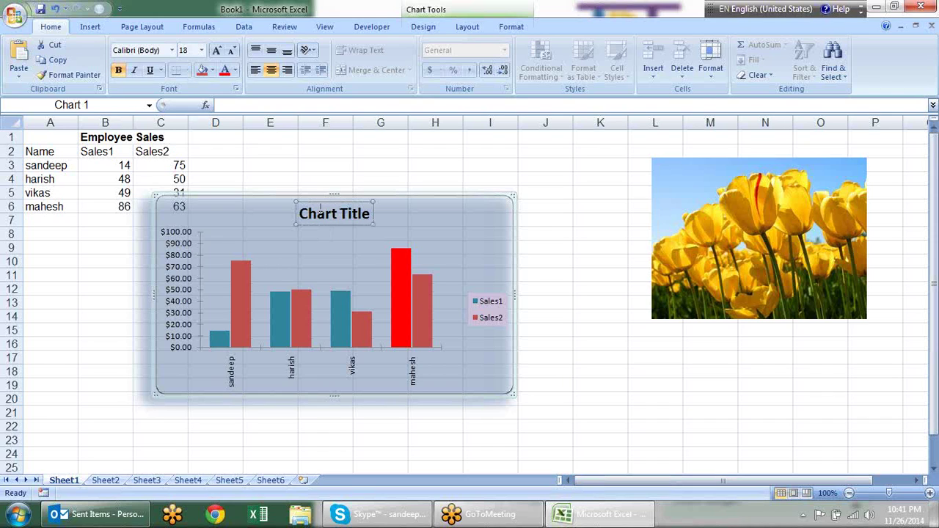
pyautogui.click(240, 106)
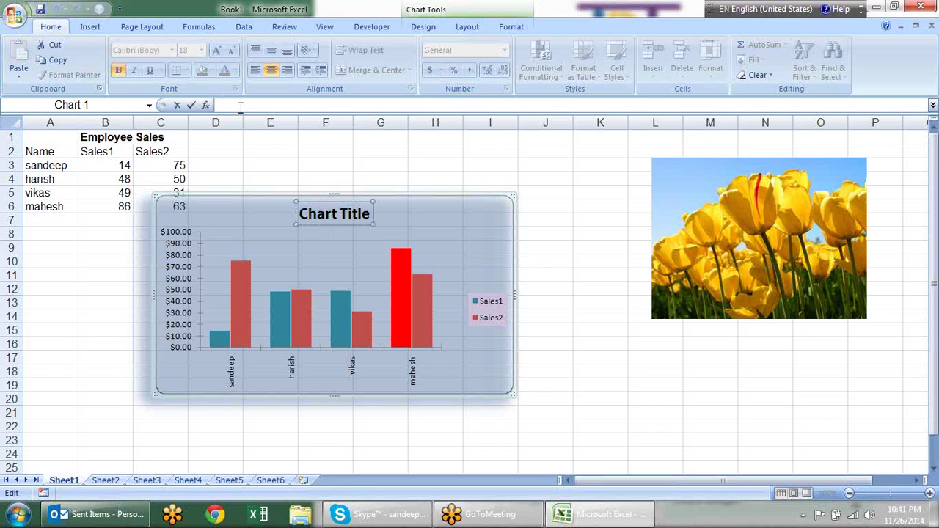
pyautogui.write('=')
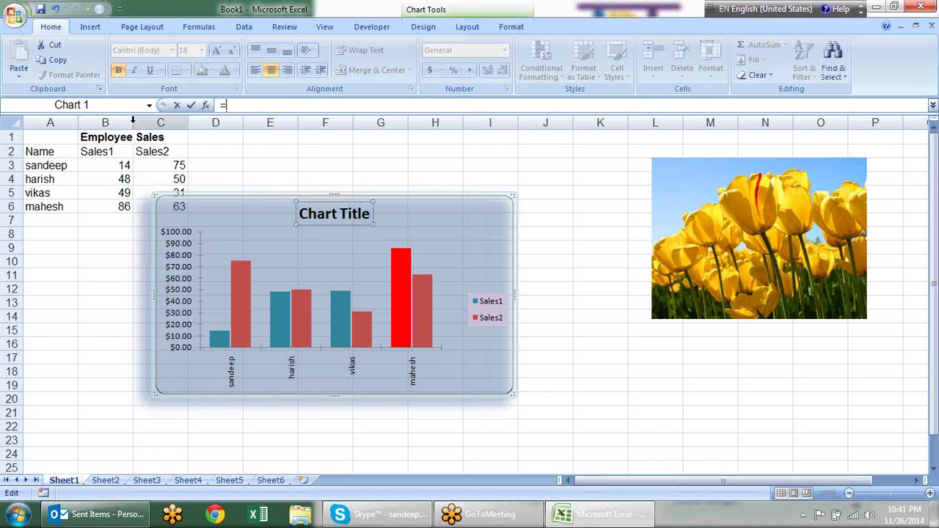
pyautogui.click(105, 138)
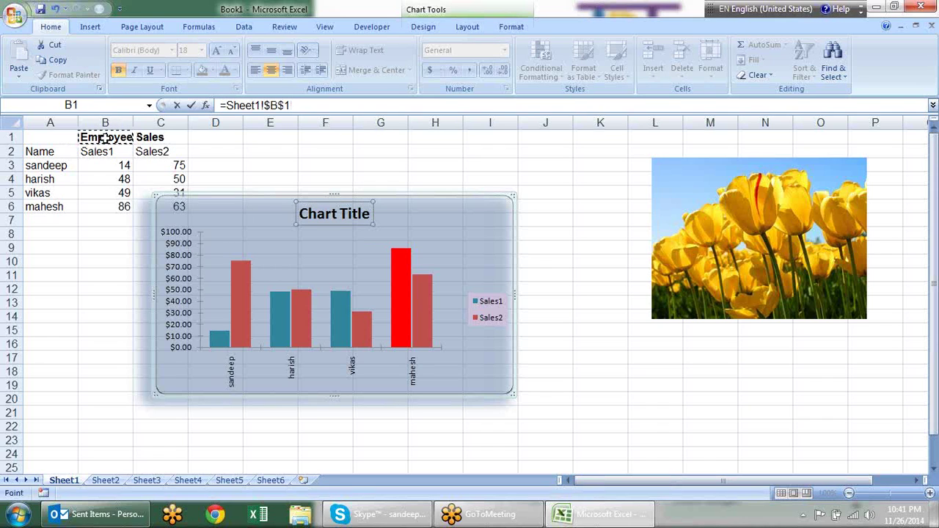
pyautogui.press('Return')
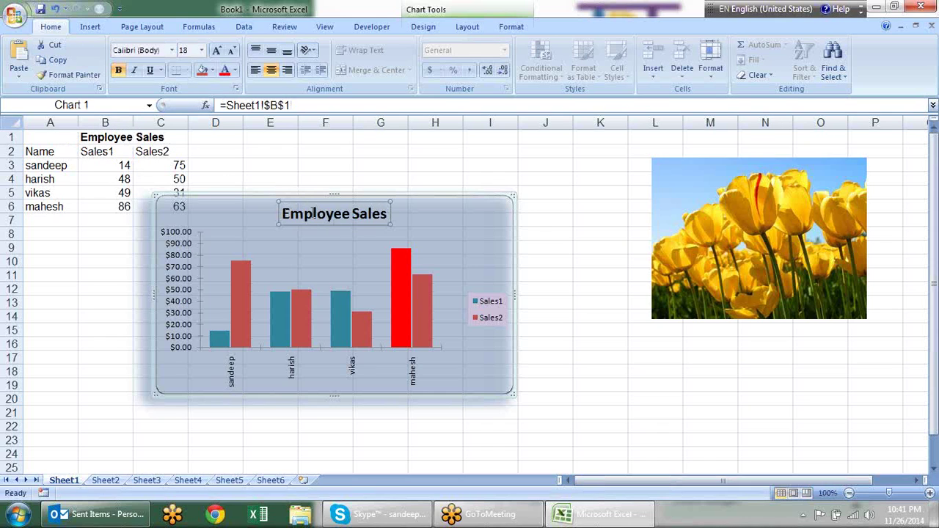
# Enter 'SALES CHART' as the heading in cell B1
pyautogui.click(121, 132)
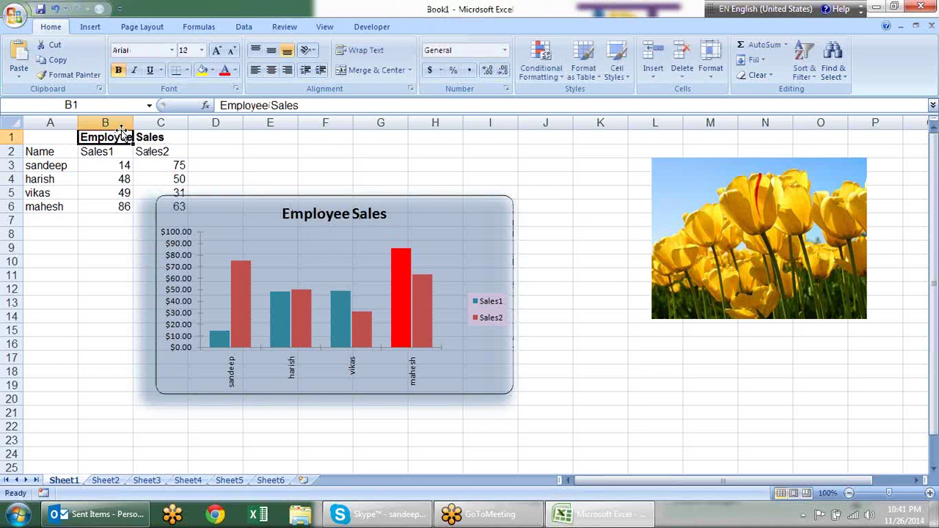
pyautogui.write('SAl')
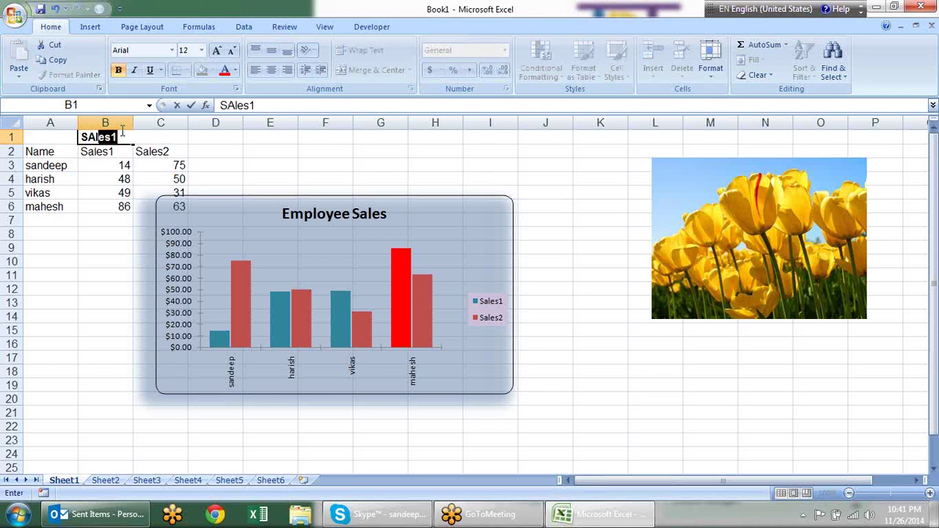
pyautogui.press('BackSpace')
pyautogui.press('BackSpace')
pyautogui.press('BackSpace')
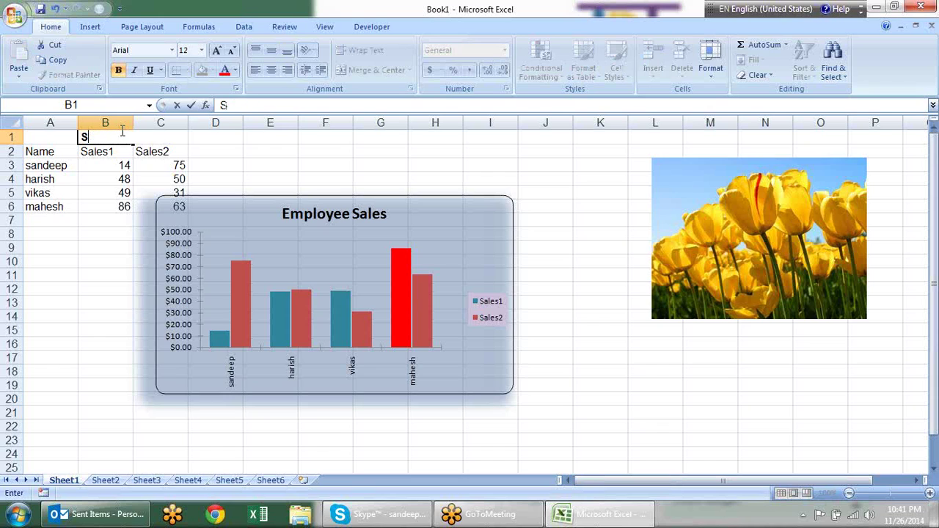
pyautogui.write('ALES C')
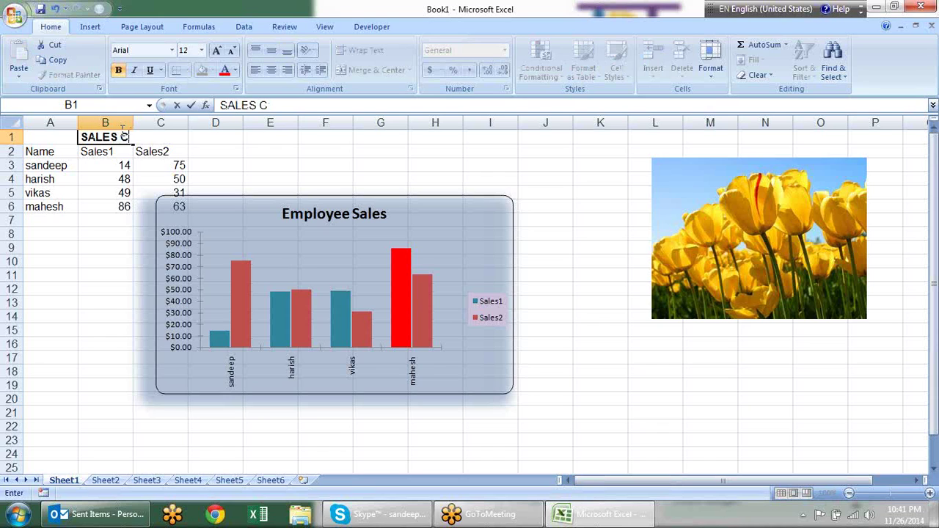
pyautogui.write('HART')
pyautogui.press('Return')
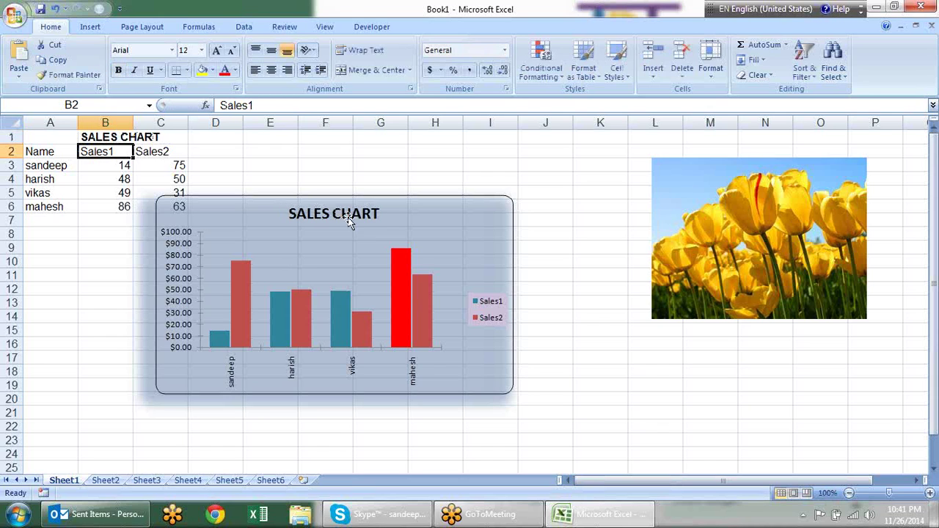
# Confirm the chart title is linked to B1, then move the chart right beside the tulips
pyautogui.click(372, 214)
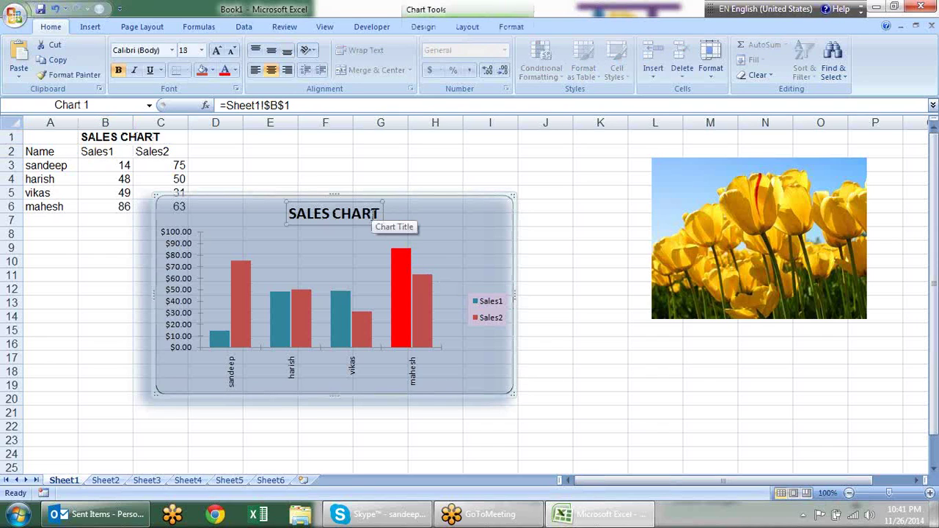
pyautogui.click(440, 198)
pyautogui.moveTo(437, 197); pyautogui.dragTo(574, 173)
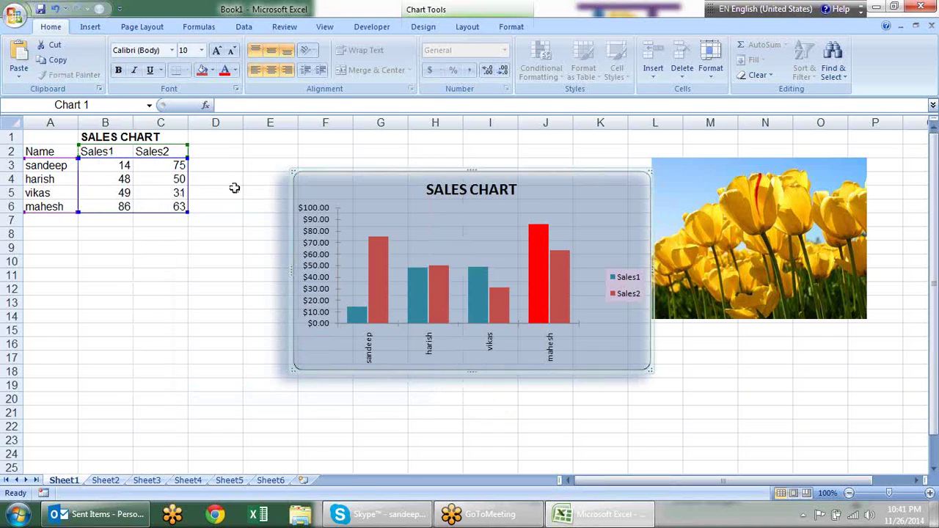
# Set harish's Sales1 in B4 to 56 and vikas's Sales1 in B5 to 90, then nudge the chart up-left
pyautogui.click(152, 185)
pyautogui.click(124, 176)
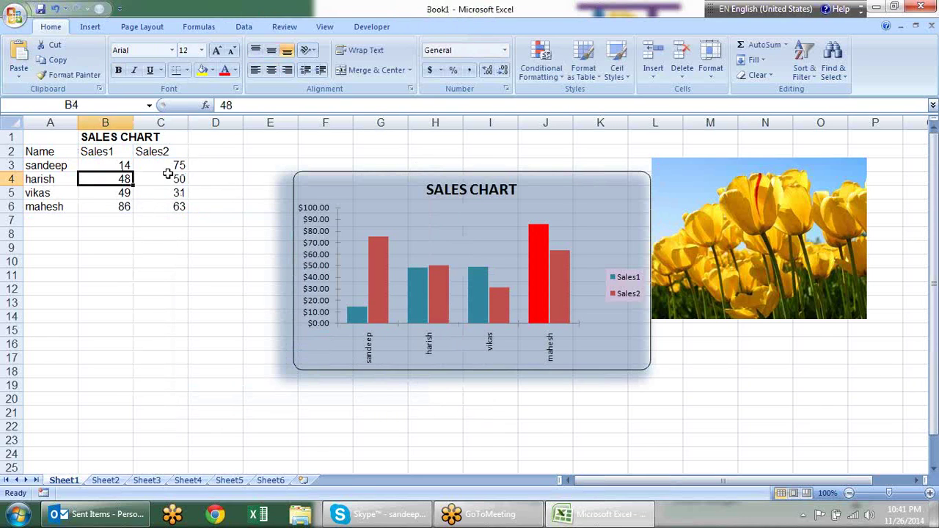
pyautogui.write('56')
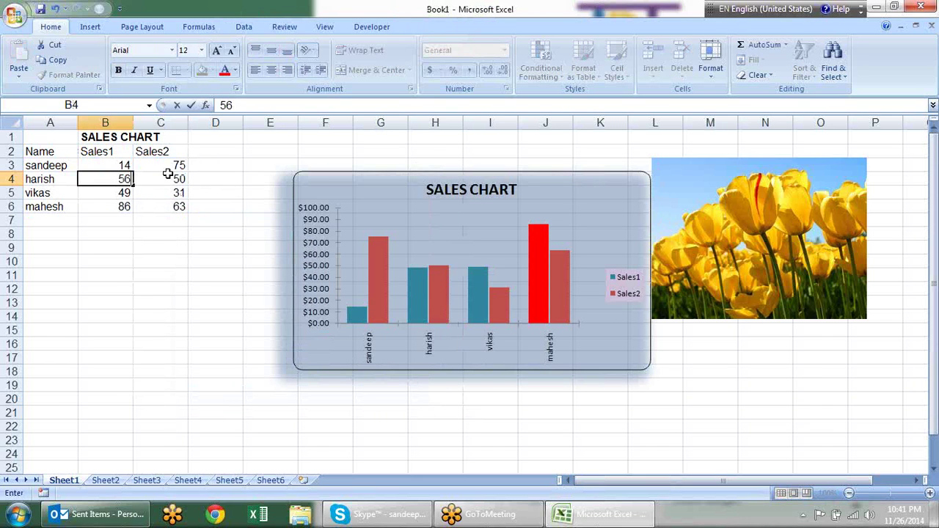
pyautogui.press('Return')
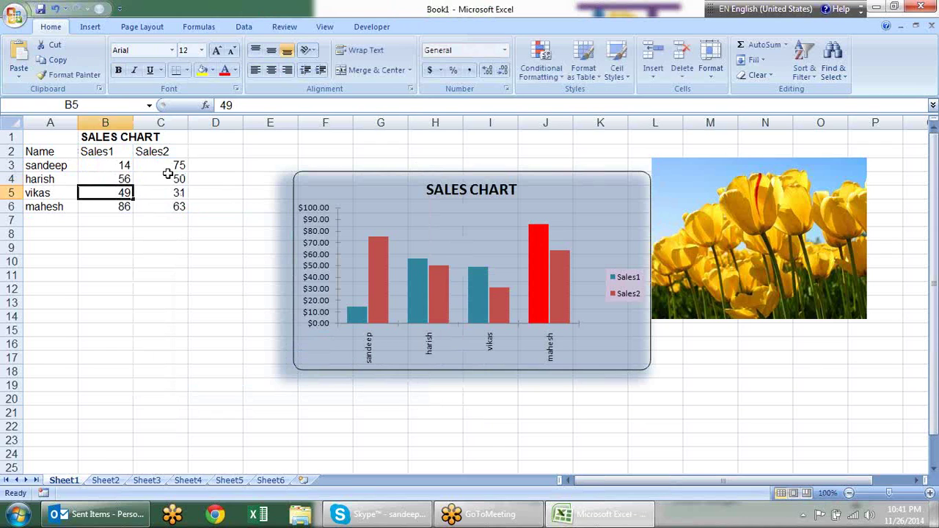
pyautogui.write('90')
pyautogui.press('Return')
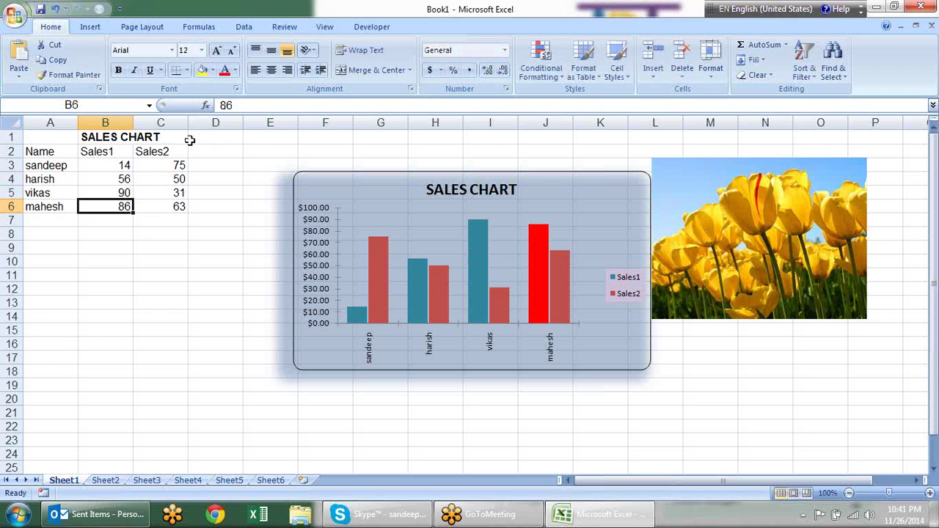
pyautogui.moveTo(589, 193)
pyautogui.mouseDown()
pyautogui.moveTo(550, 180)
pyautogui.moveTo(571, 172)
pyautogui.mouseUp()
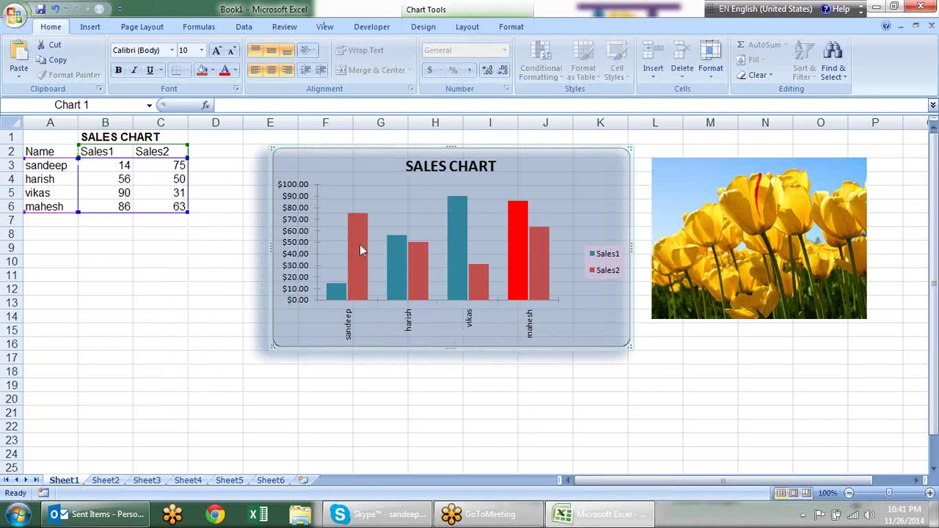
pyautogui.click(548, 394)
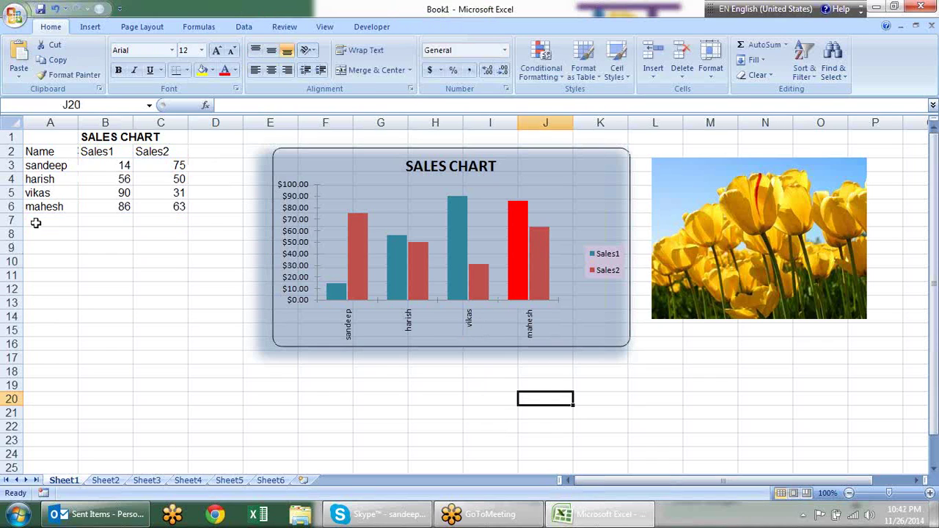
# Copy the sales table A1:C6 and paste it onto Sheet2
pyautogui.moveTo(49, 143); pyautogui.dragTo(159, 208)
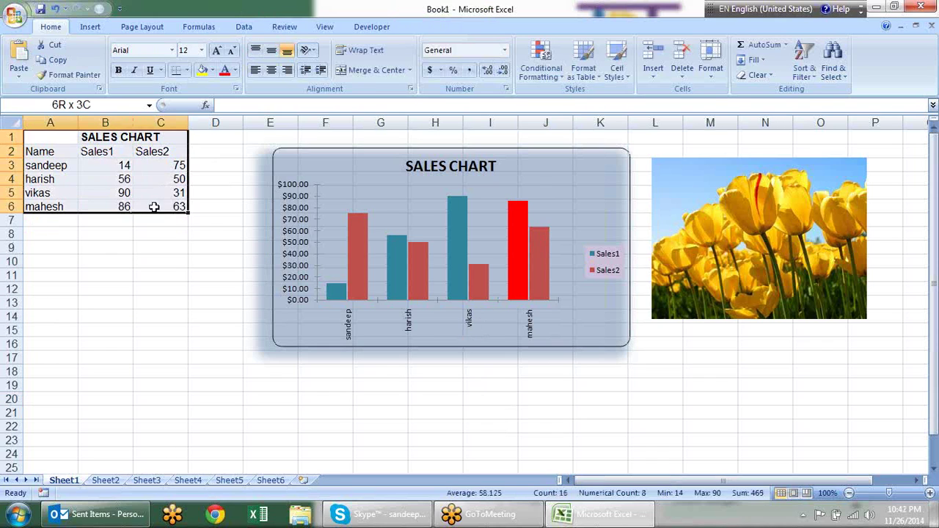
pyautogui.hotkey('ctrl', 'c')
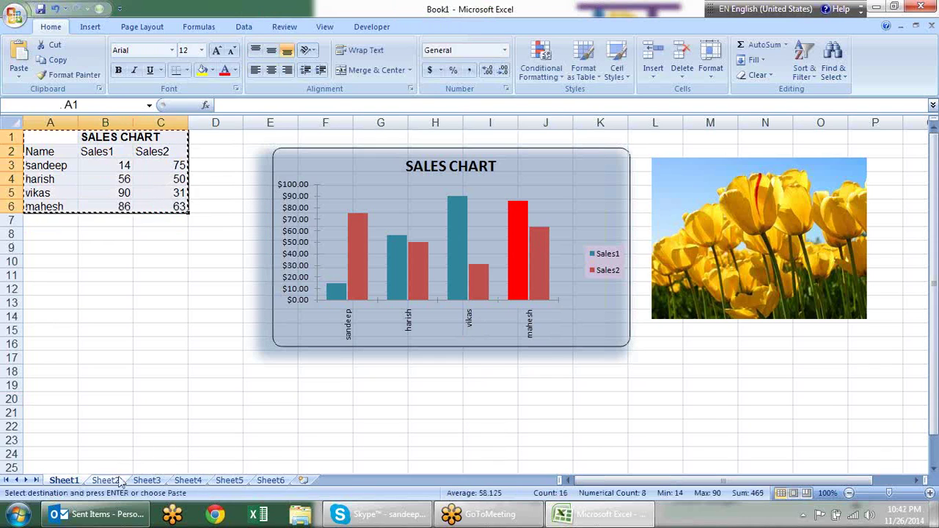
pyautogui.click(107, 480)
pyautogui.hotkey('ctrl', 'v')
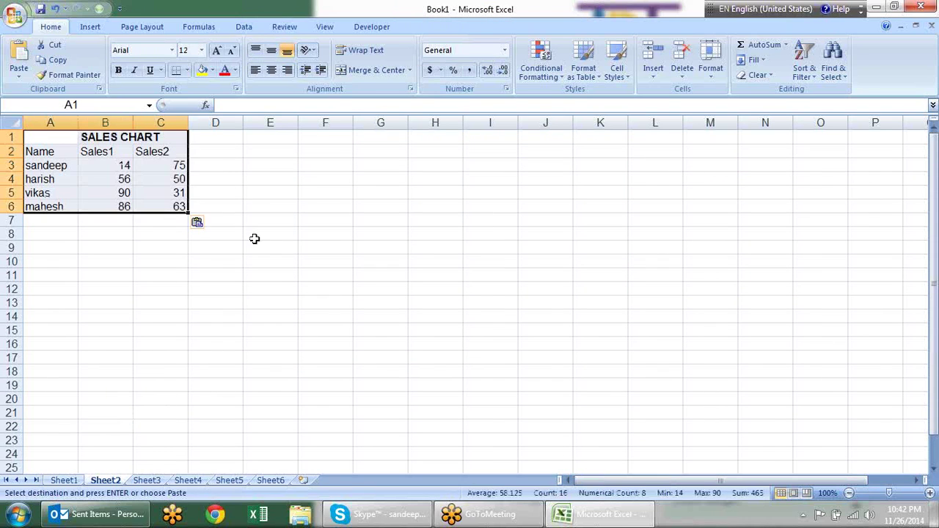
# Fill Sheet2's B3:C6 with =RANDBETWEEN(10,90)
pyautogui.click(129, 166)
pyautogui.moveTo(129, 165); pyautogui.dragTo(178, 207)
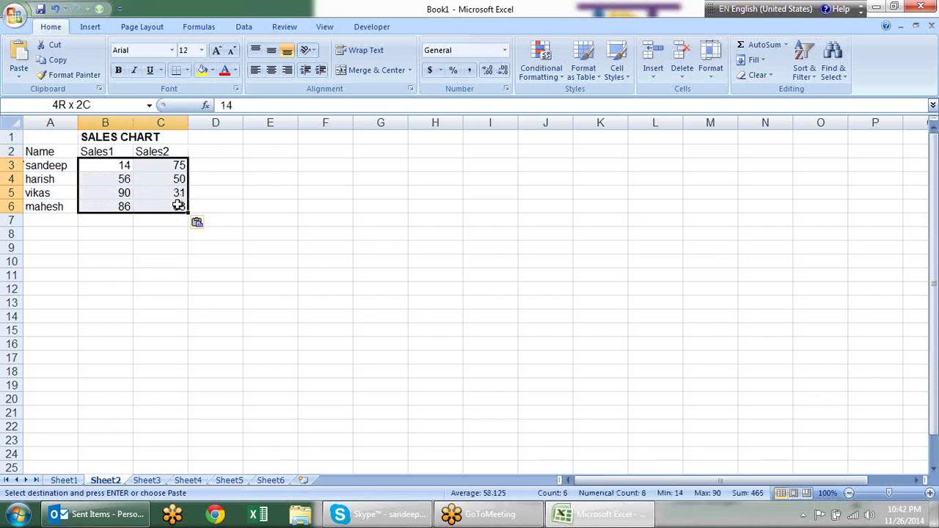
pyautogui.write('=R')
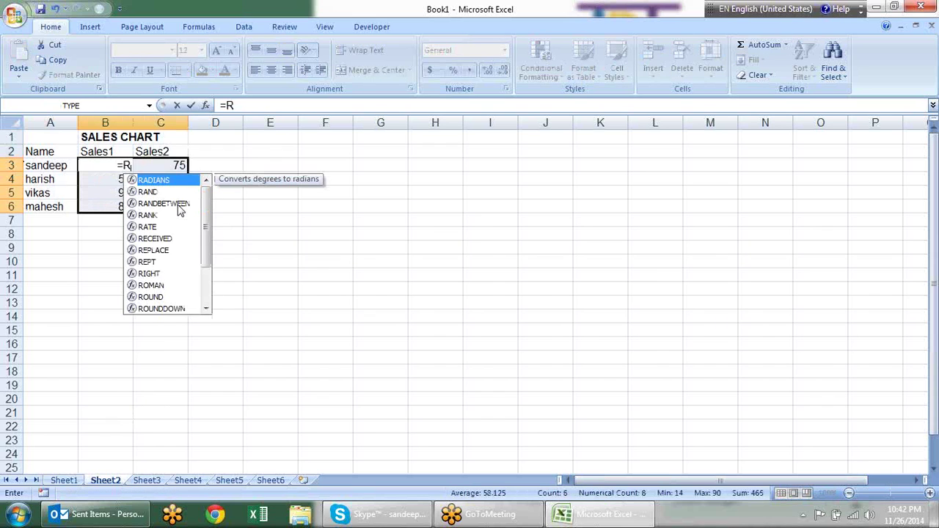
pyautogui.press('Down')
pyautogui.press('Down')
pyautogui.press('Tab')
pyautogui.press('Up')
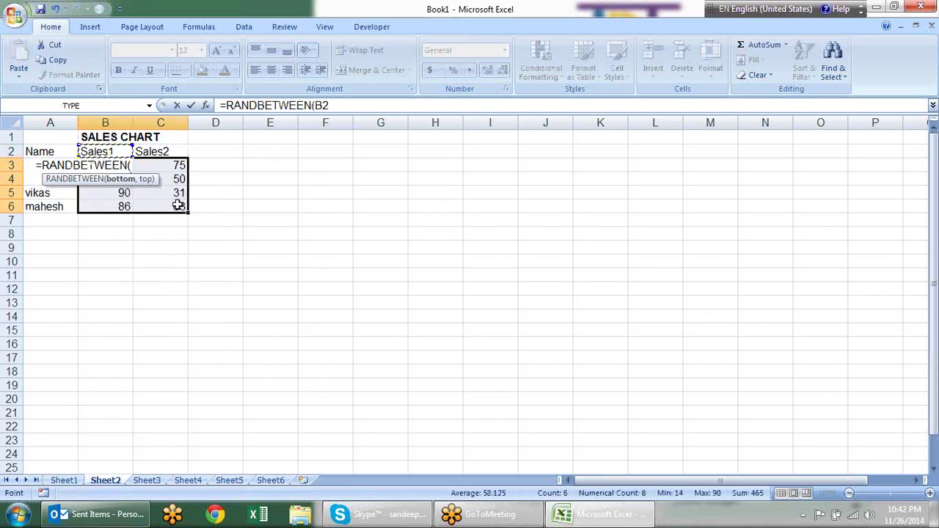
pyautogui.press('BackSpace')
pyautogui.press('BackSpace')
pyautogui.write('10,90)')
pyautogui.hotkey('ctrl', 'Return')
# Convert the B3:C6 random formulas into fixed values with Paste Special > Values
pyautogui.hotkey('ctrl', 'c')
pyautogui.hotkey('alt', 'e')
pyautogui.press('s')
pyautogui.press('v')
pyautogui.press('Return')
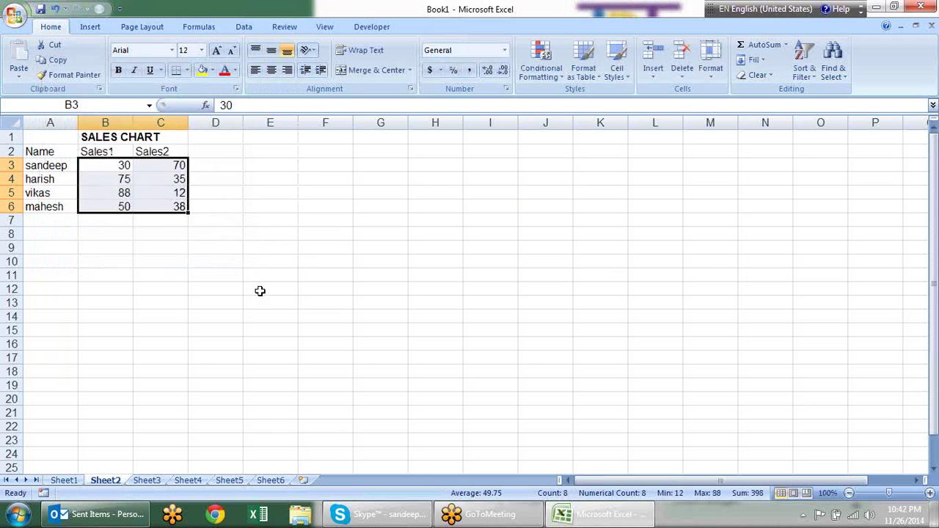
pyautogui.click(267, 302)
# Insert a clustered column chart from the Sheet2 sales table
pyautogui.click(142, 167)
pyautogui.click(93, 29)
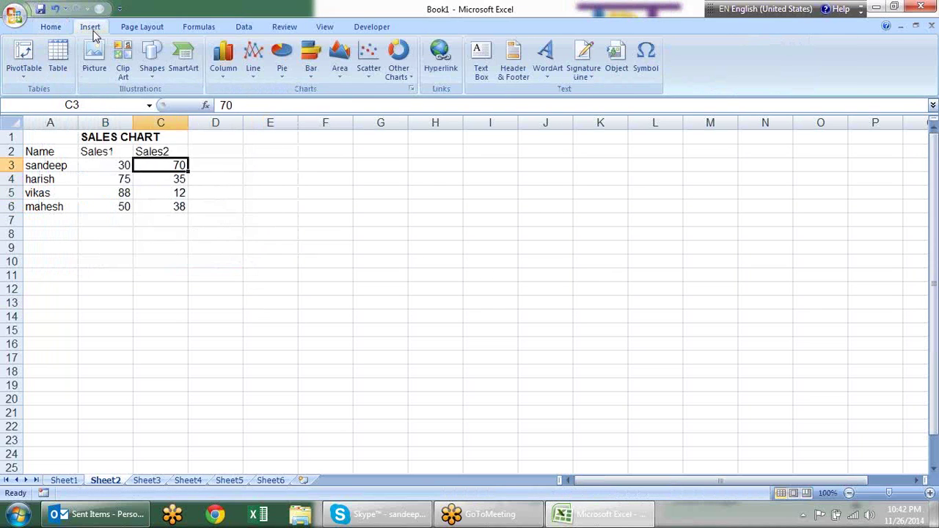
pyautogui.click(223, 63)
pyautogui.click(244, 118)
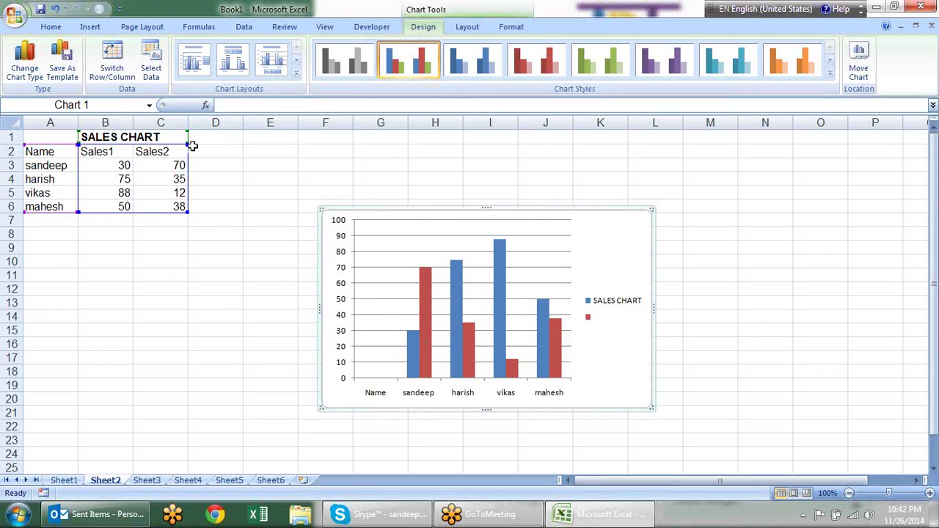
# Shrink the chart's source range to start at row 3, dropping the Name row, and check the legend
pyautogui.moveTo(77, 145); pyautogui.dragTo(79, 152)
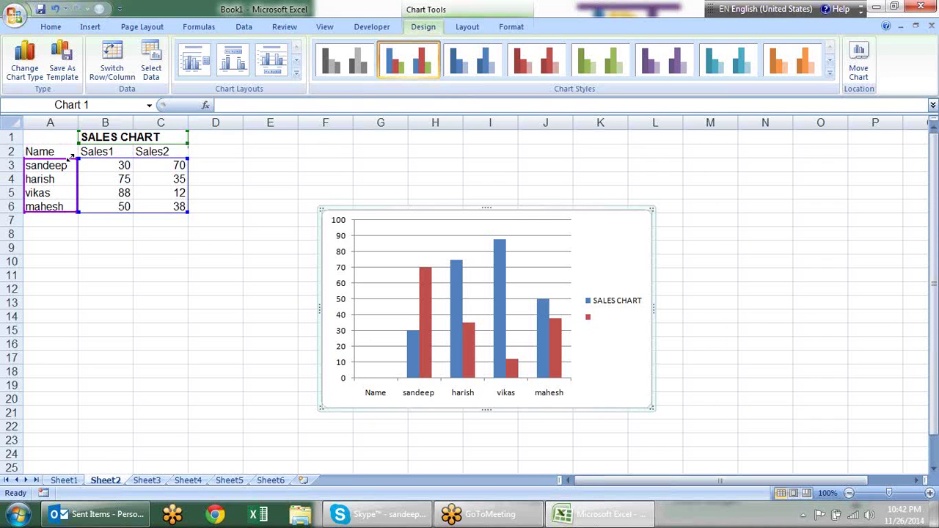
pyautogui.moveTo(76, 145); pyautogui.dragTo(76, 160)
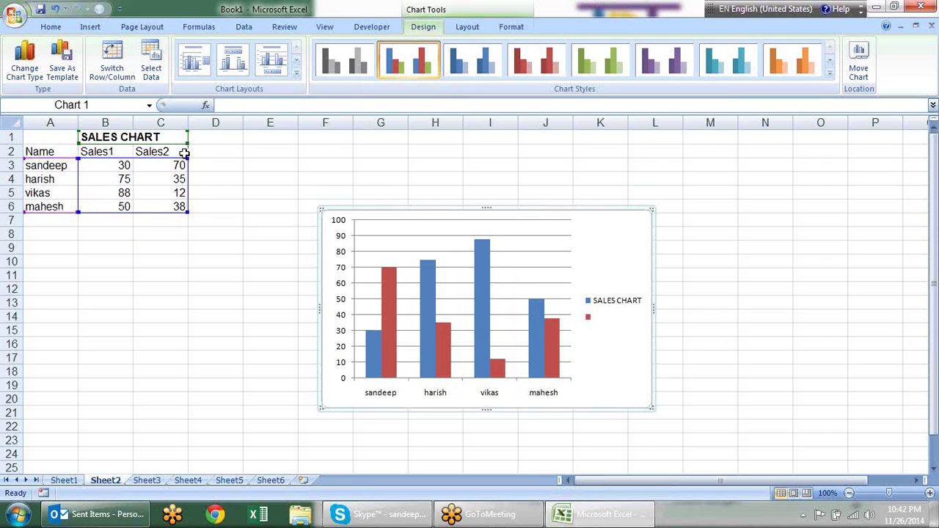
pyautogui.click(605, 309)
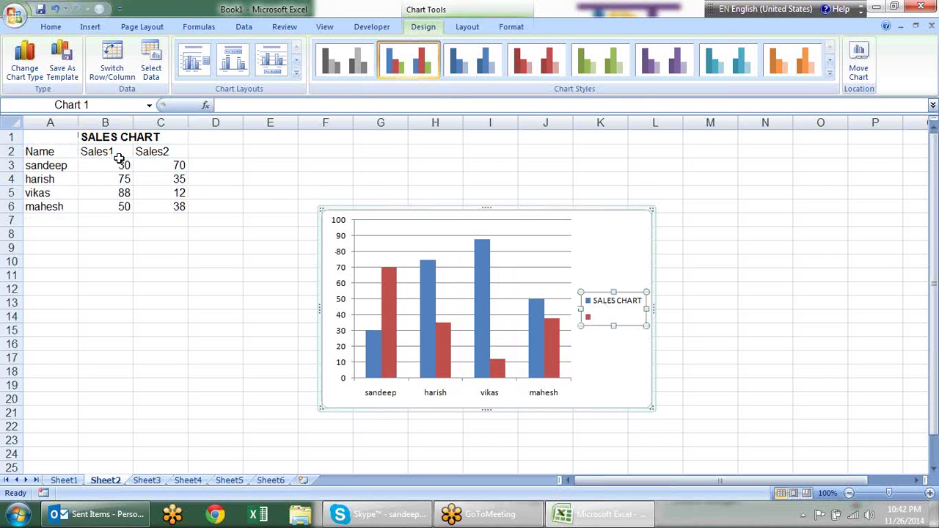
pyautogui.click(123, 164)
pyautogui.click(145, 189)
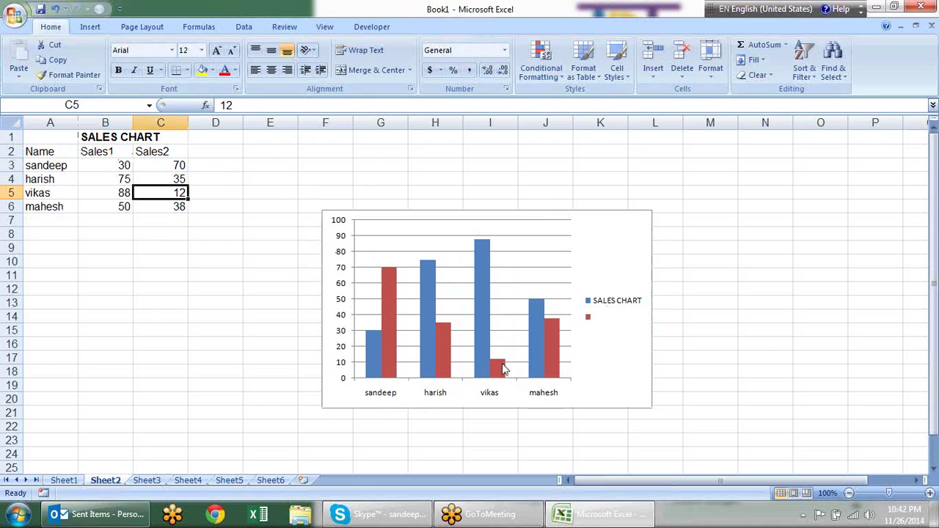
pyautogui.click(611, 308)
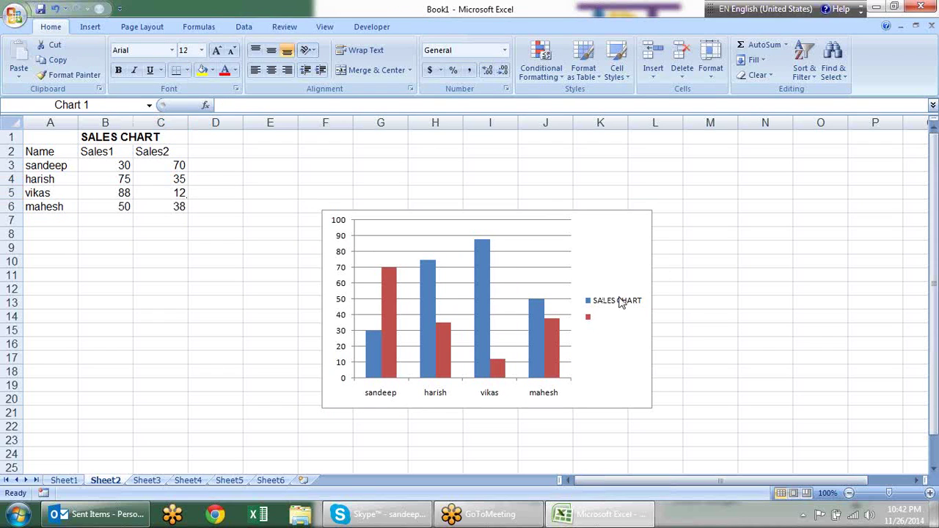
pyautogui.click(615, 306)
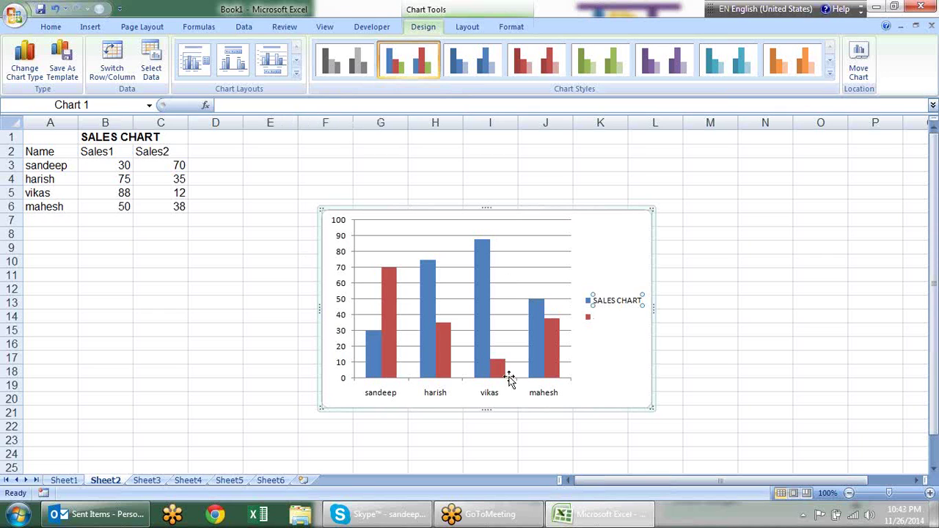
# Copy the formatted sales chart from Sheet1
pyautogui.click(576, 346)
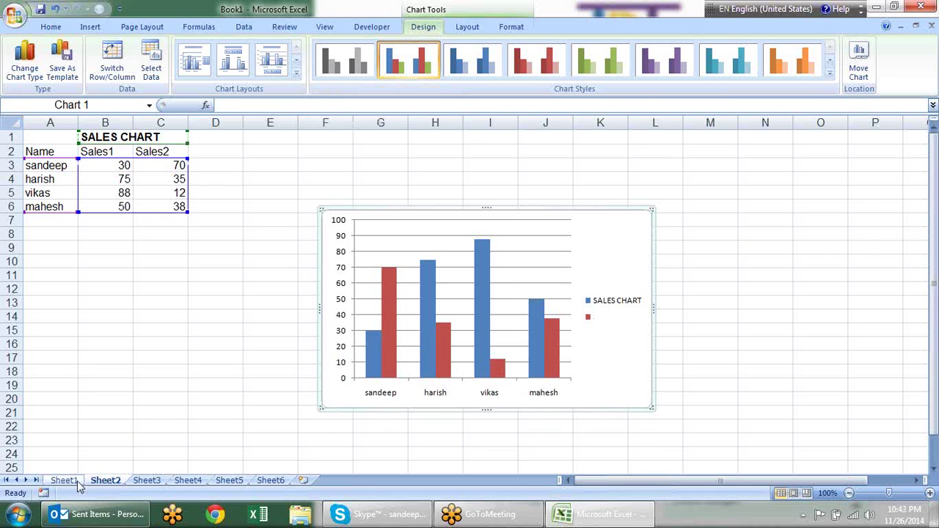
pyautogui.click(73, 481)
pyautogui.rightClick(506, 174)
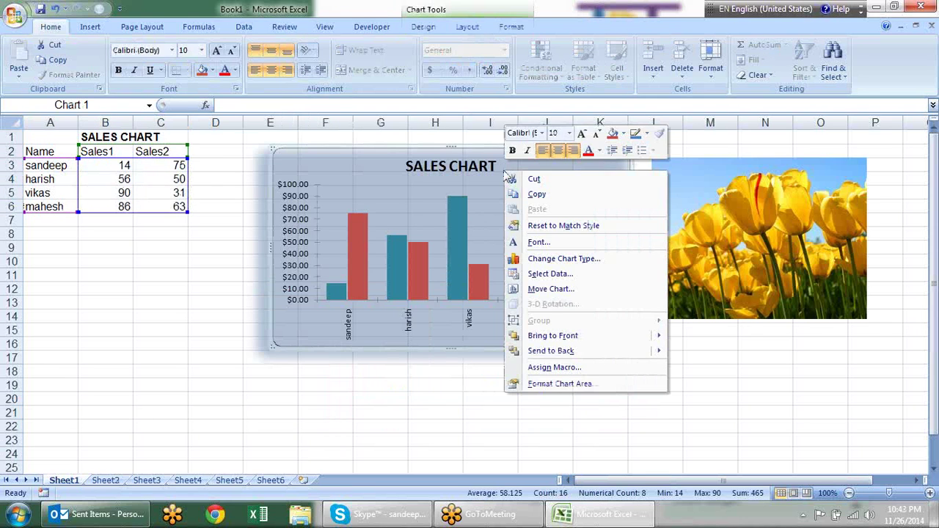
pyautogui.click(547, 197)
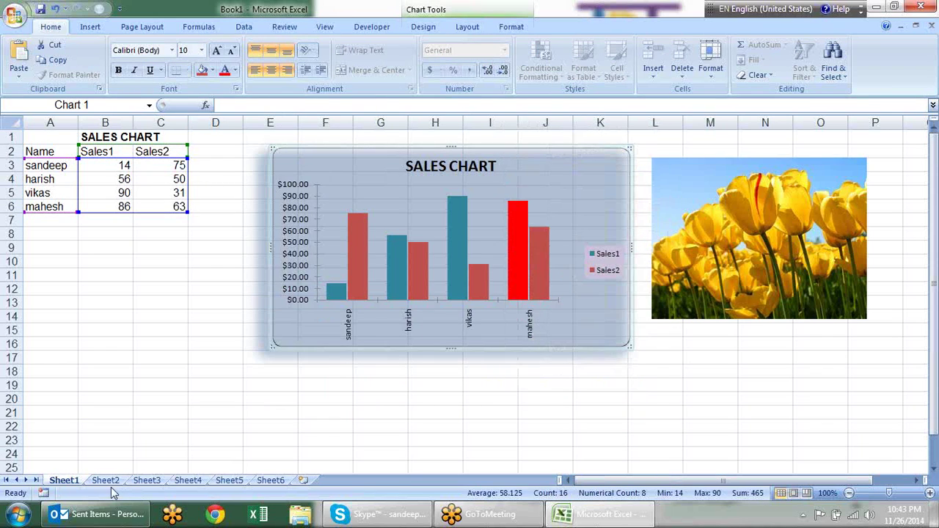
# Paste only its formats onto the Sheet2 sales chart with Paste Special > Formats
pyautogui.click(105, 480)
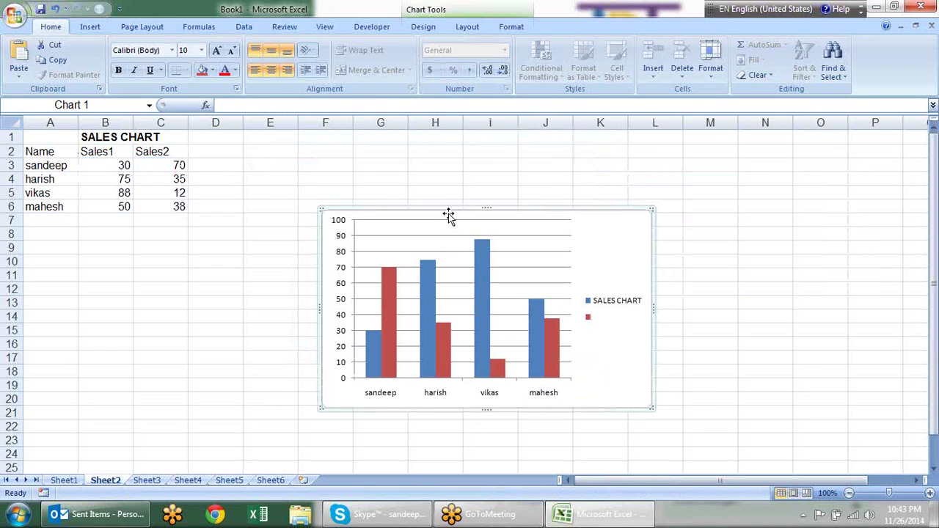
pyautogui.click(23, 78)
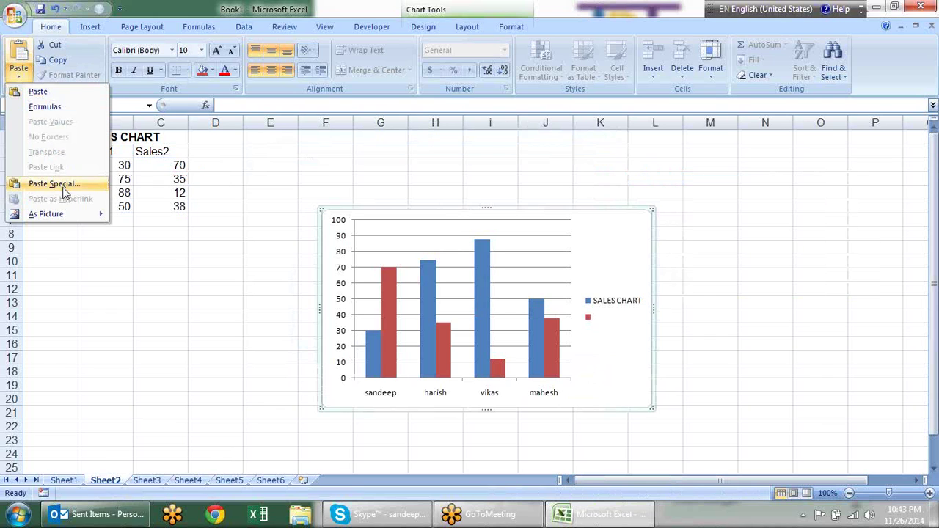
pyautogui.moveTo(63, 220)
pyautogui.click(58, 184)
pyautogui.click(139, 166)
pyautogui.click(133, 204)
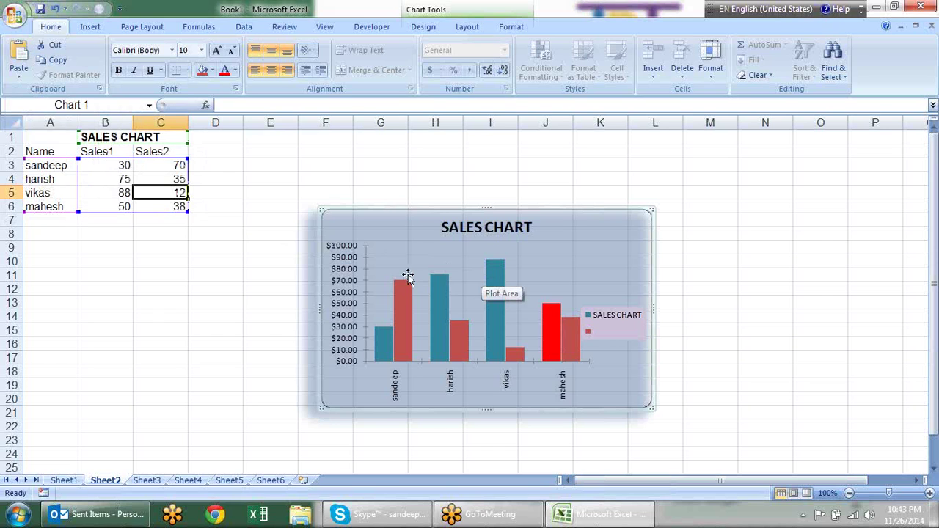
# Compare the charts by switching between Sheet1, Sheet2 and Sheet3
pyautogui.click(64, 481)
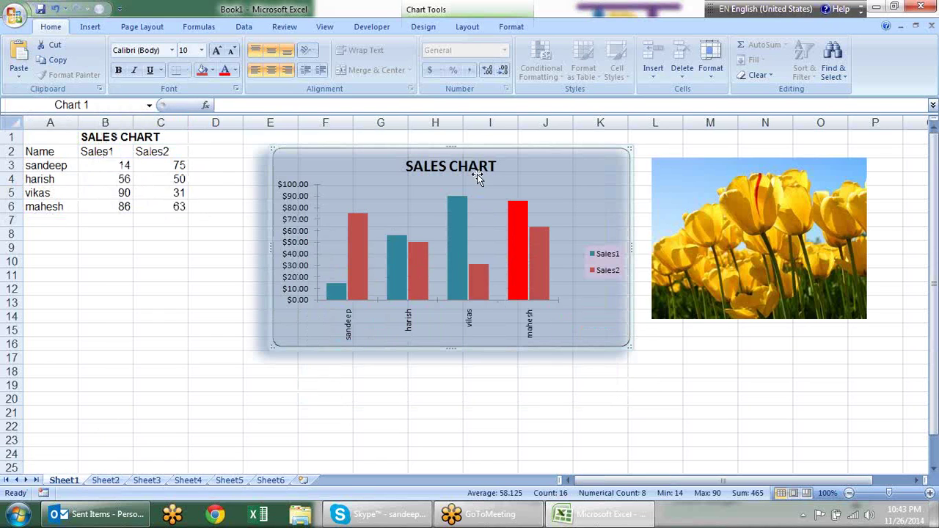
pyautogui.click(105, 481)
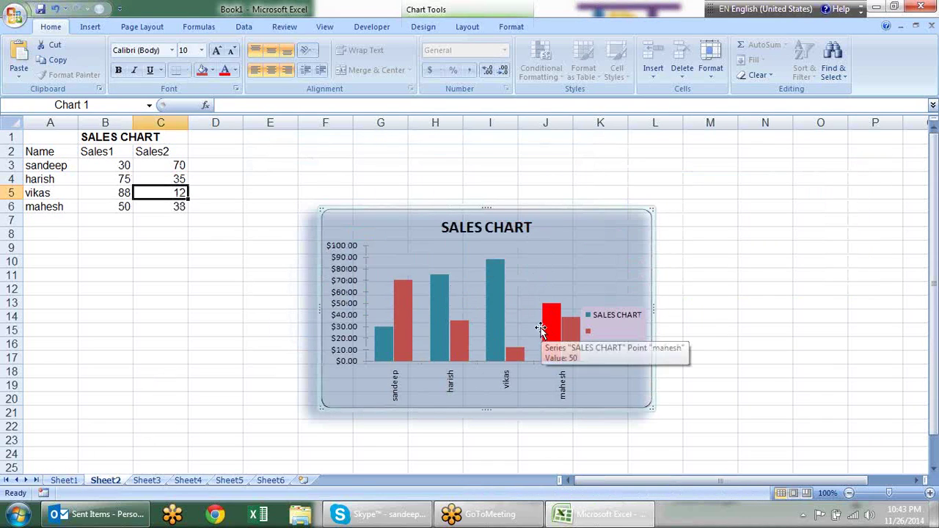
pyautogui.click(229, 290)
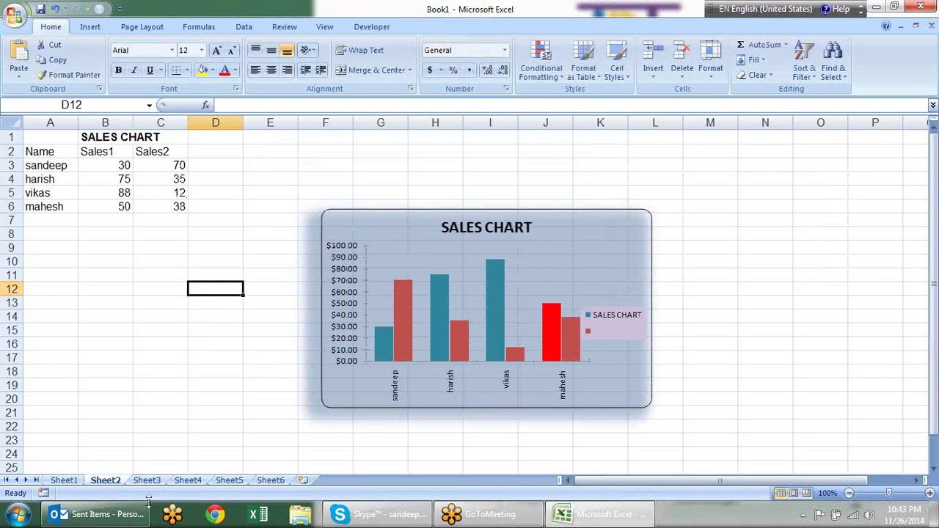
pyautogui.click(70, 481)
pyautogui.click(110, 480)
pyautogui.click(73, 481)
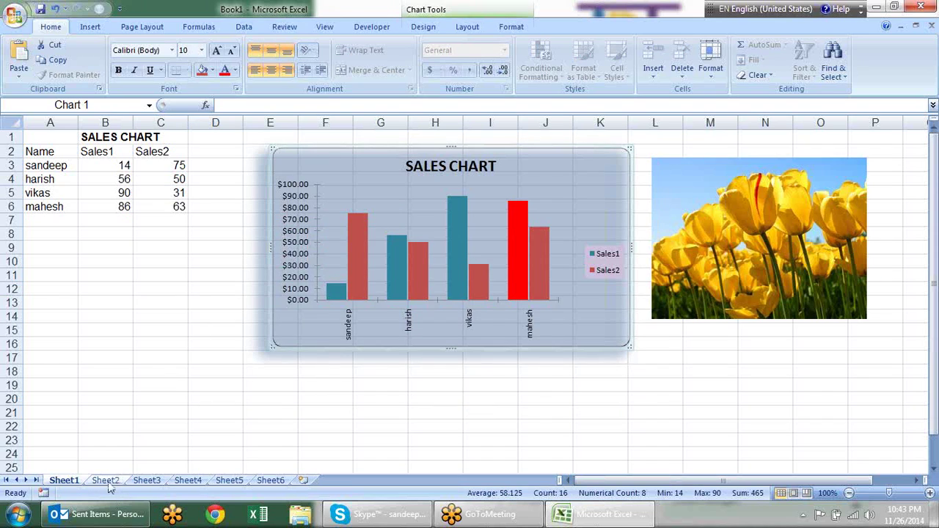
pyautogui.click(110, 481)
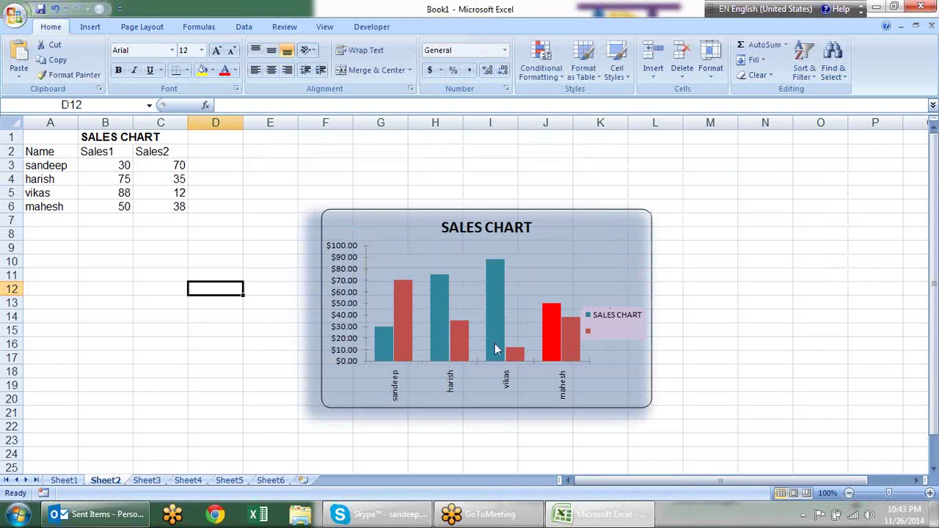
pyautogui.click(147, 481)
pyautogui.click(105, 481)
pyautogui.click(64, 481)
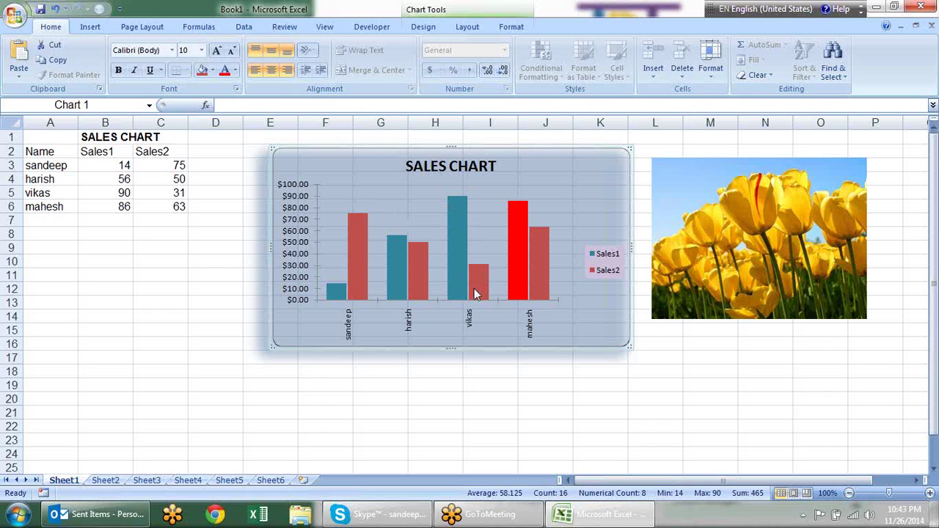
# Bring up the options menu for the red Sales2 bars on Sheet2's chart
pyautogui.rightClick(357, 256)
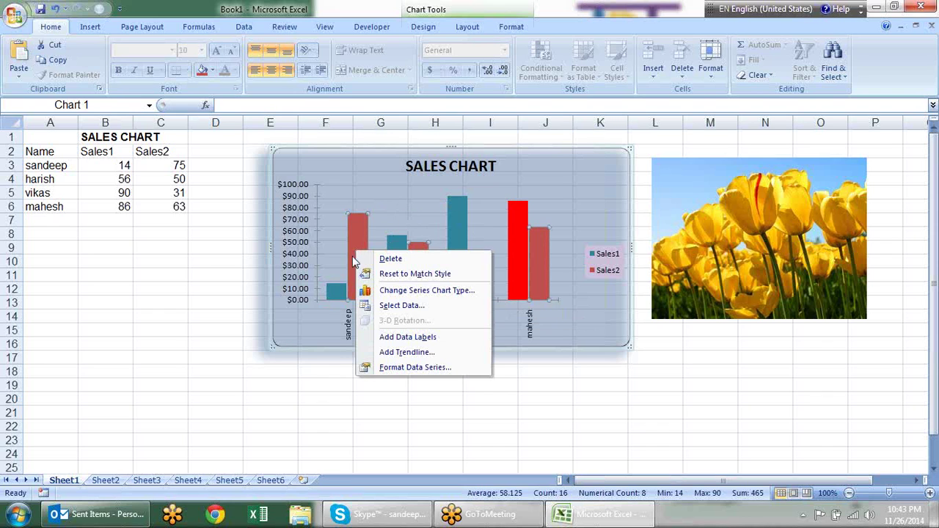
pyautogui.click(107, 496)
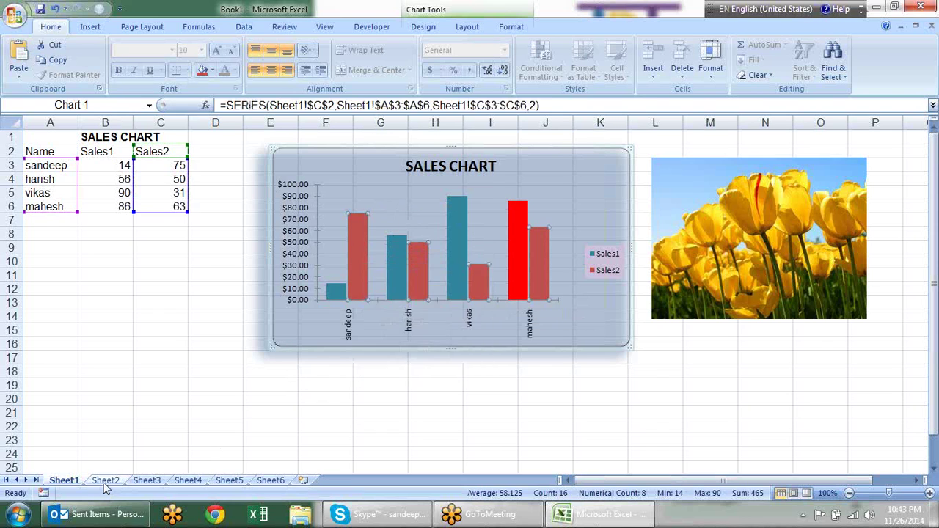
pyautogui.click(105, 482)
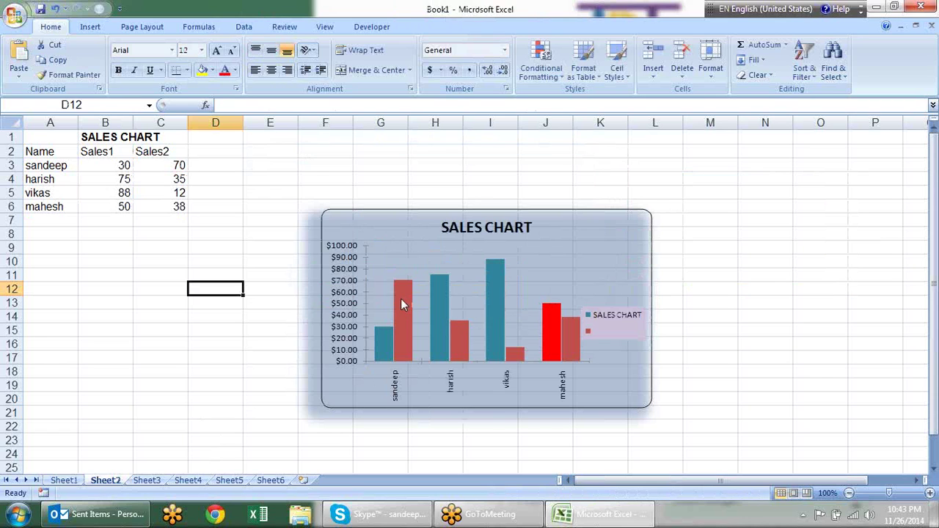
pyautogui.rightClick(401, 299)
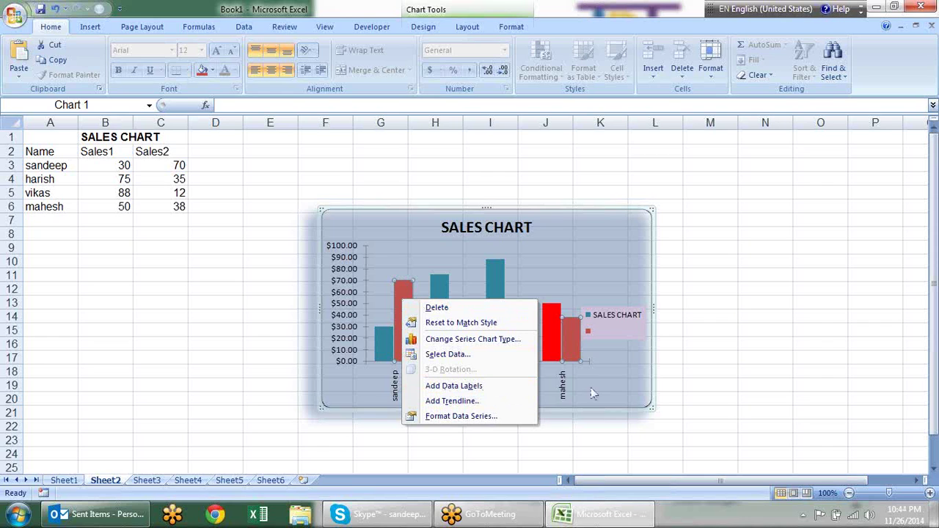
# Add data labels to the red and teal bars
pyautogui.click(503, 389)
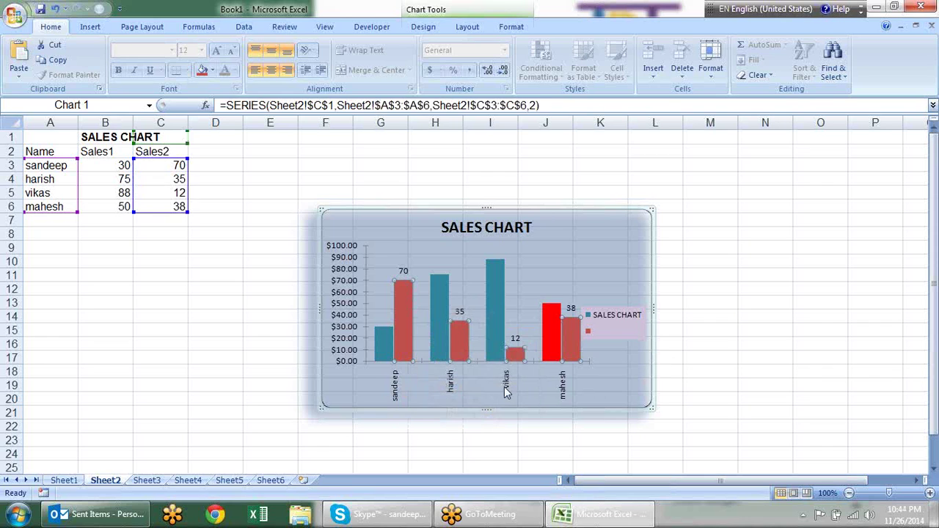
pyautogui.rightClick(441, 302)
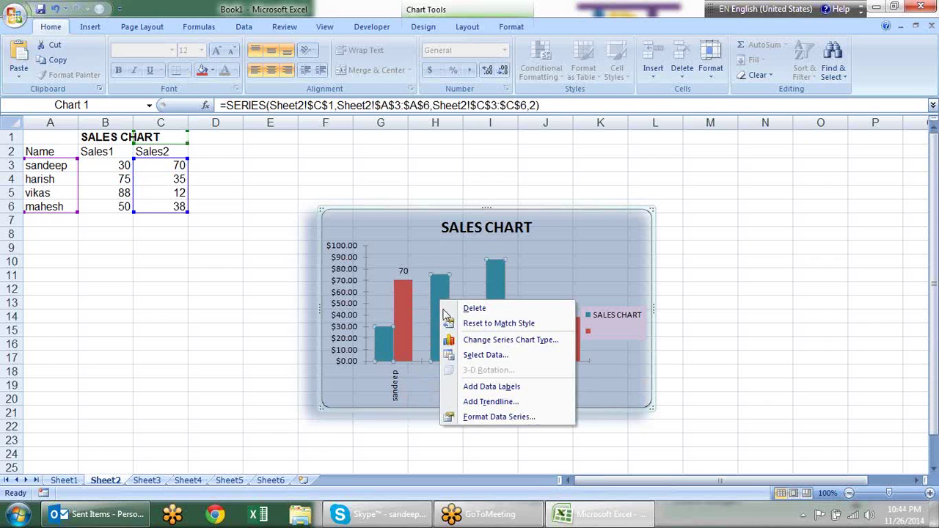
pyautogui.click(493, 386)
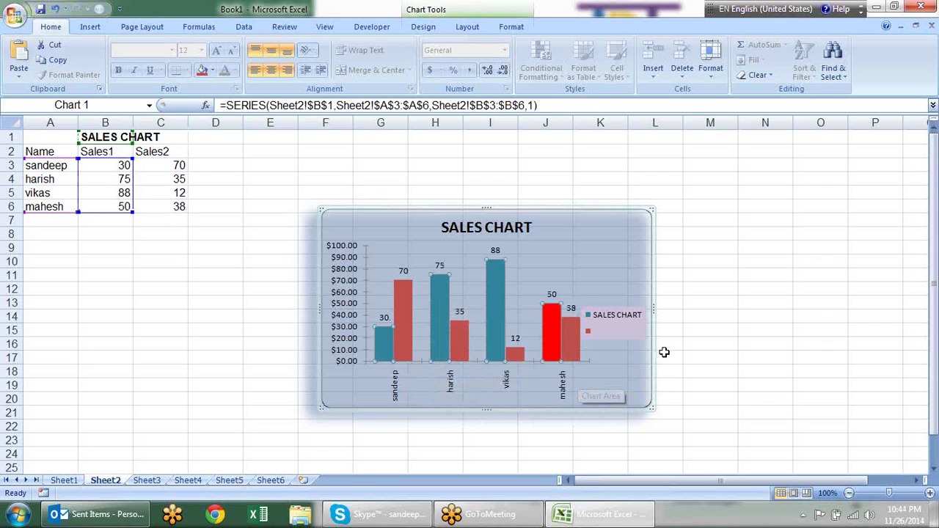
# Select the teal value labels and bring up their options menu
pyautogui.click(689, 355)
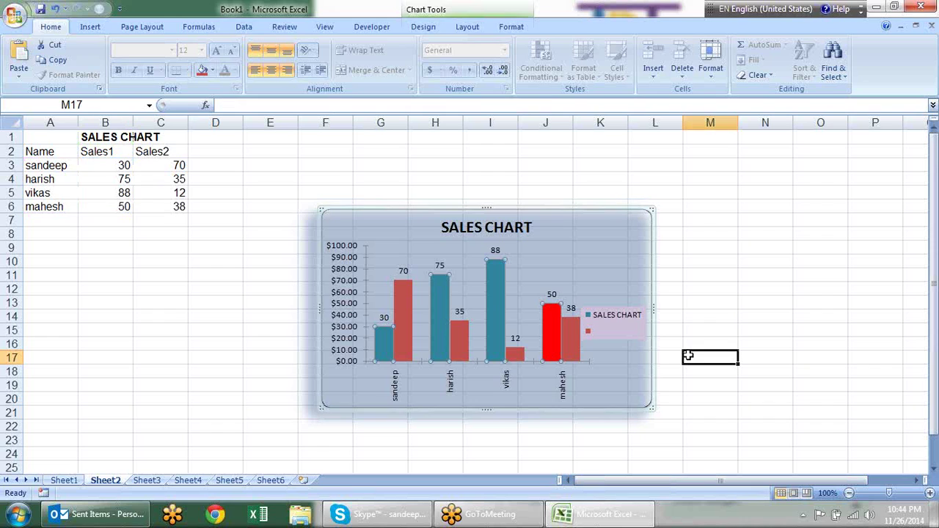
pyautogui.click(497, 253)
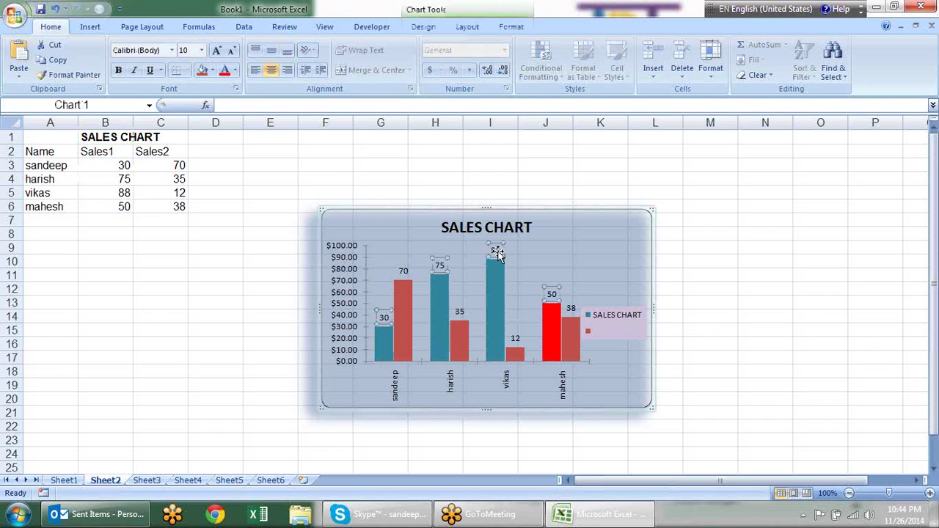
pyautogui.click(463, 314)
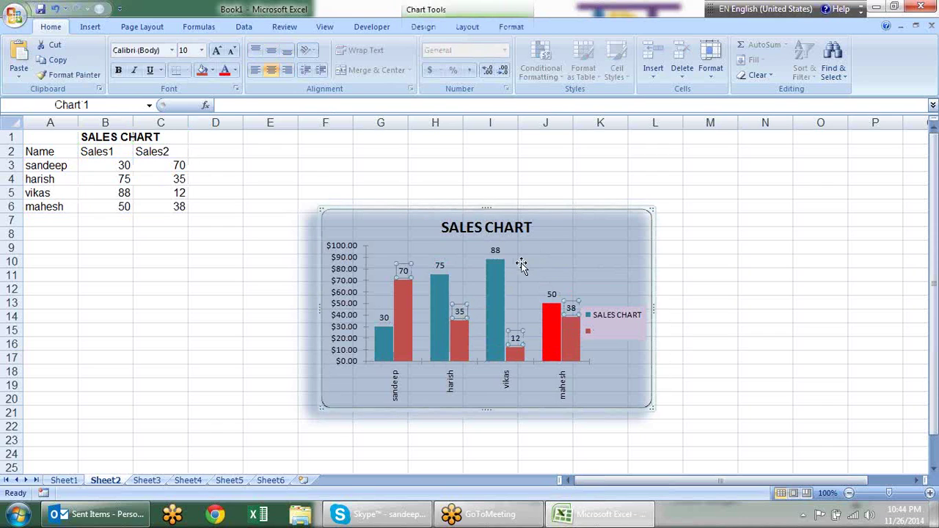
pyautogui.rightClick(493, 252)
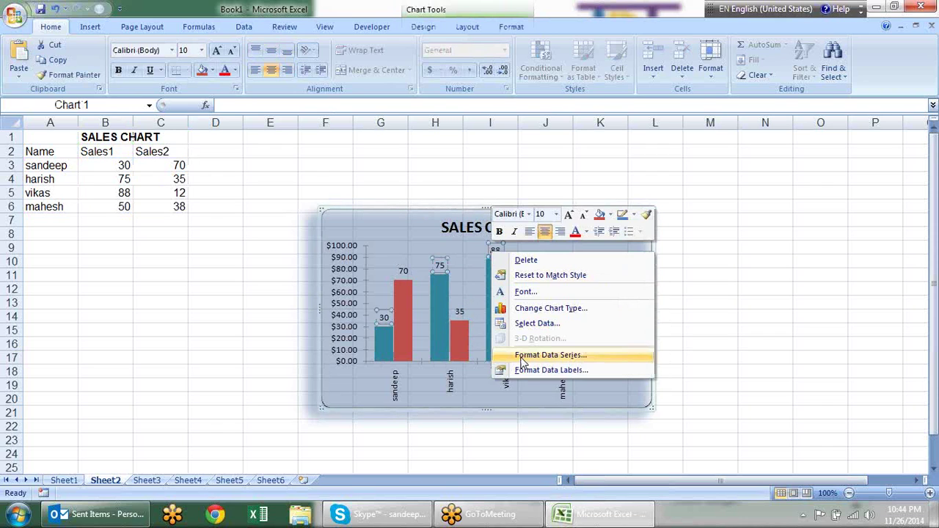
# Open Format Data Labels and try series and category names, keeping only values
pyautogui.click(576, 374)
pyautogui.moveTo(625, 129); pyautogui.dragTo(675, 111)
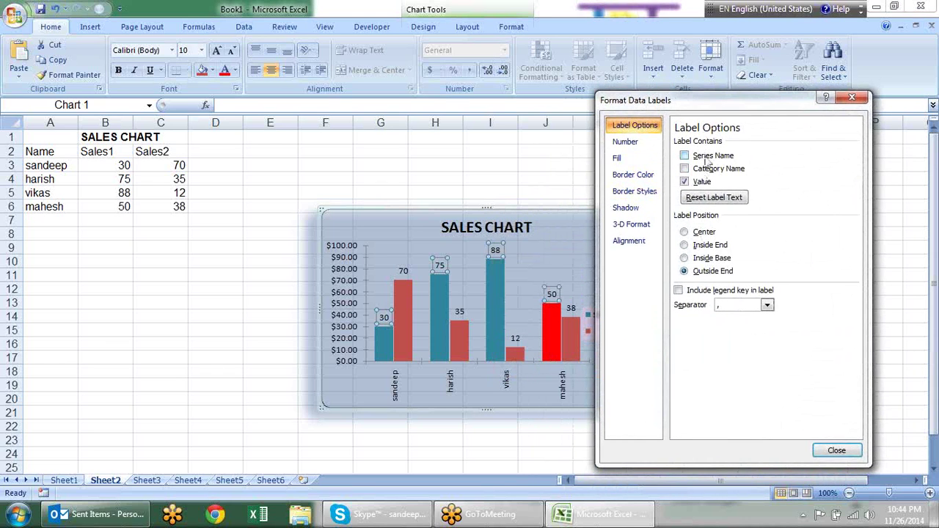
pyautogui.moveTo(701, 110); pyautogui.dragTo(741, 126)
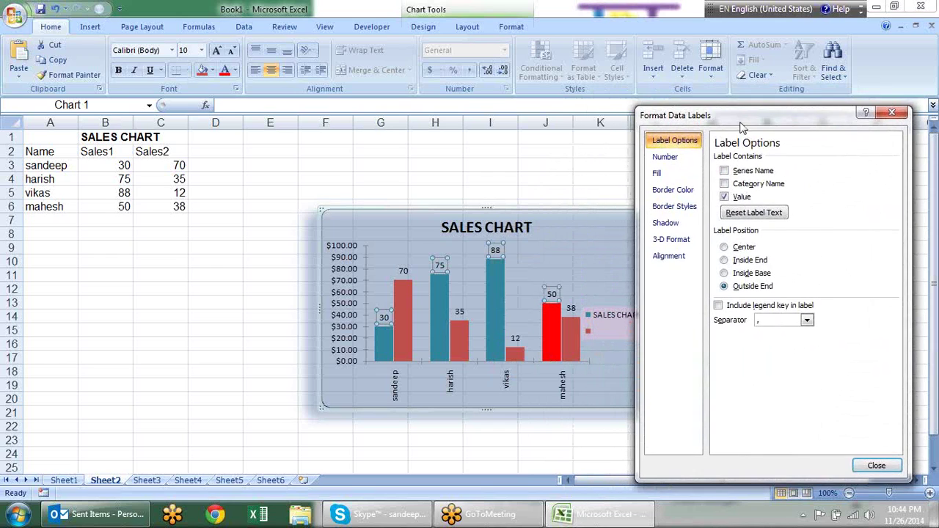
pyautogui.click(741, 175)
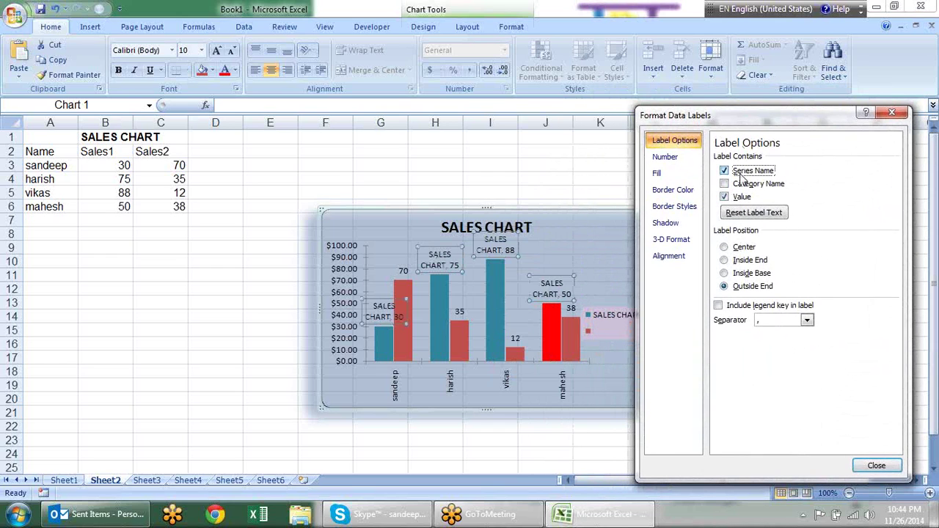
pyautogui.click(741, 174)
pyautogui.click(741, 185)
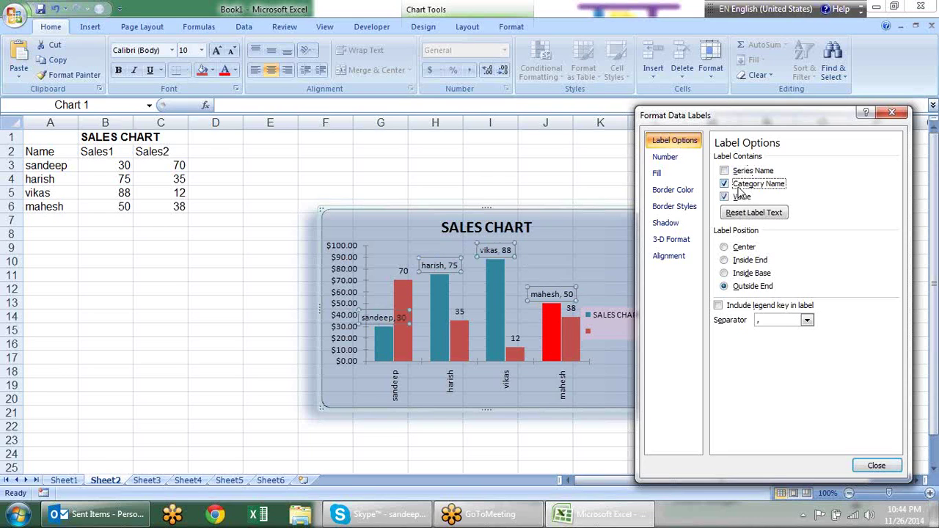
pyautogui.click(740, 186)
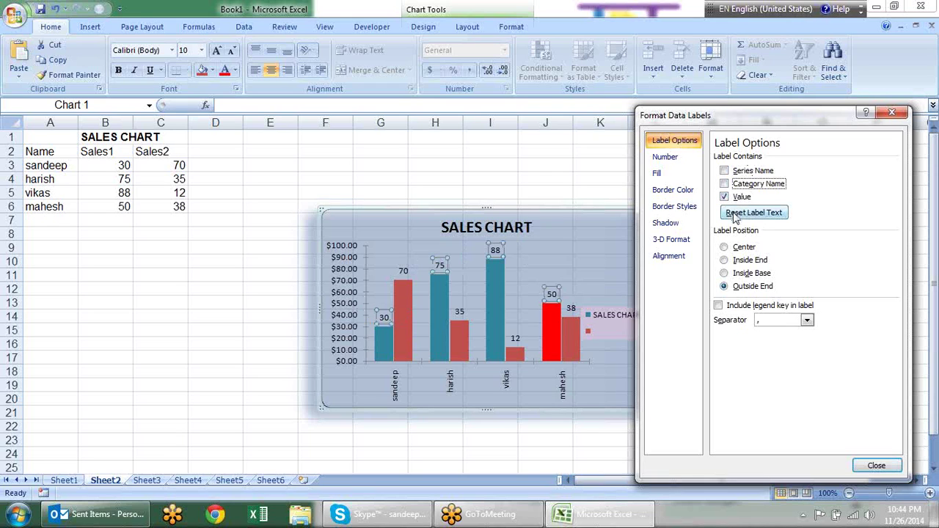
# Try label positions and set the teal labels to Outside End
pyautogui.click(725, 247)
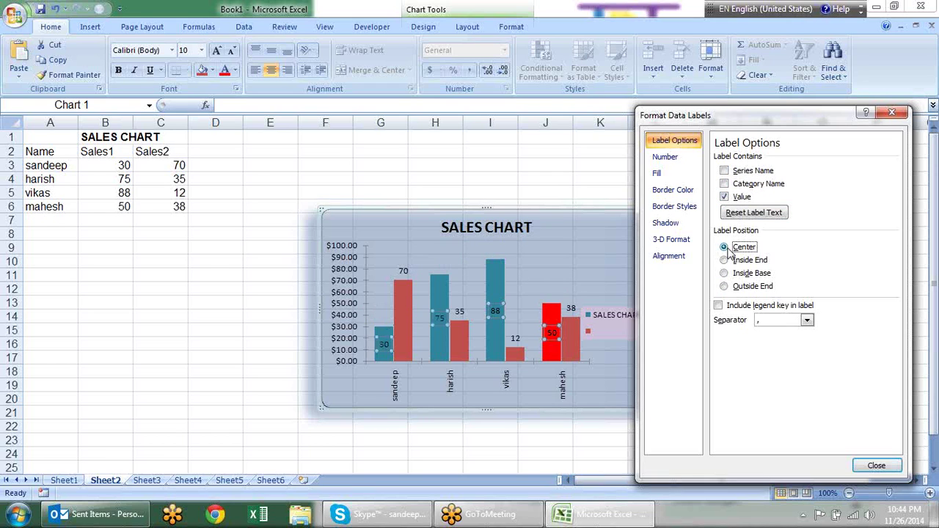
pyautogui.click(741, 263)
pyautogui.click(746, 275)
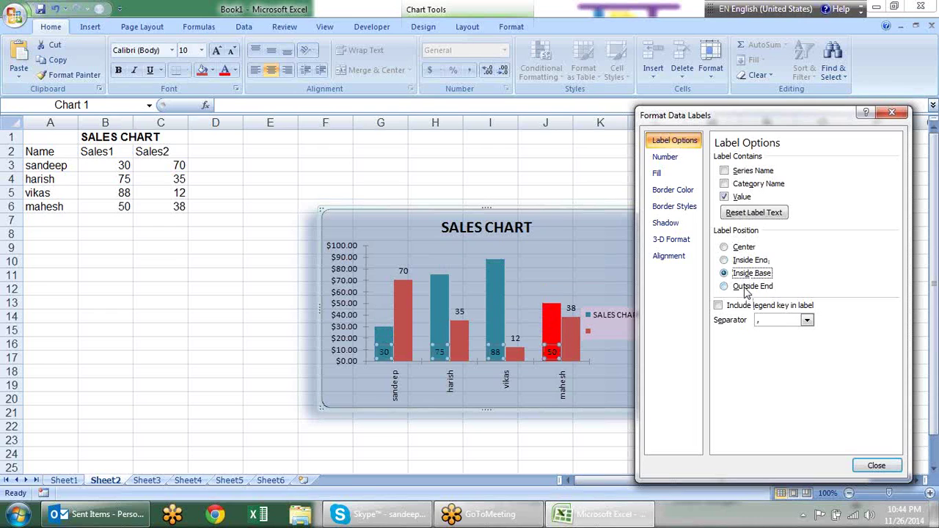
pyautogui.click(746, 287)
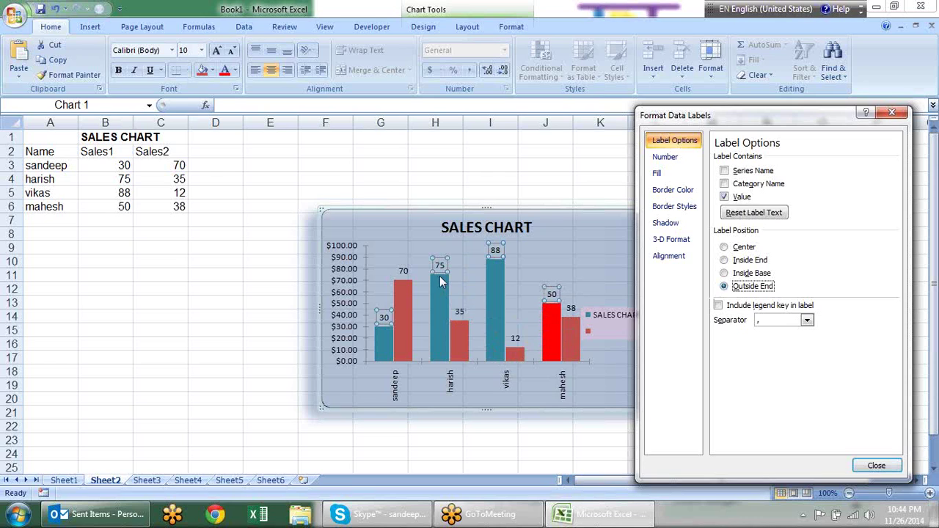
# Rotate the teal value labels 90° and center them inside their bars
pyautogui.click(693, 265)
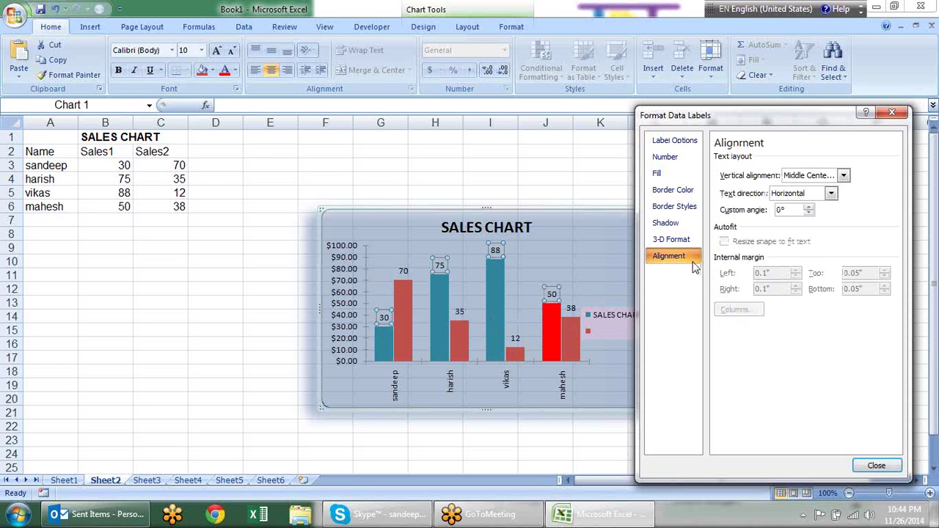
pyautogui.click(833, 193)
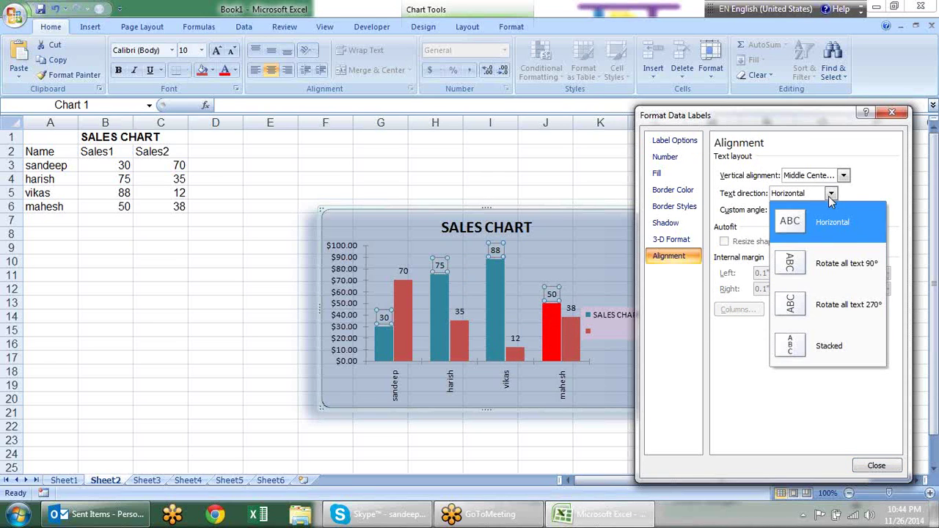
pyautogui.click(822, 267)
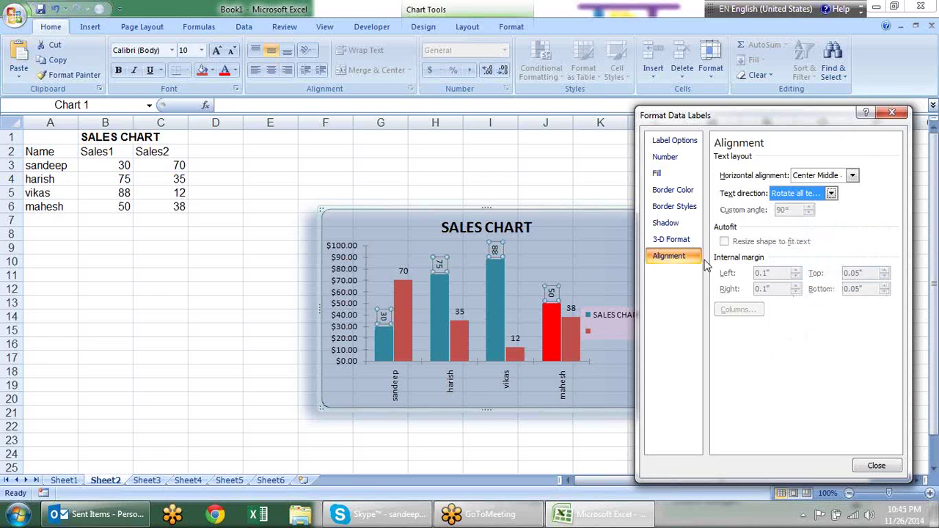
pyautogui.click(684, 144)
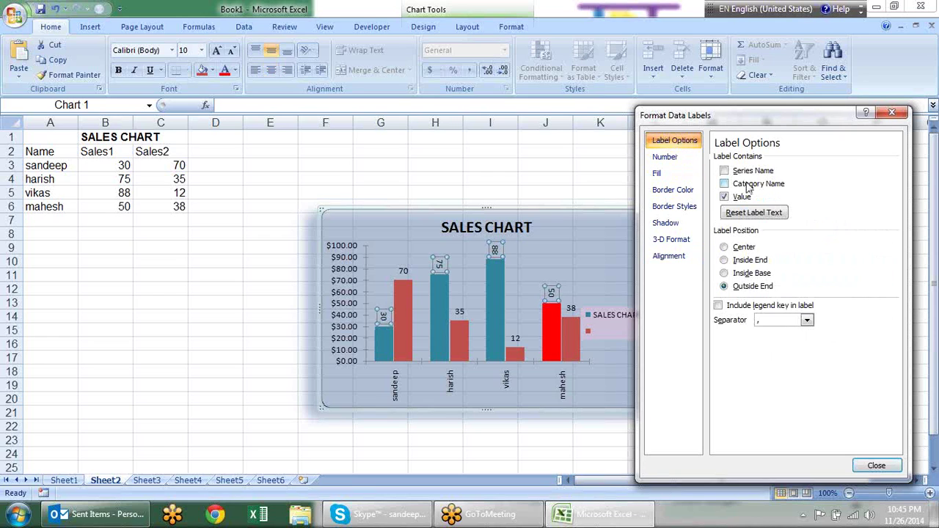
pyautogui.click(740, 251)
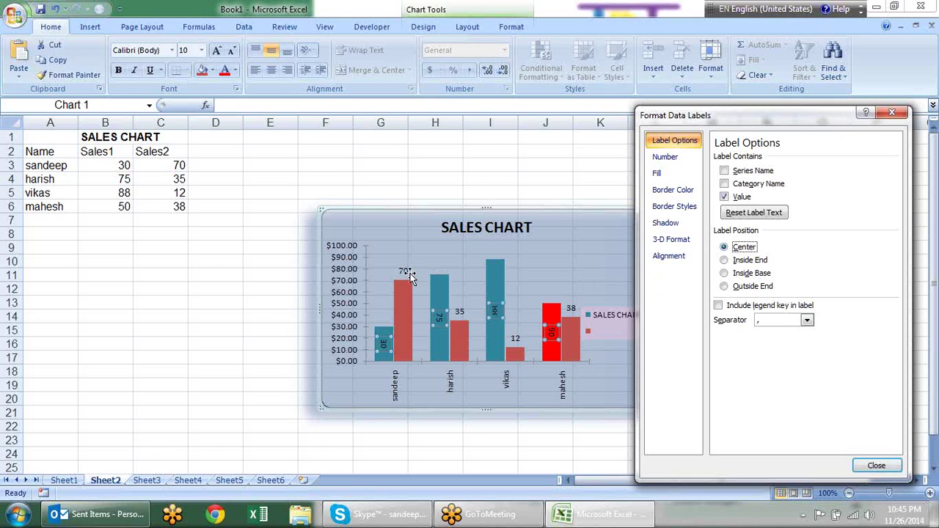
# Center the red Sales2 value labels and rotate them 90° as well
pyautogui.click(409, 273)
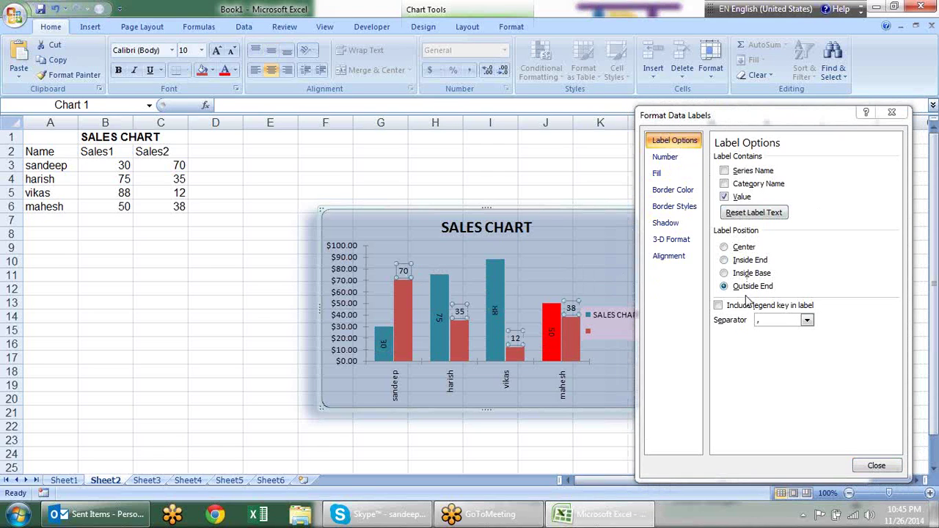
pyautogui.click(747, 248)
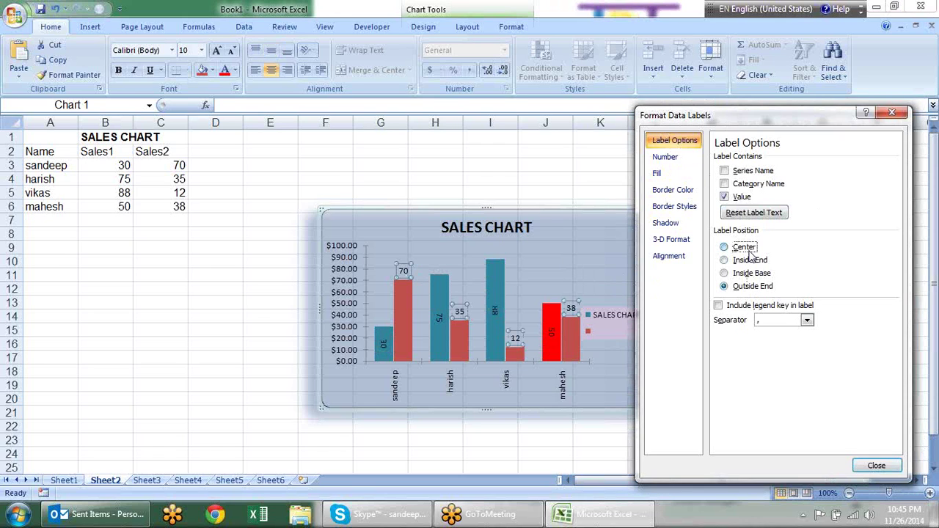
pyautogui.click(690, 256)
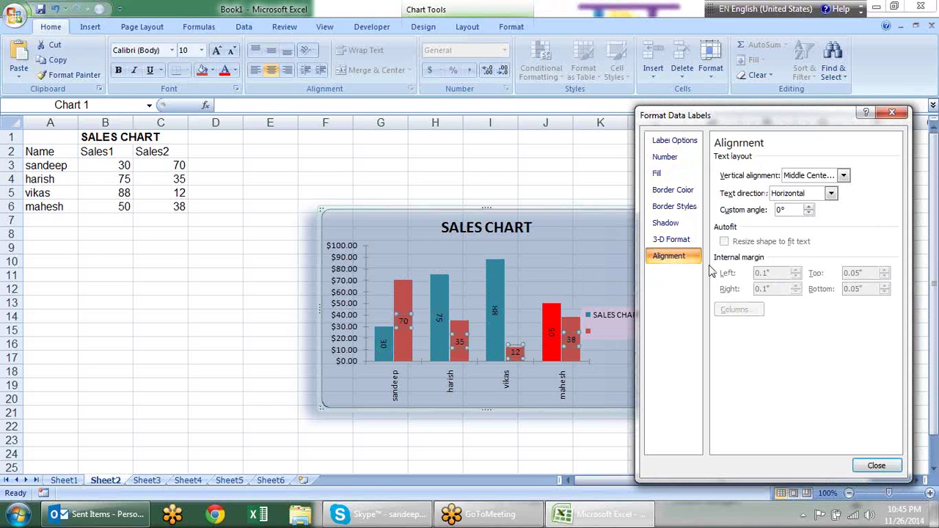
pyautogui.click(829, 195)
pyautogui.click(805, 264)
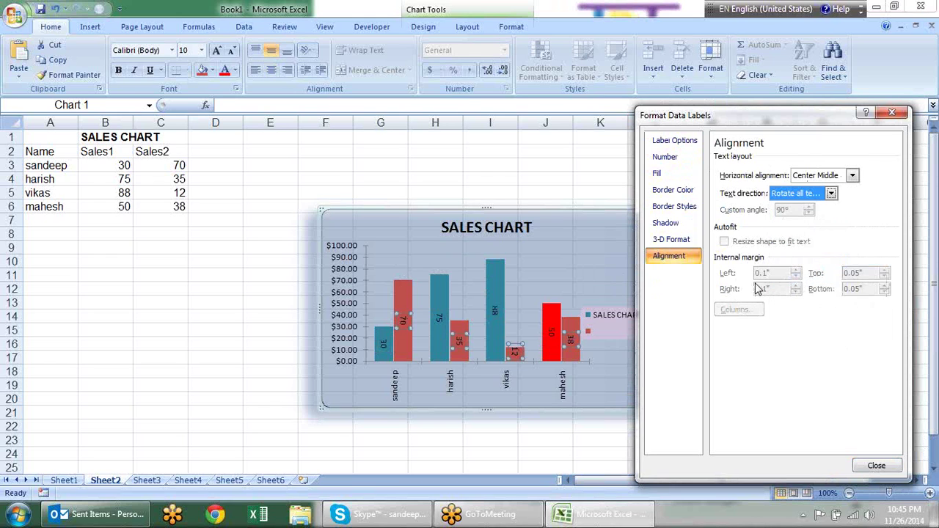
pyautogui.click(593, 269)
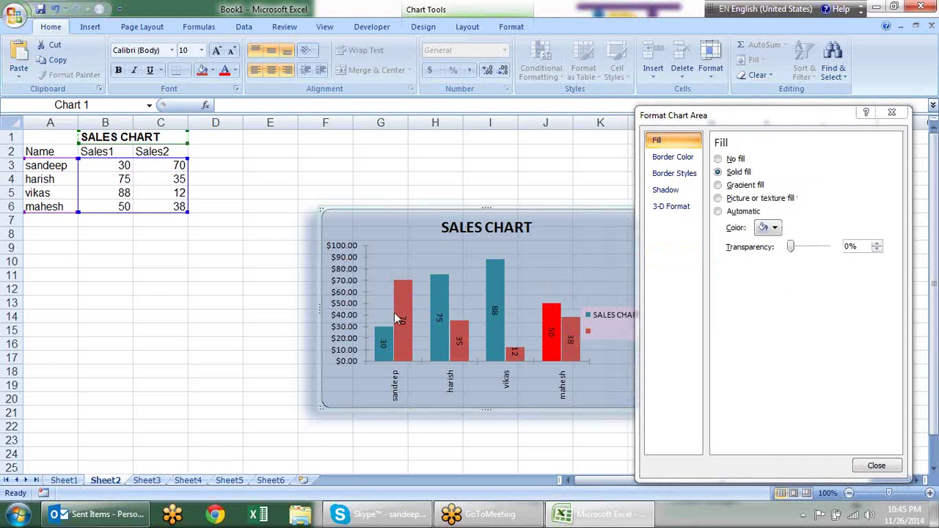
# Add a Linear trendline to the teal Sales1 series
pyautogui.click(897, 113)
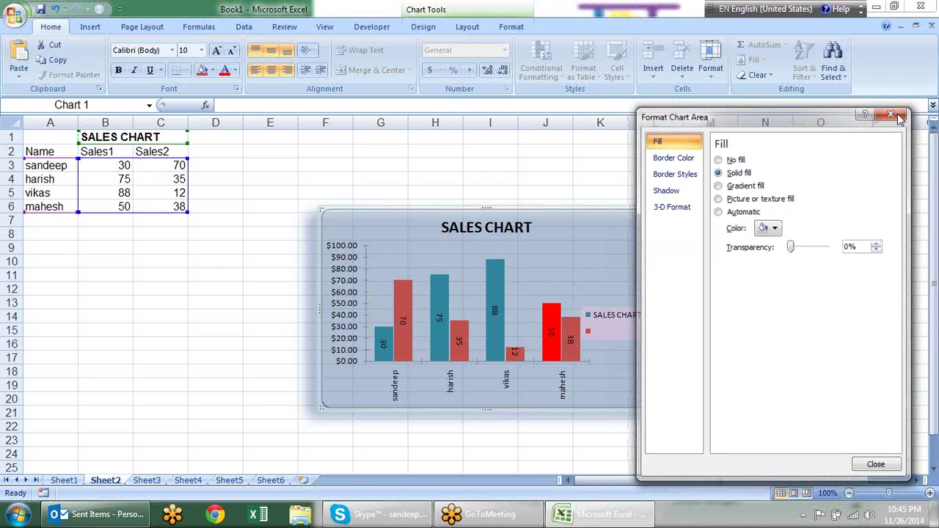
pyautogui.rightClick(491, 290)
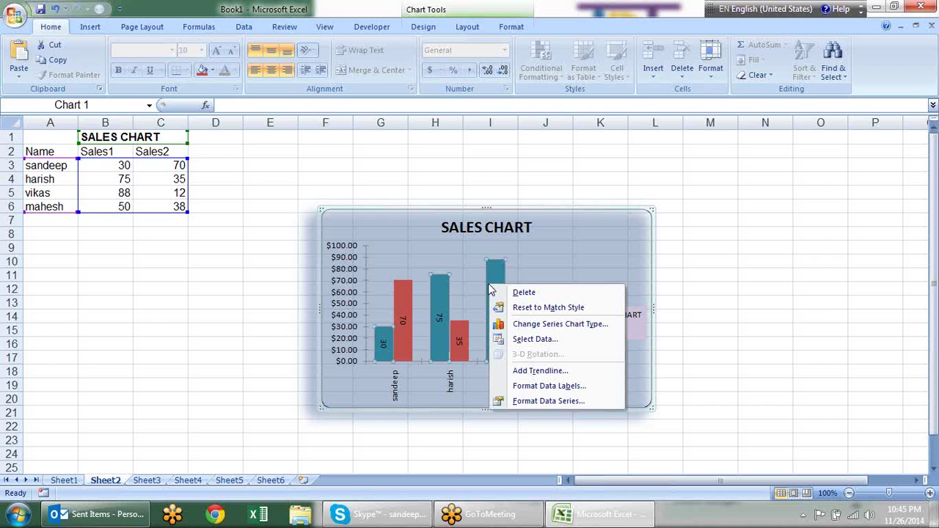
pyautogui.click(564, 372)
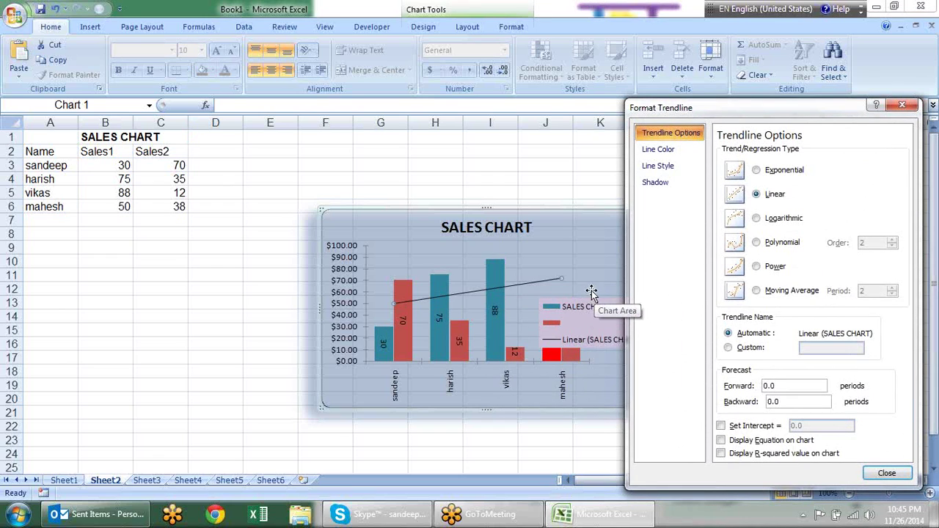
pyautogui.click(901, 106)
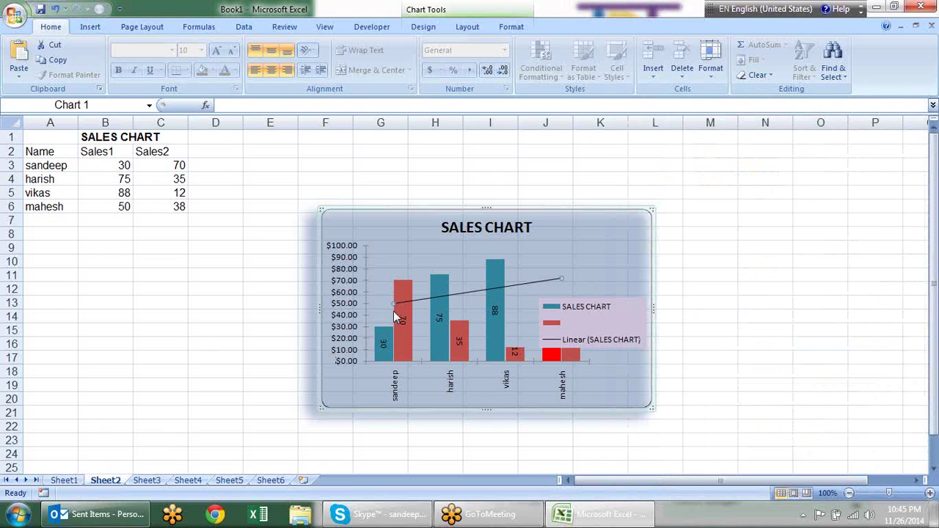
# On Sheet1, change the C2 heading from Sales2 to TARGET
pyautogui.click(64, 481)
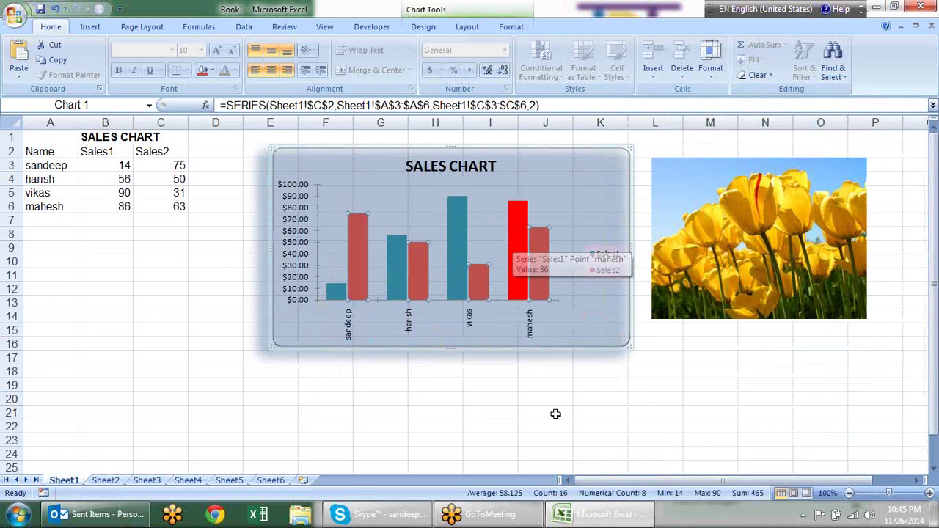
pyautogui.click(152, 153)
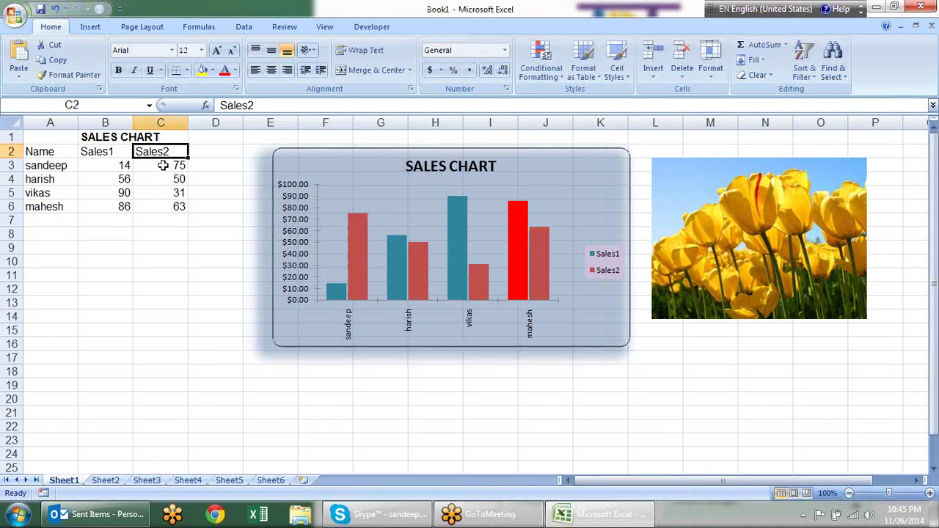
pyautogui.write('t')
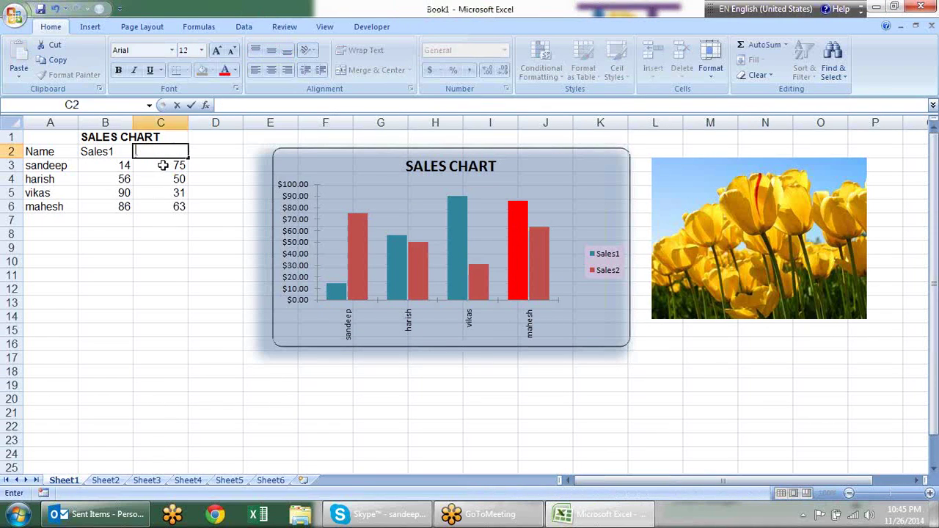
pyautogui.write('ARGET')
pyautogui.press('Return')
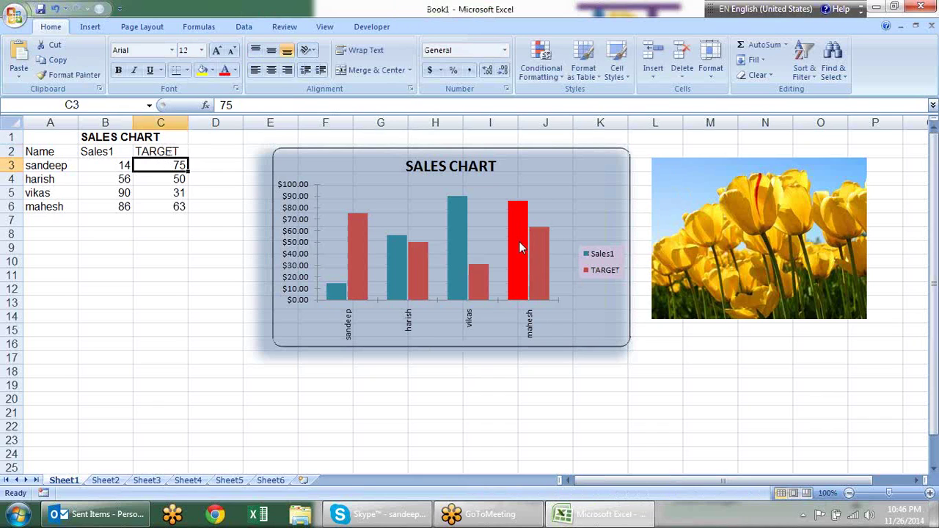
pyautogui.click(542, 254)
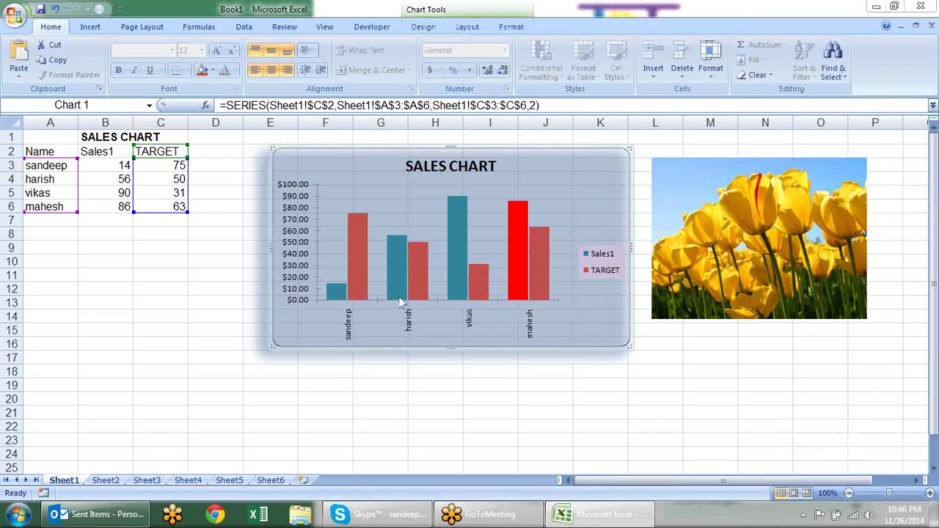
# Change the TARGET series to a Line chart type over the Sales1 columns
pyautogui.click(358, 256)
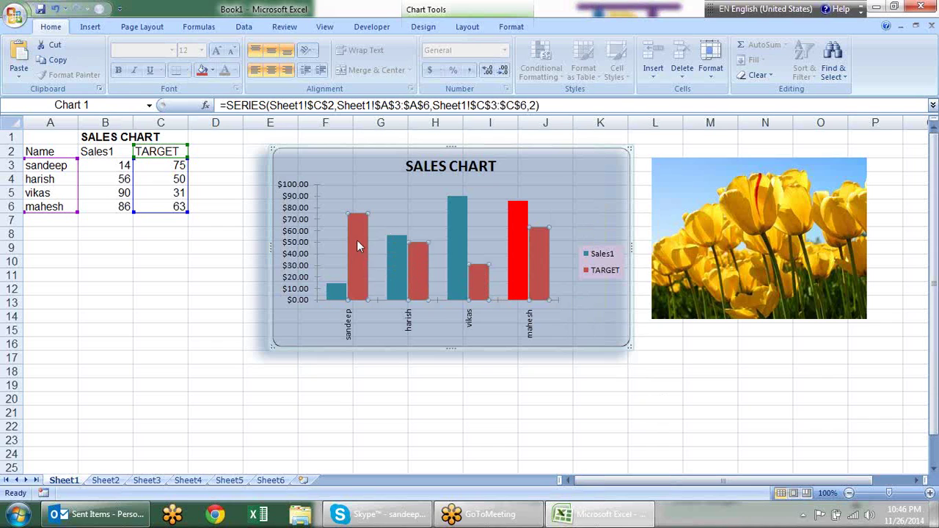
pyautogui.moveTo(358, 245)
pyautogui.rightClick(358, 242)
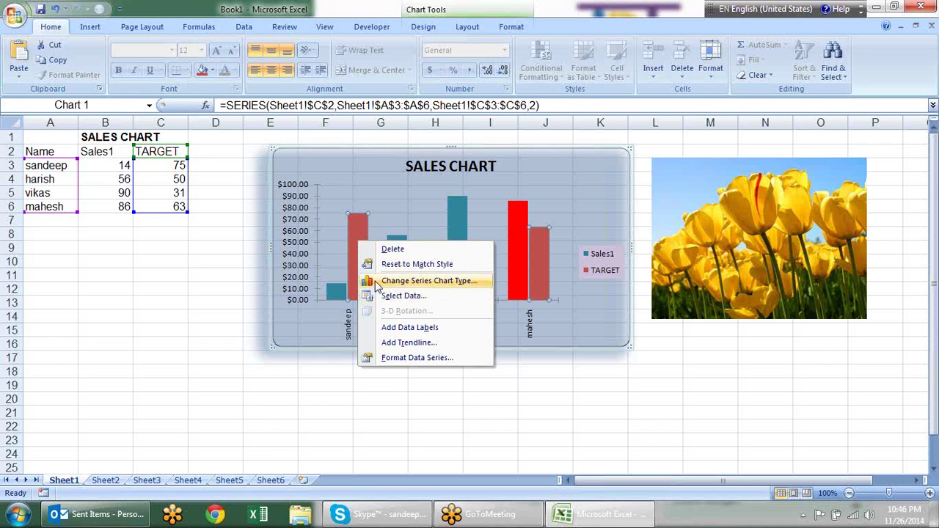
pyautogui.click(377, 283)
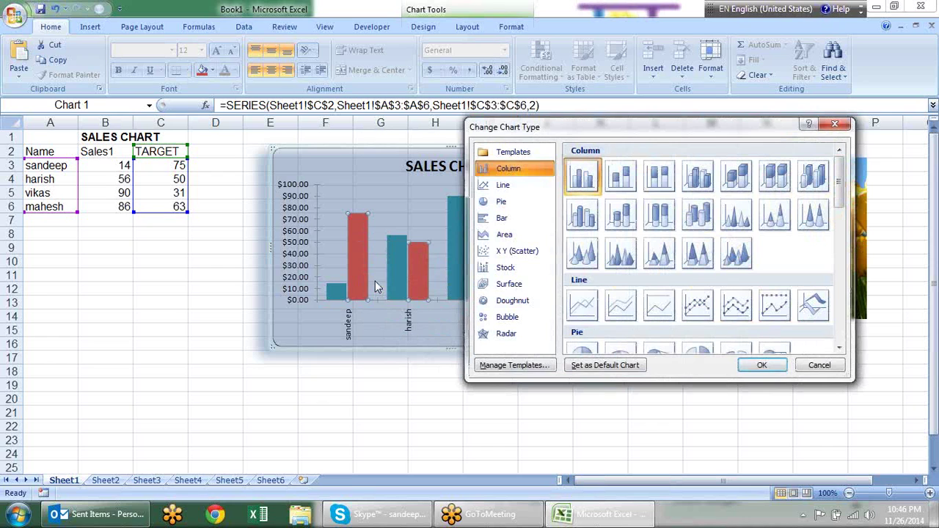
pyautogui.click(582, 305)
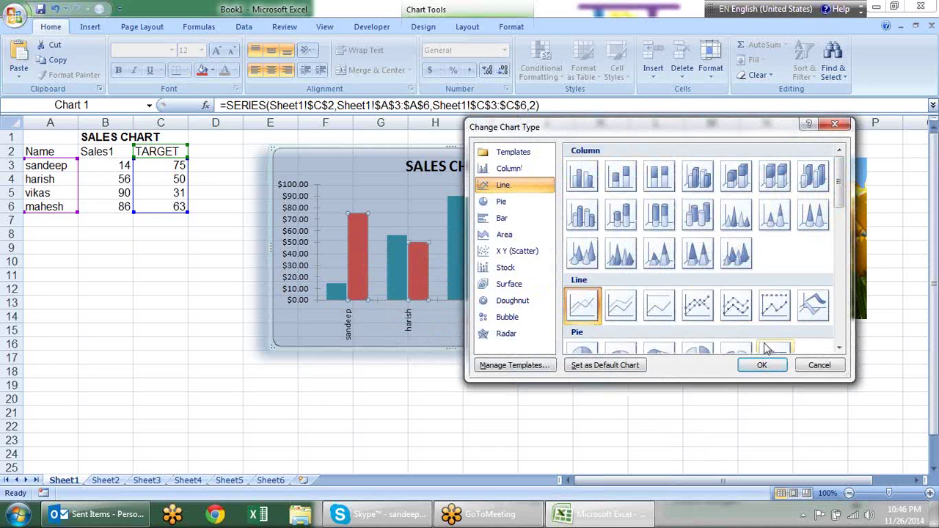
pyautogui.click(762, 367)
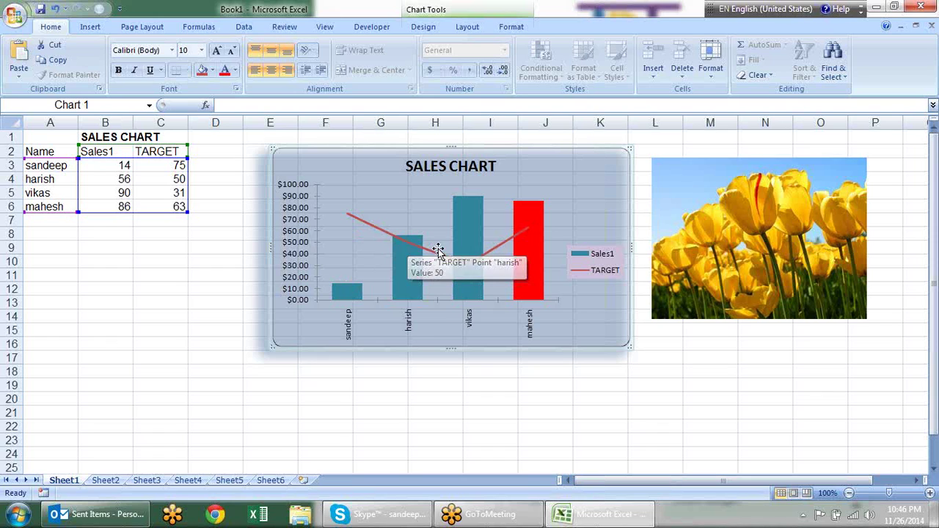
pyautogui.moveTo(468, 261)
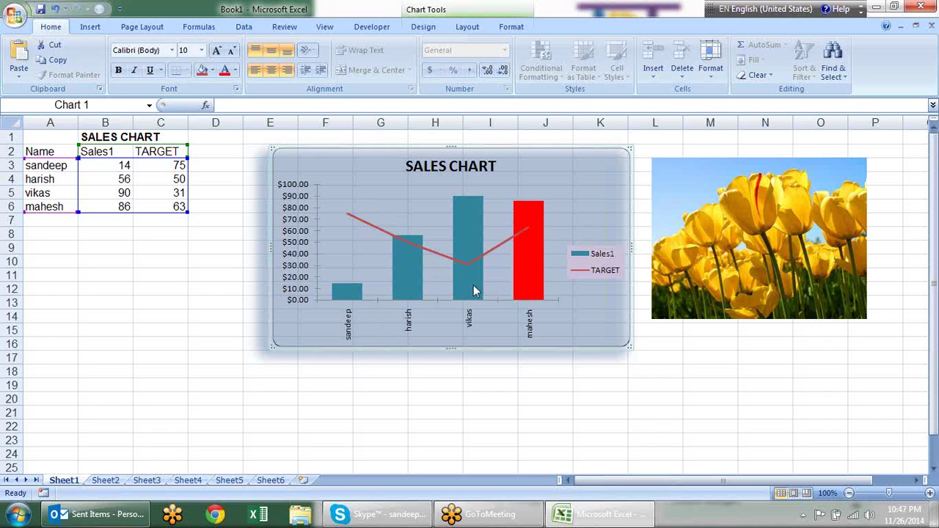
pyautogui.moveTo(472, 293)
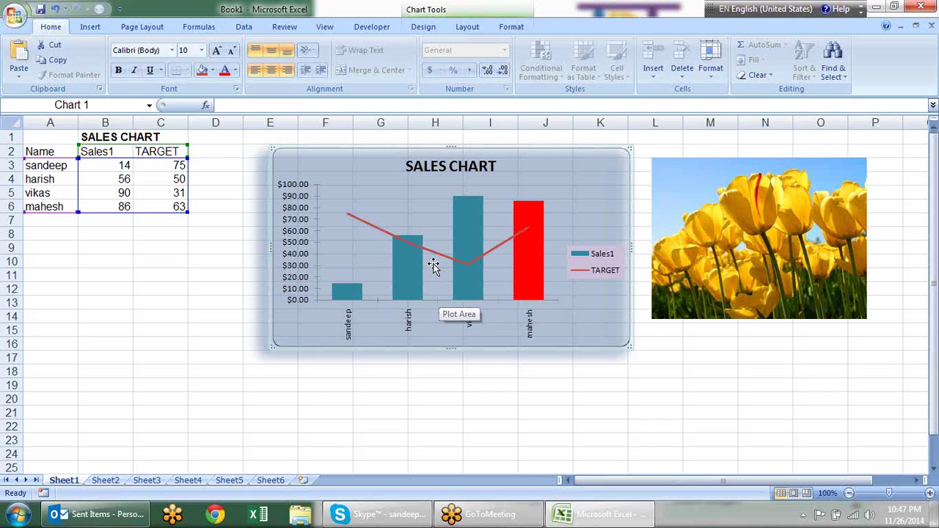
# On Sheet2, try a 3-D column chart type, then undo it to keep 2-D columns
pyautogui.click(105, 482)
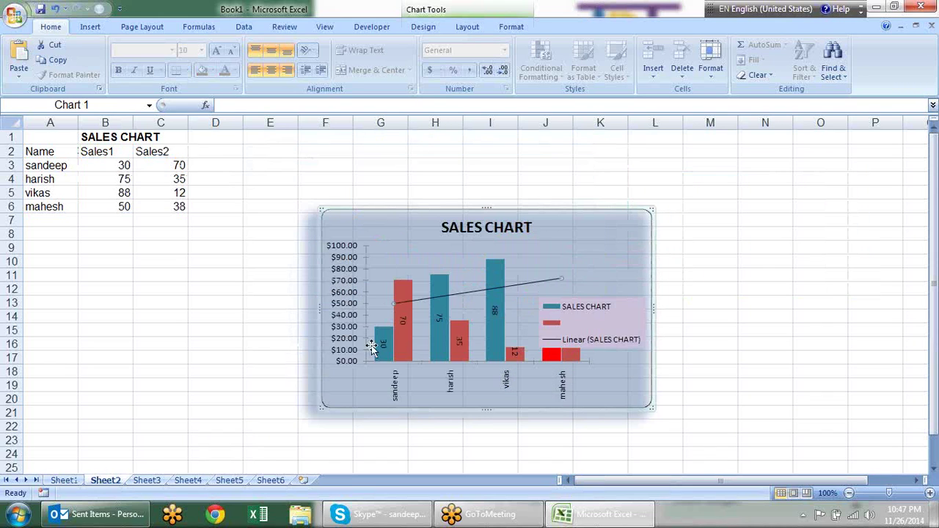
pyautogui.click(378, 347)
pyautogui.click(386, 332)
pyautogui.rightClick(386, 331)
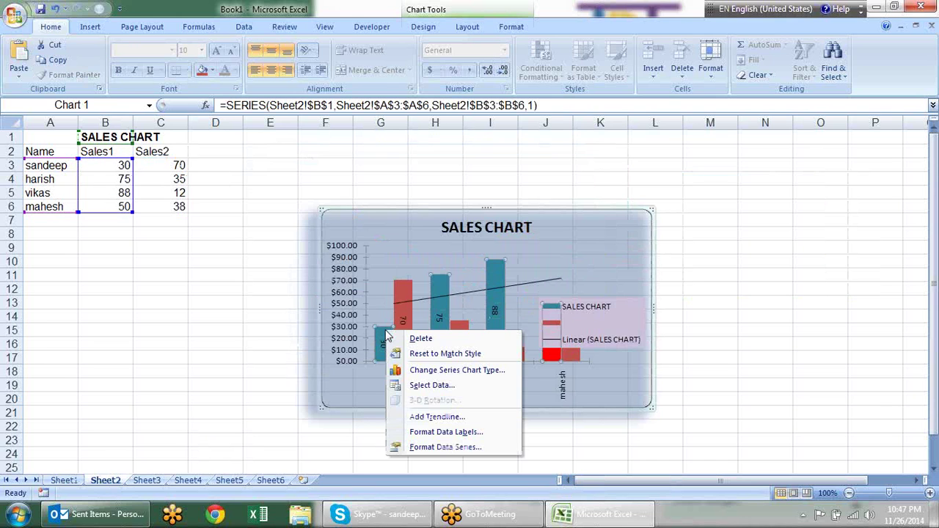
pyautogui.click(429, 370)
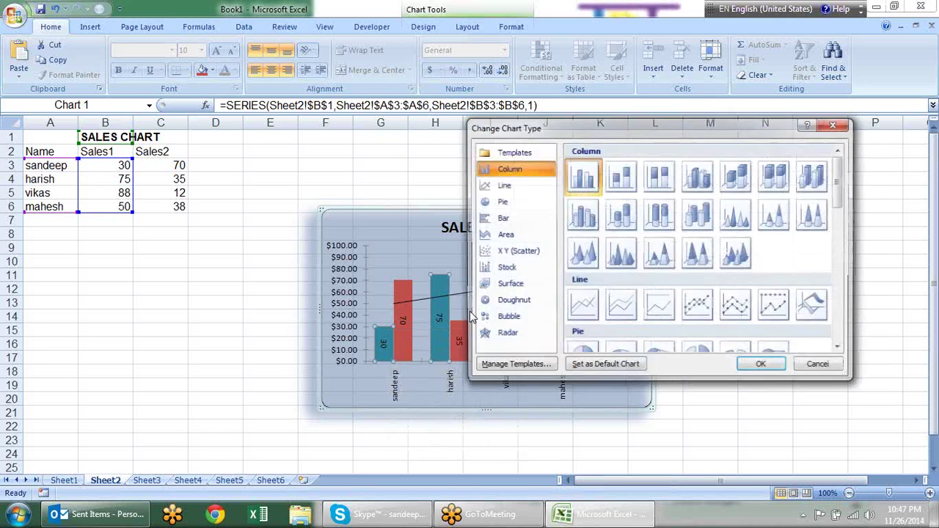
pyautogui.click(582, 215)
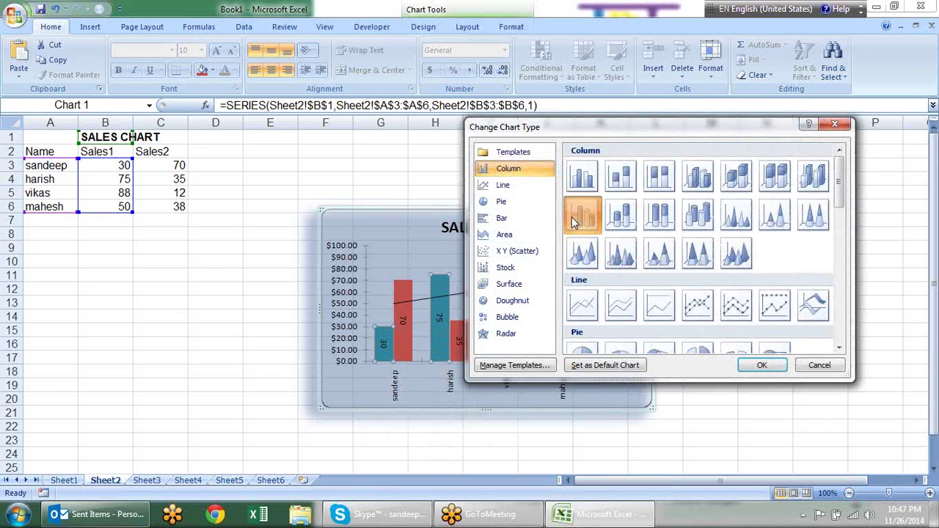
pyautogui.click(771, 366)
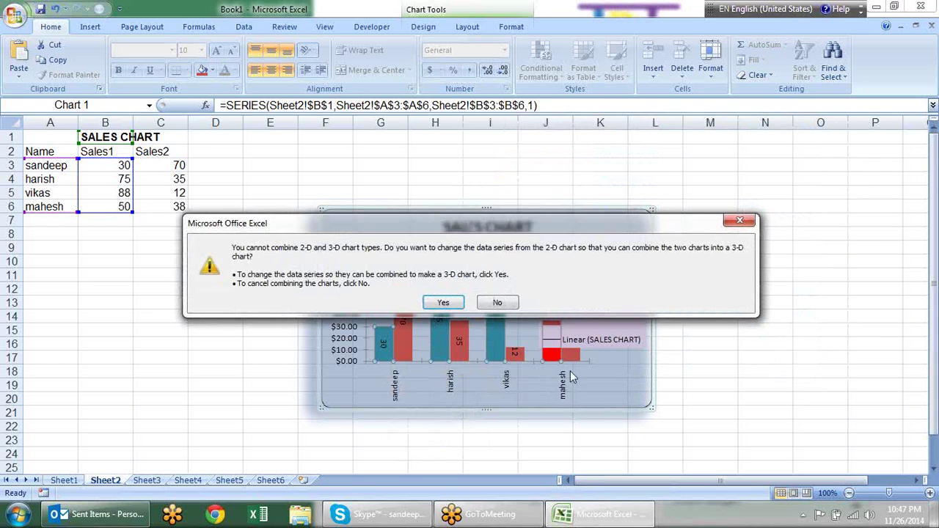
pyautogui.click(444, 302)
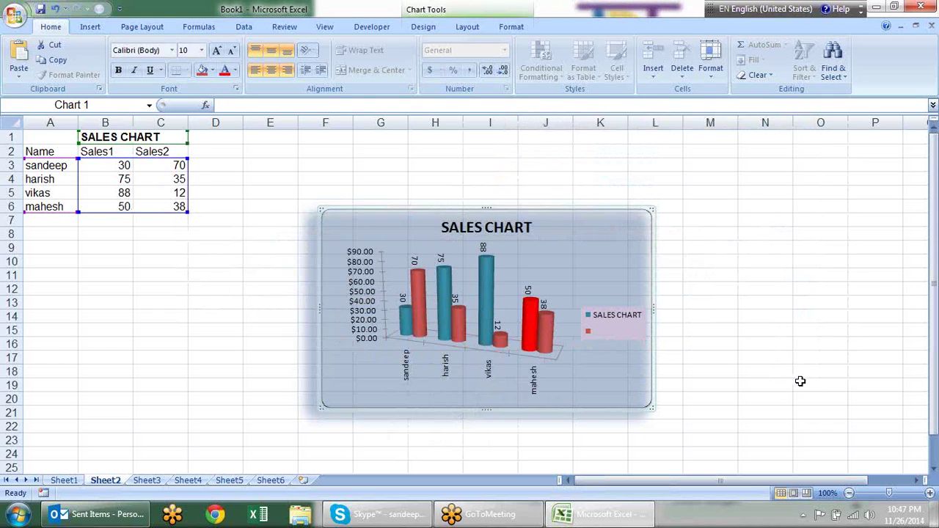
pyautogui.hotkey('ctrl', 'z')
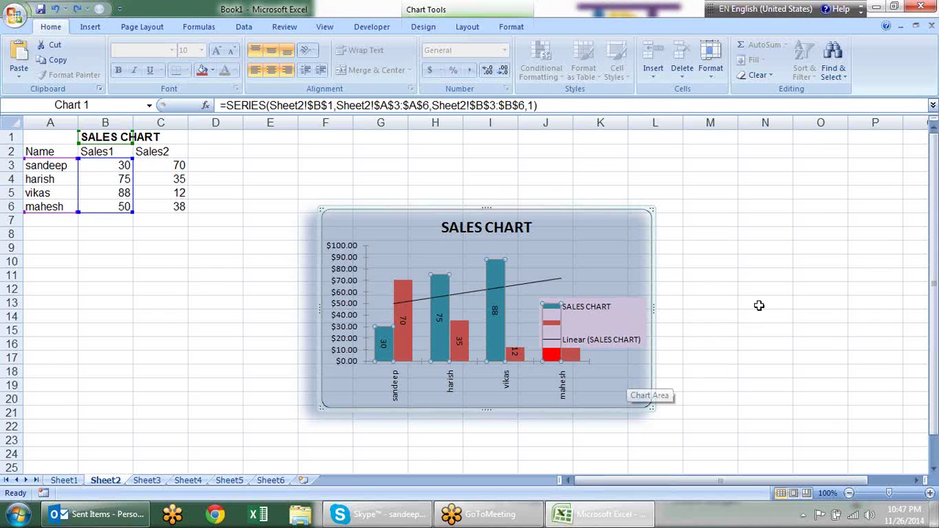
pyautogui.click(759, 305)
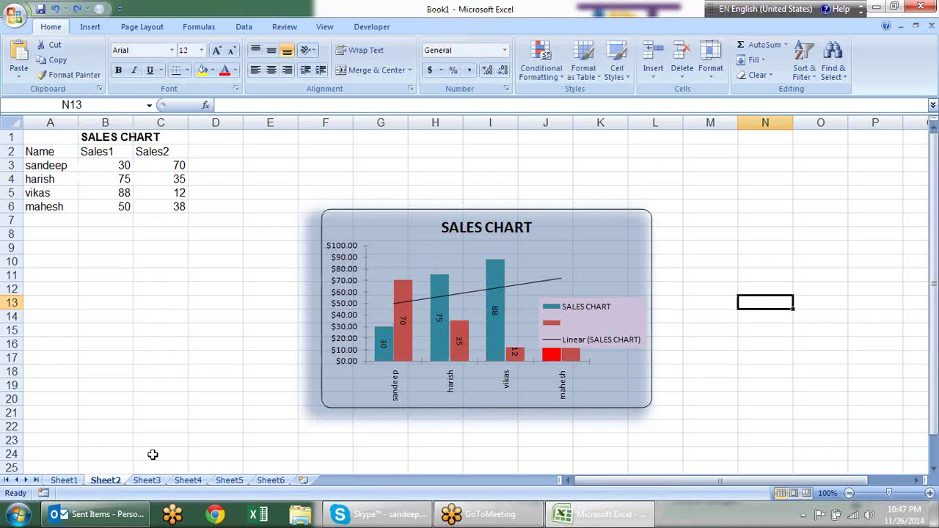
# Copy the Name and Sales1 block from Sheet2 into Sheet3 at A1
pyautogui.click(146, 481)
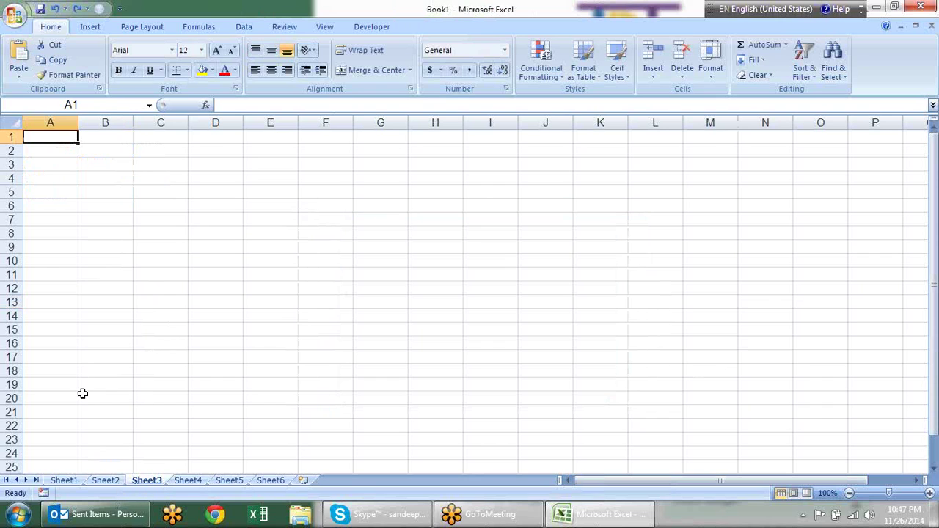
pyautogui.click(105, 481)
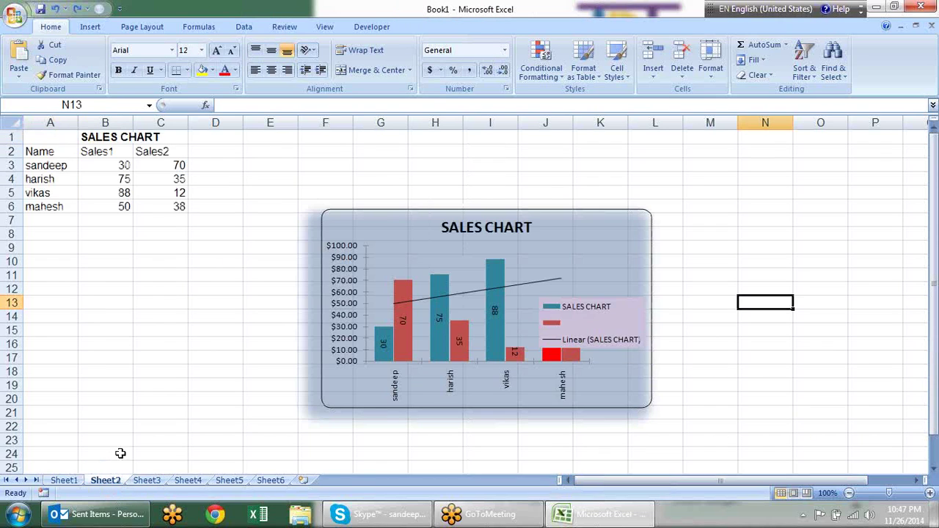
pyautogui.click(145, 481)
pyautogui.click(107, 482)
pyautogui.moveTo(55, 155); pyautogui.dragTo(97, 204)
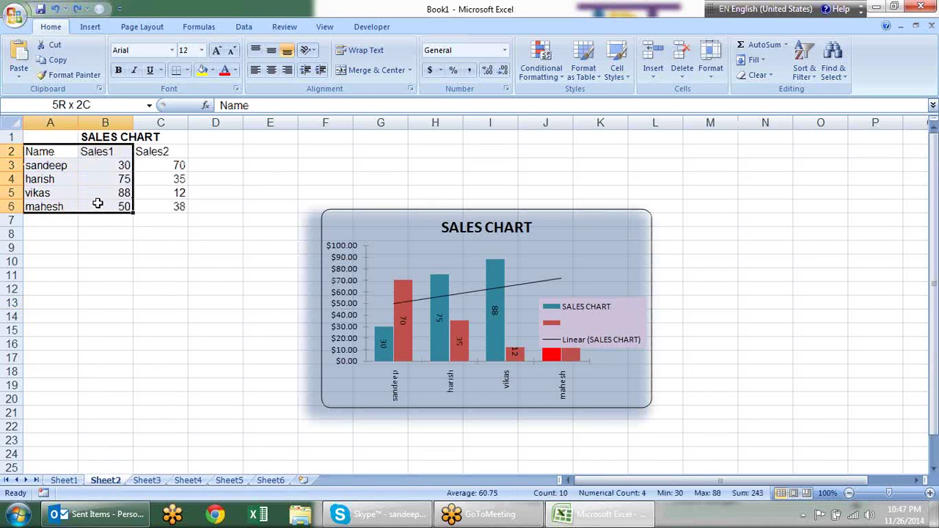
pyautogui.hotkey('ctrl', 'c')
pyautogui.click(146, 481)
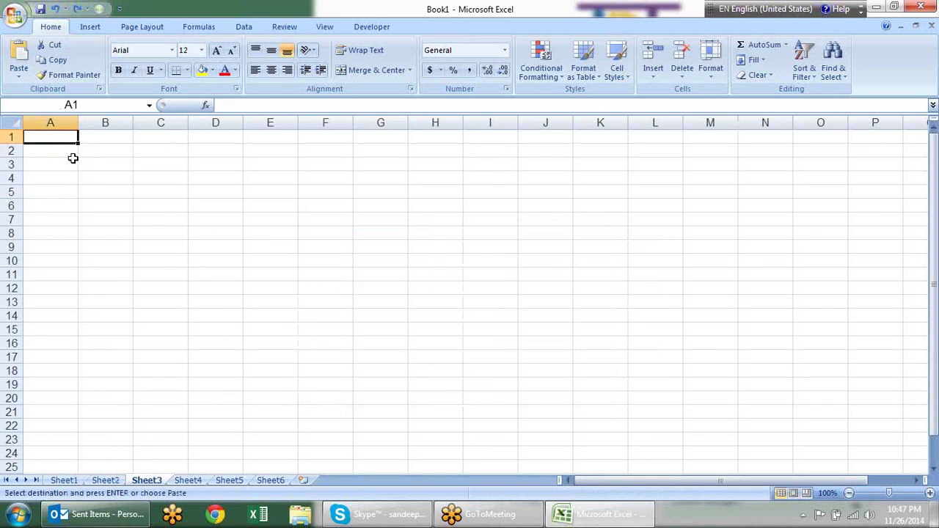
pyautogui.hotkey('ctrl', 'v')
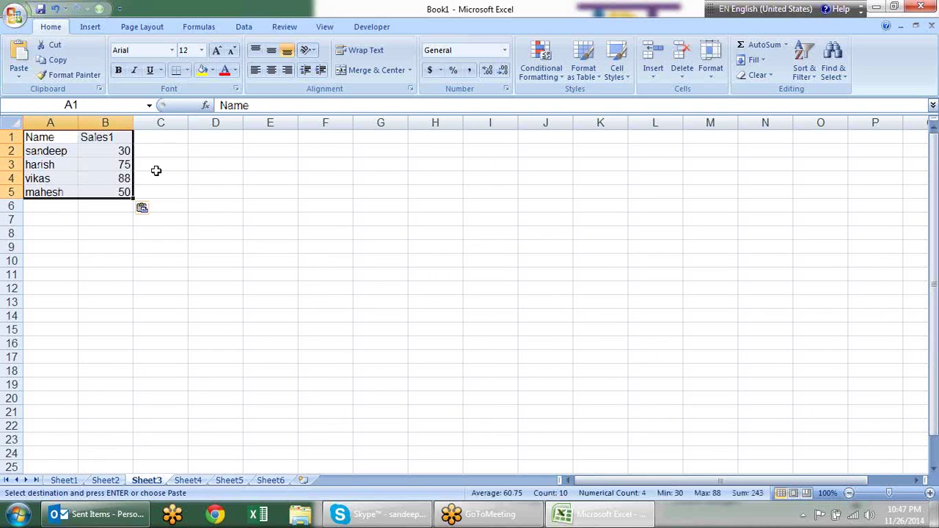
pyautogui.click(120, 139)
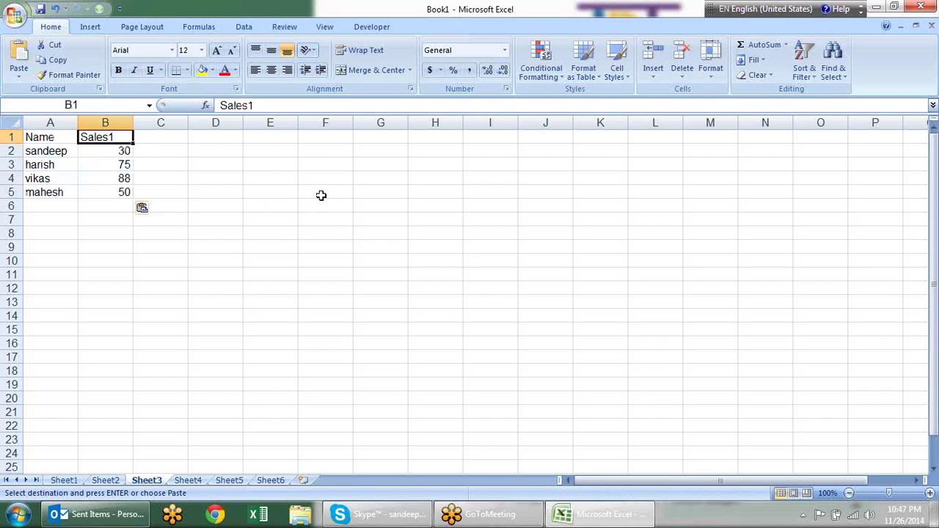
# Rename the Sheet3 column headers to Bank and Inv
pyautogui.press('Left')
pyautogui.write('b')
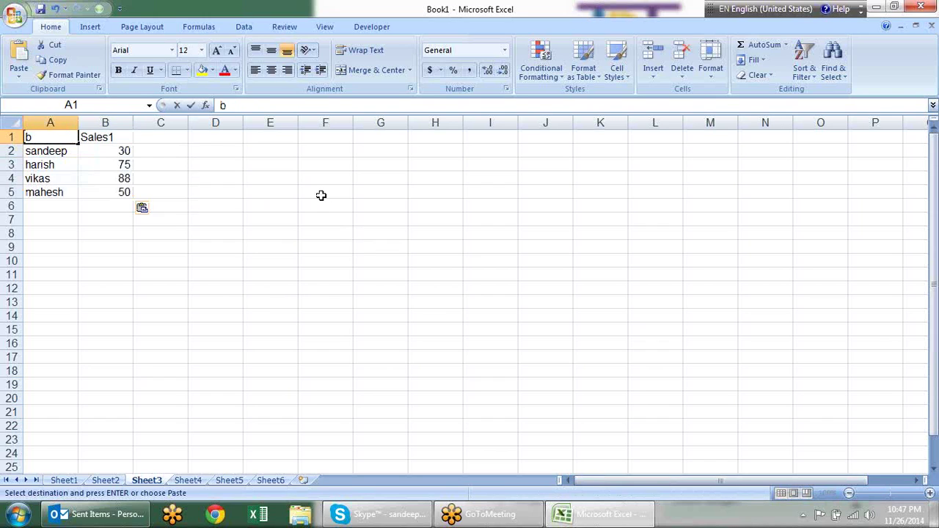
pyautogui.write('ANK')
pyautogui.press('Return')
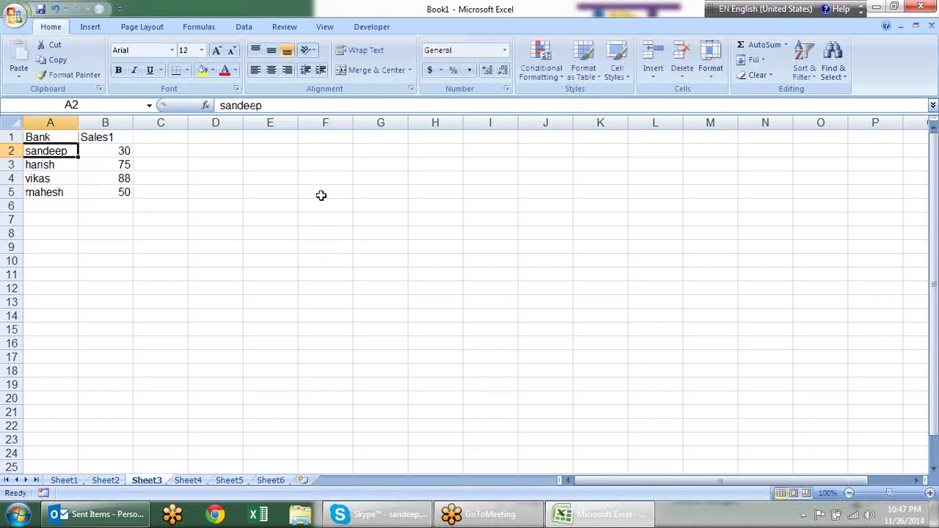
pyautogui.click(124, 141)
pyautogui.write('Inv')
pyautogui.press('Return')
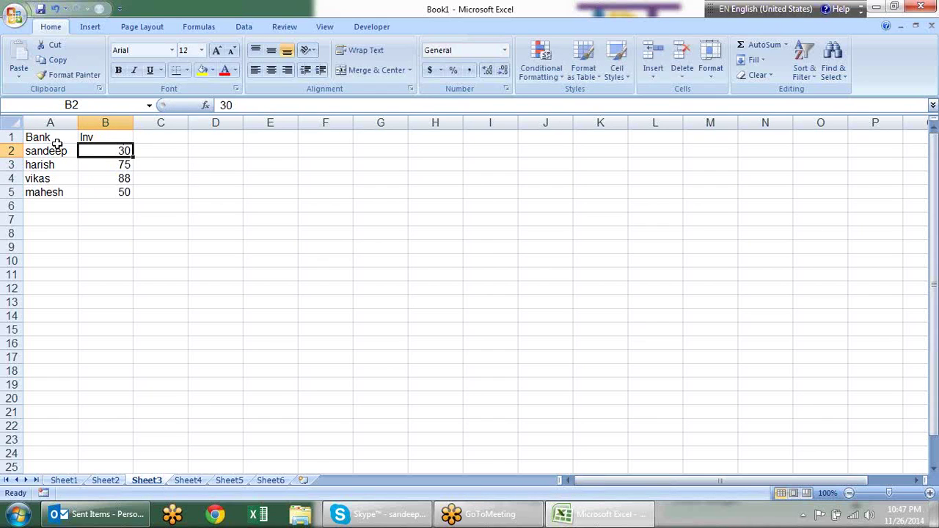
# Enter the bank names ICICI, SBI, HDFC and Axis in A2:A5
pyautogui.click(62, 147)
pyautogui.write('ICIC')
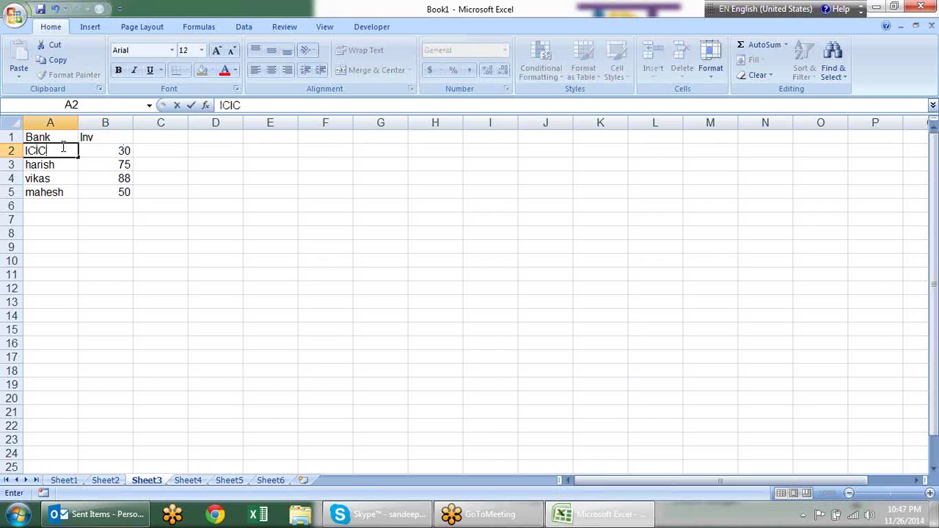
pyautogui.press('Up')
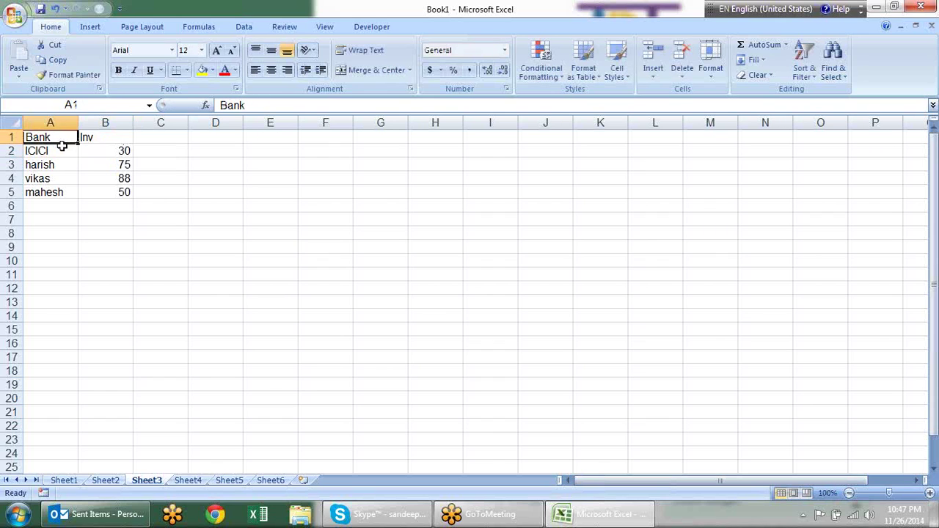
pyautogui.press('Down')
pyautogui.press('Down')
pyautogui.write('SB')
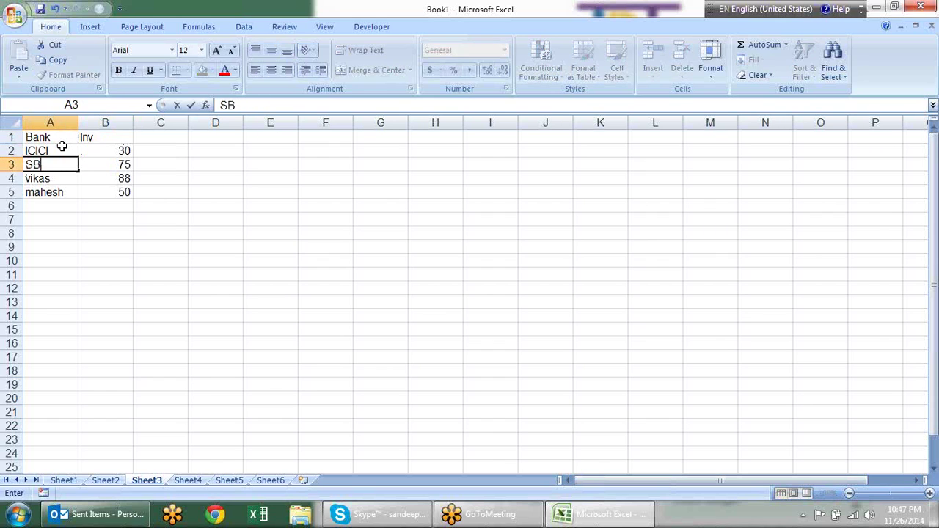
pyautogui.press('Return')
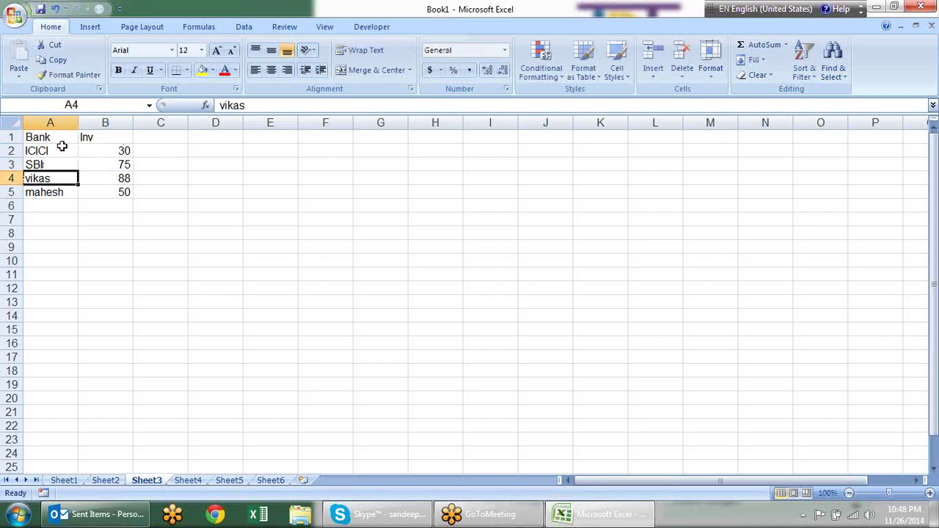
pyautogui.write('HDFC')
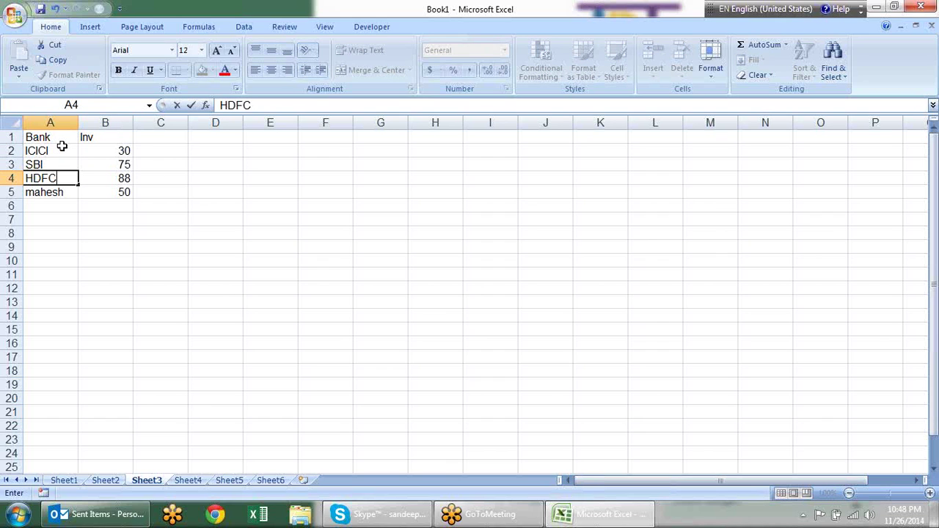
pyautogui.press('Return')
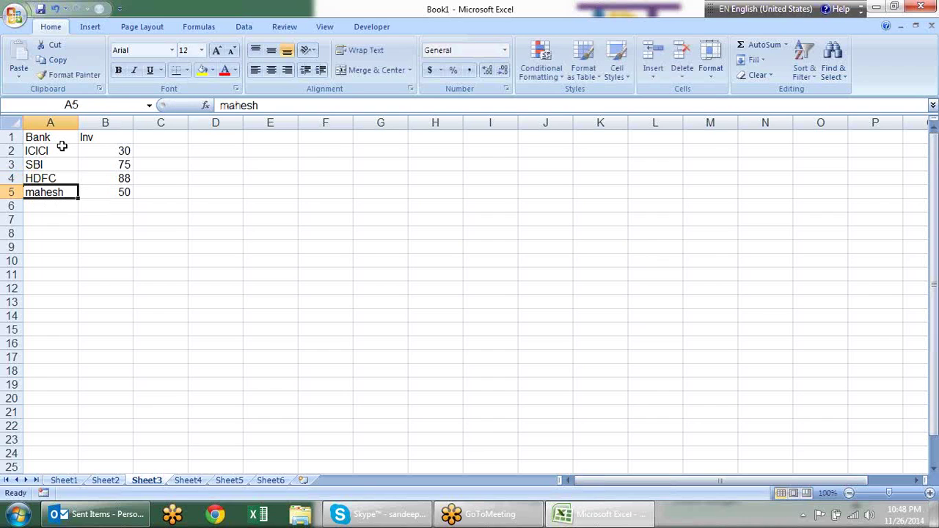
pyautogui.write('Axis')
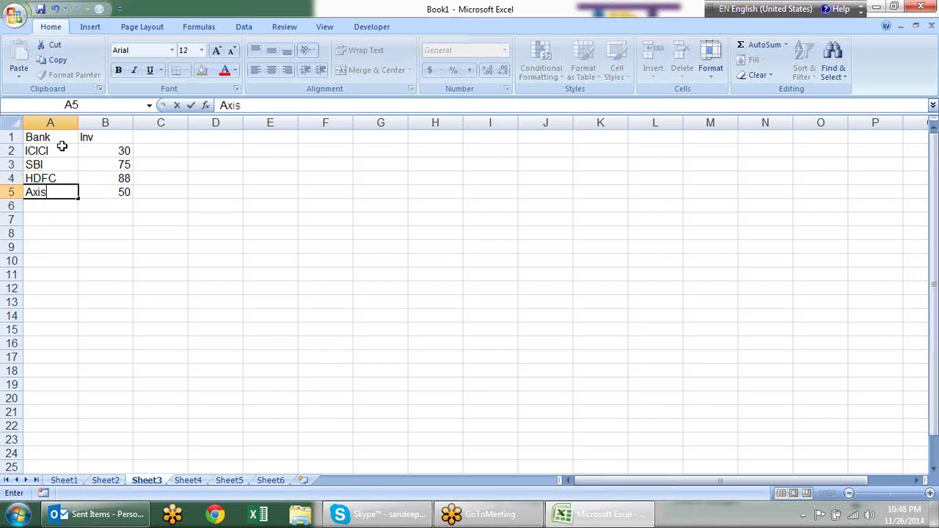
pyautogui.press('Return')
# Insert a clustered column chart of the Bank and Inv data in A1:B5
pyautogui.moveTo(59, 138); pyautogui.dragTo(114, 189)
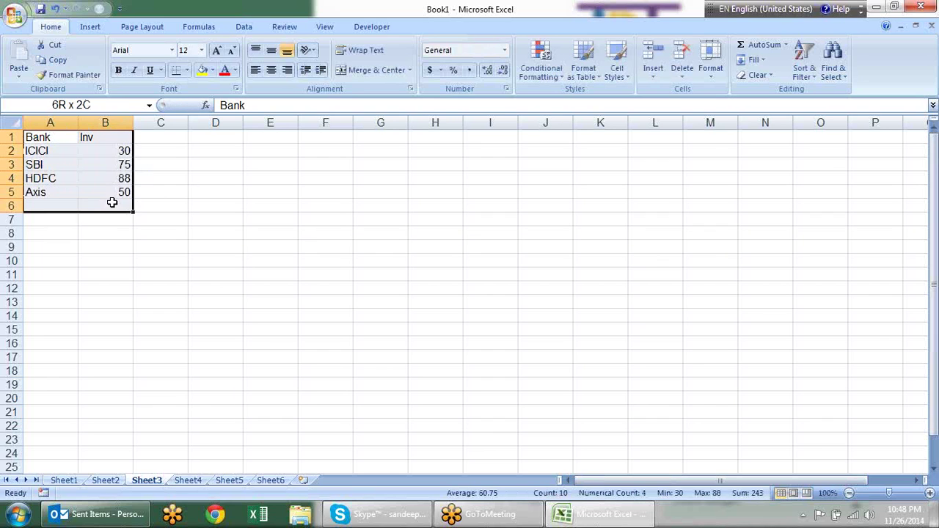
pyautogui.click(90, 27)
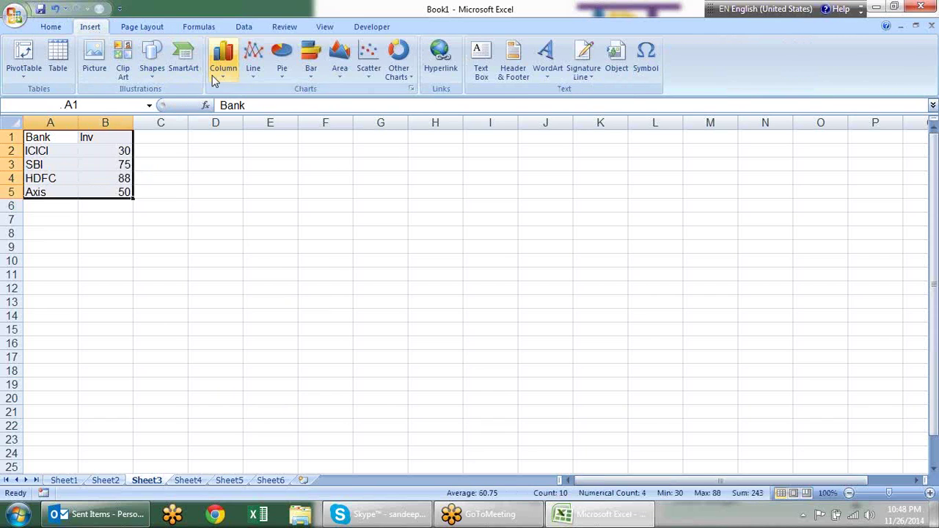
pyautogui.click(222, 70)
pyautogui.click(226, 118)
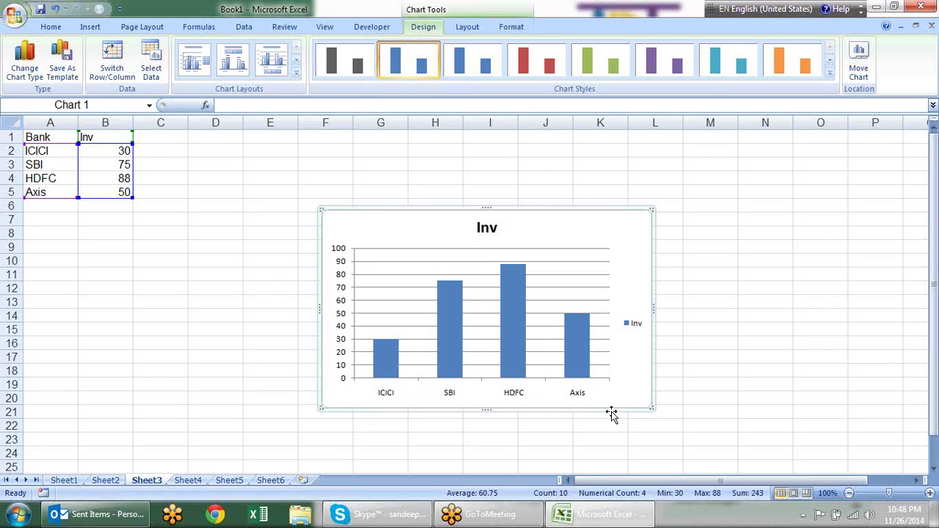
# Move the Inv chart up and to the right of the table
pyautogui.click(387, 394)
pyautogui.click(392, 373)
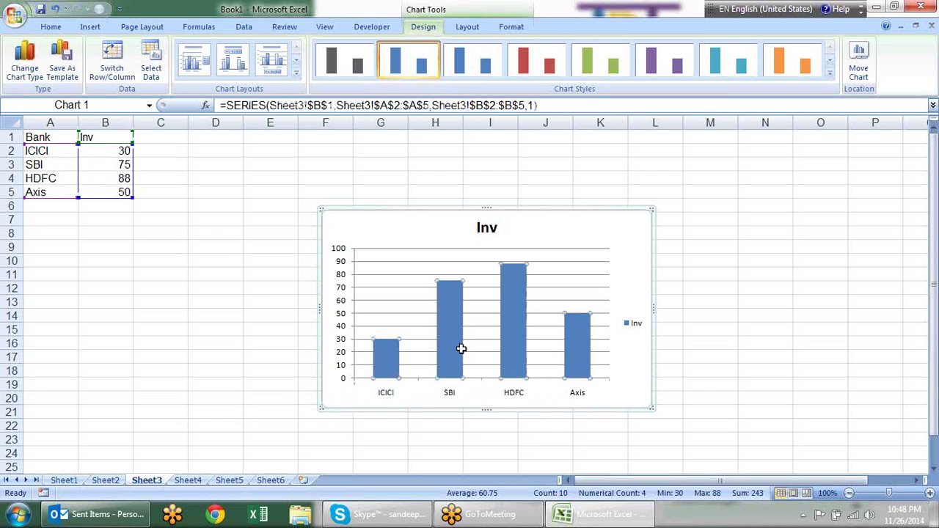
pyautogui.click(525, 376)
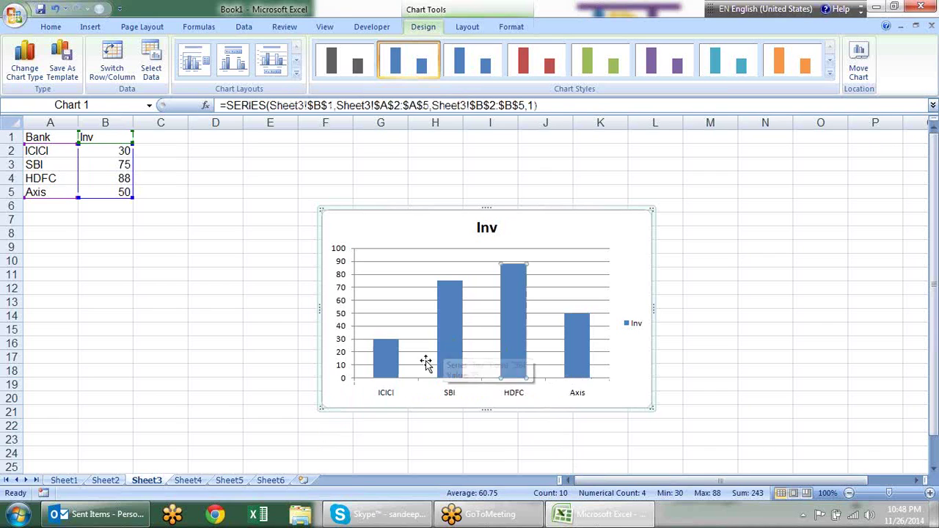
pyautogui.moveTo(439, 208); pyautogui.dragTo(489, 174)
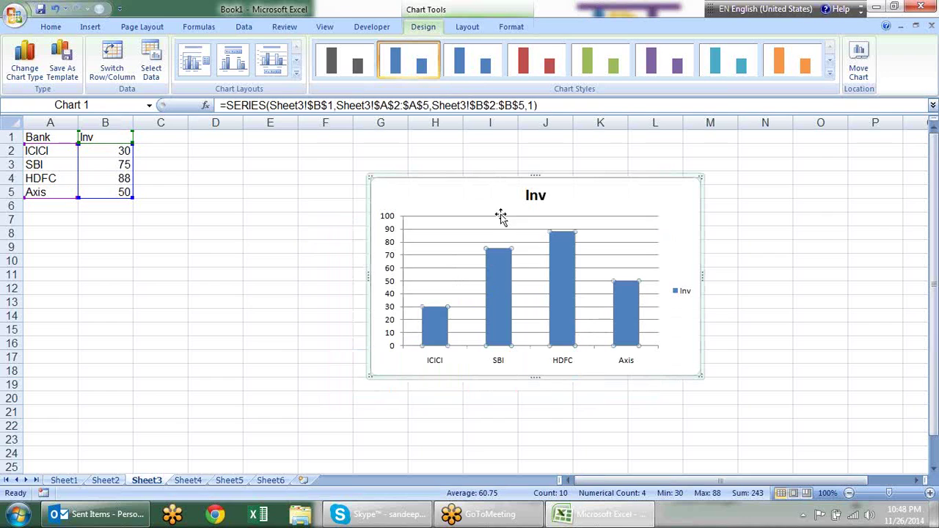
pyautogui.click(204, 354)
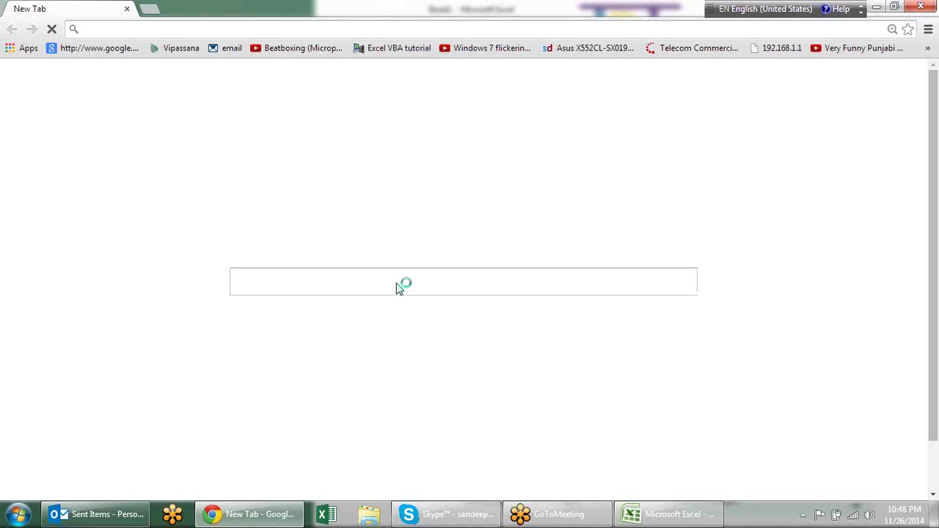
# Search Google for 'sbi' and show the image results
pyautogui.write('goo')
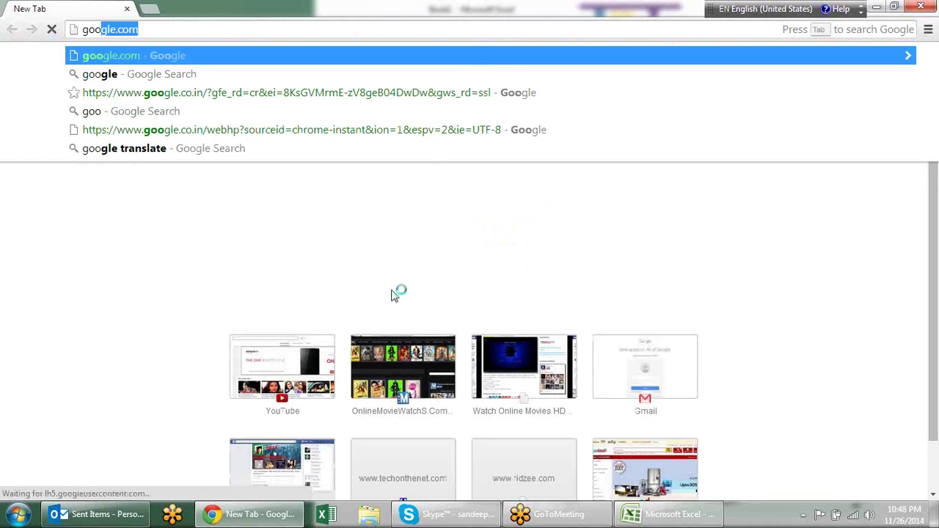
pyautogui.press('Return')
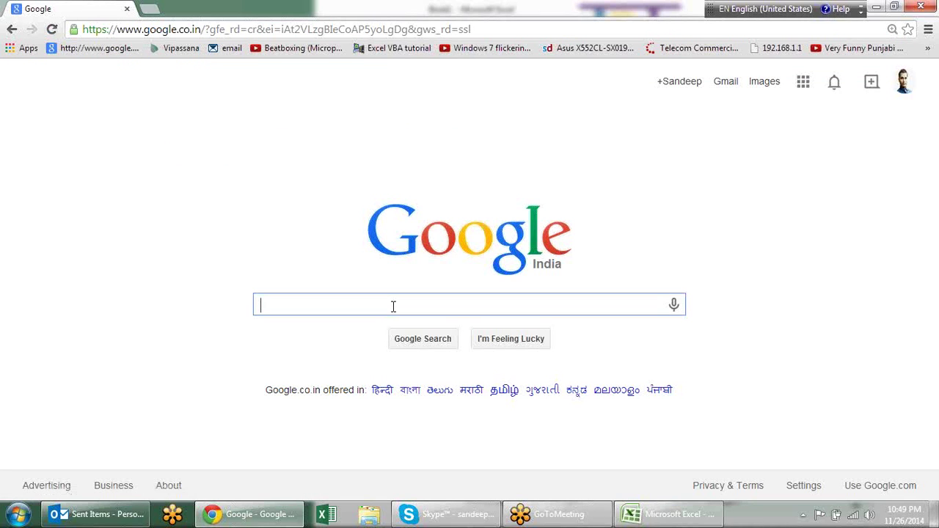
pyautogui.write('sbi')
pyautogui.press('Return')
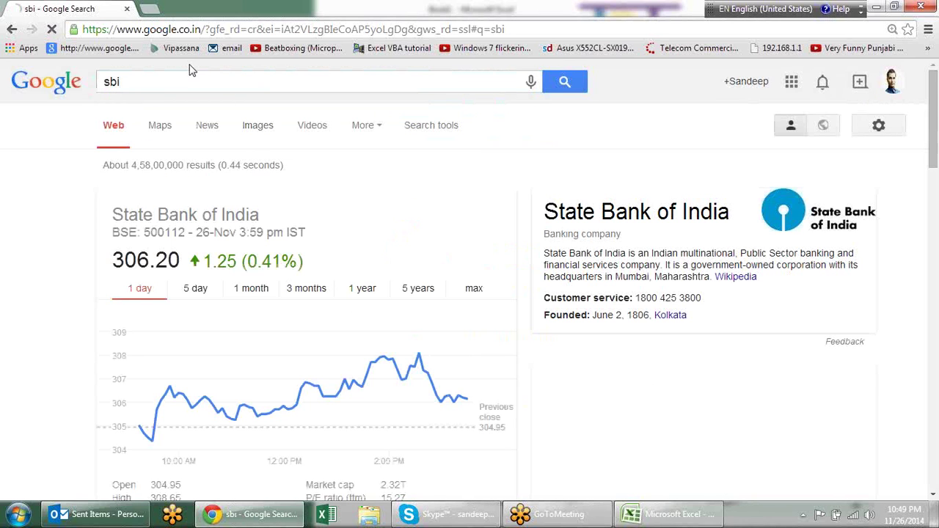
pyautogui.click(239, 126)
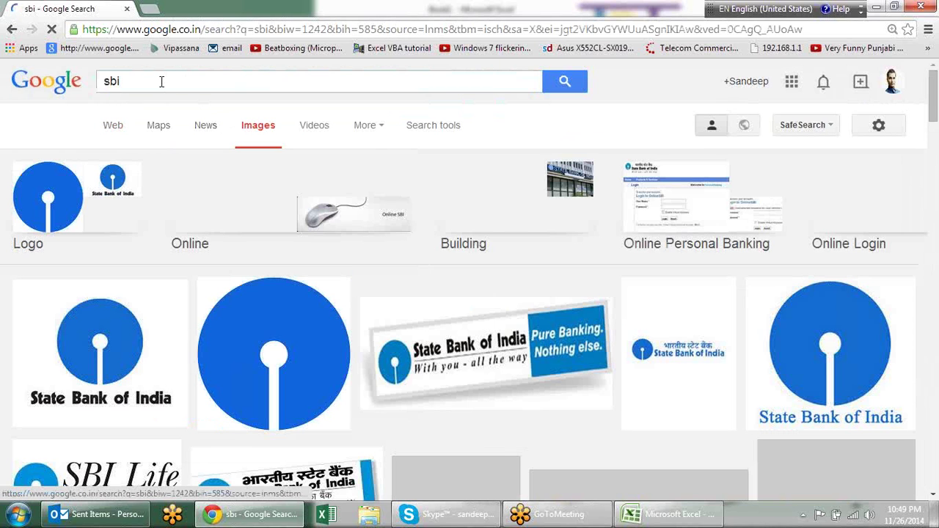
# Preview the 'Pure Banking. Nothing else.' SBI logo and copy the image
pyautogui.scroll(-2, 470, 169)
pyautogui.scroll(-2, 460, 180)
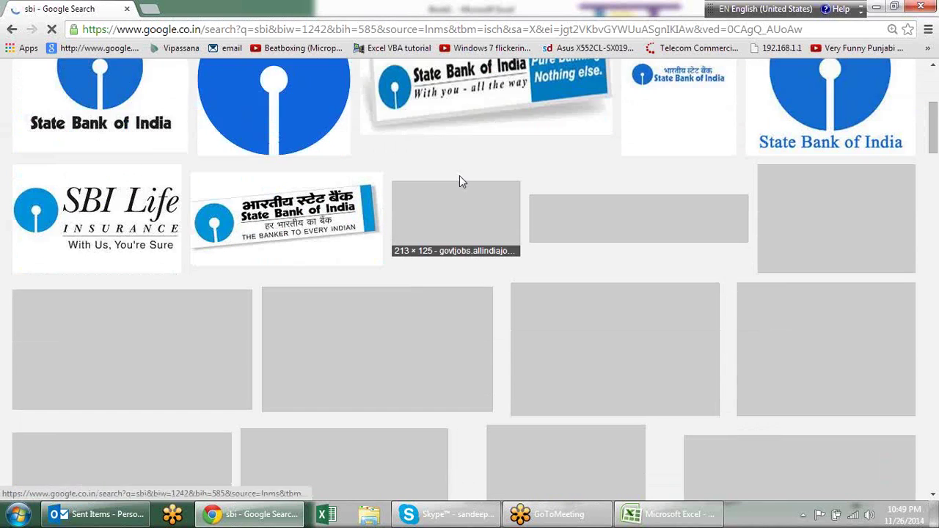
pyautogui.scroll(-1, 456, 183)
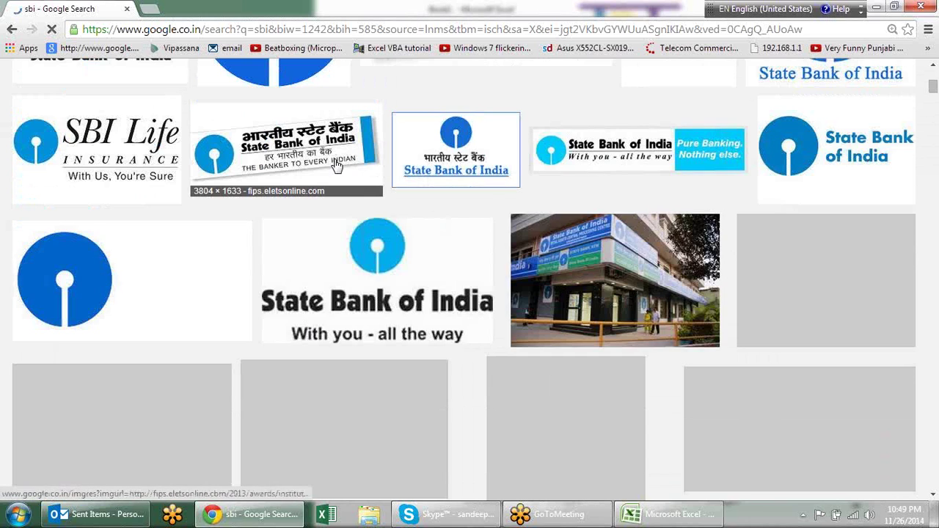
pyautogui.click(670, 149)
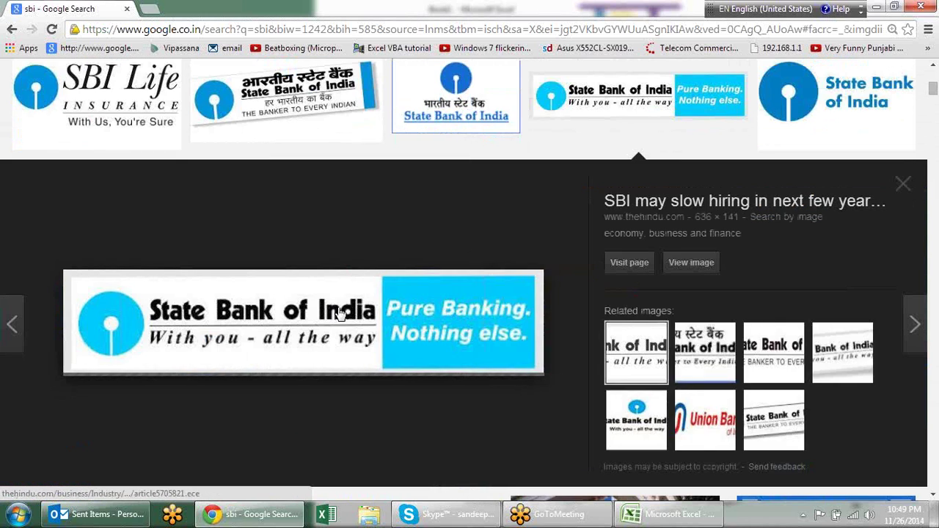
pyautogui.rightClick(340, 312)
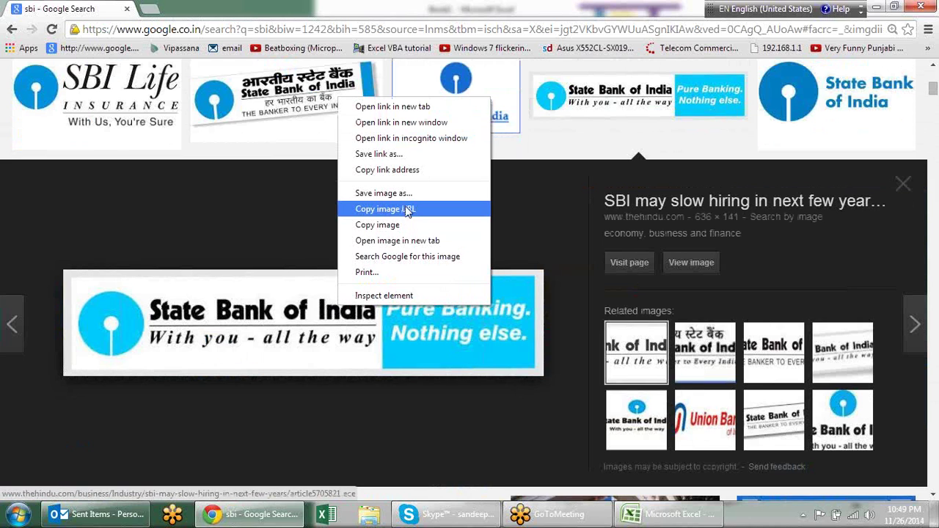
pyautogui.click(402, 225)
pyautogui.hotkey('alt', 'Tab')
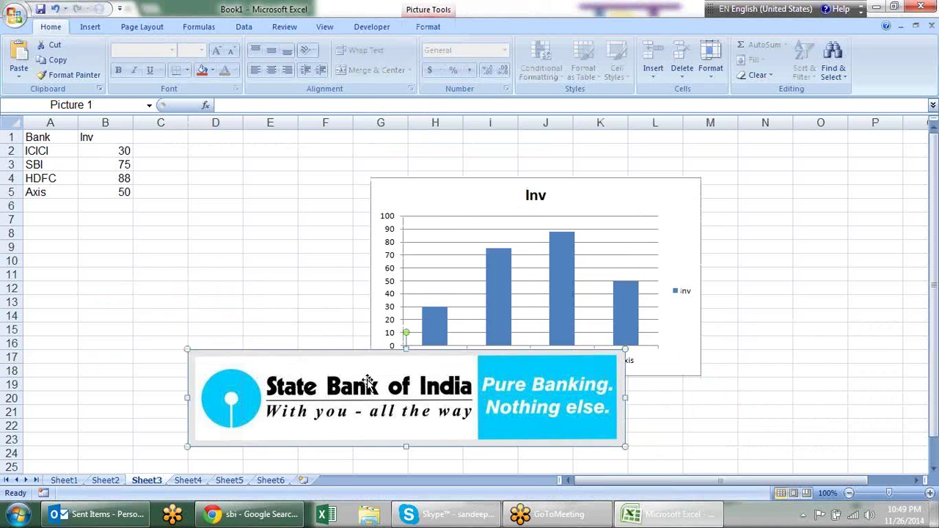
# Rotate the pasted SBI logo vertical and shrink it into column D
pyautogui.moveTo(368, 381); pyautogui.dragTo(283, 272)
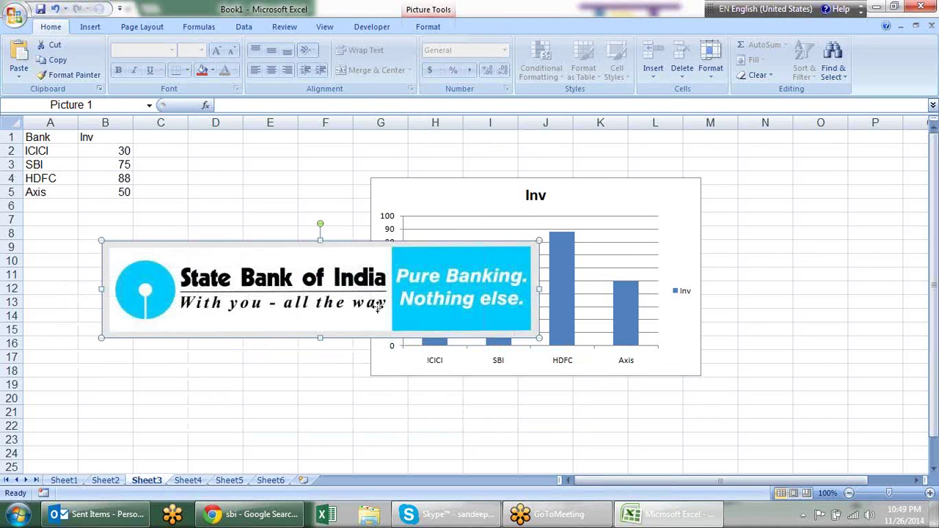
pyautogui.moveTo(378, 308); pyautogui.dragTo(357, 331)
pyautogui.moveTo(299, 247); pyautogui.dragTo(178, 311)
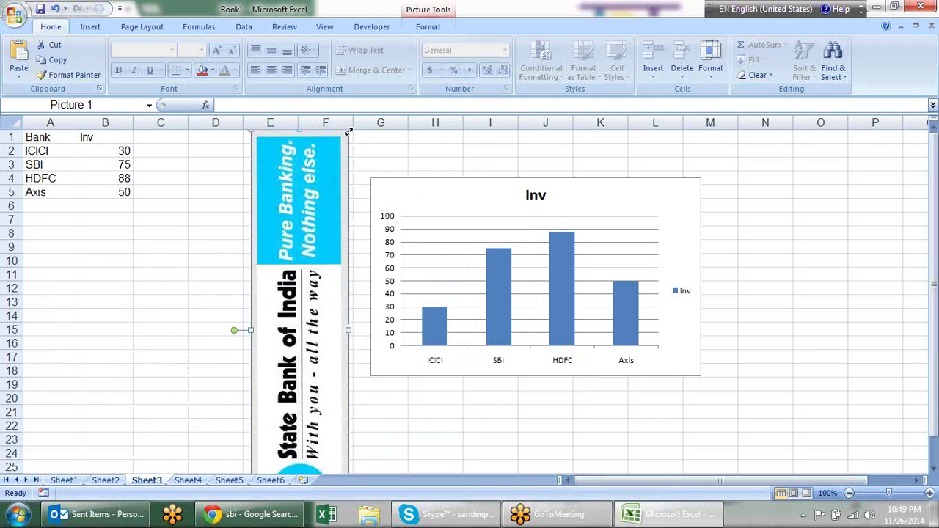
pyautogui.moveTo(349, 129); pyautogui.dragTo(318, 253)
pyautogui.moveTo(294, 330); pyautogui.dragTo(232, 233)
pyautogui.moveTo(250, 152); pyautogui.dragTo(248, 188)
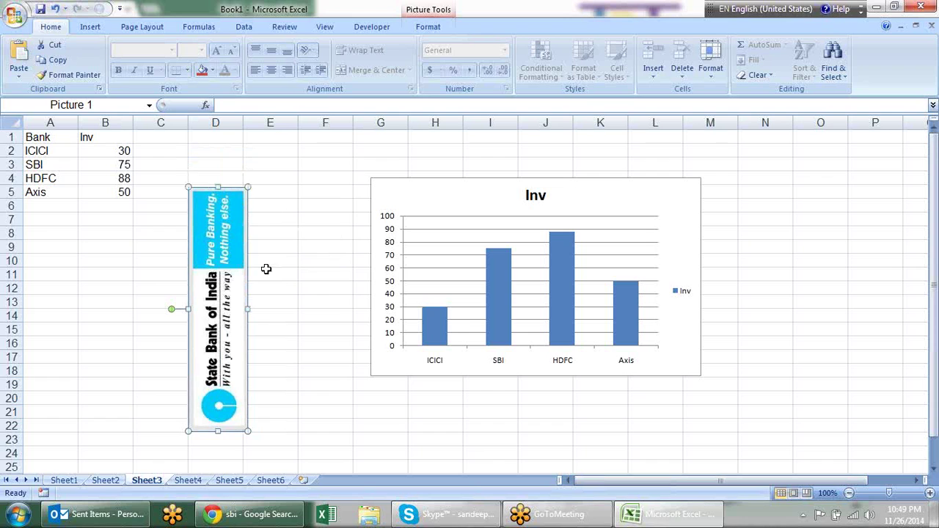
# Crop the logo's top Pure Banking panel, right edge and bottom edge
pyautogui.click(438, 27)
pyautogui.click(821, 60)
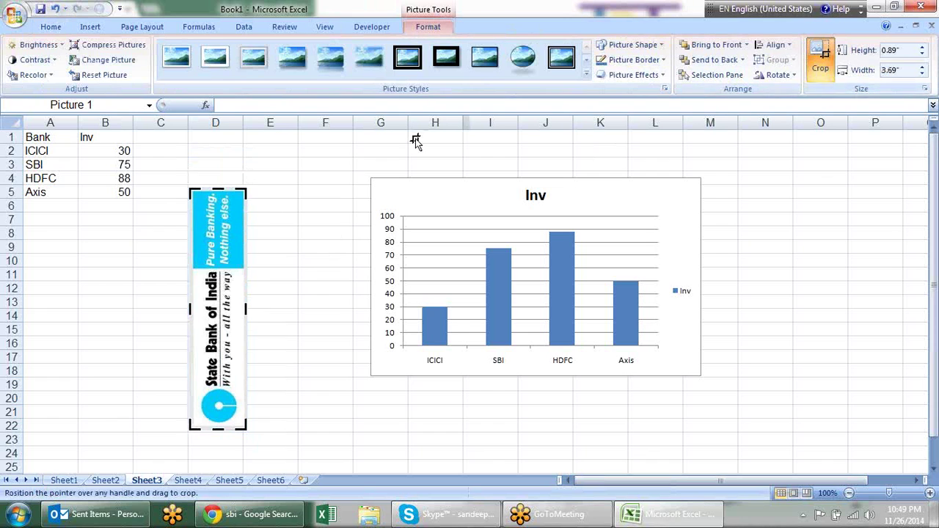
pyautogui.moveTo(218, 184); pyautogui.dragTo(218, 270)
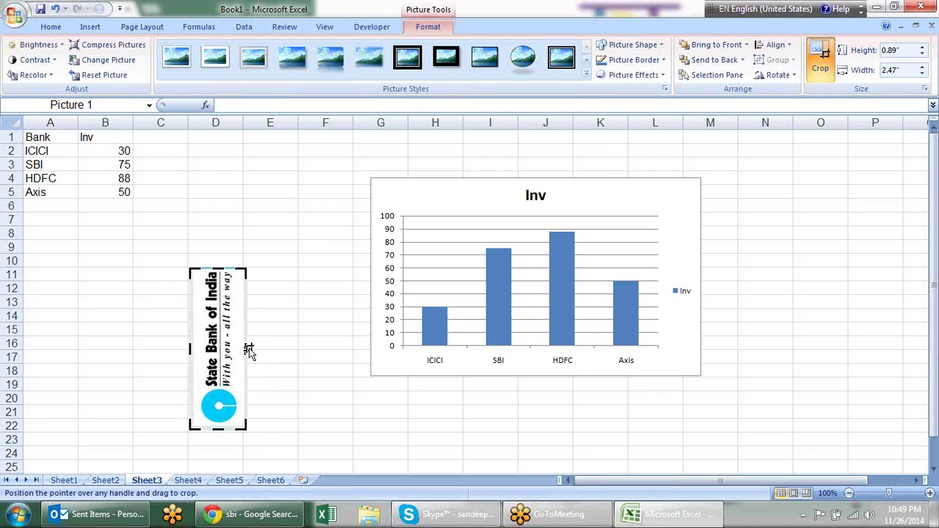
pyautogui.moveTo(245, 349); pyautogui.dragTo(196, 349)
pyautogui.moveTo(219, 429); pyautogui.dragTo(219, 427)
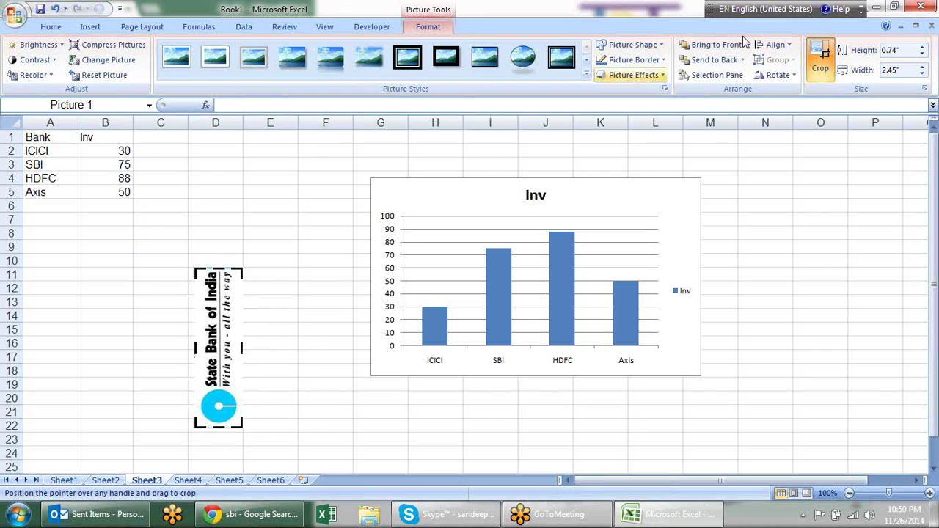
pyautogui.click(813, 66)
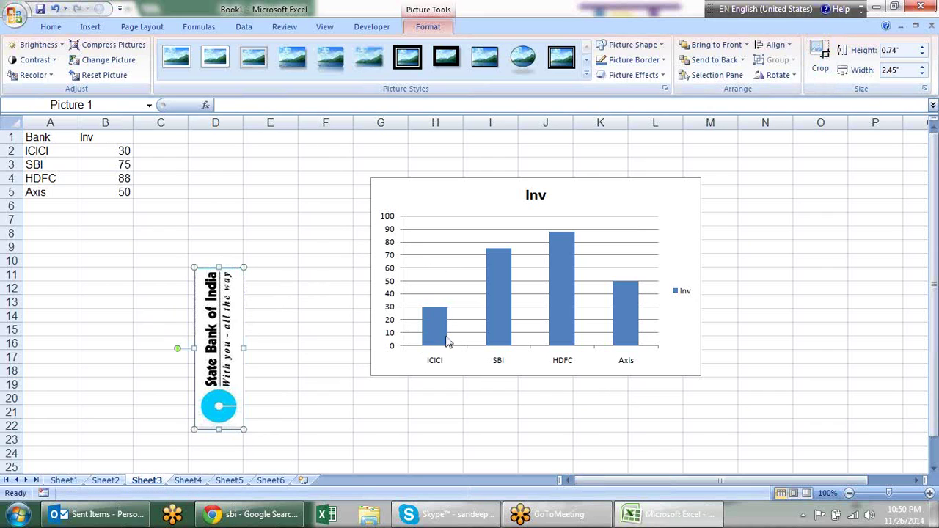
# Give the SBI data point a picture fill from the clipboard logo, then deselect the chart
pyautogui.click(500, 322)
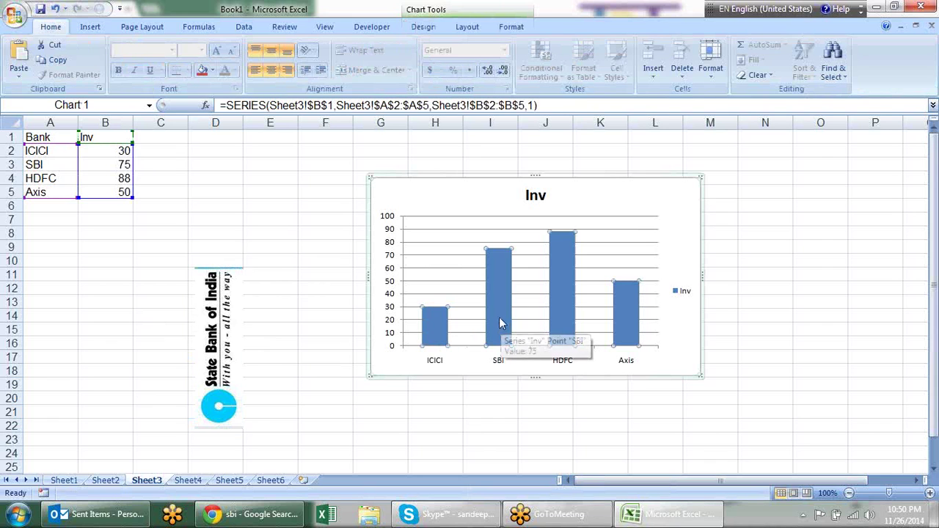
pyautogui.click(506, 297)
pyautogui.rightClick(506, 296)
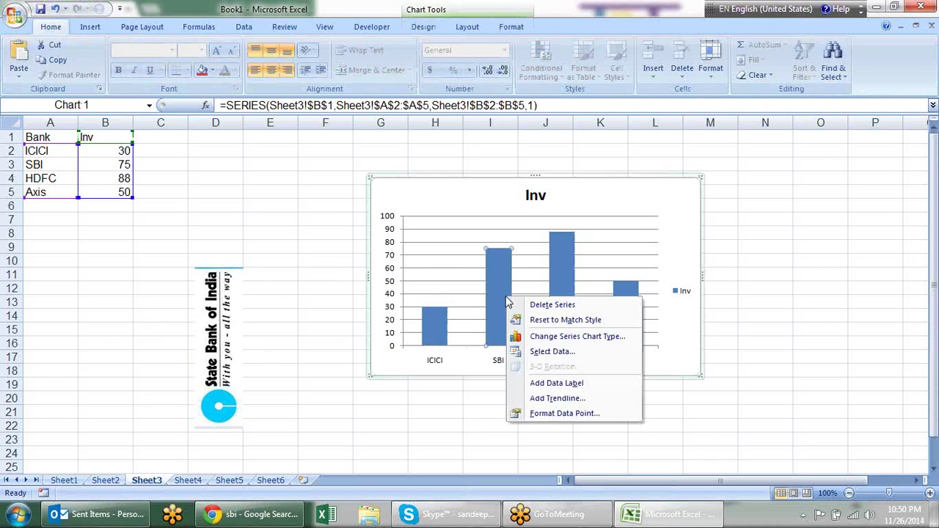
pyautogui.click(541, 415)
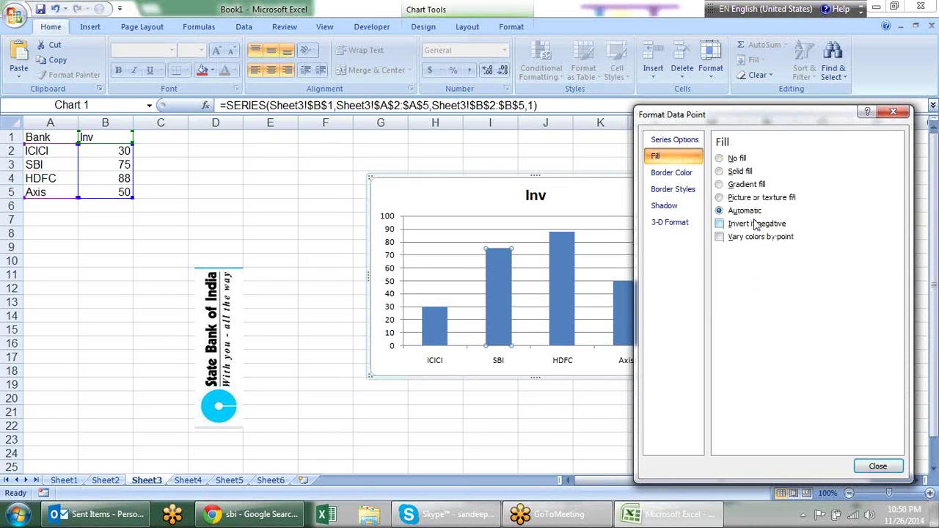
pyautogui.click(745, 198)
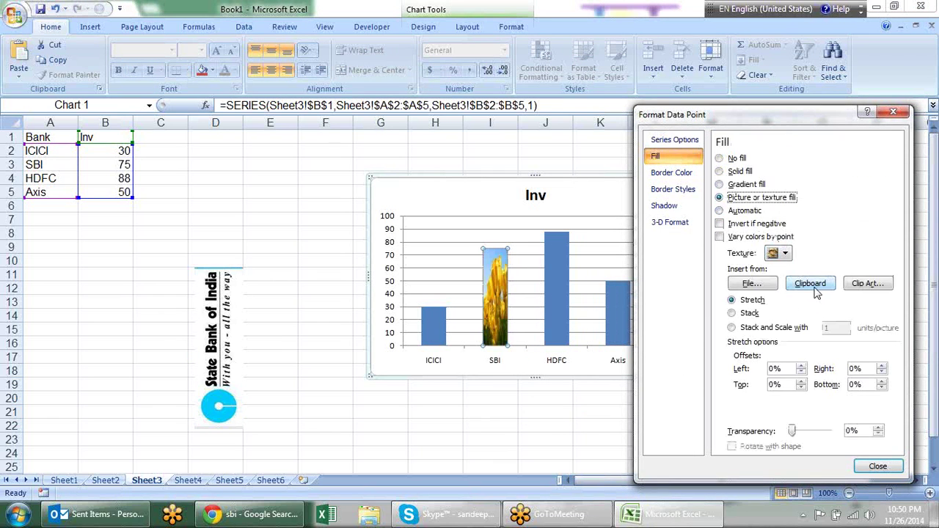
pyautogui.click(812, 286)
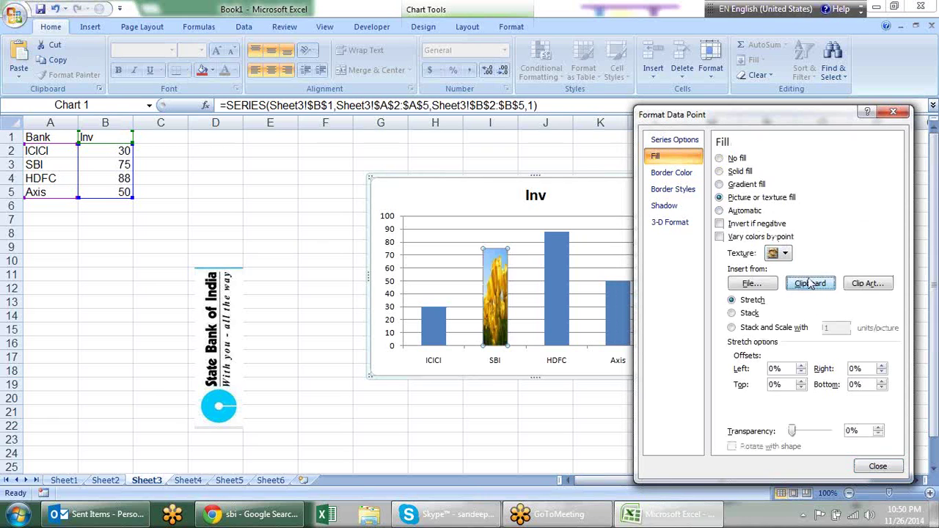
pyautogui.click(879, 467)
pyautogui.click(292, 256)
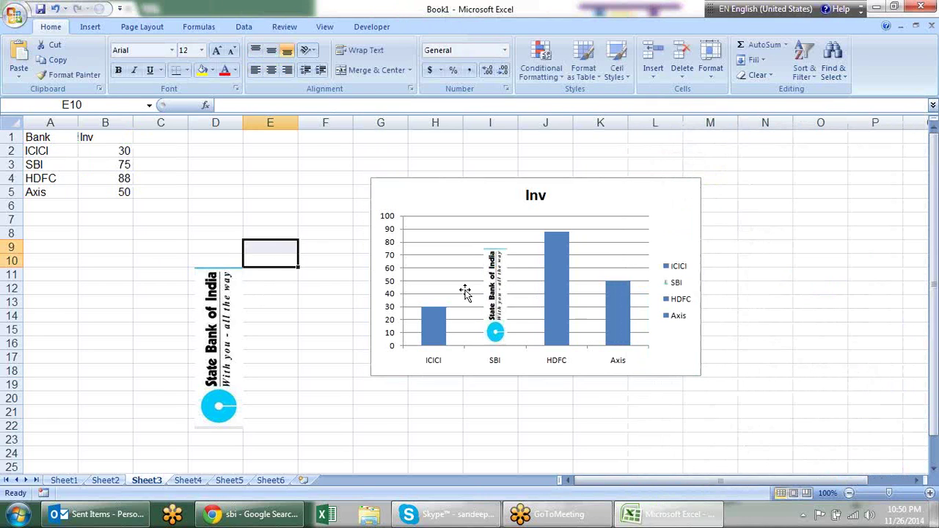
pyautogui.click(565, 315)
pyautogui.click(842, 312)
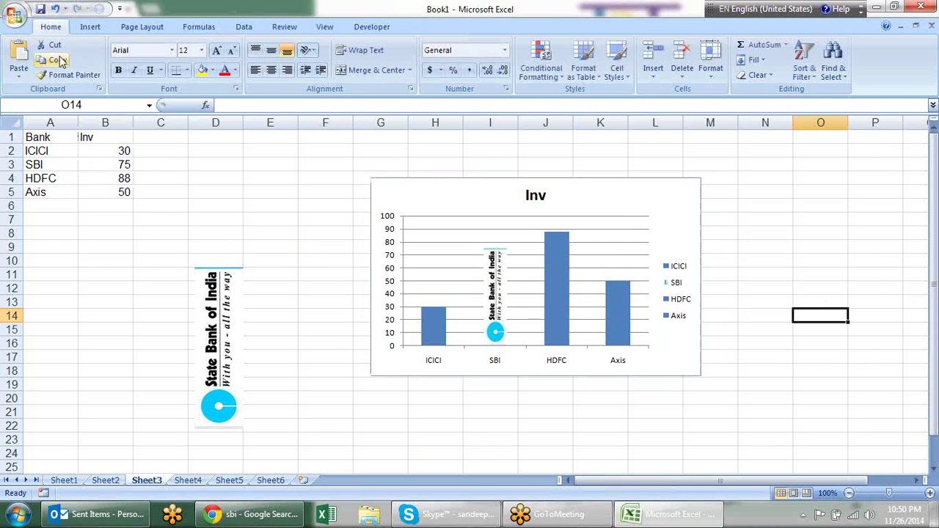
pyautogui.click(89, 29)
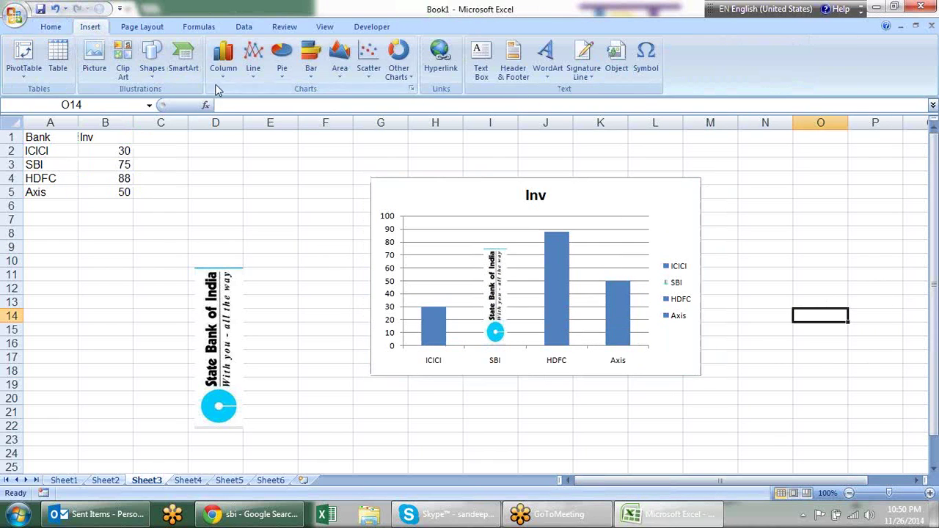
# Draw a light-blue styled HDFC rectangle over cells C7 to E10
pyautogui.click(162, 74)
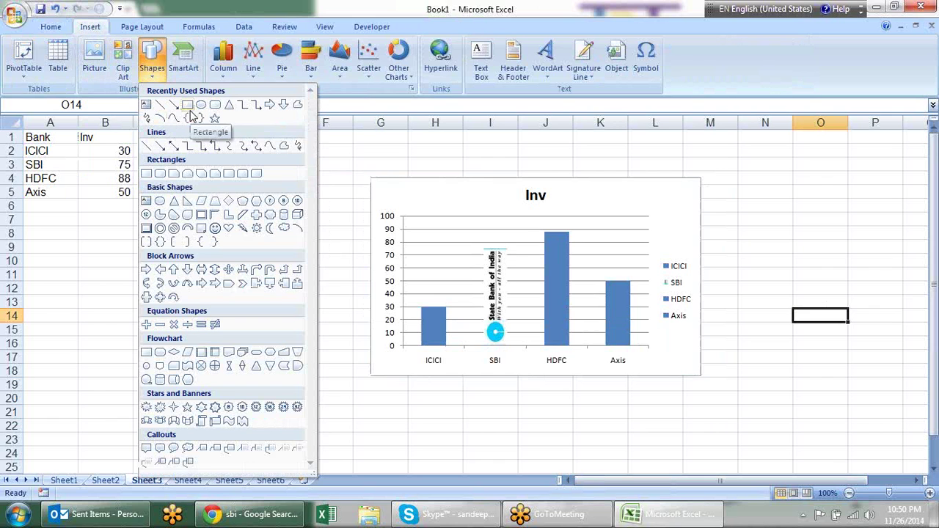
pyautogui.click(173, 105)
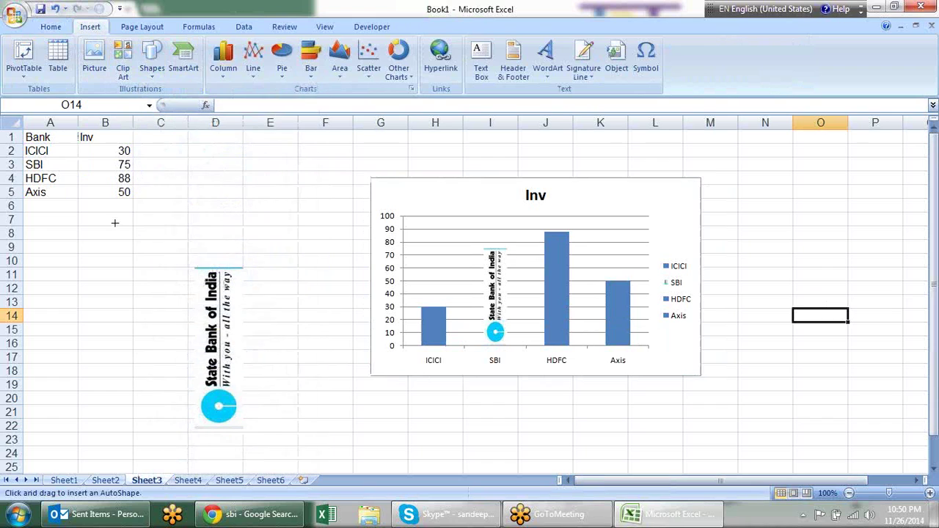
pyautogui.moveTo(108, 219); pyautogui.dragTo(291, 262)
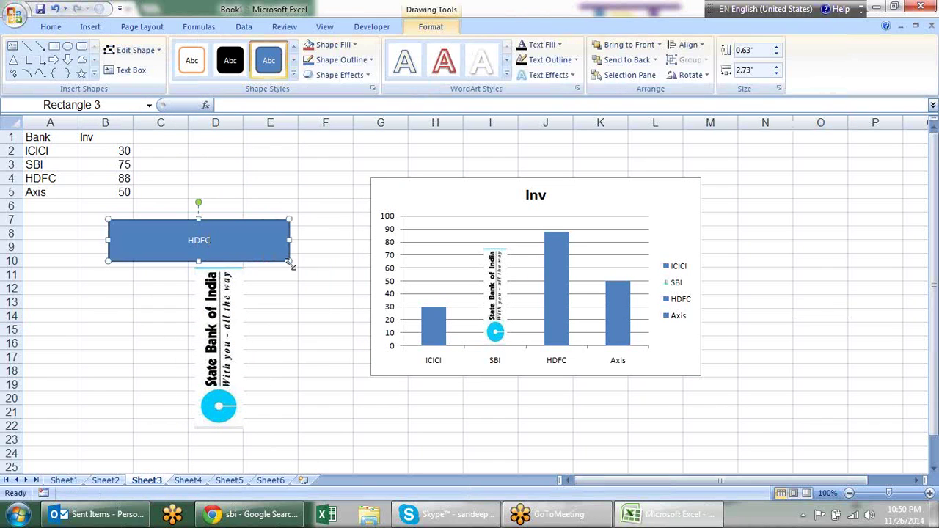
pyautogui.click(295, 78)
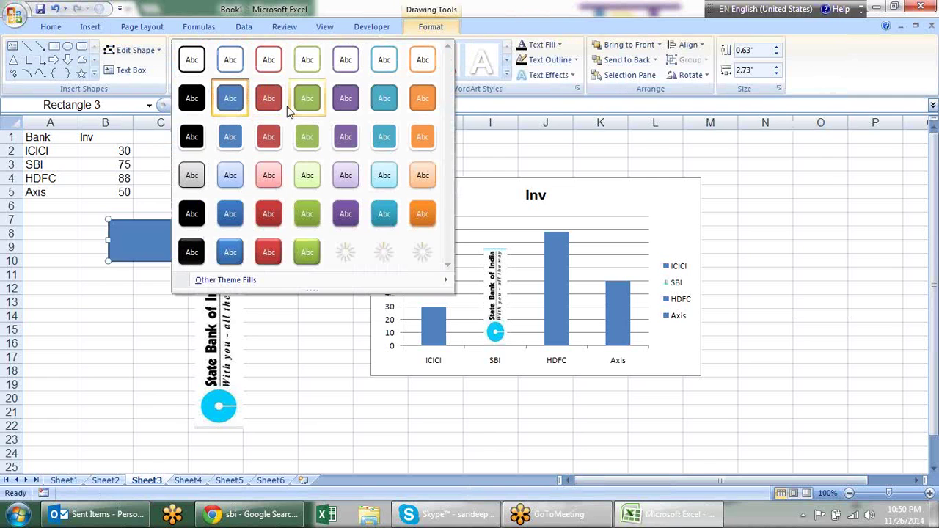
pyautogui.click(226, 170)
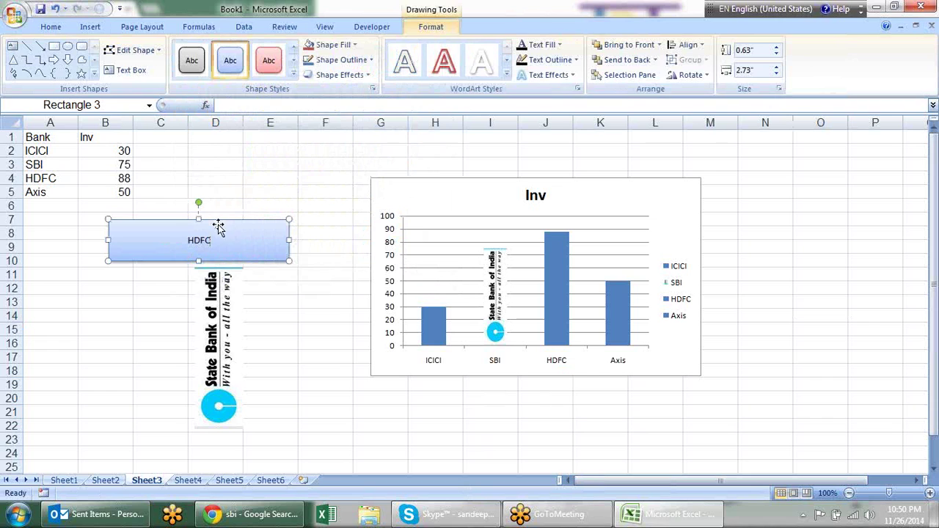
# Enlarge the HDFC text to 40 point
pyautogui.click(51, 26)
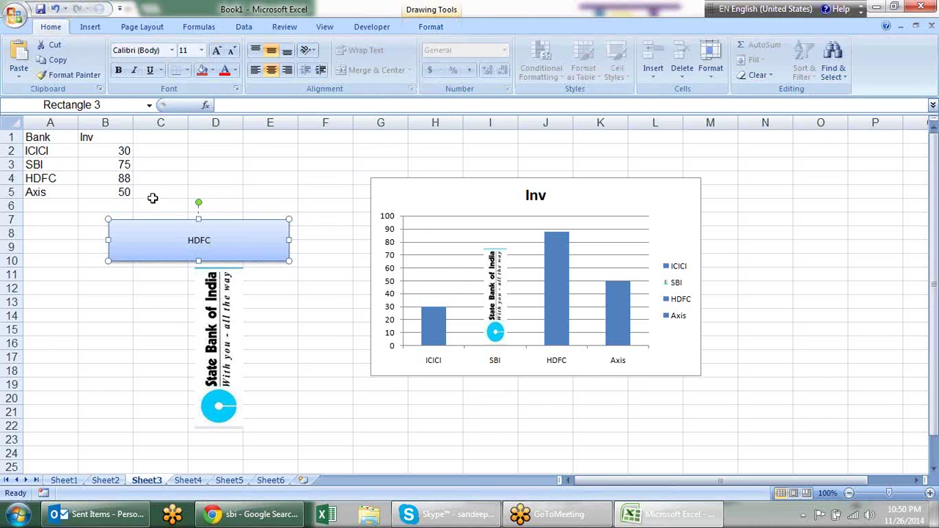
pyautogui.click(217, 50)
pyautogui.click(217, 50)
pyautogui.click(217, 51)
pyautogui.click(217, 50)
pyautogui.click(216, 51)
pyautogui.click(217, 51)
pyautogui.click(217, 51)
pyautogui.click(217, 51)
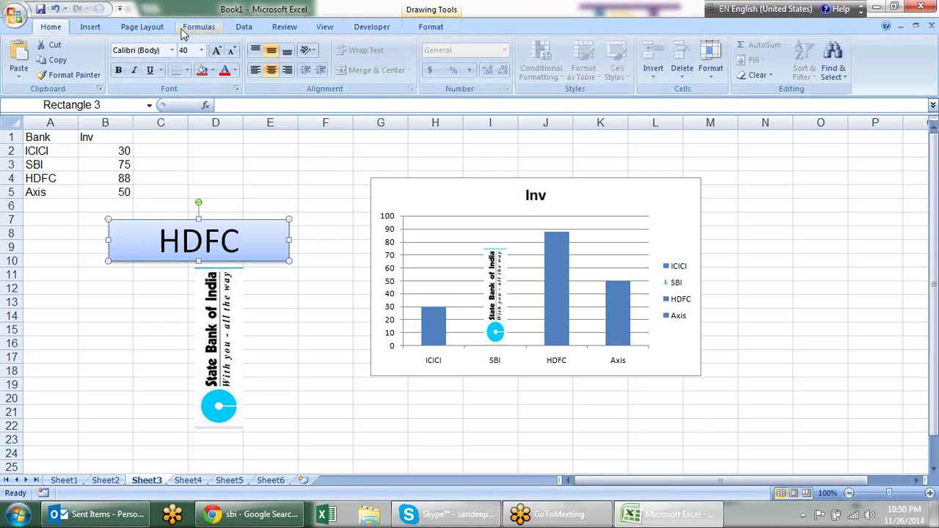
# Apply a dark outlined WordArt style to the HDFC text
pyautogui.click(439, 26)
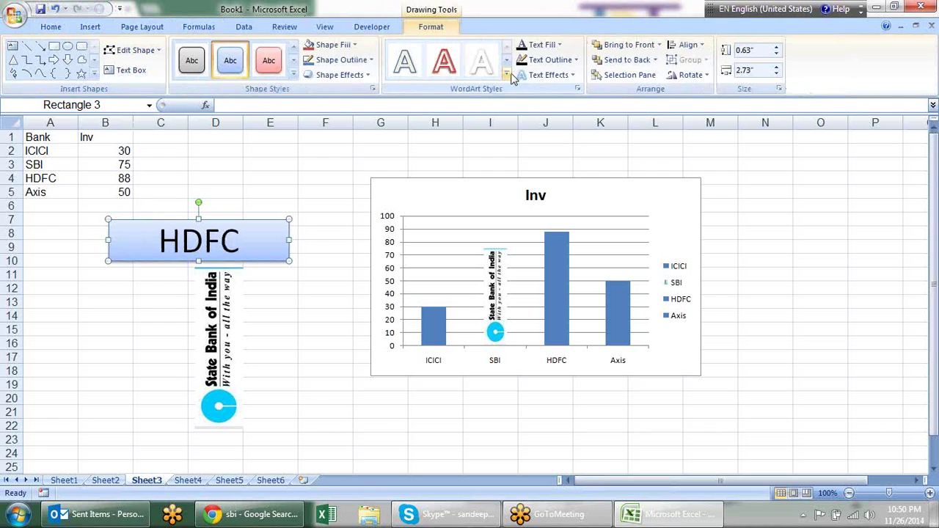
pyautogui.click(516, 80)
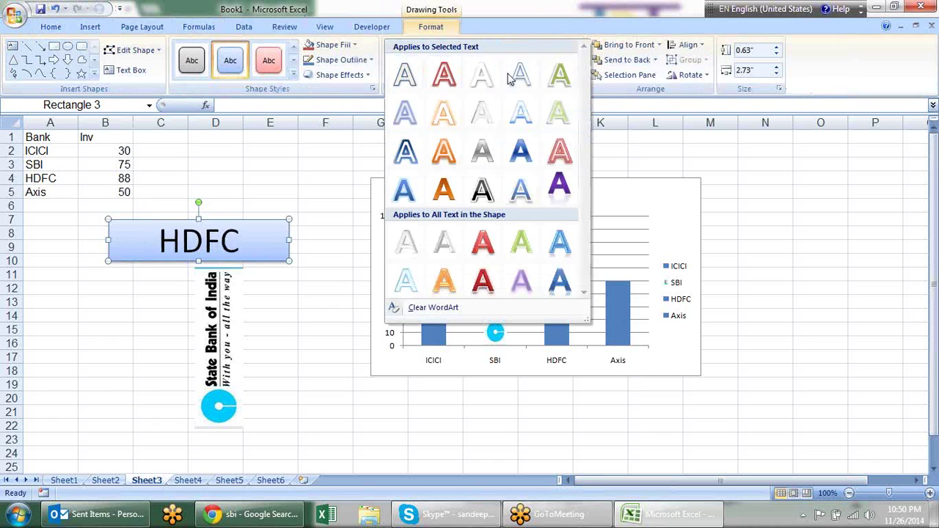
pyautogui.click(483, 190)
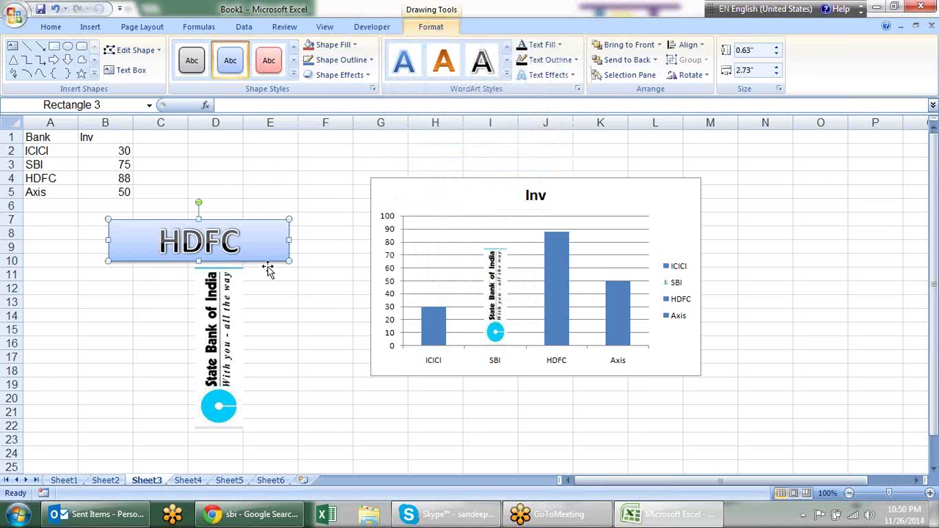
# Paste the HDFC label as a picture and drag it down beside the Inv chart
pyautogui.click(45, 28)
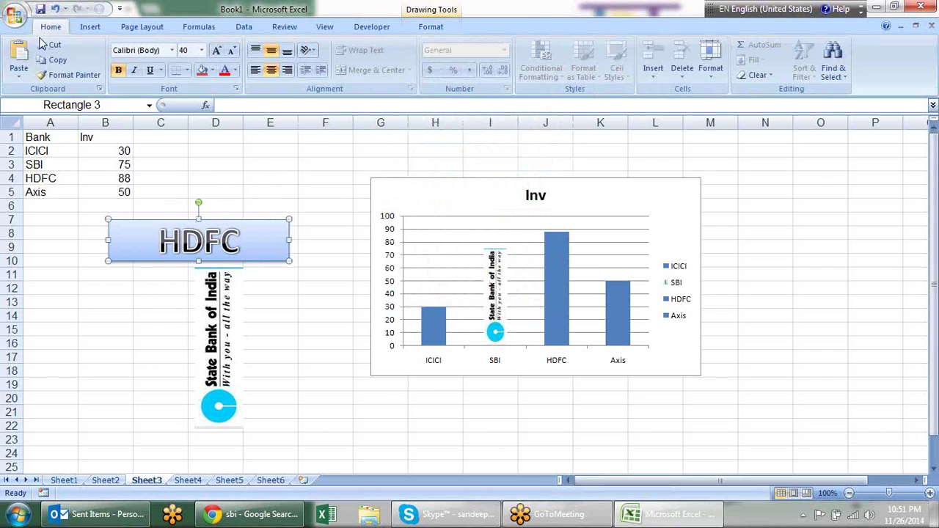
pyautogui.click(19, 73)
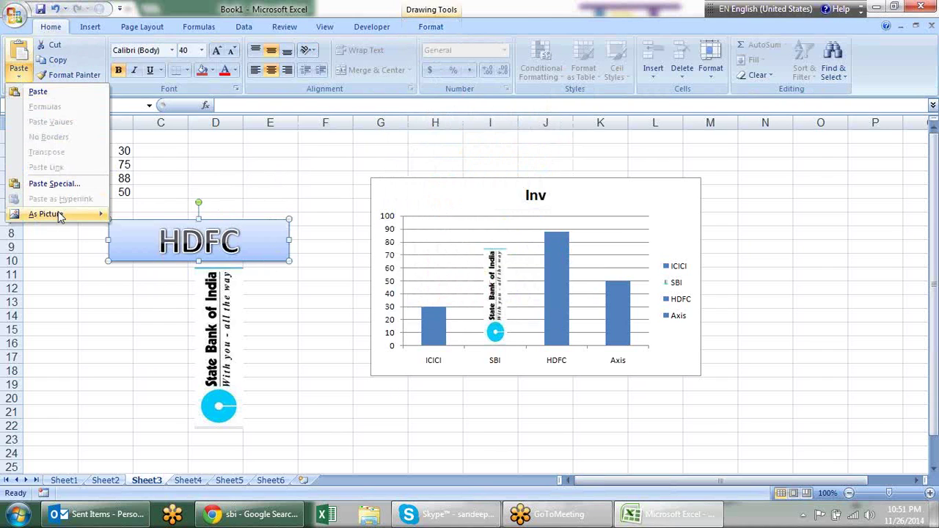
pyautogui.moveTo(59, 214)
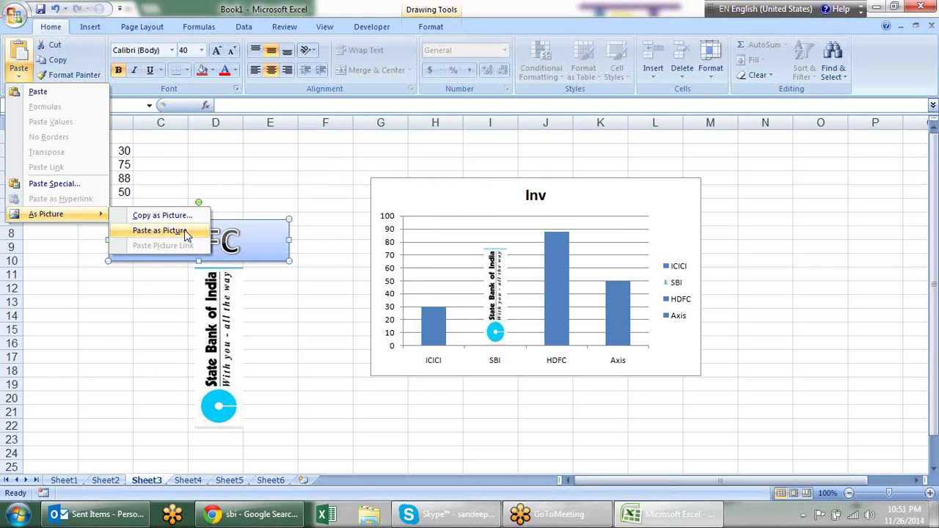
pyautogui.click(185, 229)
pyautogui.moveTo(203, 253)
pyautogui.mouseDown()
pyautogui.moveTo(358, 379)
pyautogui.moveTo(351, 361)
pyautogui.moveTo(420, 358)
pyautogui.moveTo(398, 325)
pyautogui.mouseUp()
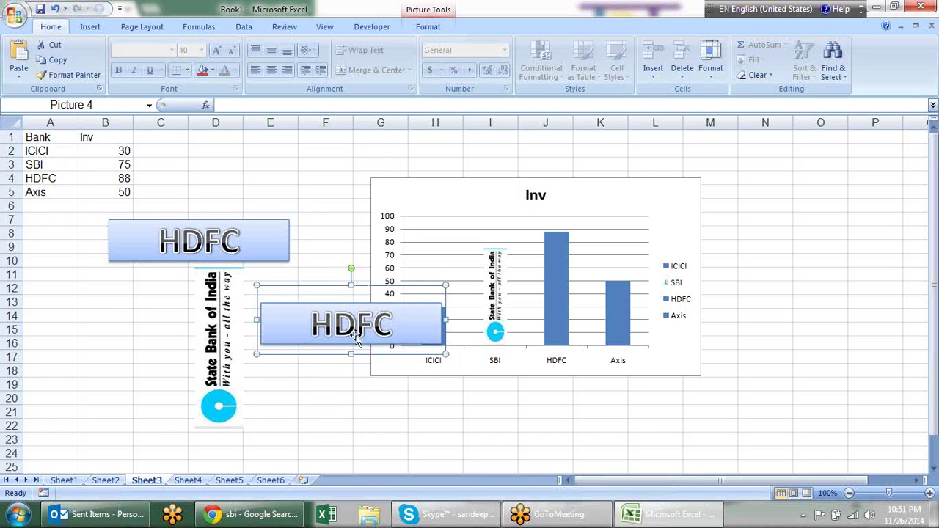
# Crop away the top and bottom of the HDFC picture
pyautogui.click(427, 27)
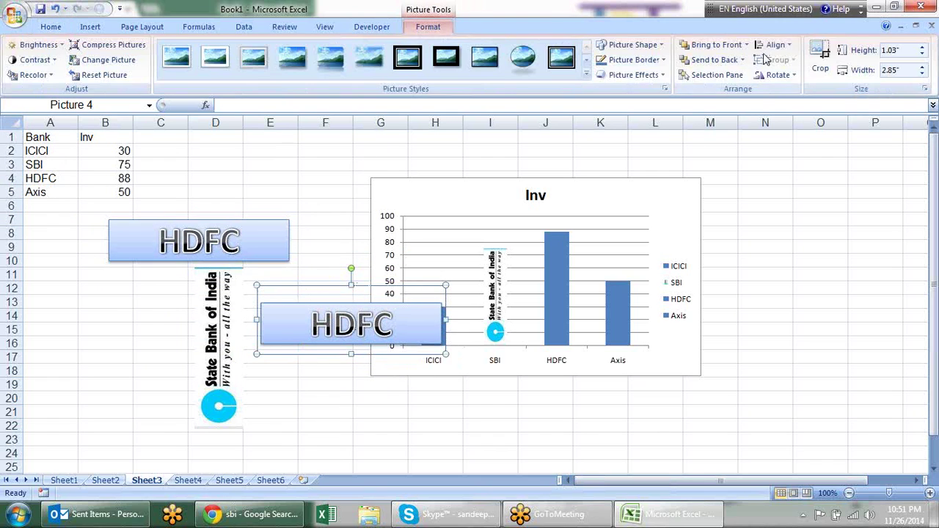
pyautogui.click(821, 58)
pyautogui.moveTo(350, 283); pyautogui.dragTo(354, 284)
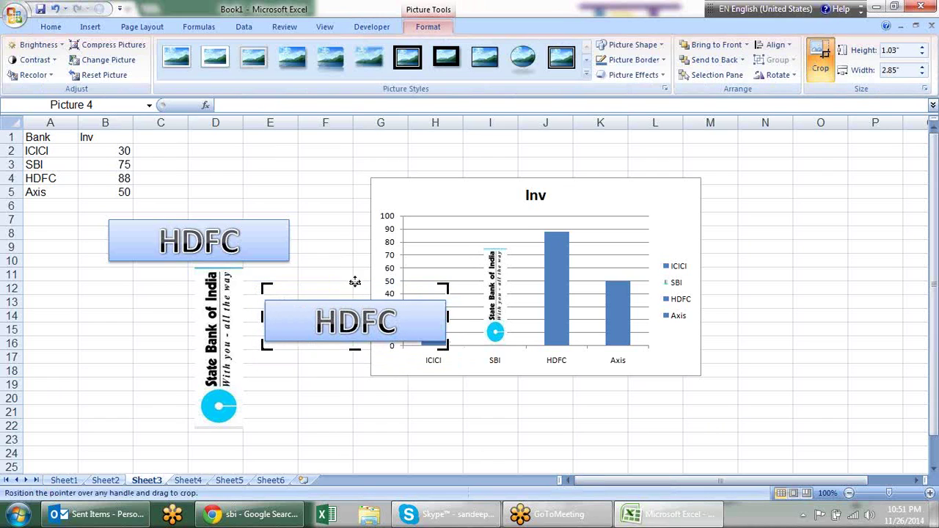
pyautogui.moveTo(355, 282); pyautogui.dragTo(358, 286)
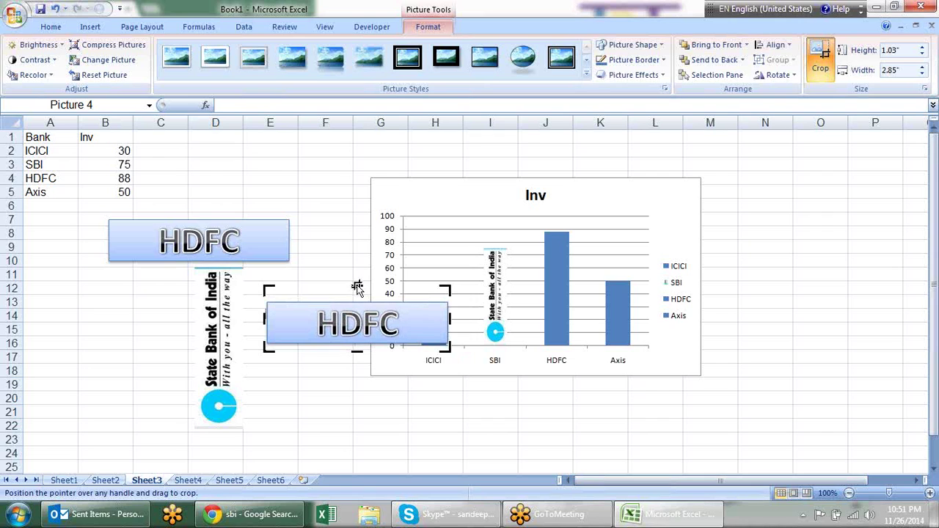
pyautogui.moveTo(357, 287); pyautogui.dragTo(357, 304)
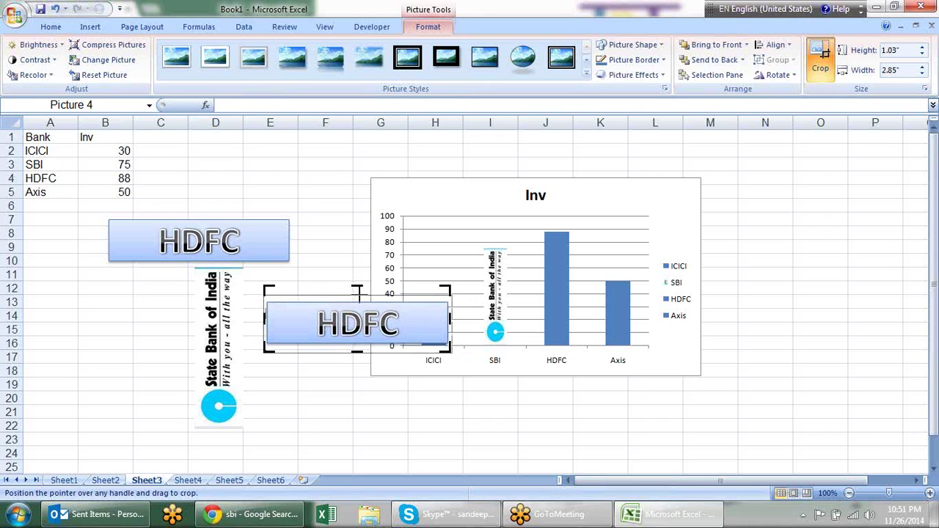
pyautogui.moveTo(356, 353); pyautogui.dragTo(358, 344)
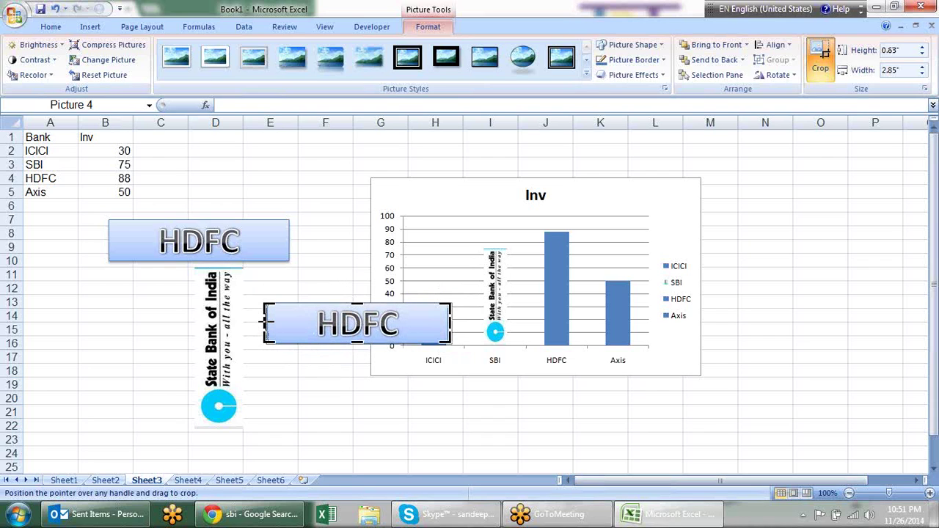
# Trim the HDFC picture's side edges, then rotate it upright left of the chart
pyautogui.moveTo(266, 323); pyautogui.dragTo(270, 324)
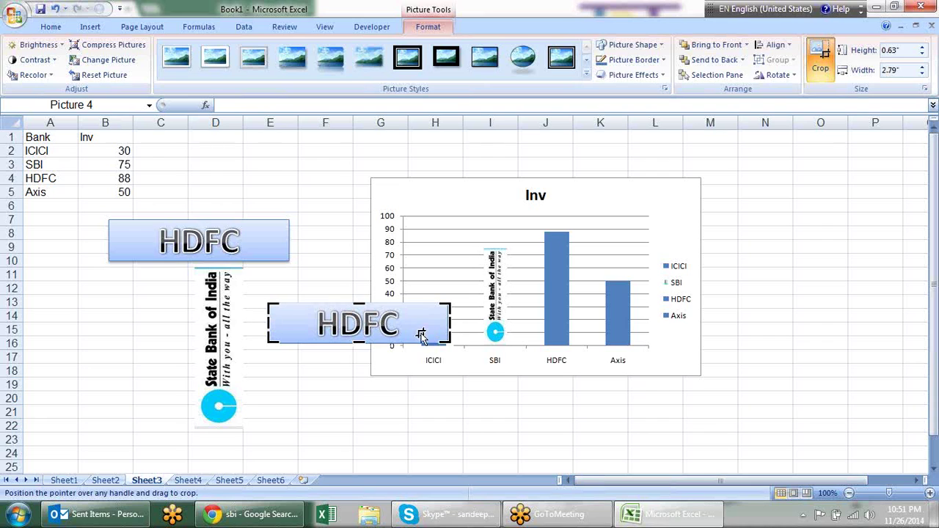
pyautogui.moveTo(453, 318); pyautogui.dragTo(444, 317)
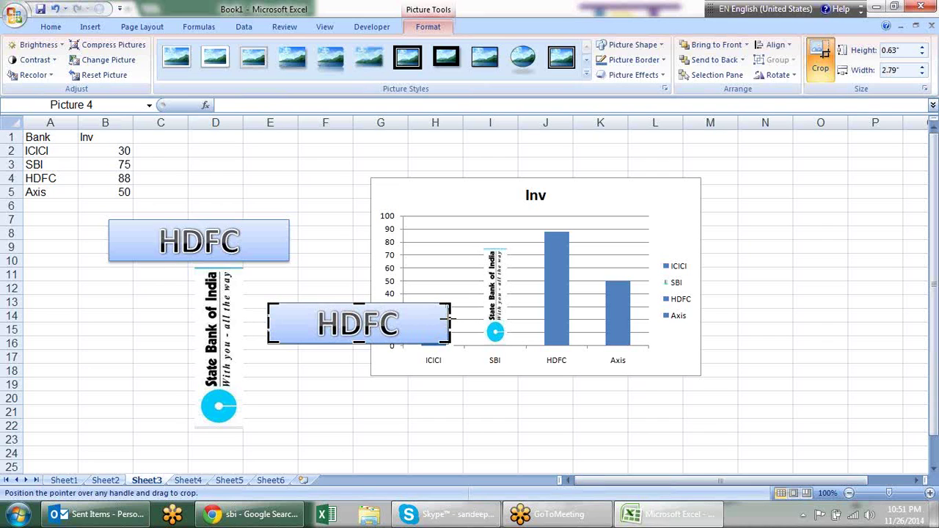
pyautogui.click(820, 58)
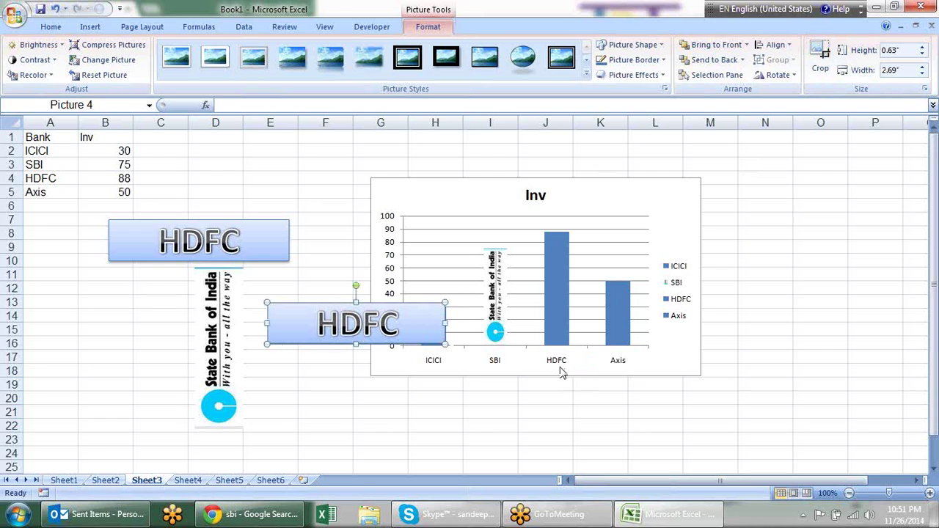
pyautogui.moveTo(358, 286); pyautogui.dragTo(257, 321)
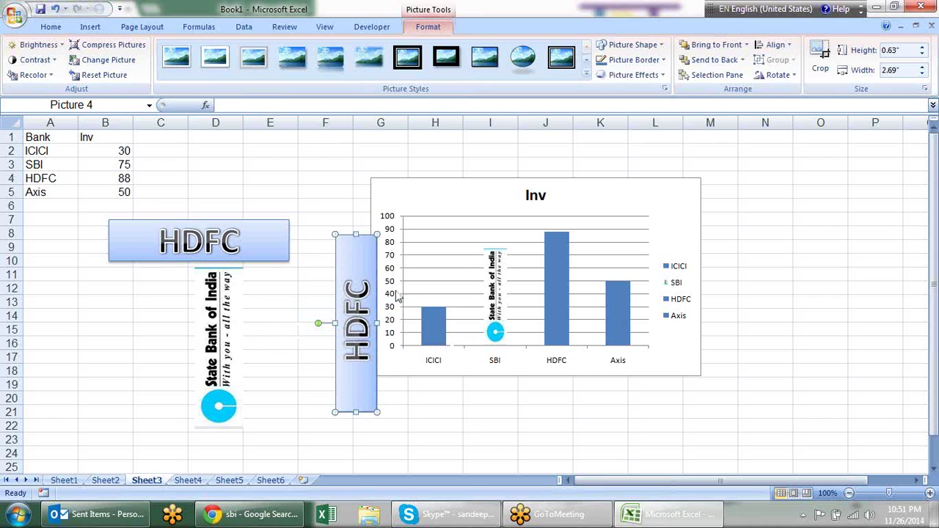
pyautogui.moveTo(355, 280); pyautogui.dragTo(324, 279)
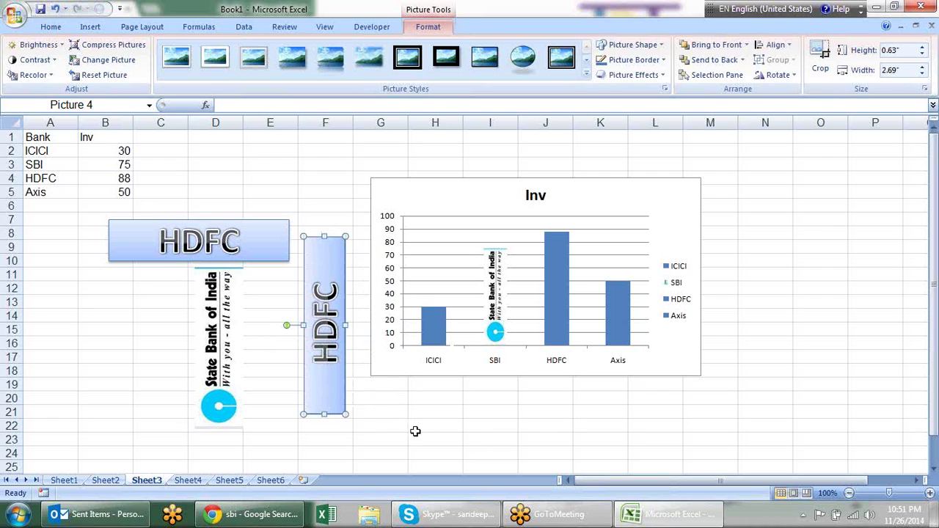
# Give the HDFC data point a picture fill from the clipboard HDFC label
pyautogui.click(568, 296)
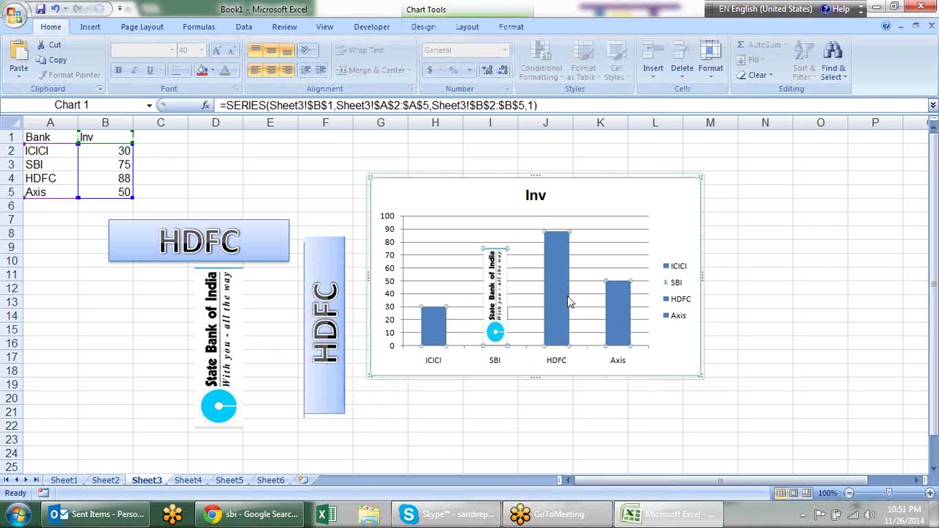
pyautogui.rightClick(556, 294)
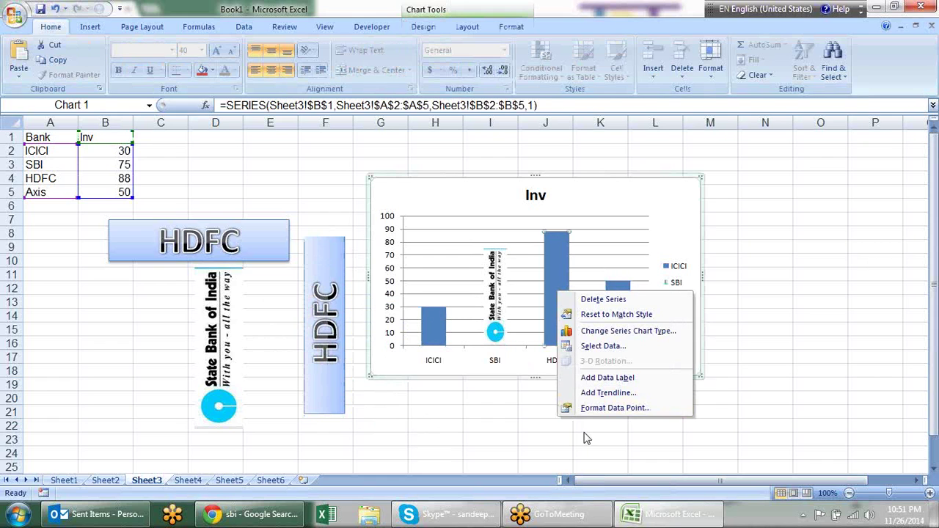
pyautogui.click(590, 408)
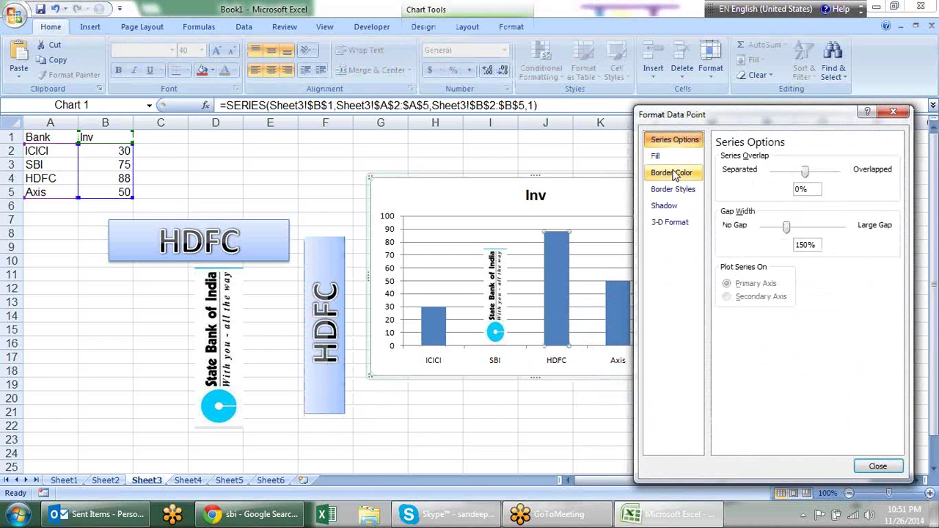
pyautogui.click(655, 157)
pyautogui.click(759, 198)
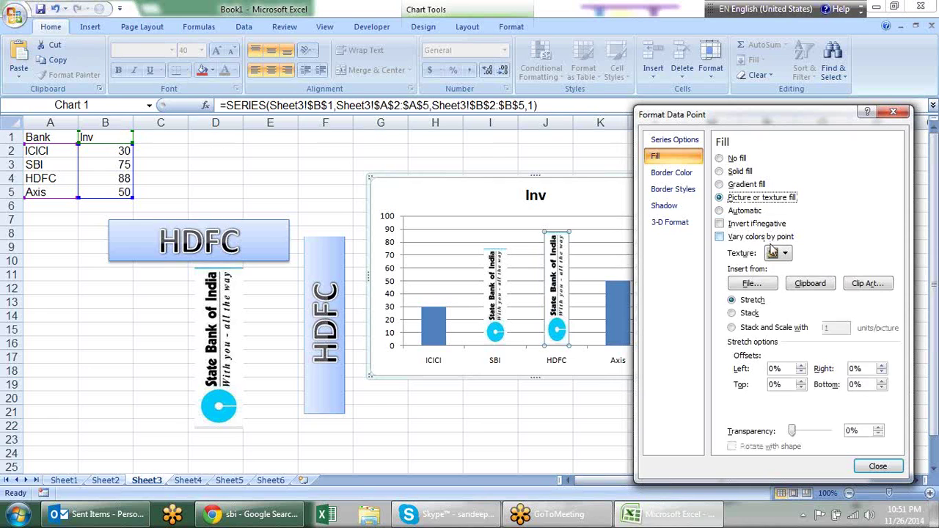
pyautogui.click(811, 285)
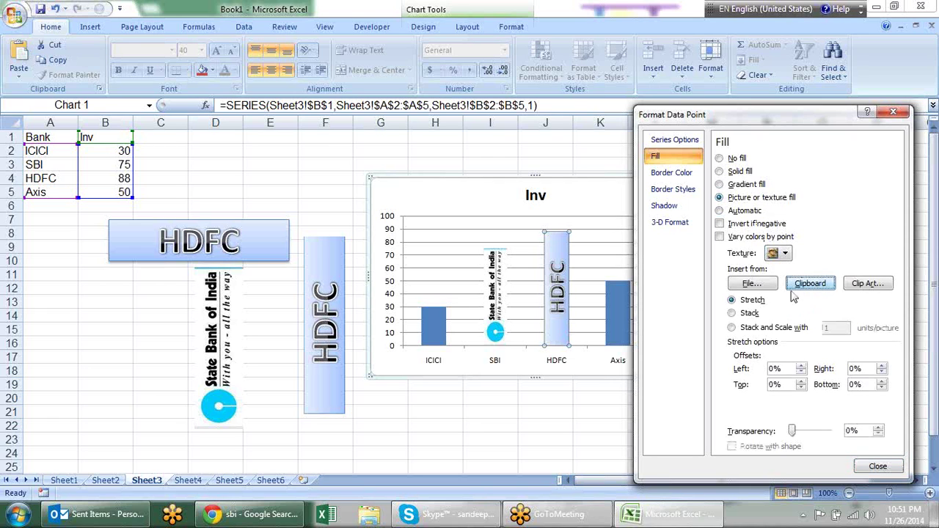
pyautogui.click(881, 466)
pyautogui.click(844, 306)
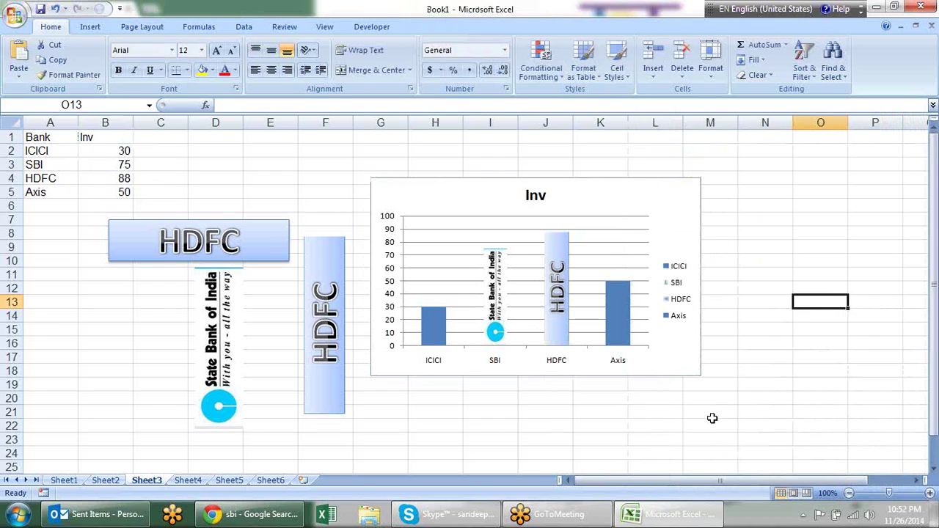
pyautogui.click(556, 326)
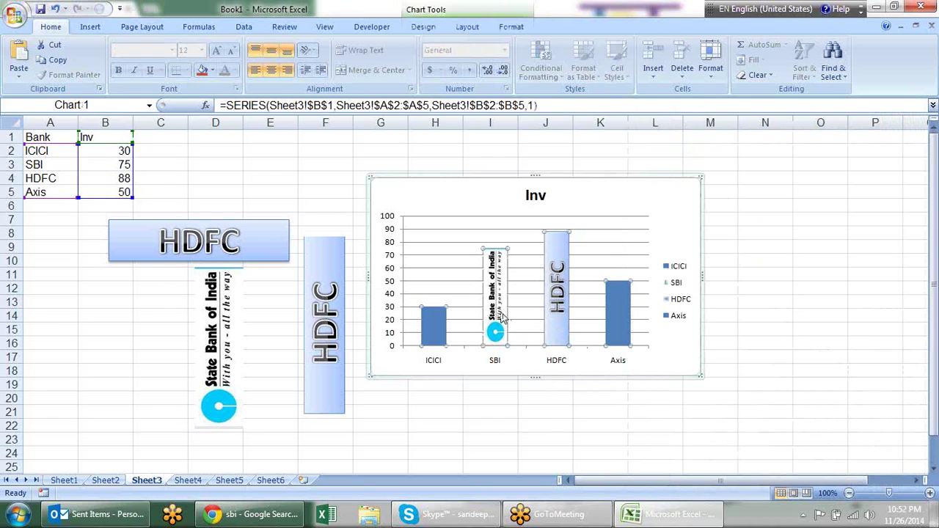
pyautogui.moveTo(445, 319)
pyautogui.moveTo(545, 307)
pyautogui.click(103, 481)
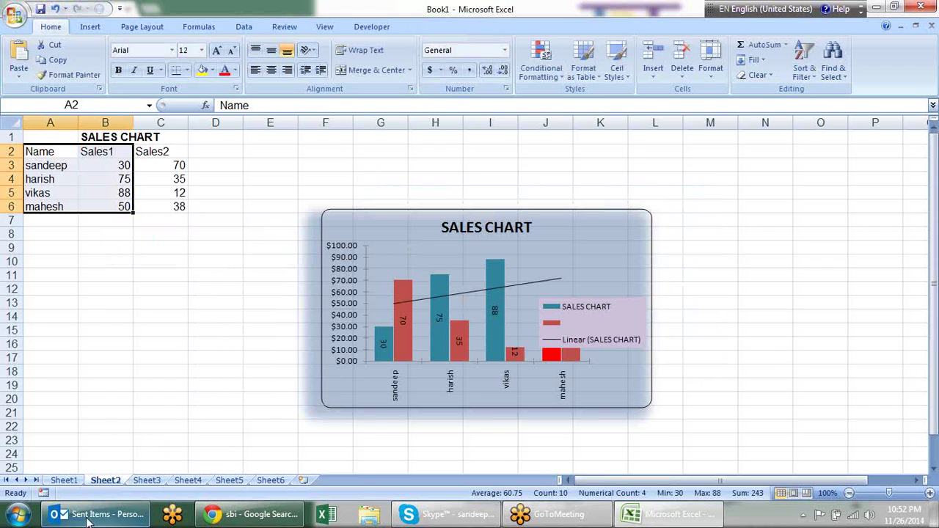
pyautogui.click(146, 481)
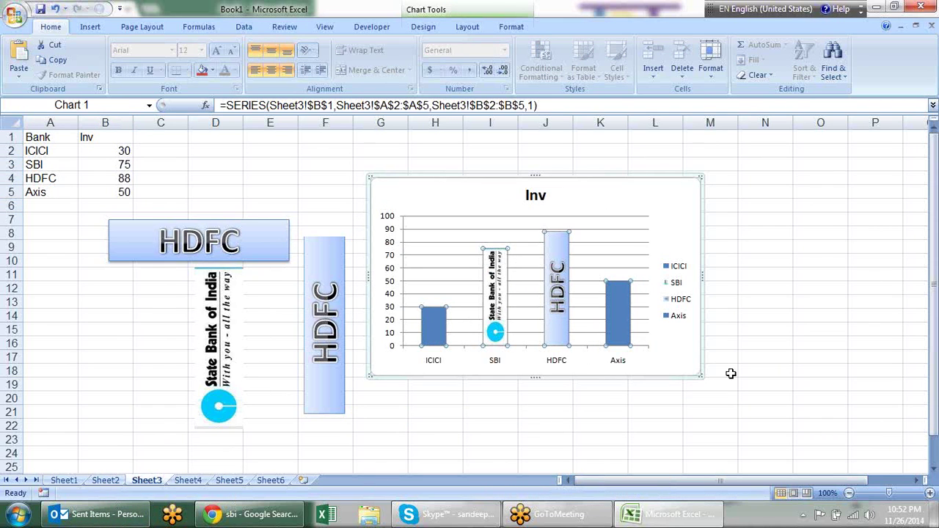
pyautogui.click(768, 332)
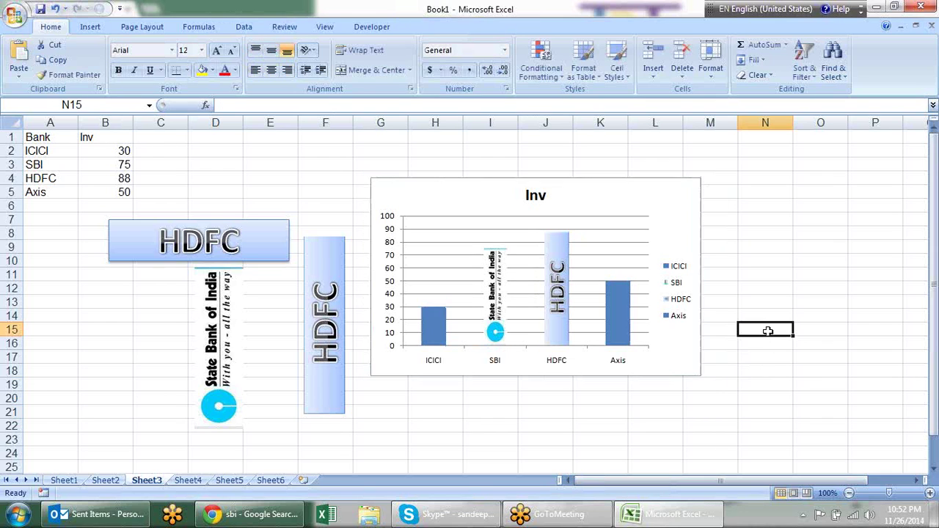
pyautogui.click(695, 365)
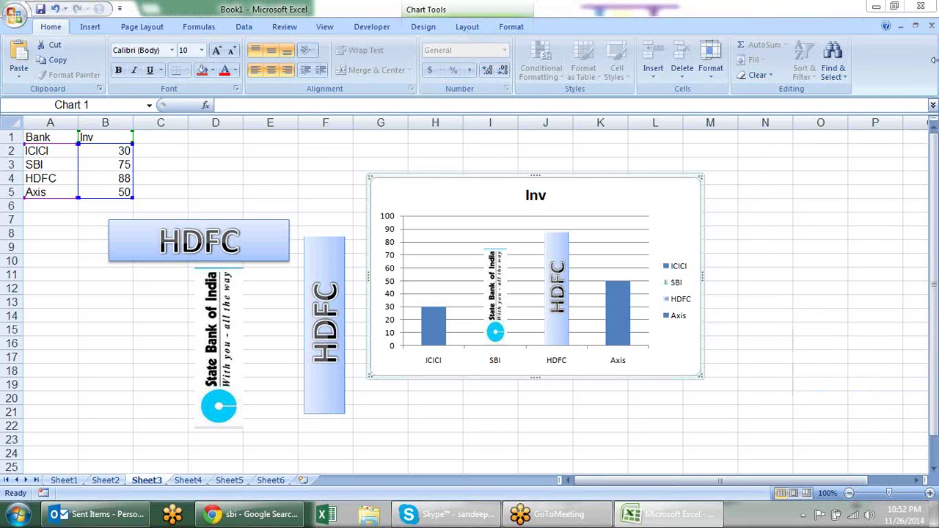
pyautogui.click(934, 18)
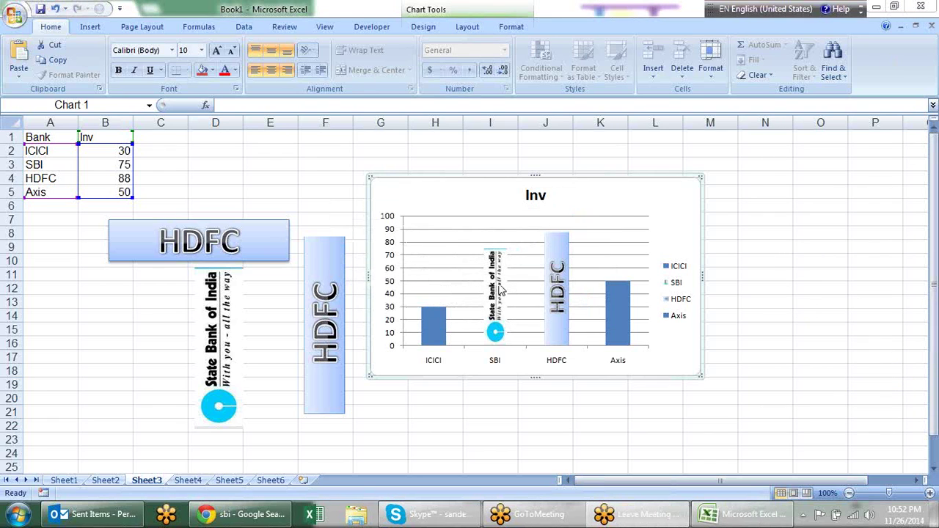